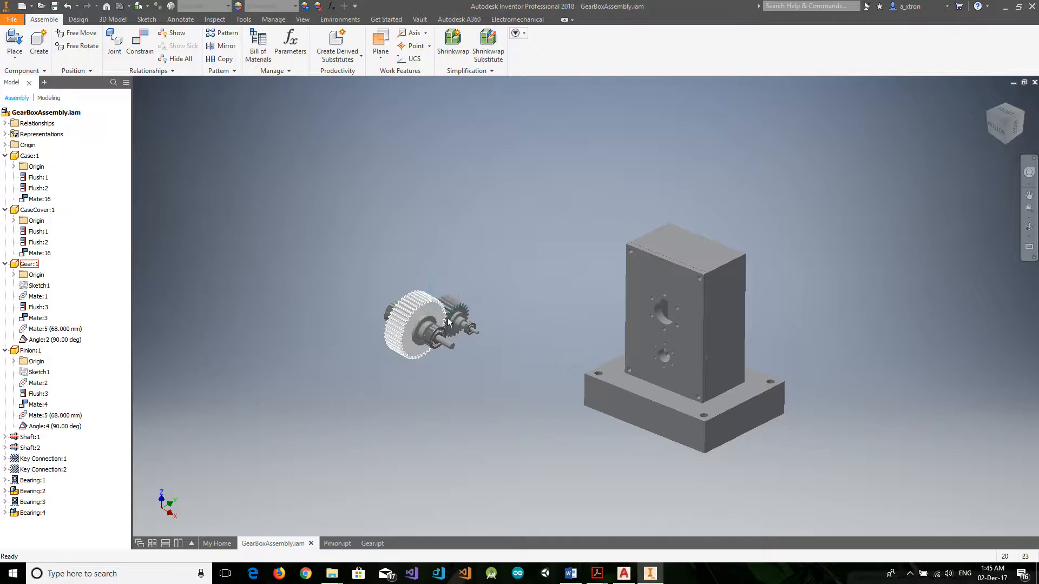
Step: Mate the axis of the bearing at the gear shaft's front end with the upper, larger bore of the case cover
left_click(475, 253)
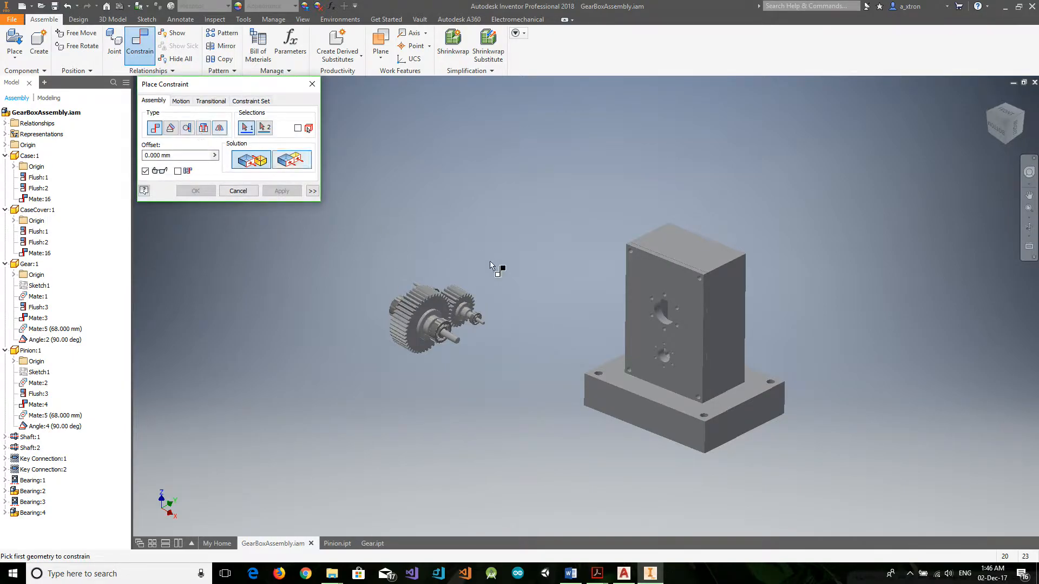
scroll(503, 296, "down", 5)
scroll(473, 480, "up", 3)
scroll(459, 489, "down", 4)
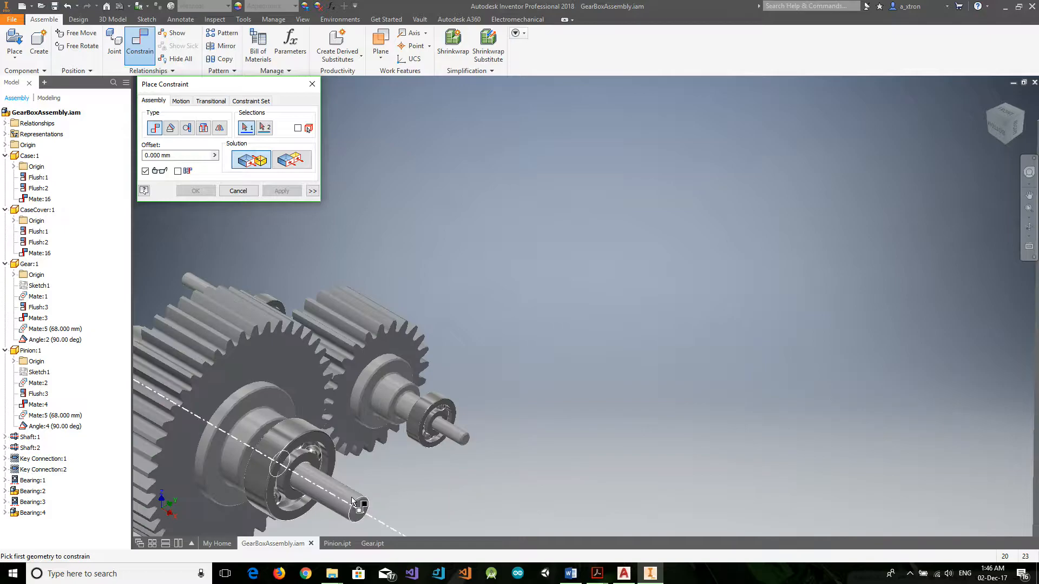
left_click(260, 452)
scroll(579, 498, "up", 4)
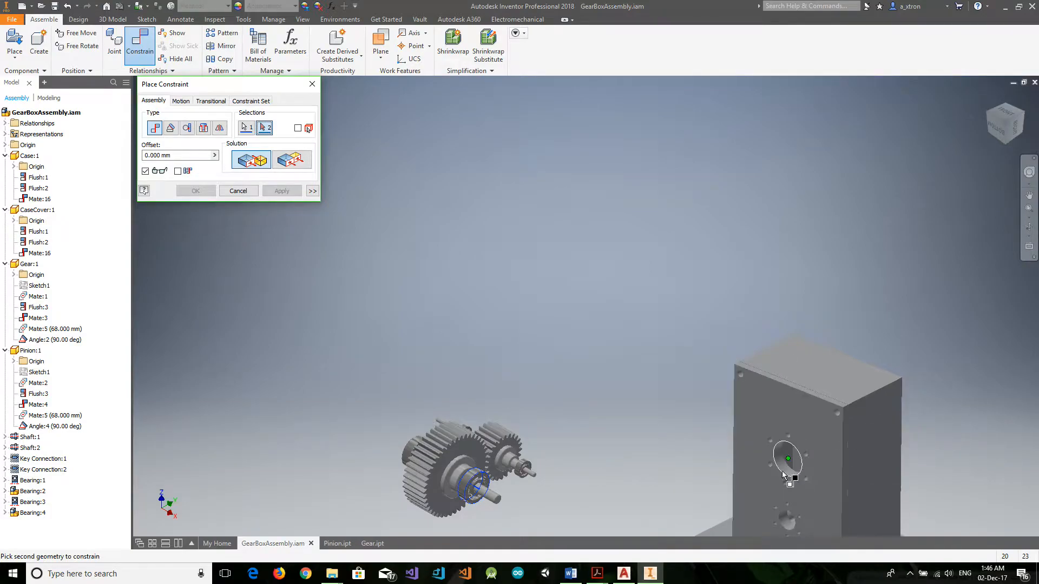
left_click(789, 475)
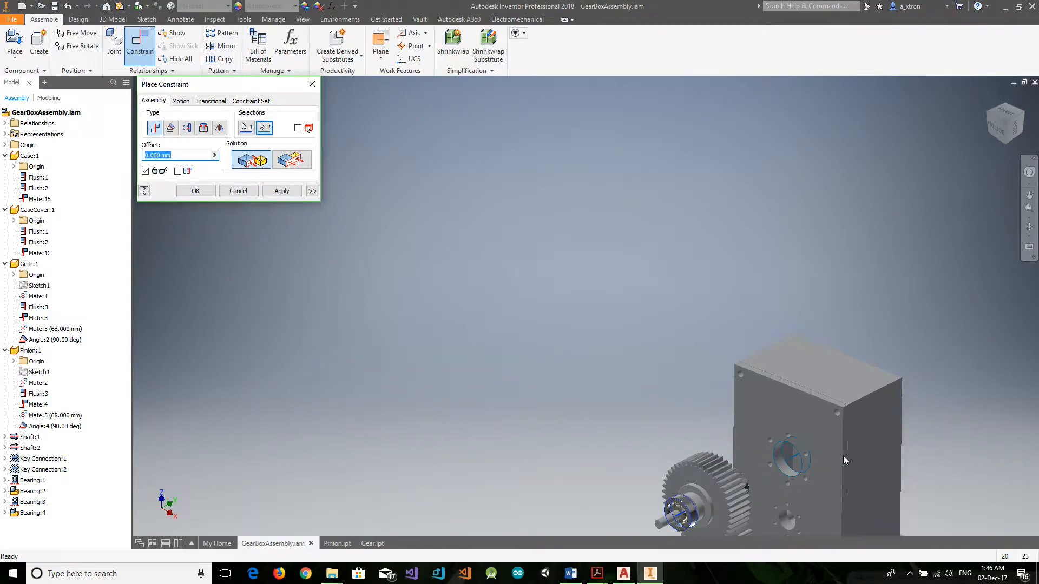
scroll(876, 465, "up", 3)
left_click(277, 195)
Step: Mate the axis of the bearing on the pinion shaft with the lower, smaller bore of the case cover
scroll(875, 525, "up", 2)
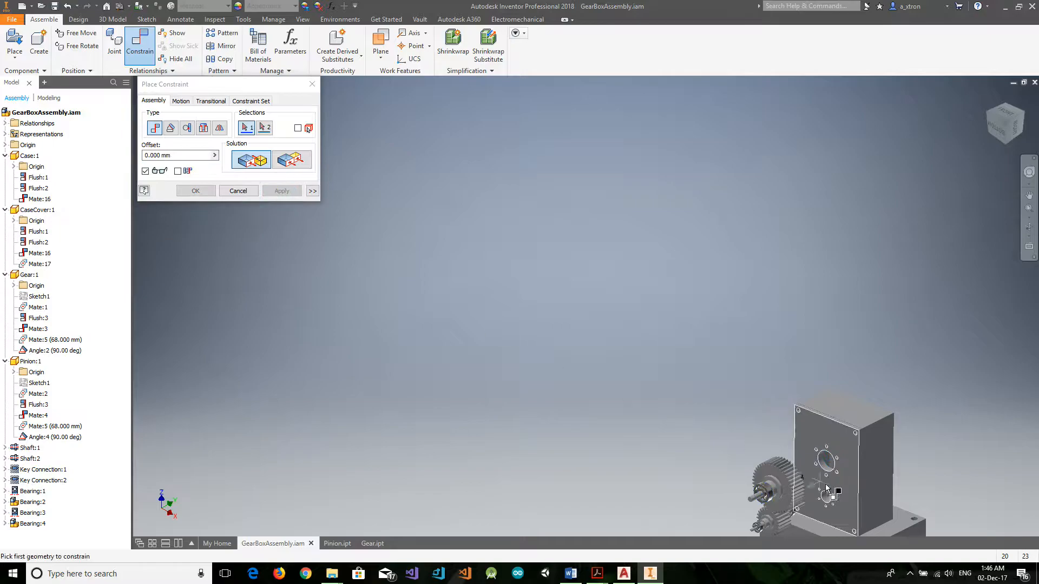
scroll(844, 528, "down", 5)
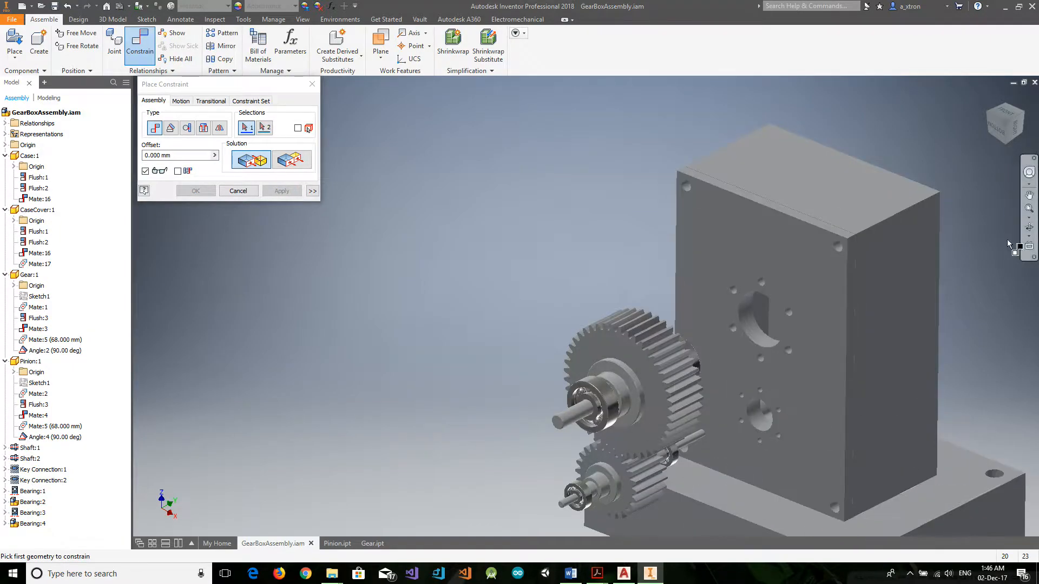
left_click(1018, 121)
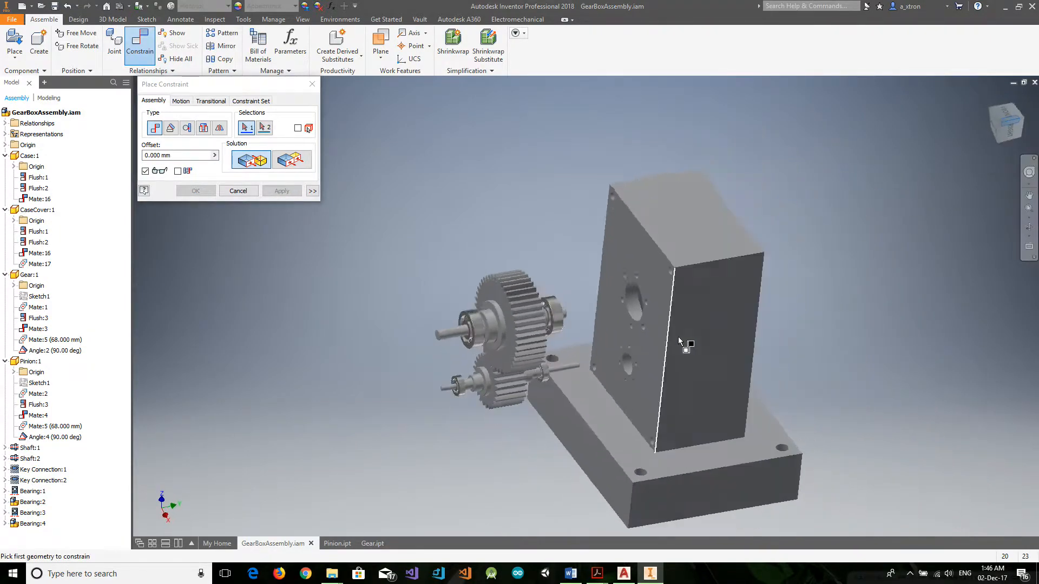
scroll(535, 325, "down", 4)
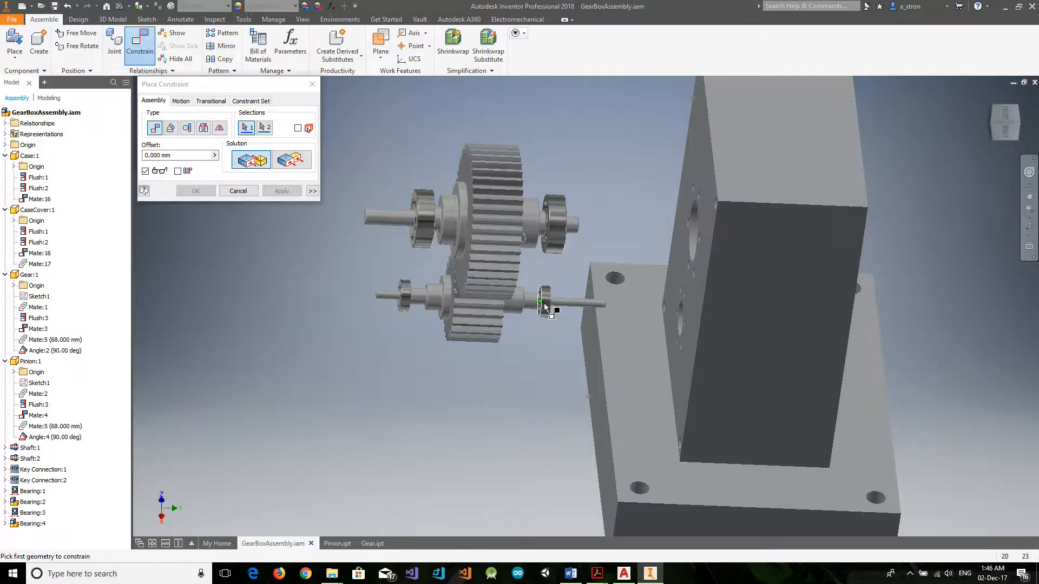
left_click(545, 306)
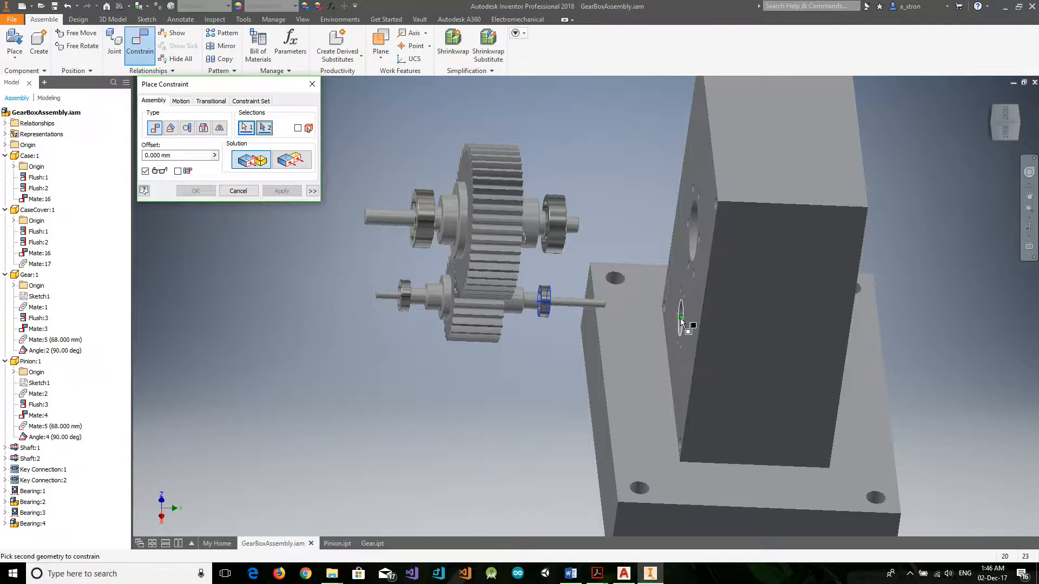
left_click(993, 126)
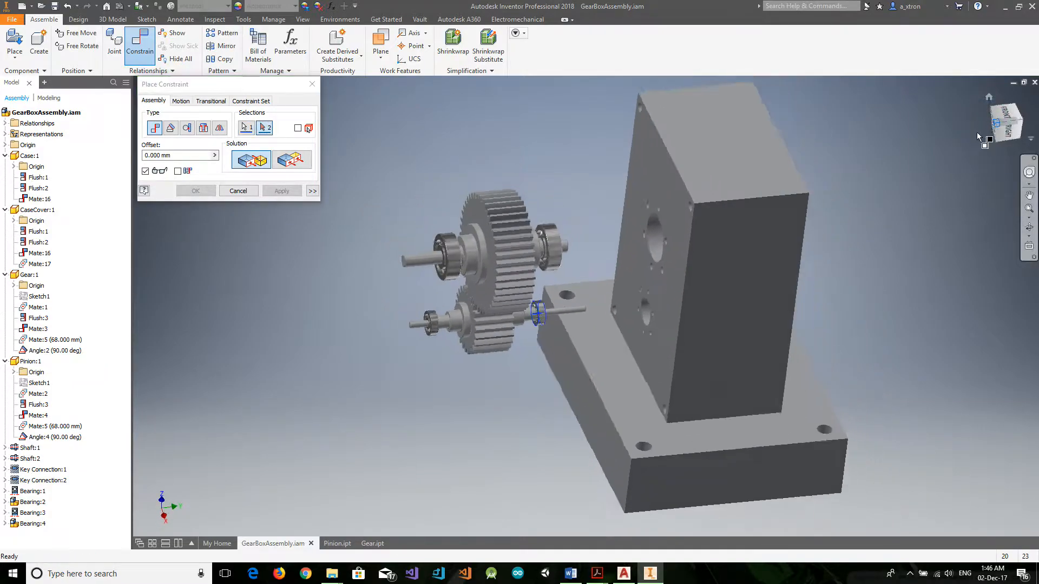
left_click(580, 322)
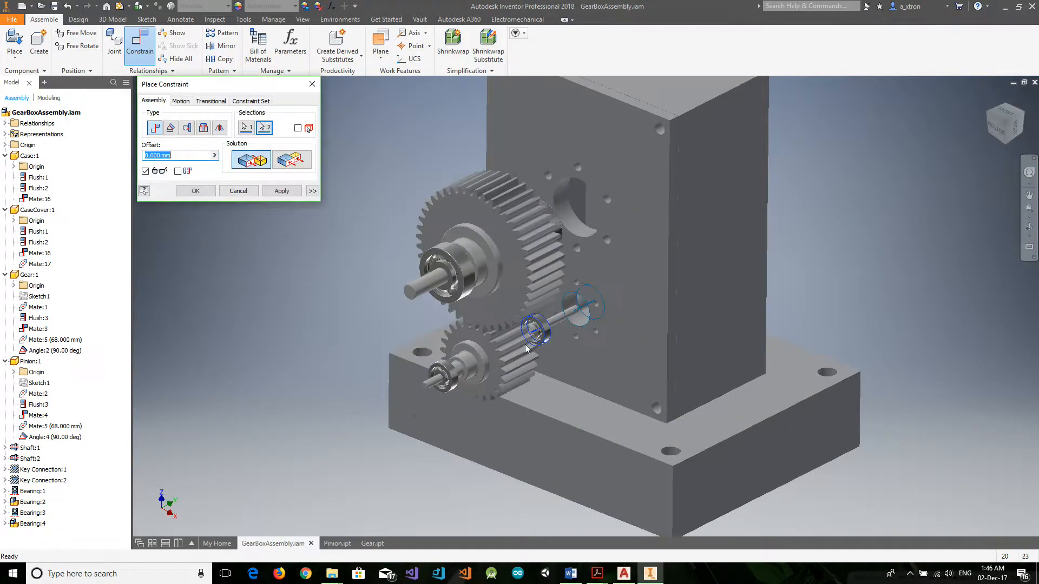
left_click(277, 191)
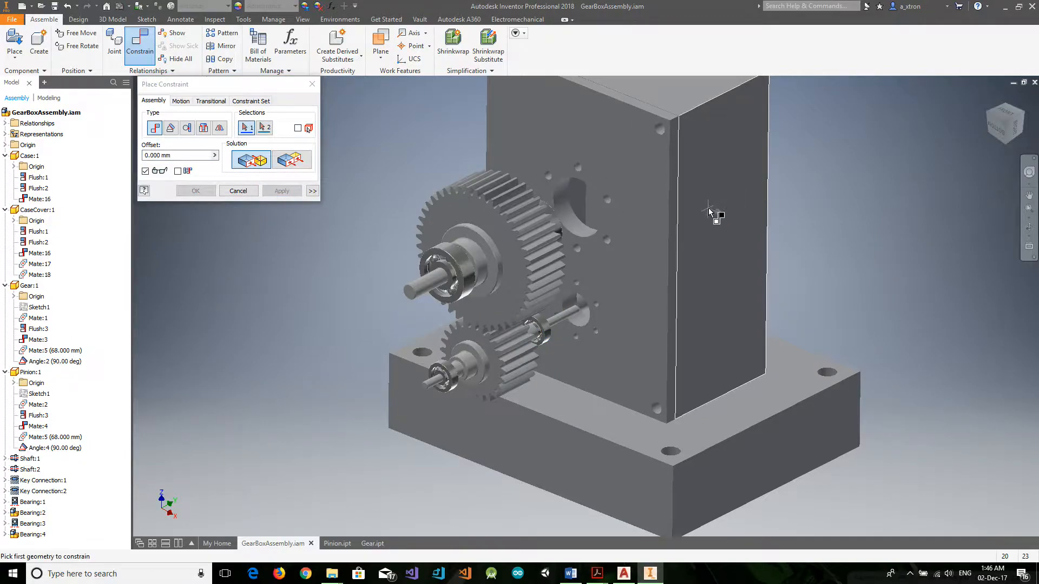
left_click(279, 161)
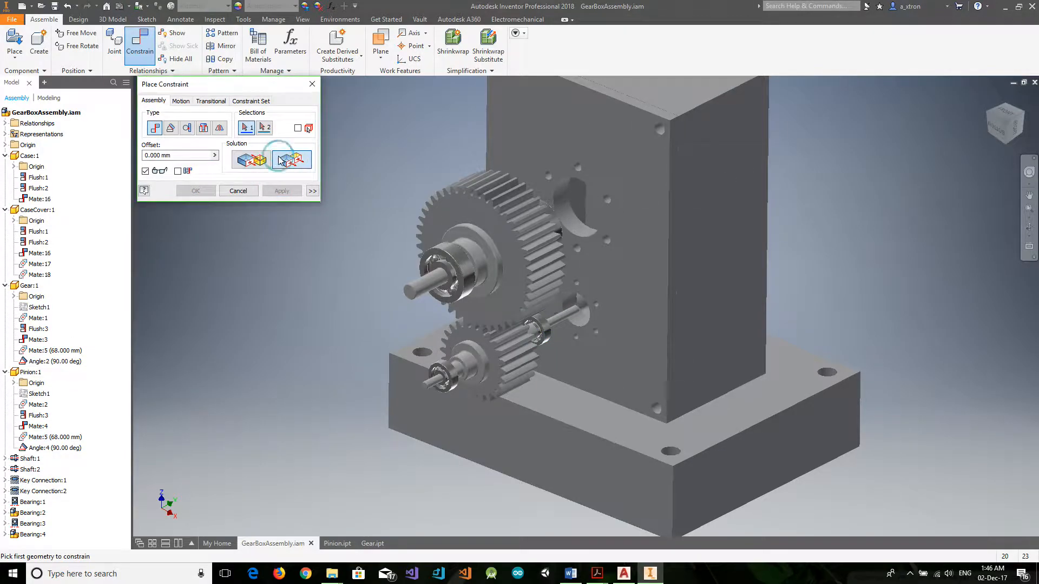
left_click(446, 257)
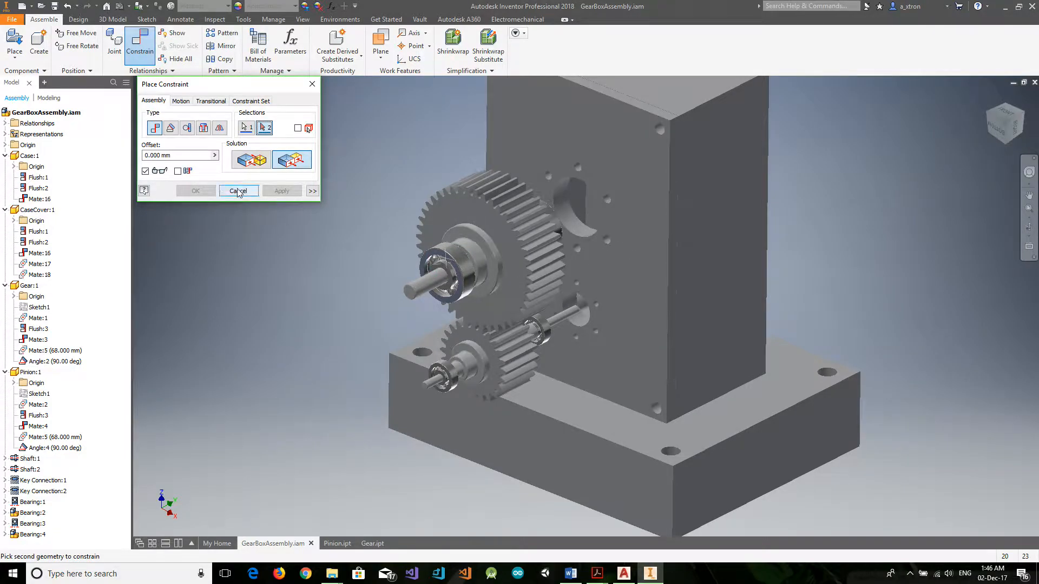
left_click(181, 101)
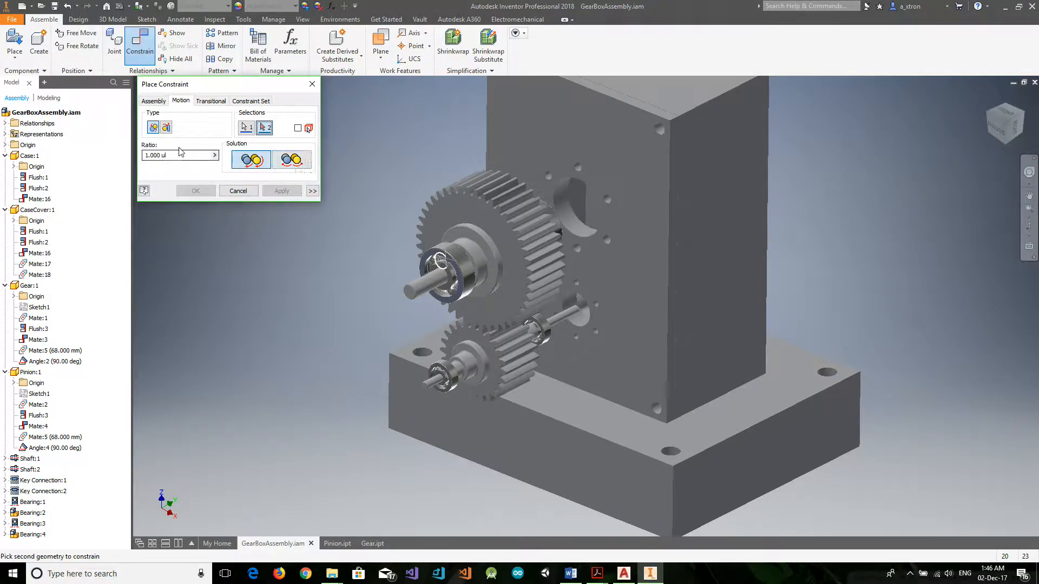
left_click(312, 84)
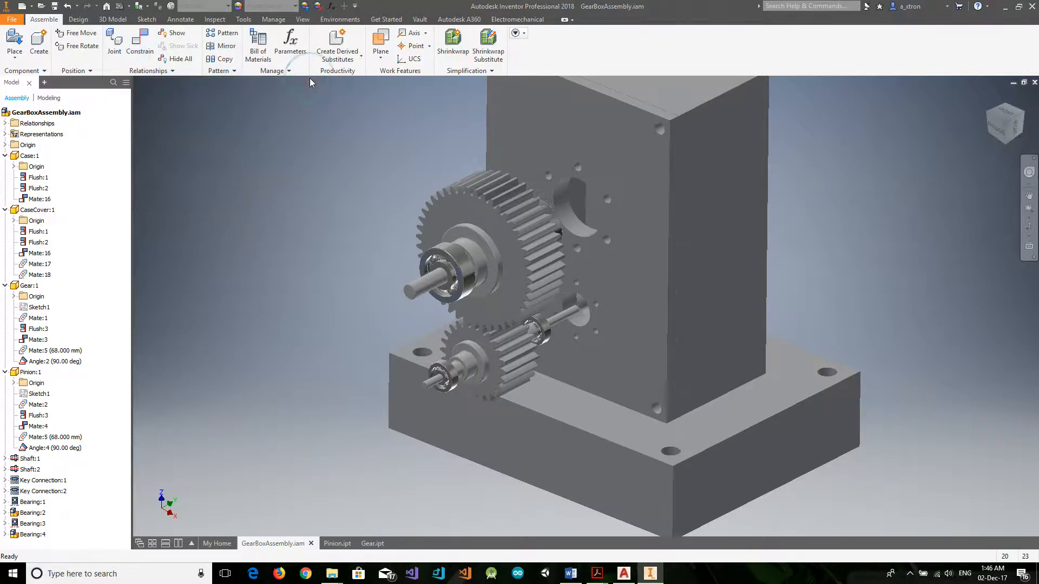
Step: Look up the desired gear ratio of the gear pair in the Spur Gear generator, and close it without creating gears
left_click(77, 19)
left_click(332, 50)
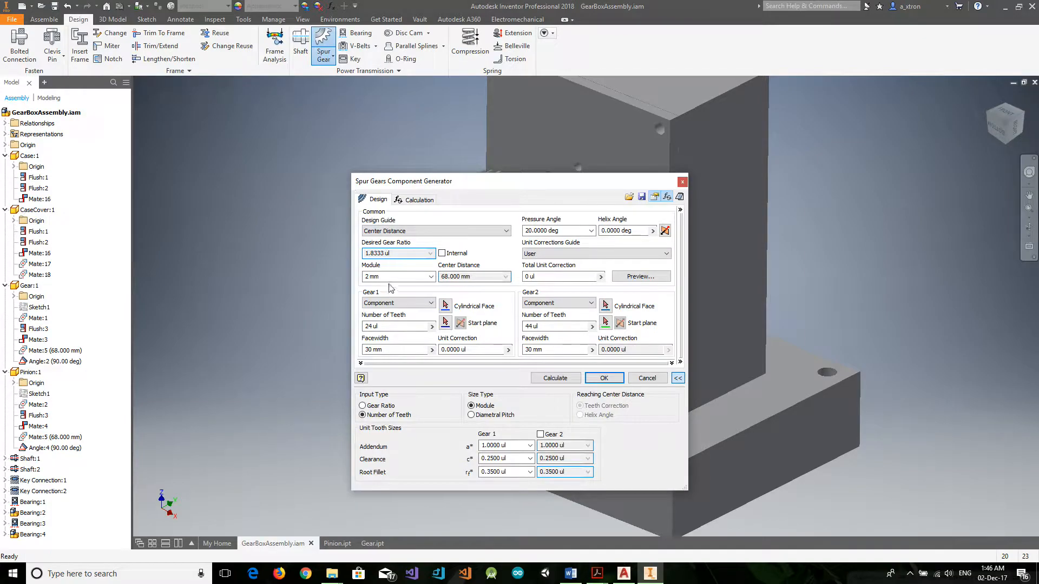
left_click_drag(382, 327, 365, 350)
left_click(550, 348)
left_click(472, 273)
left_click(560, 378)
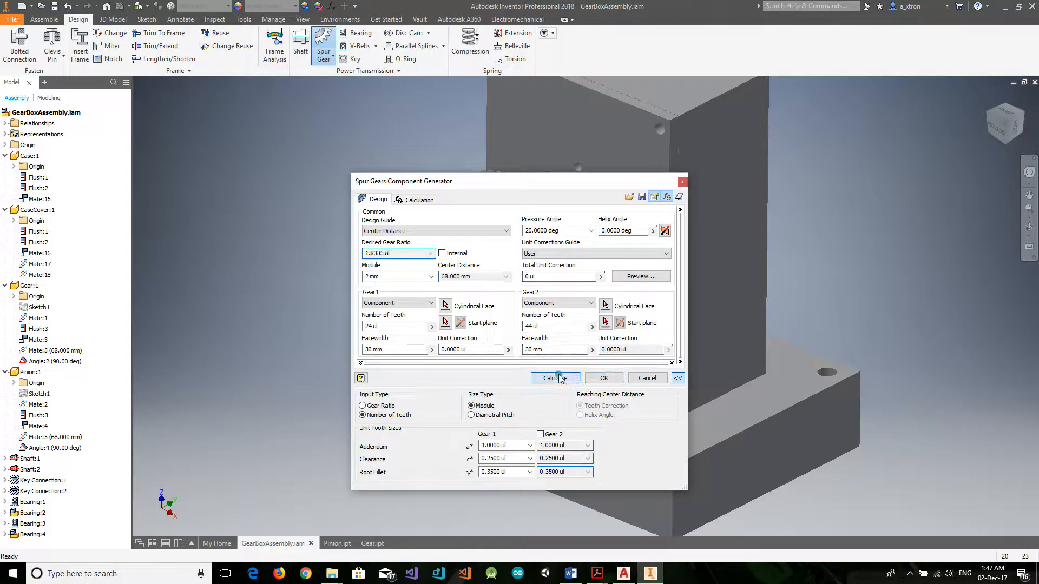
left_click(401, 253)
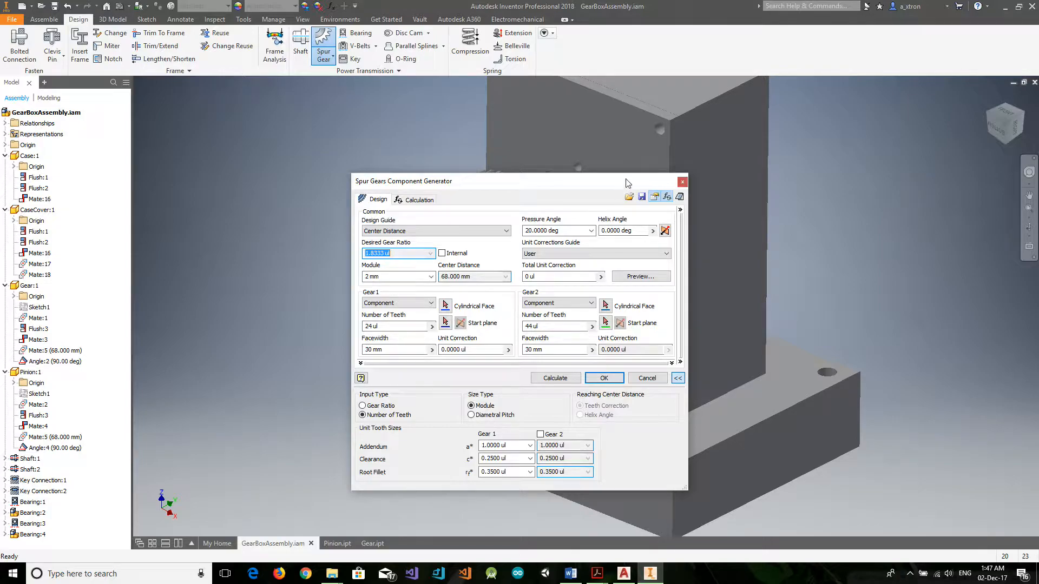
left_click(683, 182)
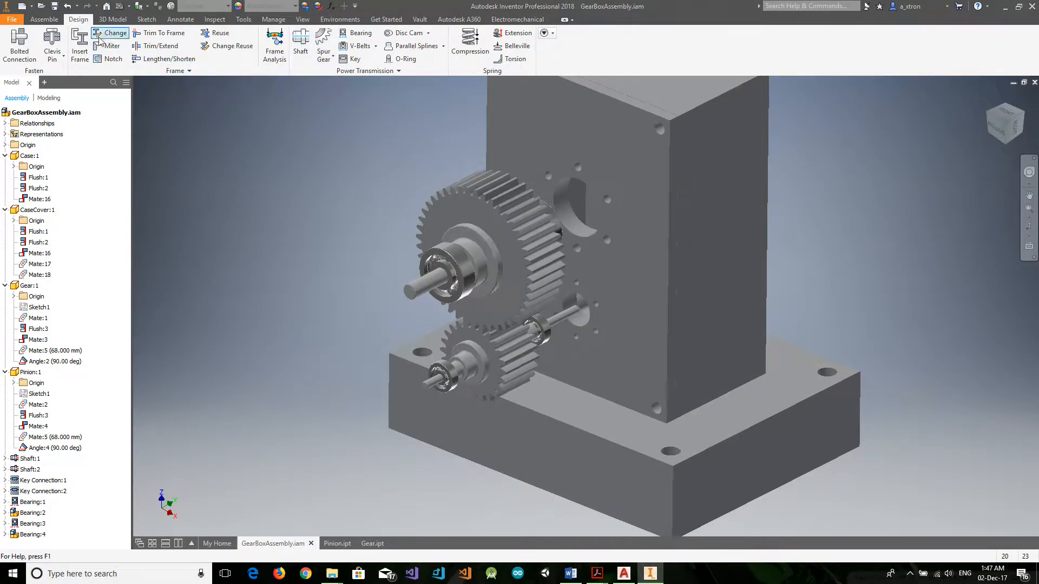
Step: Rotate the pinion until its teeth mesh with the teeth of the large gear
left_click(44, 19)
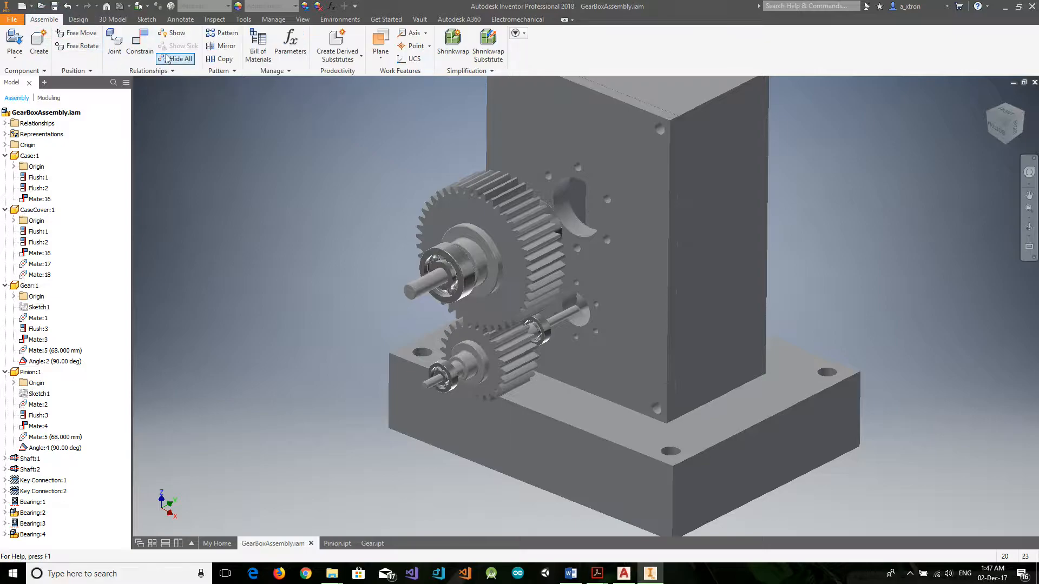
scroll(487, 325, "up", 5)
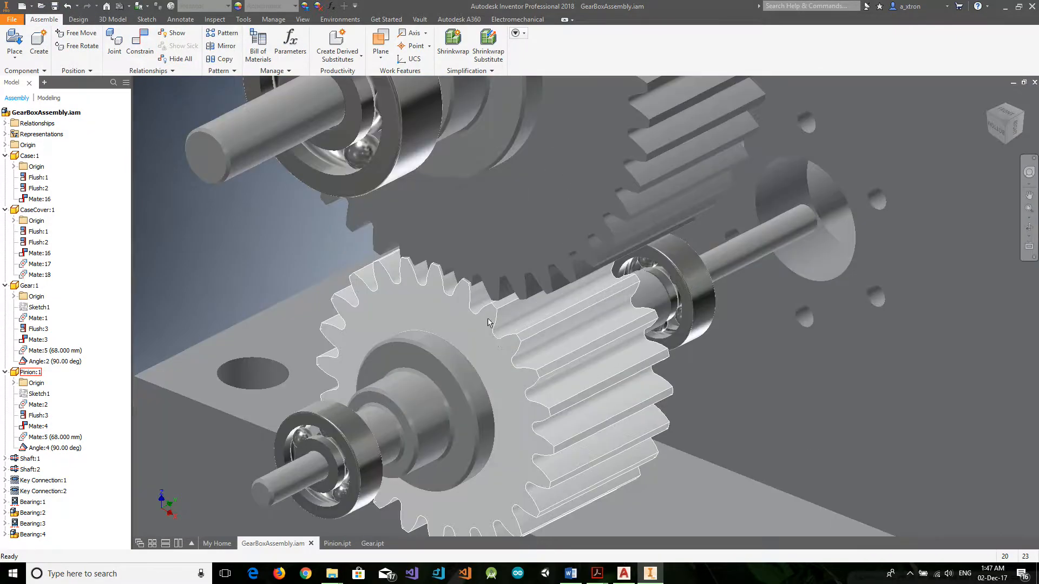
left_click_drag(488, 319, 549, 394)
scroll(238, 307, "down", 3)
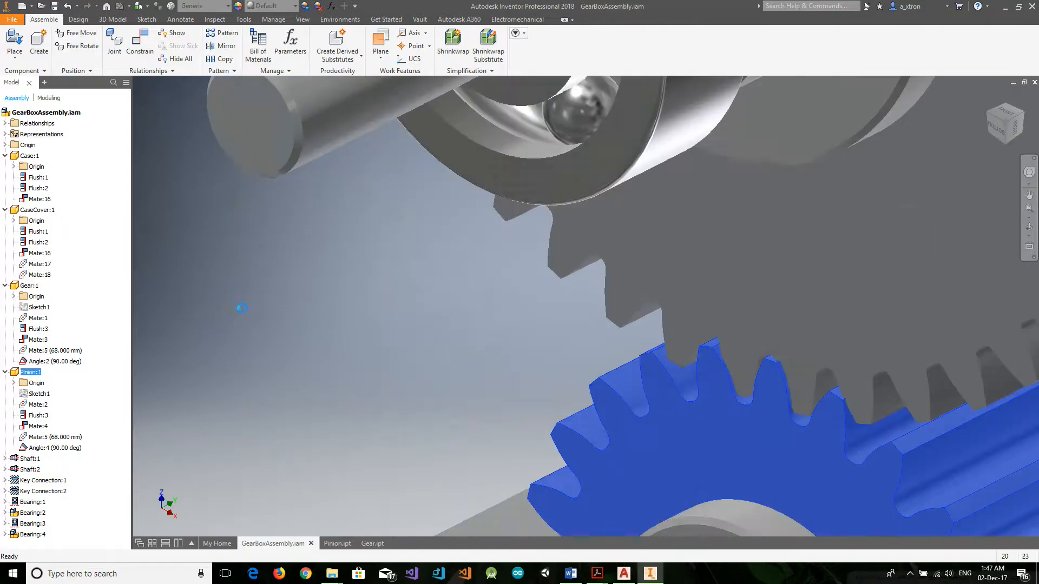
scroll(412, 339, "up", 8)
Step: Add a rotation motion constraint between the gear and the pinion with a ratio of 1.833 and the reverse solution
left_click(142, 43)
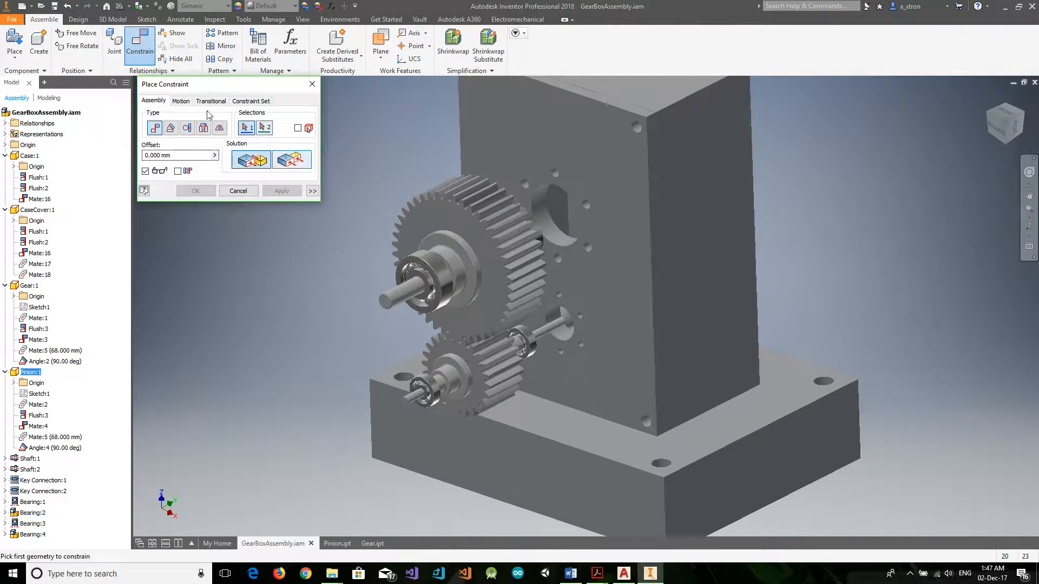
left_click(180, 101)
left_click(184, 155)
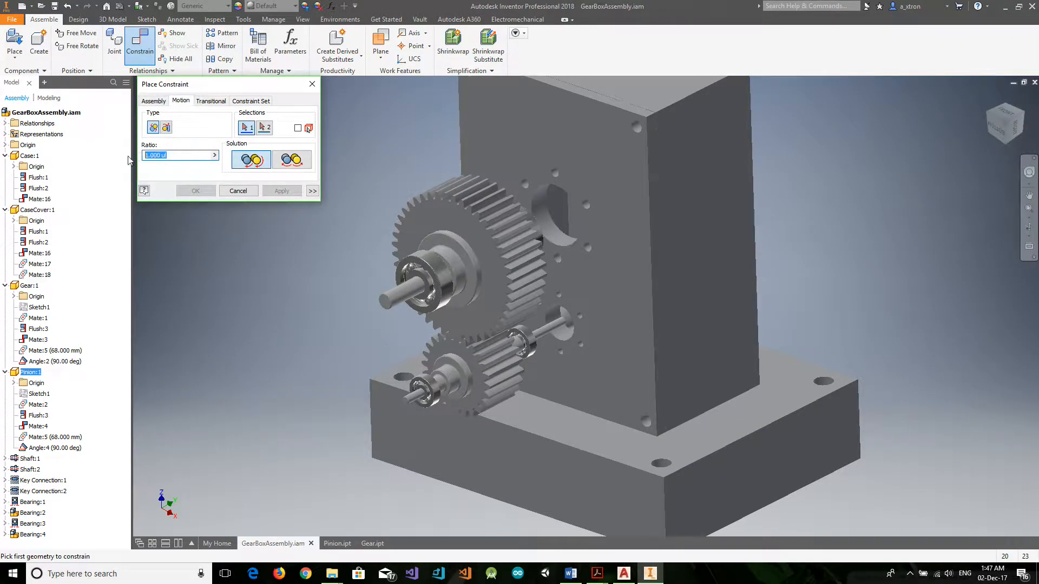
left_click(291, 160)
left_click(454, 270)
left_click(463, 352)
left_click(195, 191)
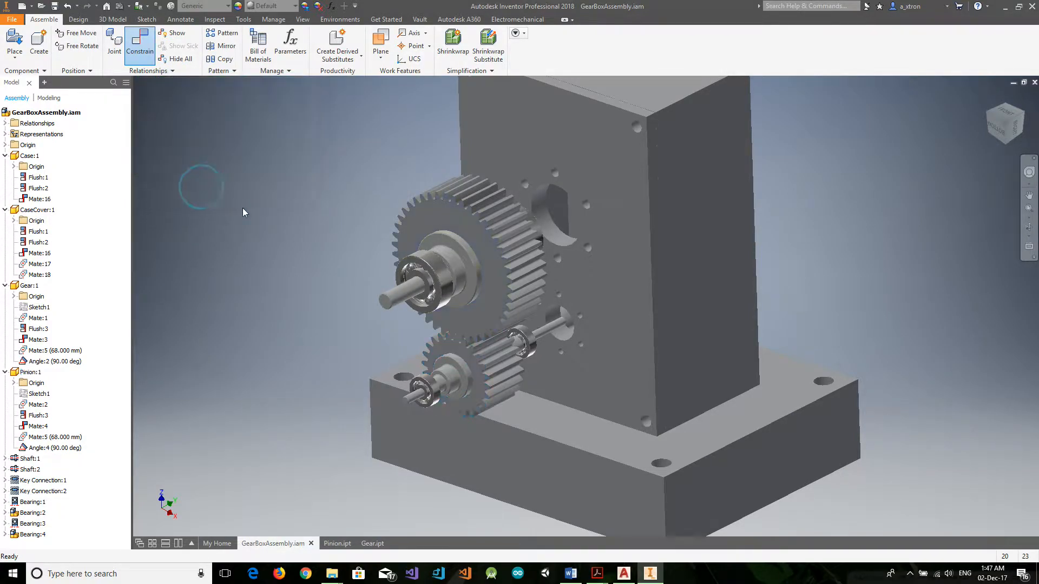
Step: Turn the pinion slightly to test how it drives the large gear
scroll(444, 341, "up", 3)
mouse_move(480, 359)
left_mouse_down()
mouse_move(485, 352)
mouse_move(475, 362)
left_mouse_up()
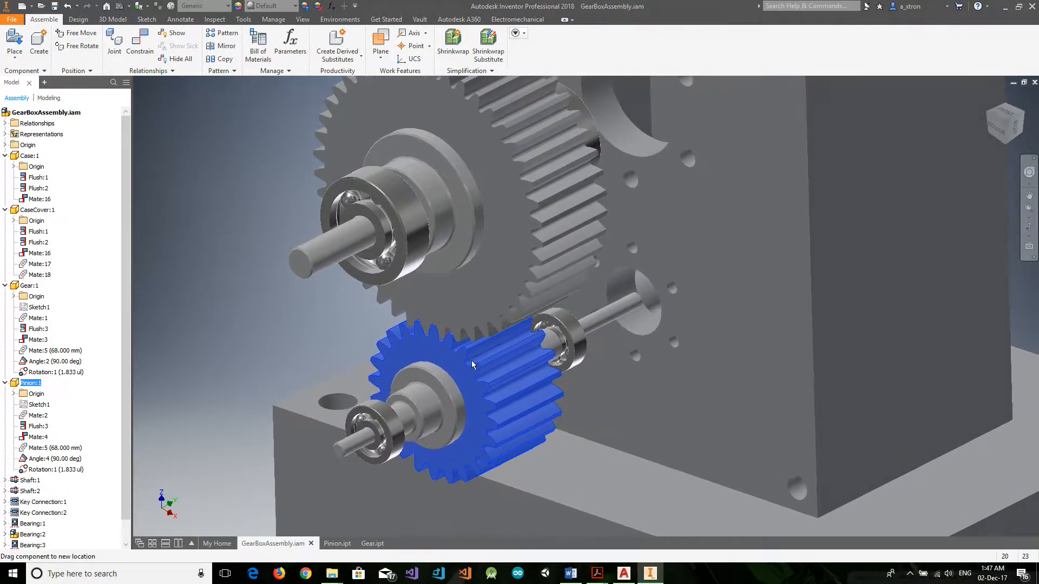
scroll(604, 352, "down", 3)
left_click(320, 333)
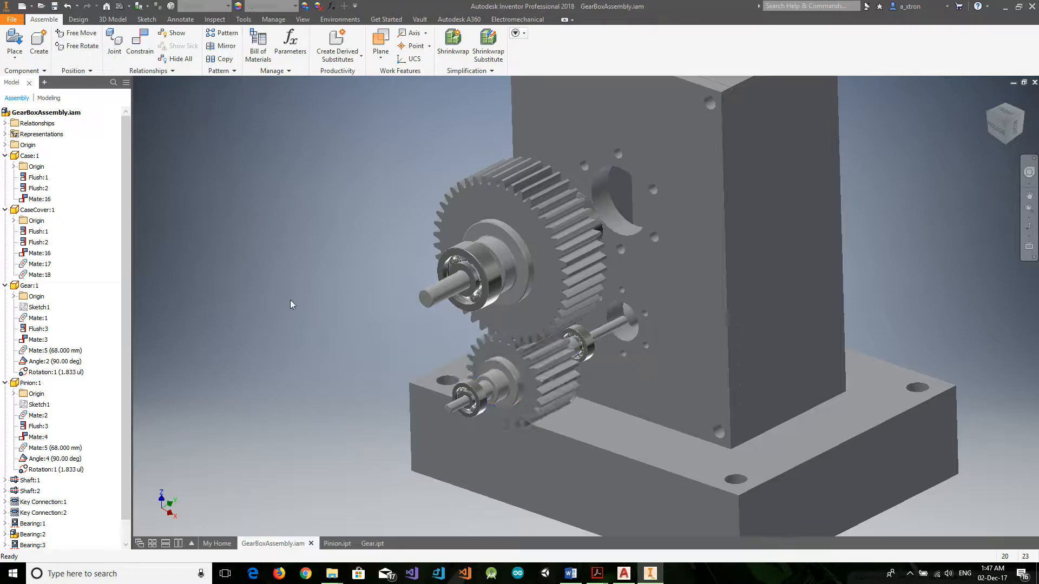
Step: Ground the case component so it stays fixed in the assembly
left_click(762, 280)
right_click(762, 280)
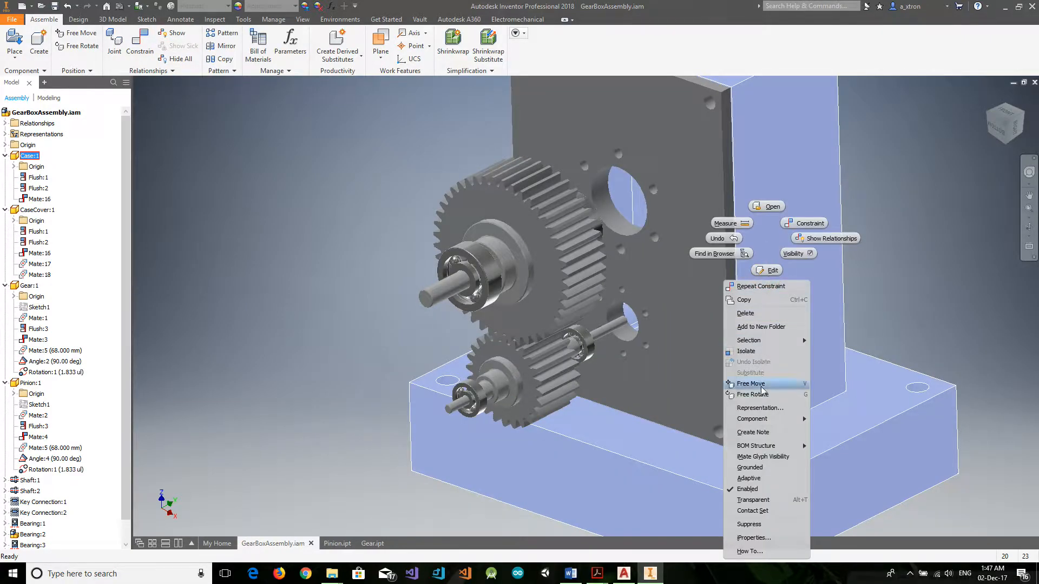
left_click(750, 468)
left_click(310, 303)
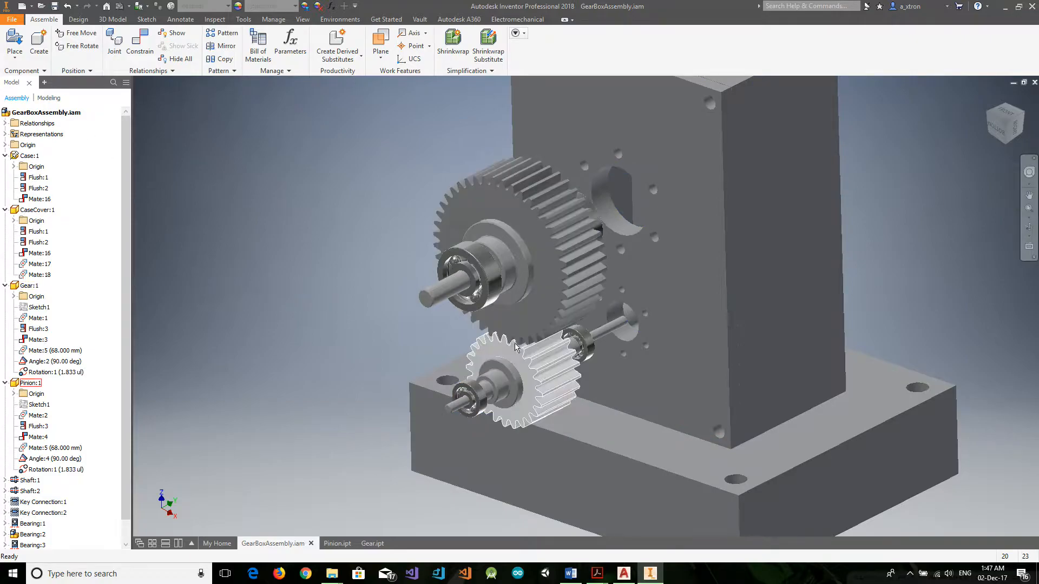
Step: Flush the outer faces of both shafts' front bearings with the case cover's front face at 0 mm offset
left_click(141, 46)
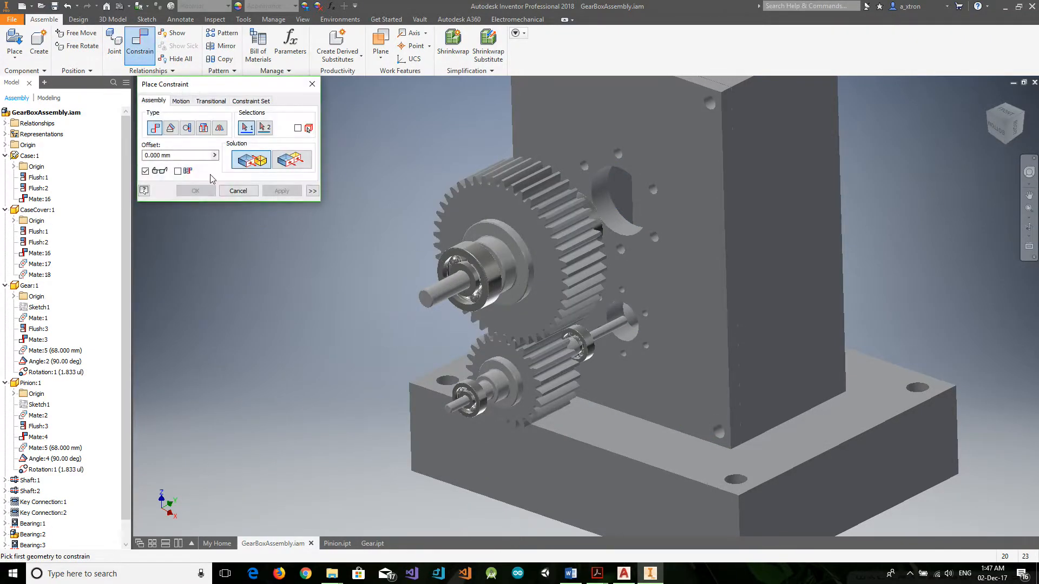
left_click(307, 166)
scroll(476, 279, "down", 3)
left_click(496, 282)
left_click(868, 238)
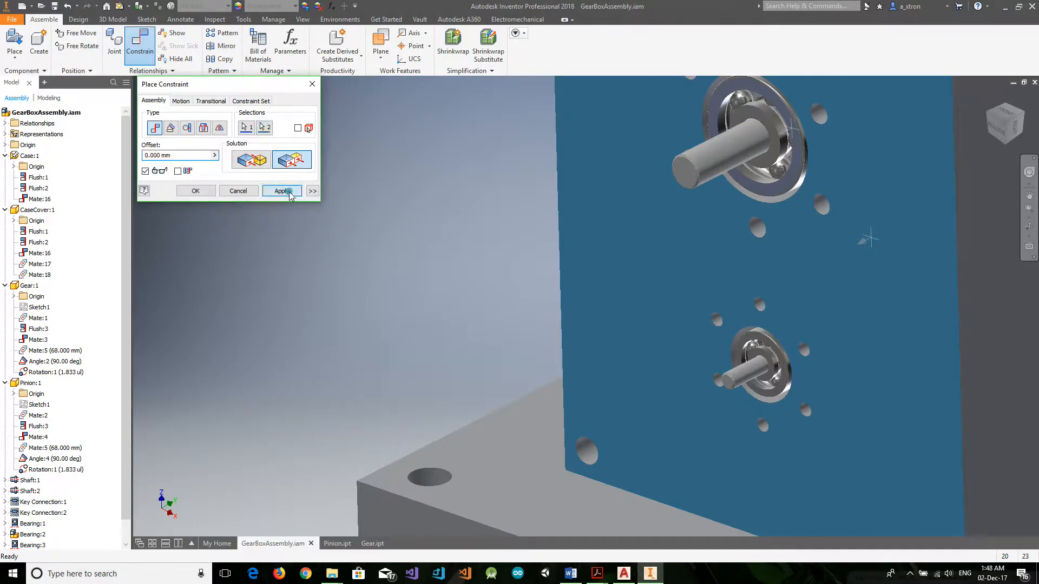
left_click(281, 191)
left_click(281, 191)
Step: Flush the outer face of the gear shaft's rear bearing with the case's rear face at 0 mm offset
left_click(1019, 120)
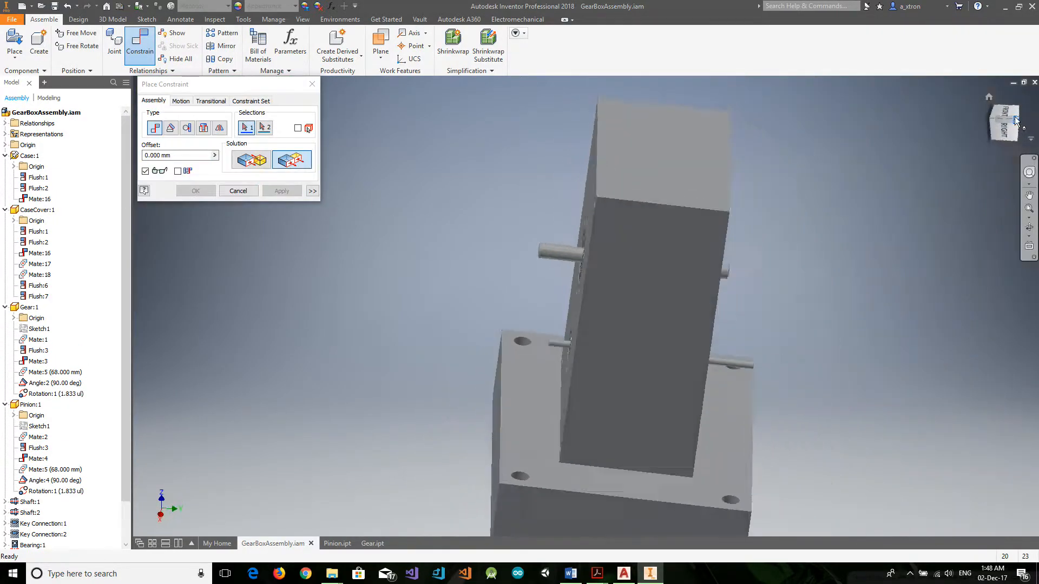
scroll(660, 290, "up", 3)
left_click(615, 271)
left_click(662, 277)
left_click(282, 191)
Step: Flush the outer face of the pinion shaft's rear bearing with the case's rear face at 0 mm offset
scroll(601, 390, "up", 4)
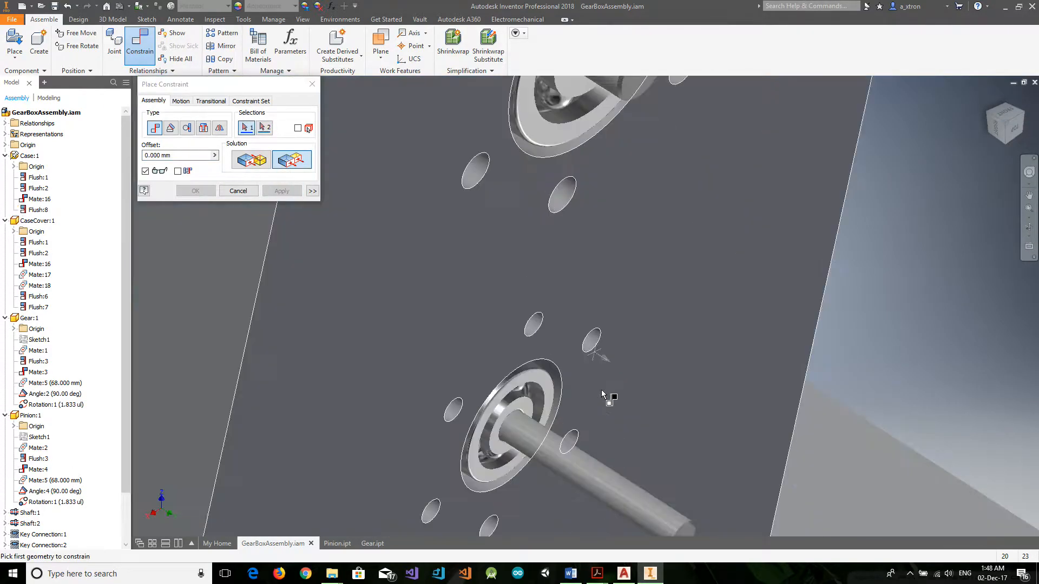
left_click(558, 392)
left_click(658, 382)
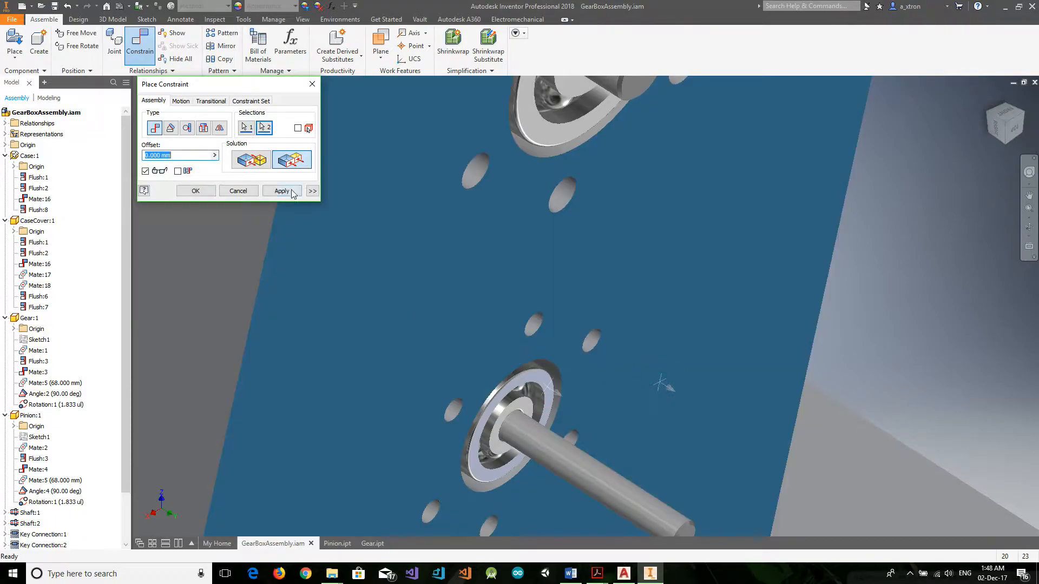
left_click(282, 191)
scroll(469, 227, "down", 5)
key("Escape")
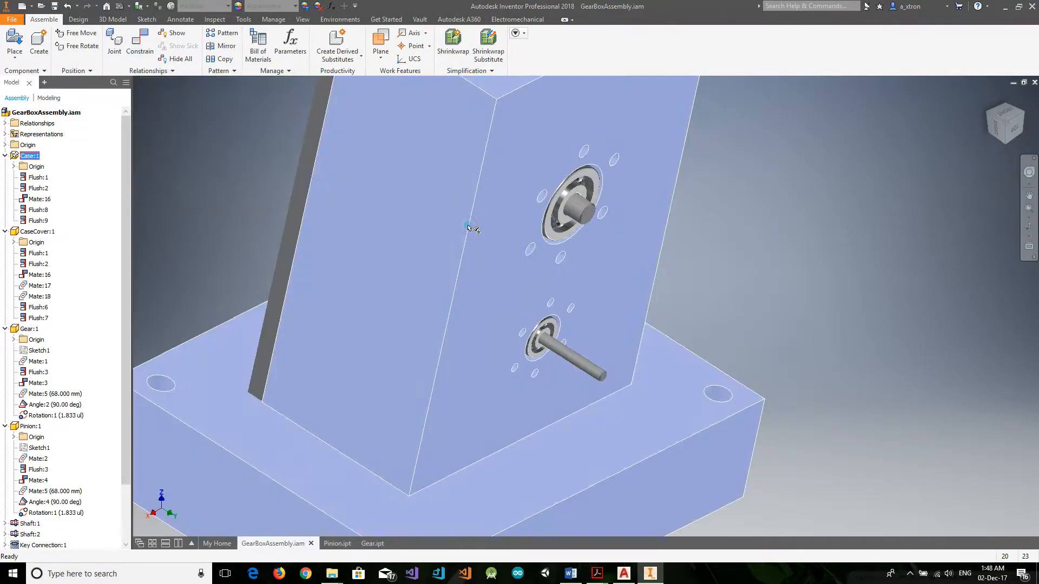
Step: Disable the case to see through it and turn the pinion shaft to test the gear drive
right_click(404, 224)
left_click(399, 485)
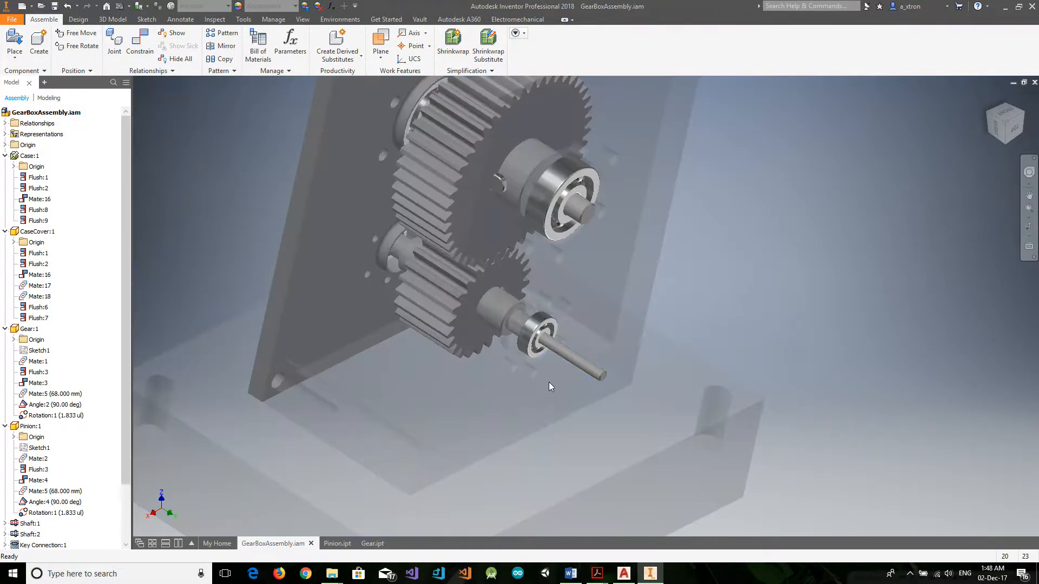
left_click_drag(571, 359, 630, 351)
left_click_drag(560, 345, 622, 354)
scroll(574, 330, "up", 3)
scroll(365, 222, "down", 5)
scroll(366, 225, "down", 3)
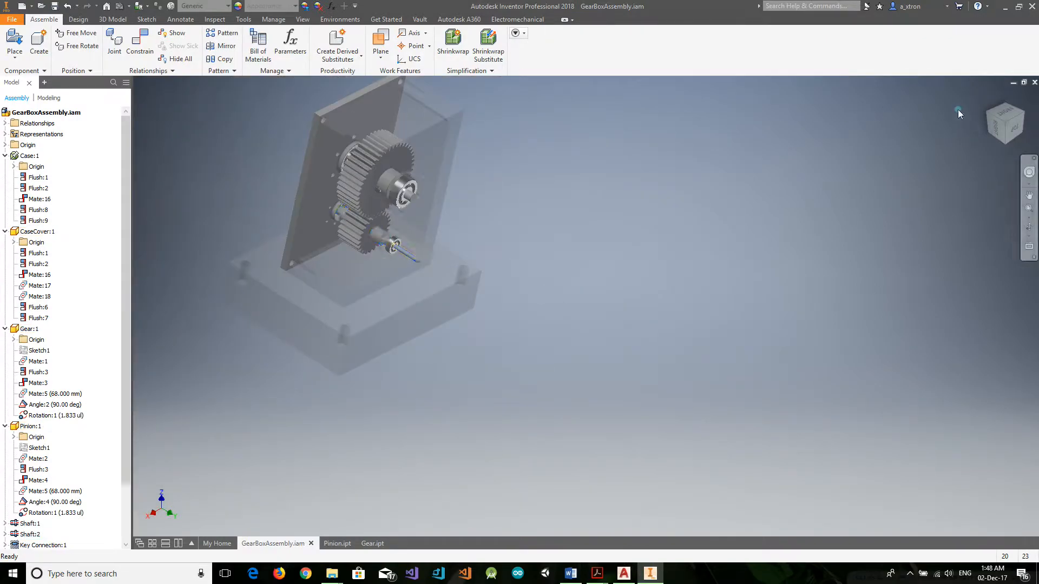
left_click(990, 96)
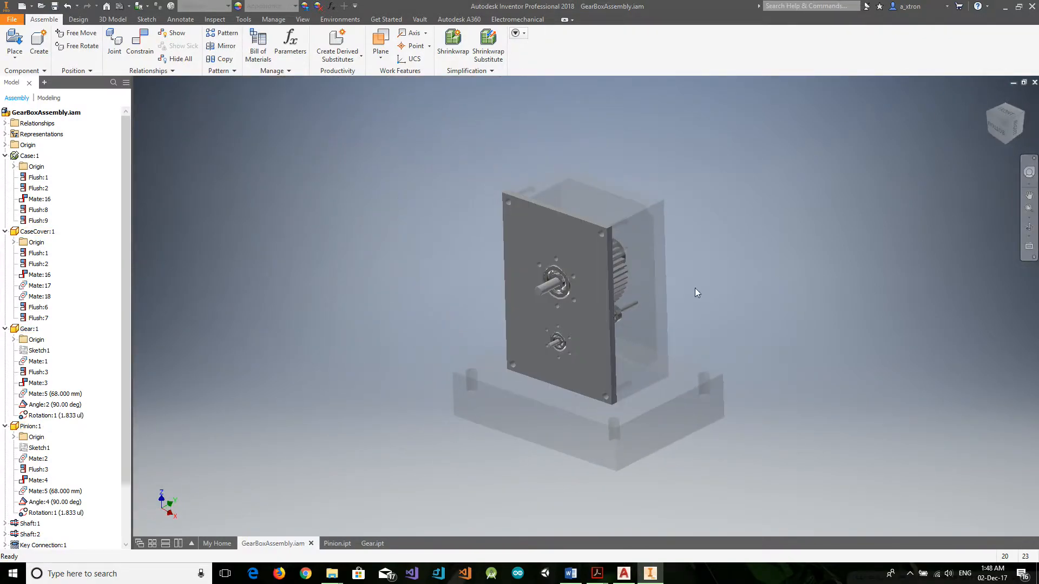
left_click(771, 220)
left_click(1022, 117)
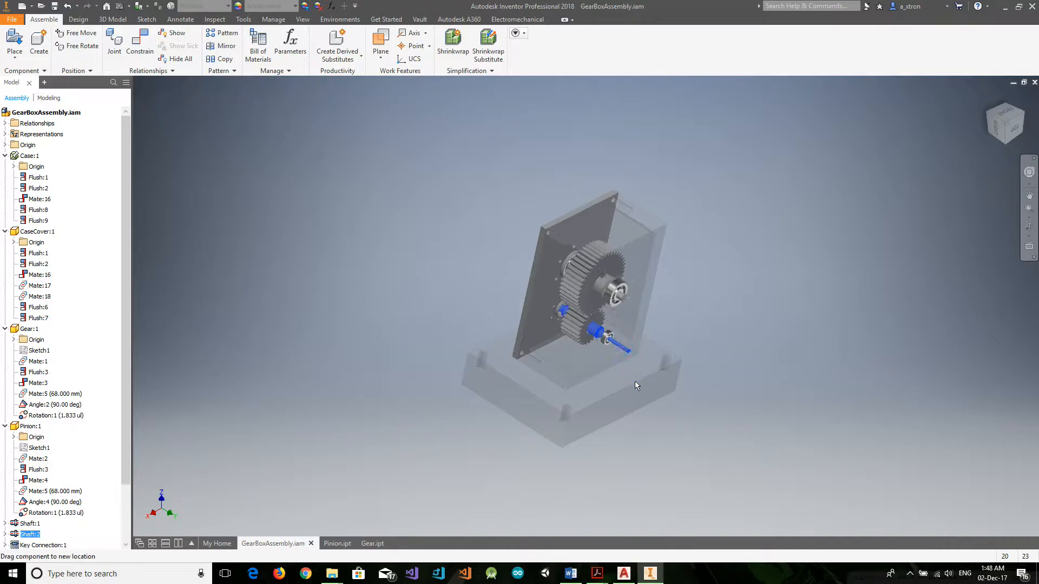
left_click(225, 187)
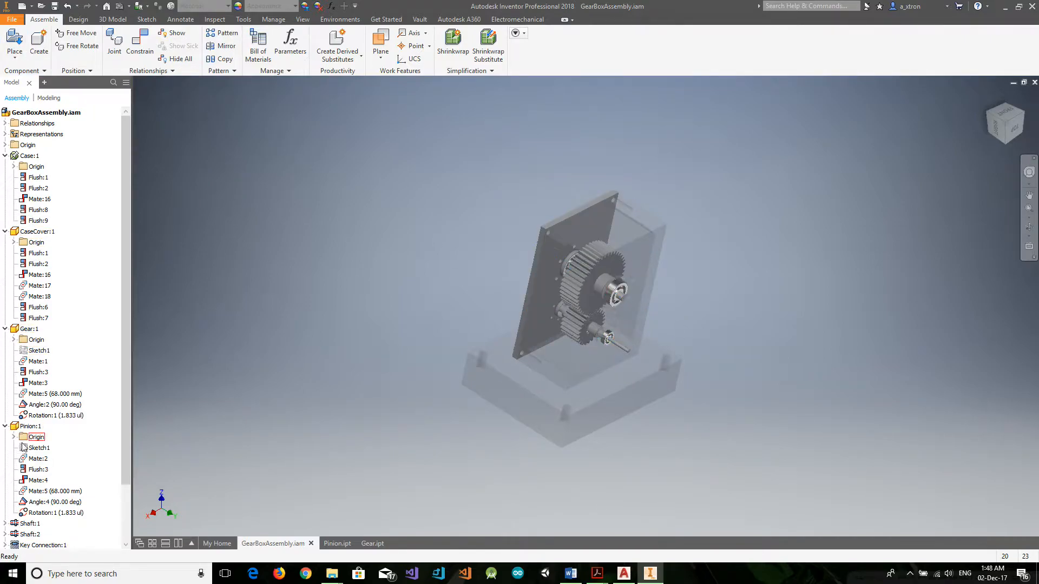
Step: Collapse the pinion, gear and case cover entries in the model tree and set the case back to enabled
left_click(5, 426)
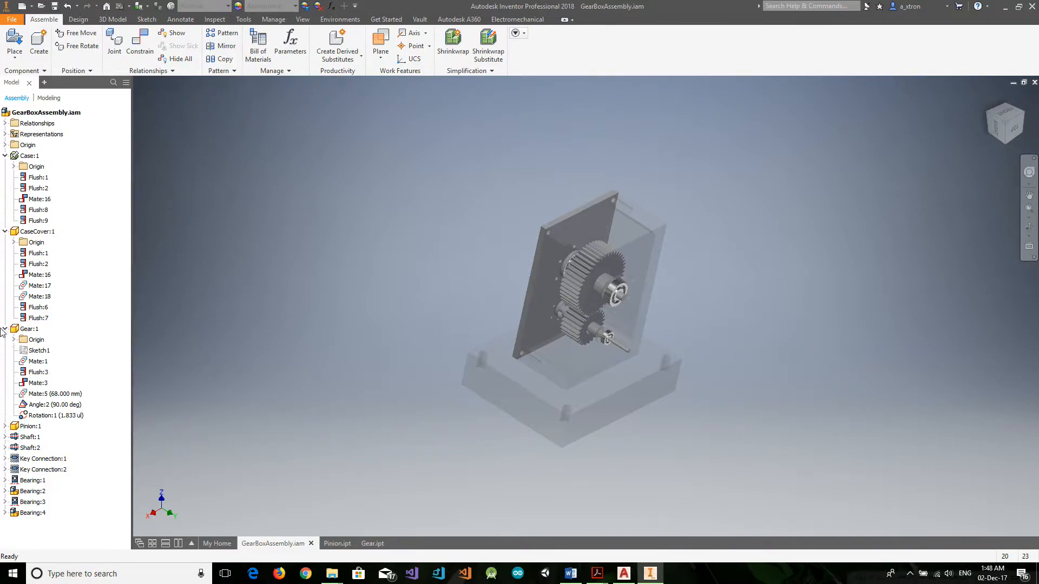
left_click(5, 329)
left_click(5, 231)
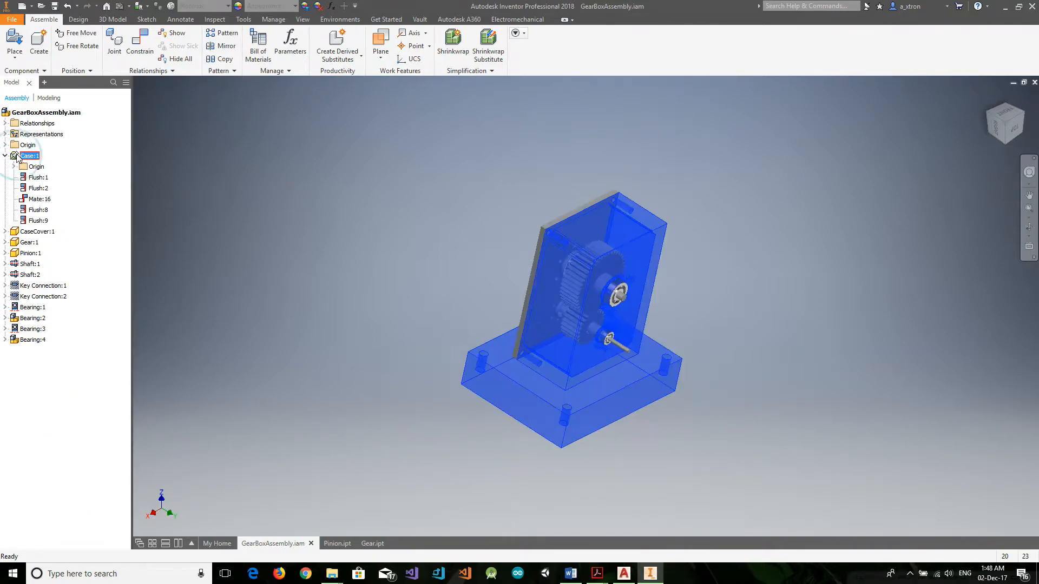
right_click(17, 156)
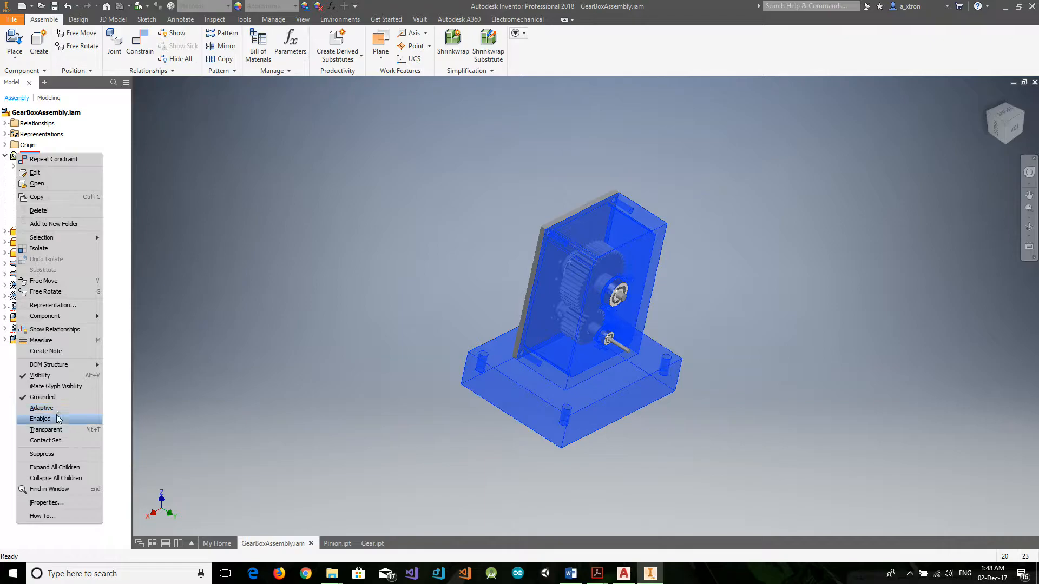
left_click(41, 418)
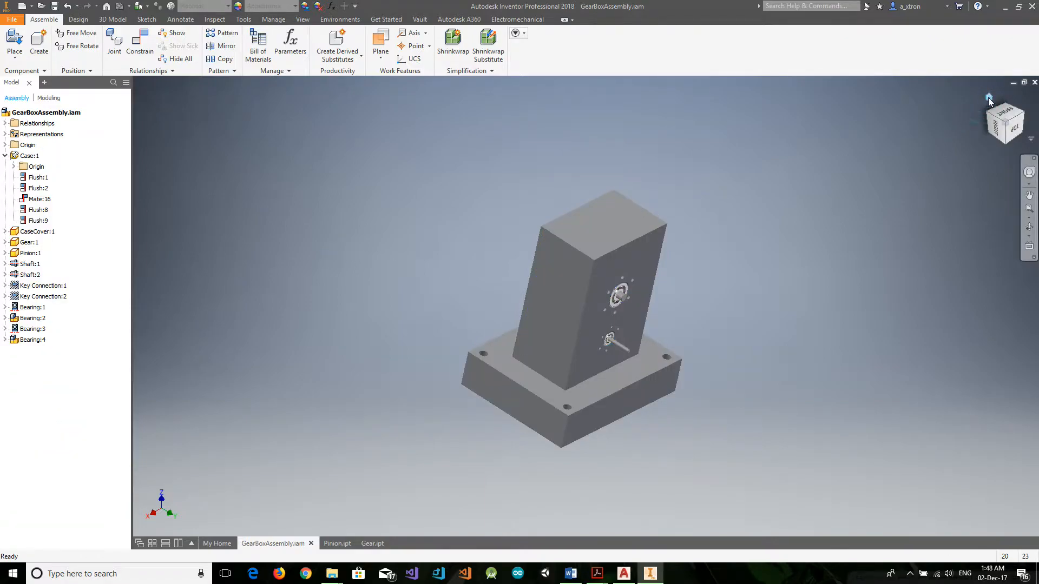
Step: Fillet the outer vertical and upper edges of the case's housing and base with a 5 mm radius
left_click(988, 99)
left_click(84, 20)
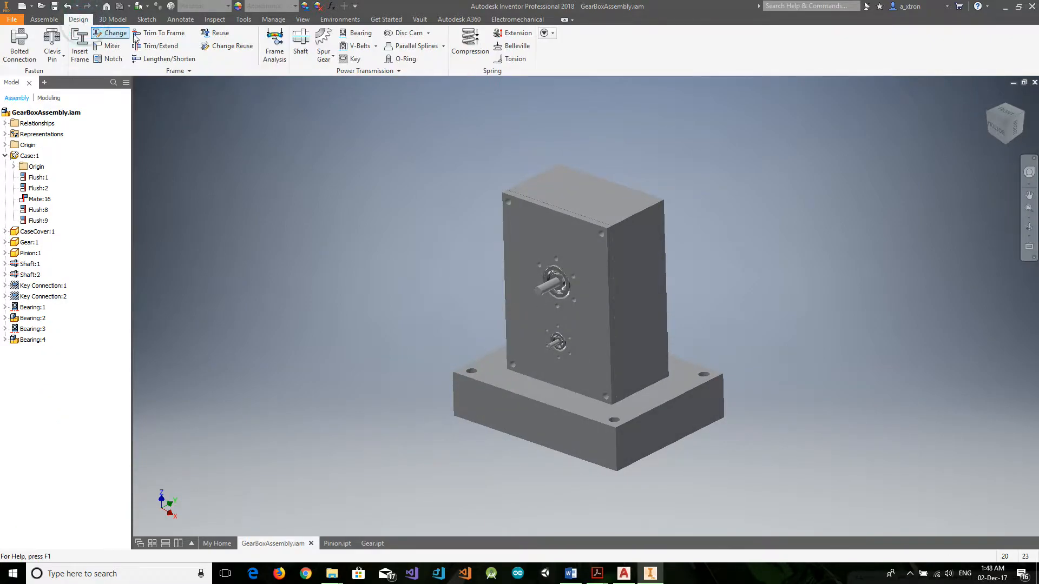
left_click(107, 21)
left_click(116, 46)
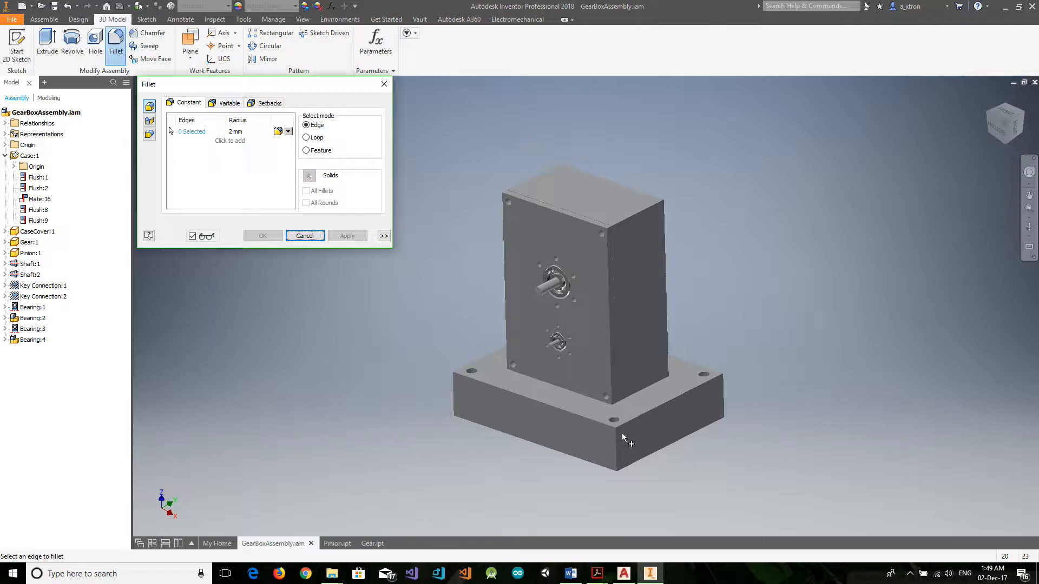
left_click(619, 450)
left_click(640, 420)
left_click(577, 415)
left_click(726, 411)
left_click(609, 243)
left_click(617, 219)
left_click(605, 224)
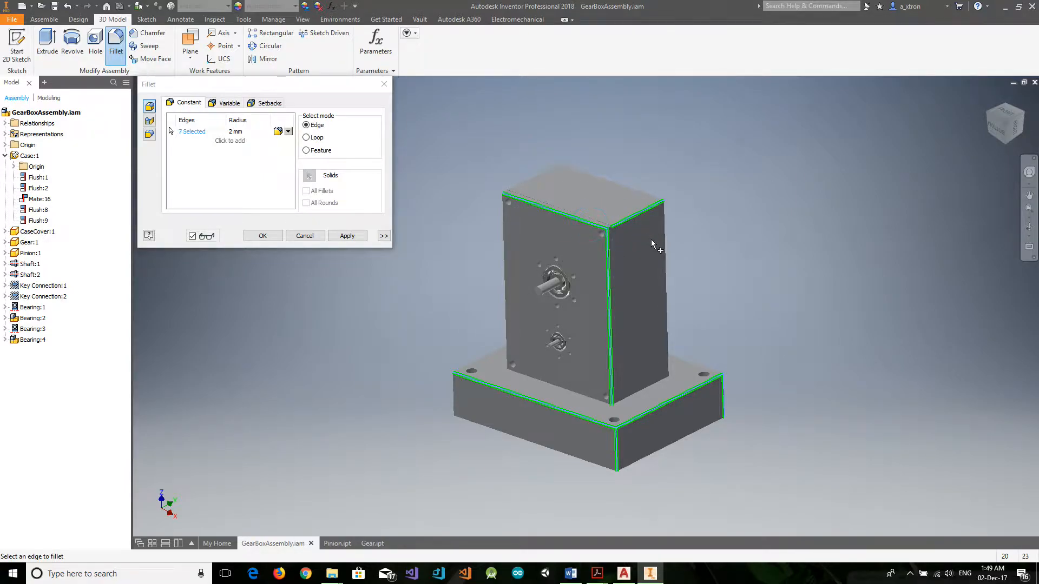
left_click(667, 244)
left_click(535, 175)
left_click(482, 359)
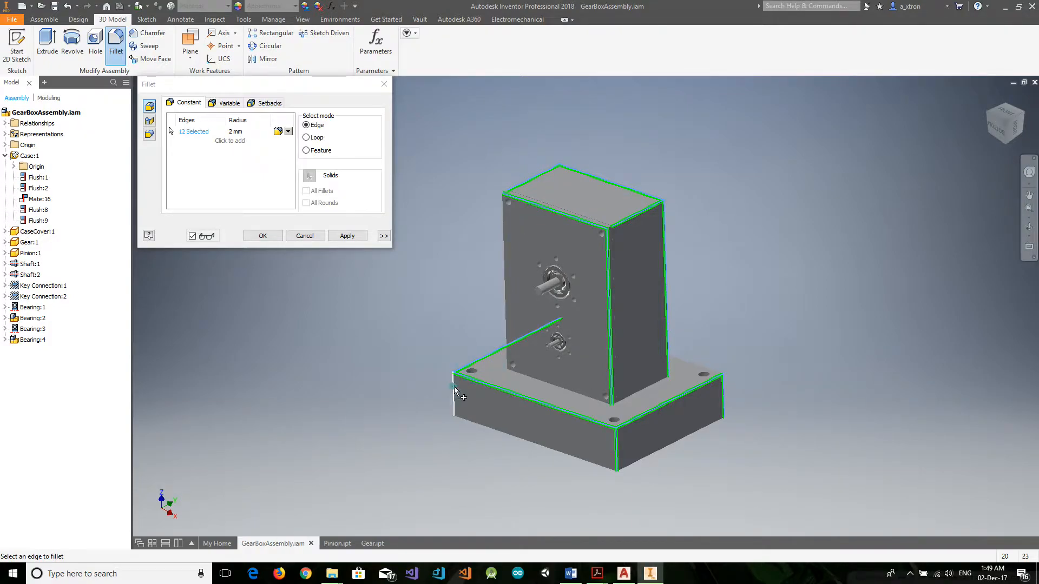
left_click(454, 386)
left_click(1026, 115)
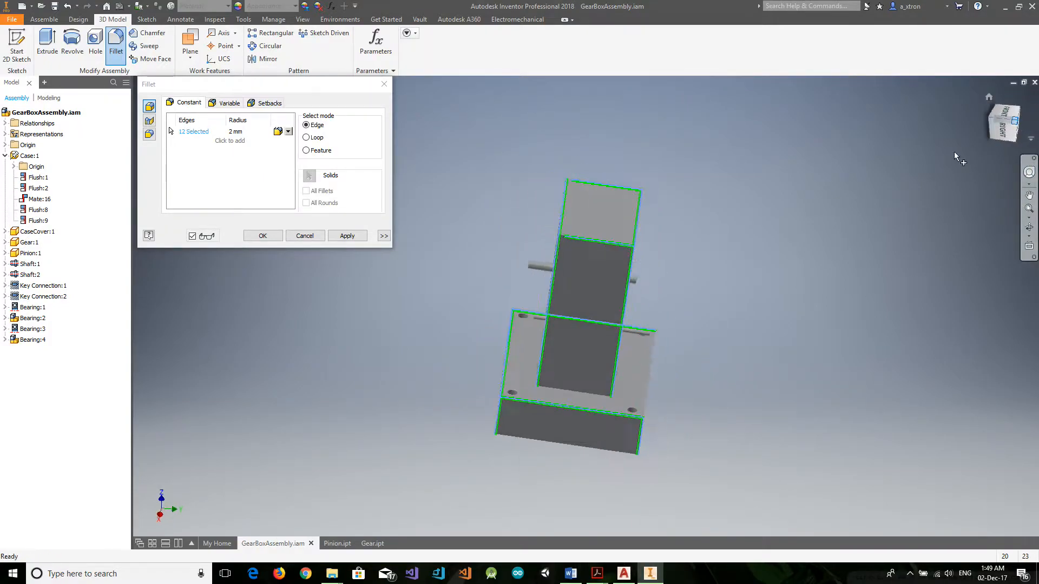
left_click(604, 390)
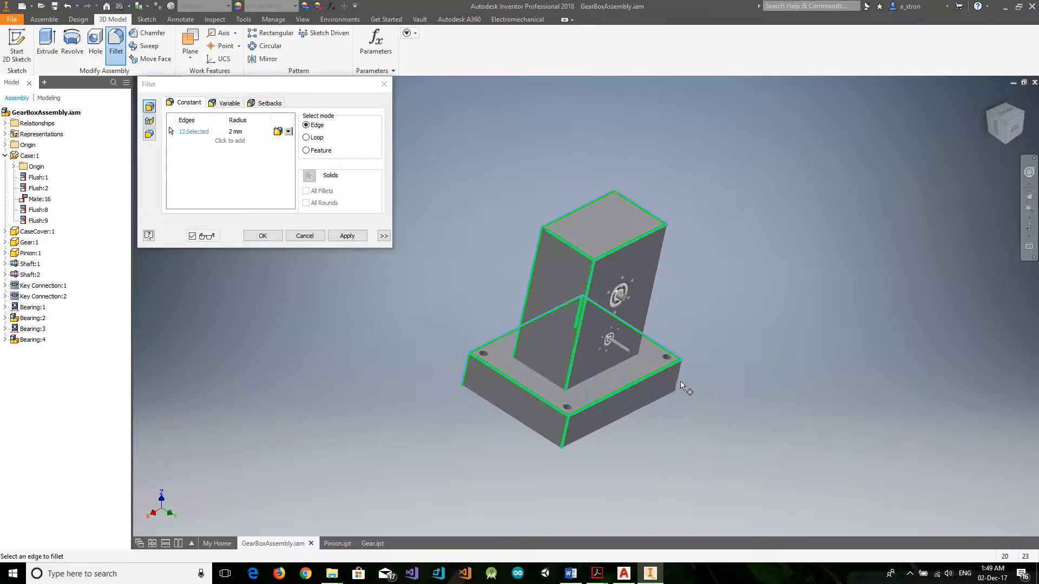
left_click(655, 290)
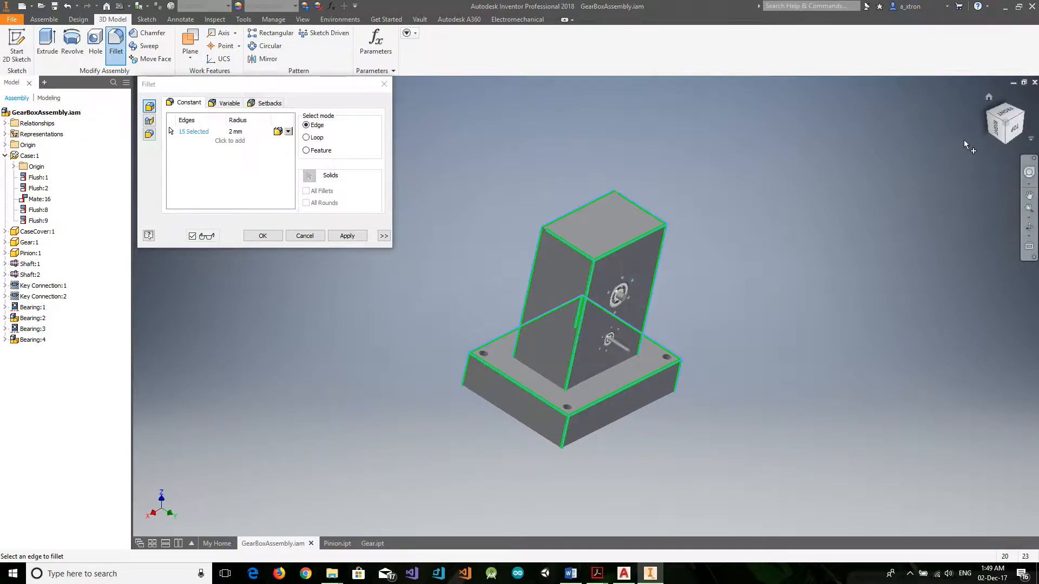
left_click(1013, 115)
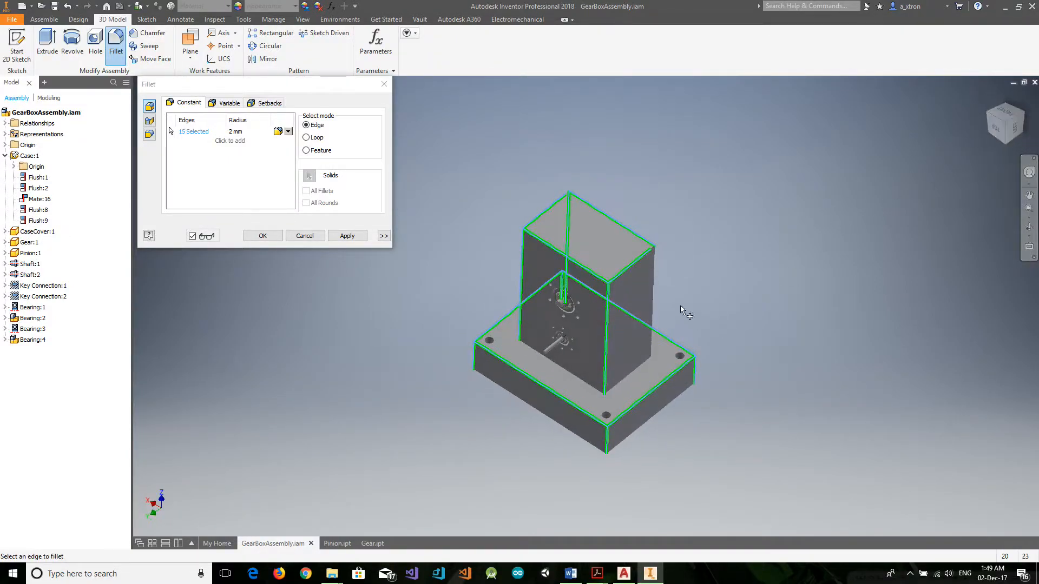
left_click(655, 295)
left_click(235, 132)
type("5")
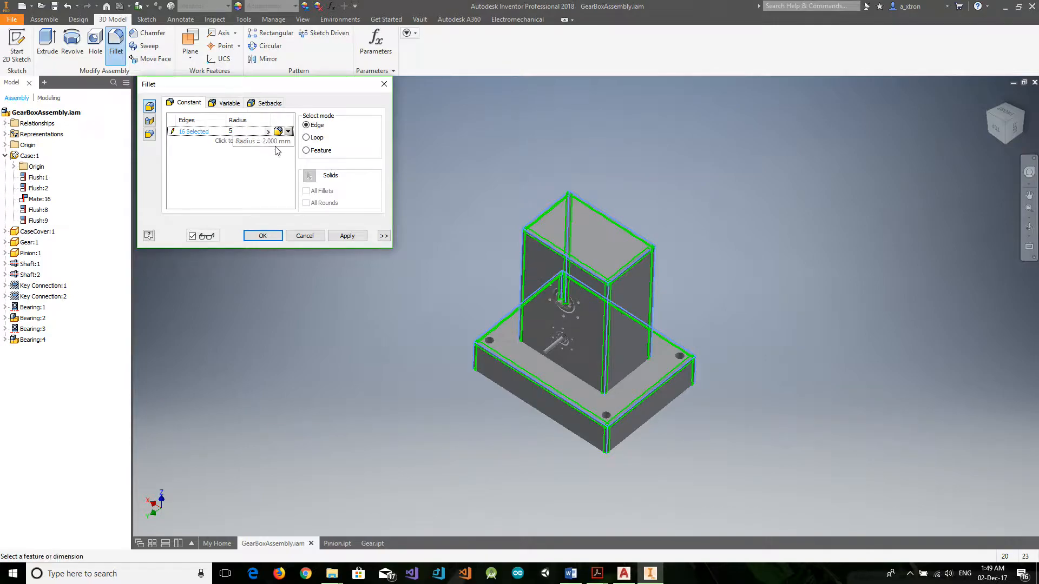
left_click(262, 237)
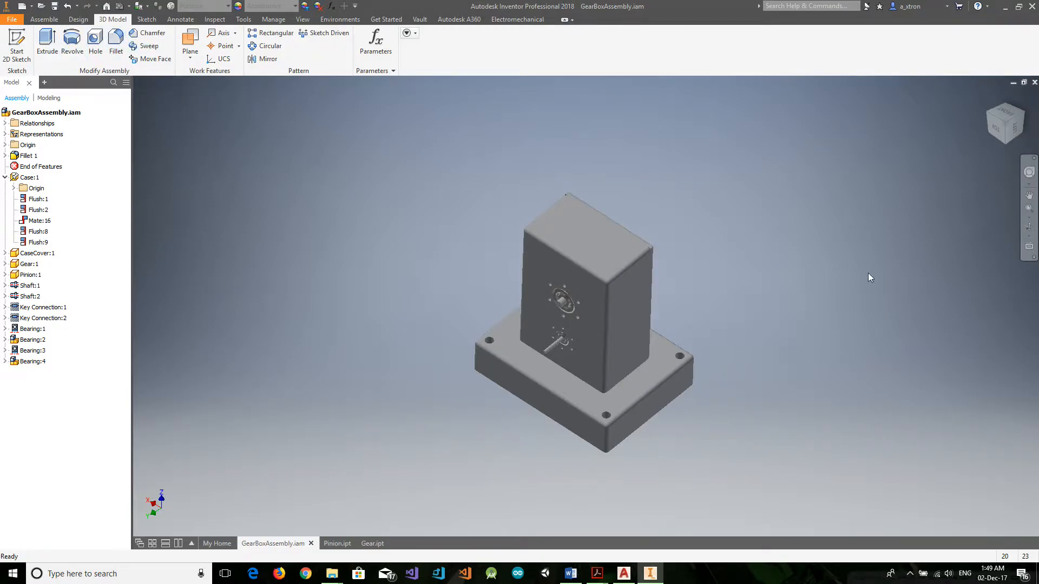
Step: Hide the case cover to expose the inside of the case
scroll(637, 267, "down", 3)
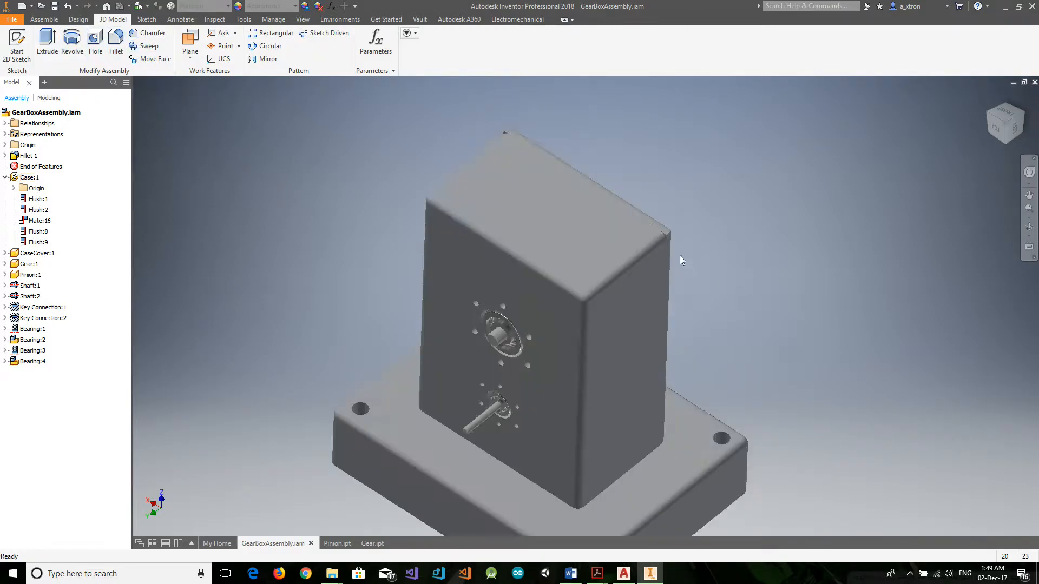
right_click(649, 218)
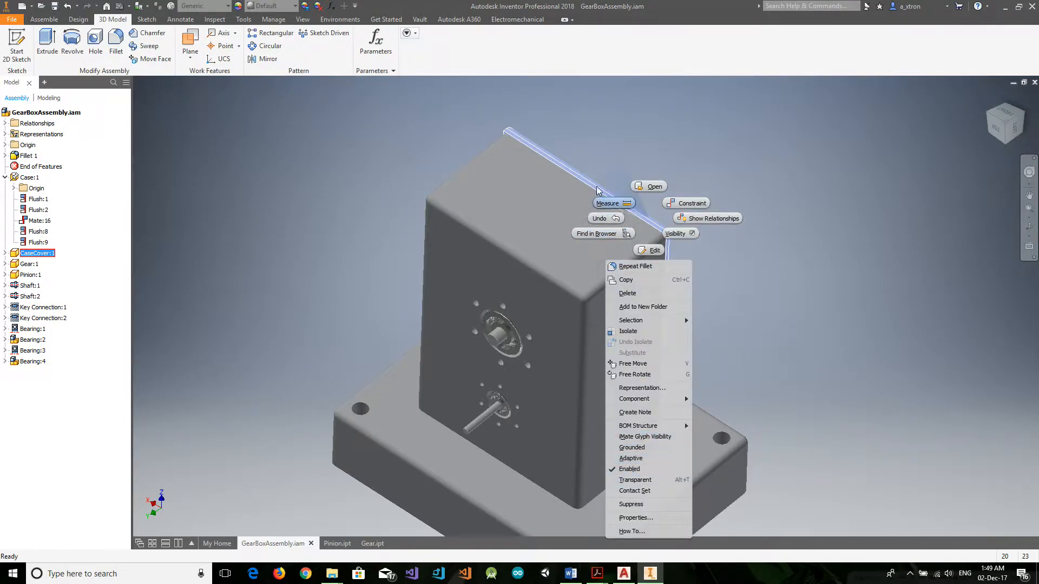
left_click(607, 203)
left_click(170, 84)
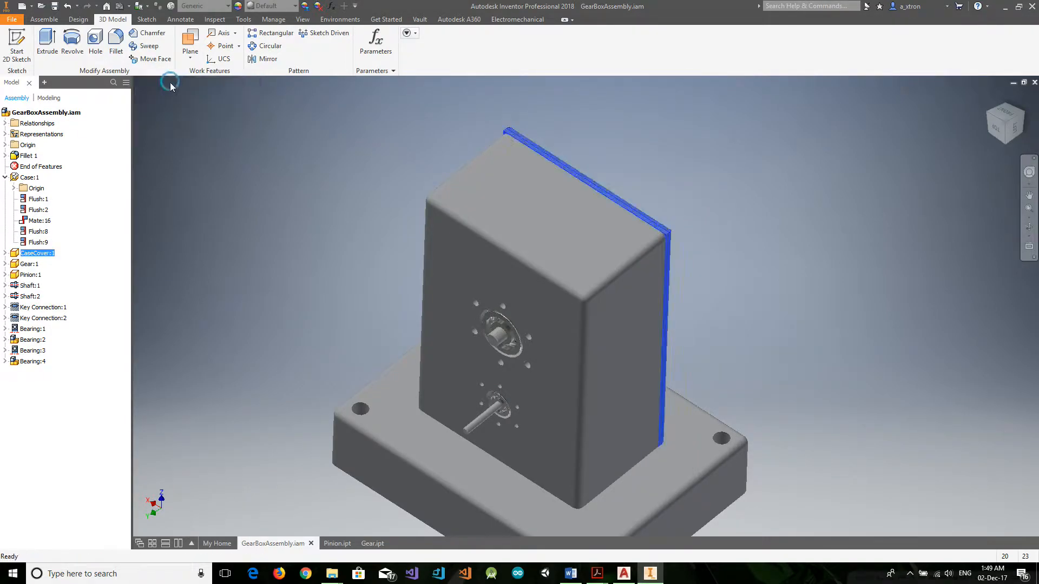
left_click(828, 204)
Step: Fillet the inner edge loop at the back of the case's cavity with a 5 mm radius
left_click(1024, 112)
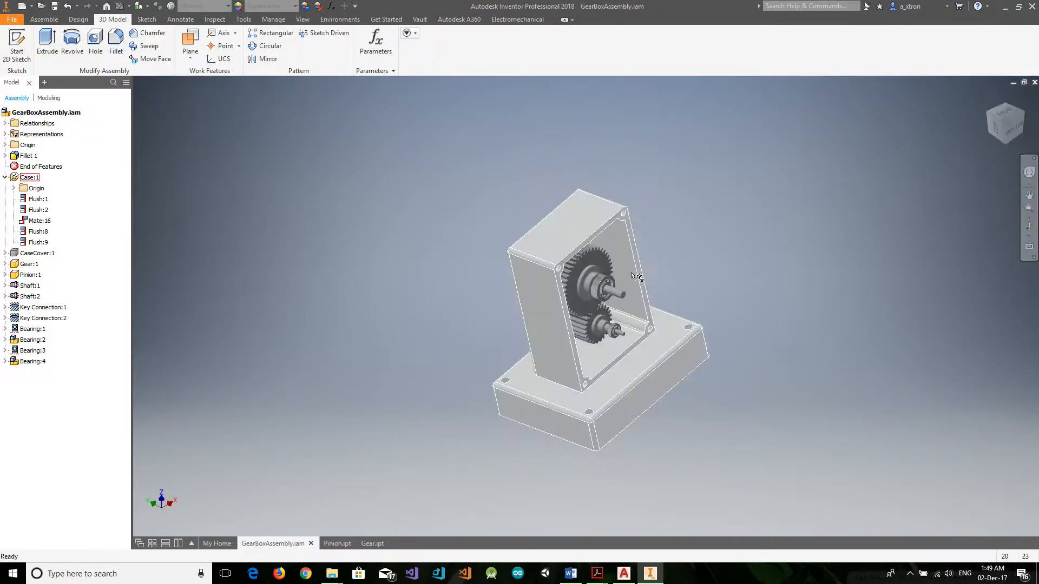
scroll(635, 276, "up", 4)
left_click(1014, 120)
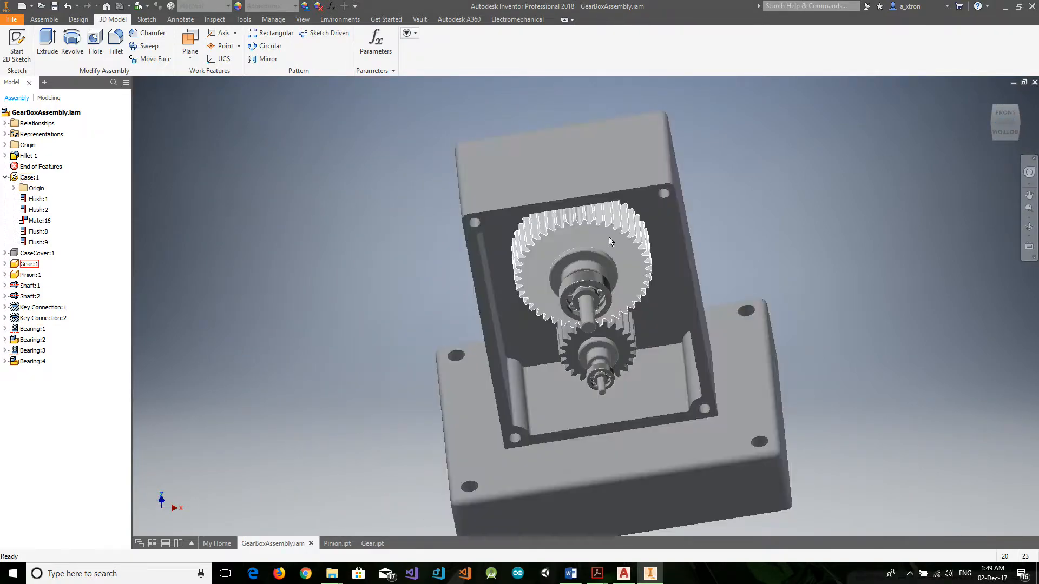
left_click(115, 41)
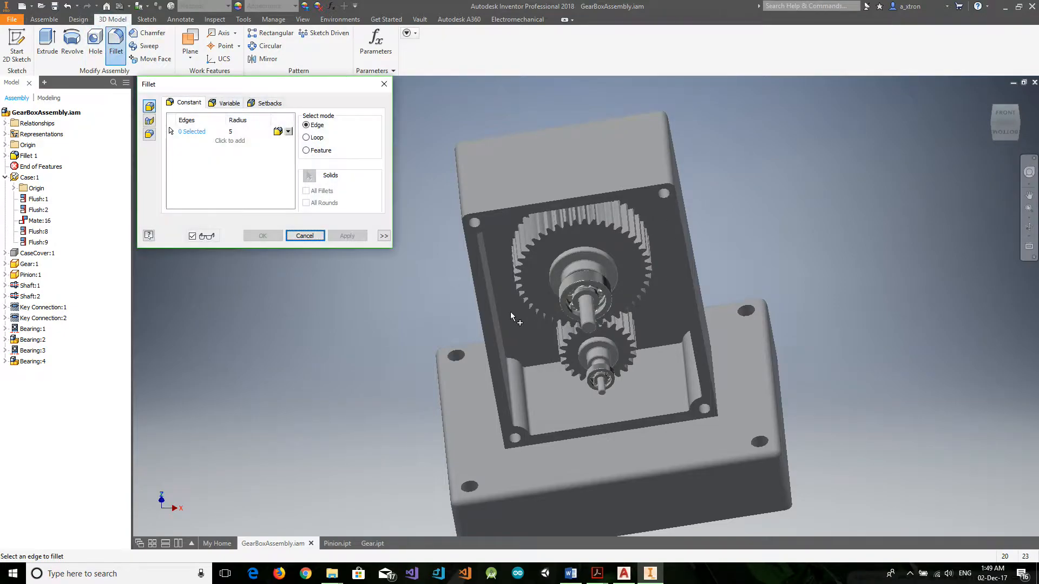
left_click(500, 322)
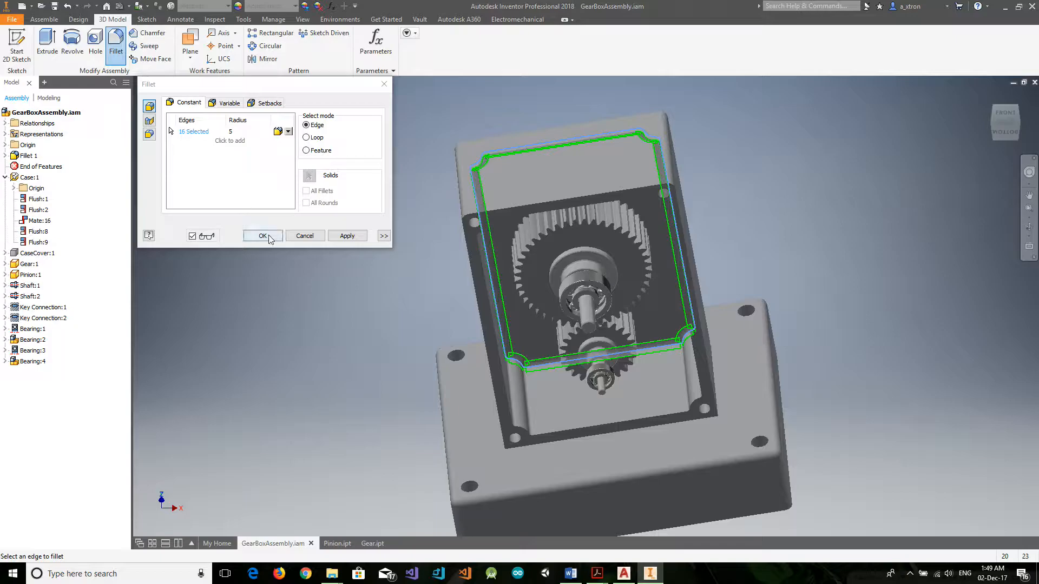
left_click(269, 238)
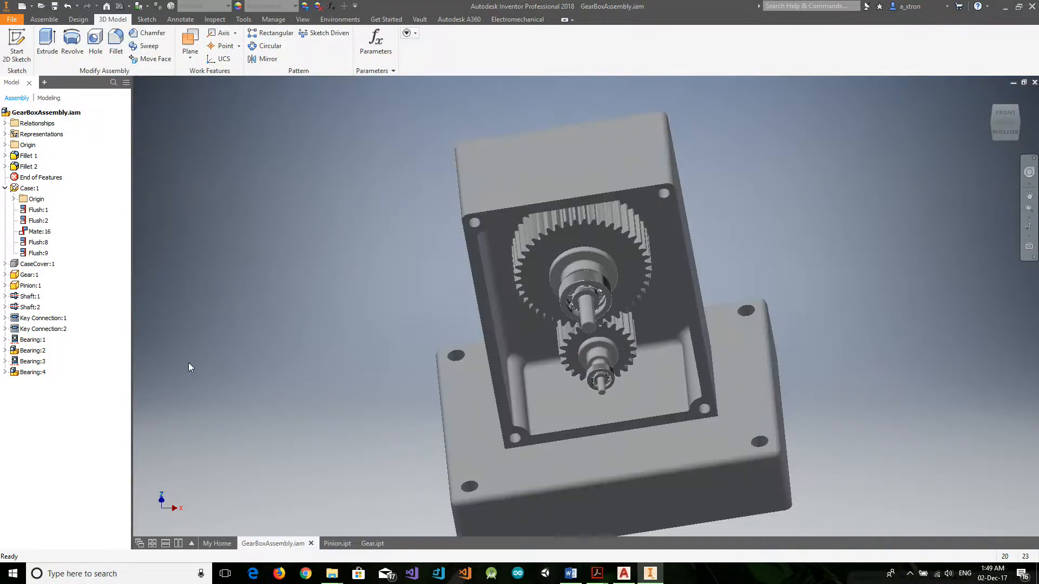
Step: Inspect the filleted cavity and undo its last fillet
left_click(1000, 120)
scroll(599, 324, "up", 3)
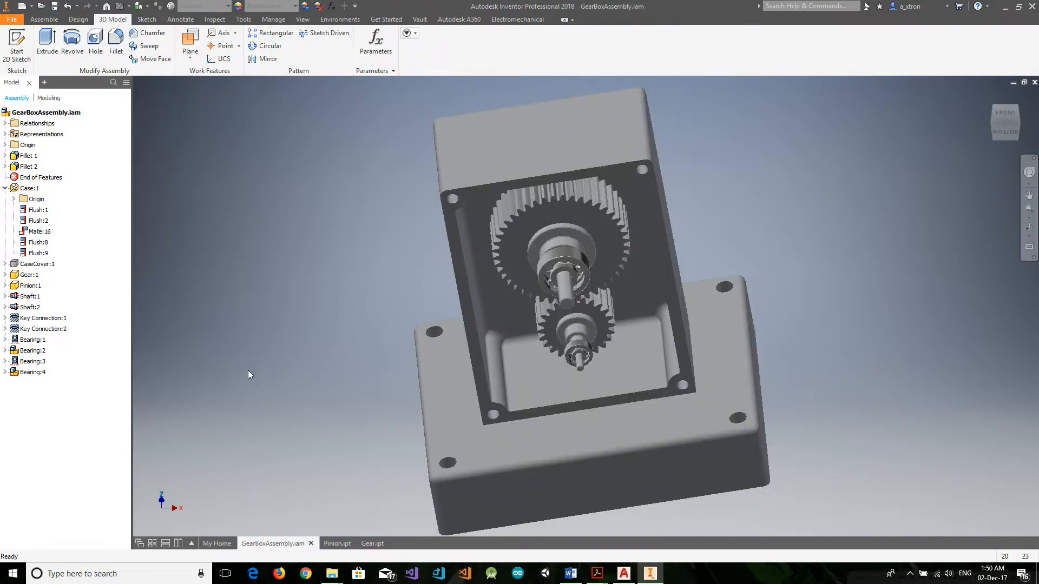
key("ctrl+z")
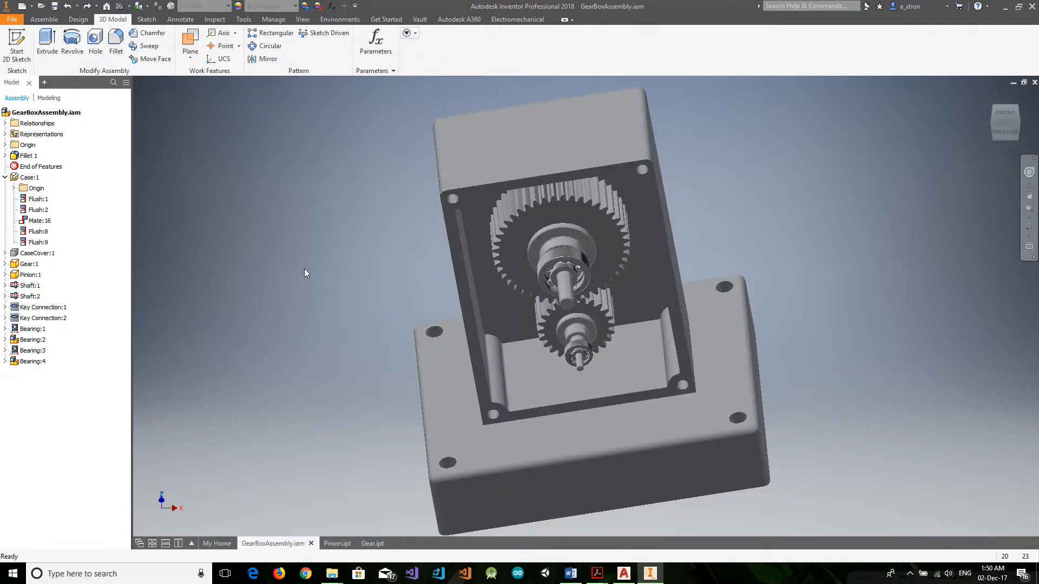
Step: Fillet the inner edge loop at the back of the case's cavity with a 2 mm radius
left_click(116, 43)
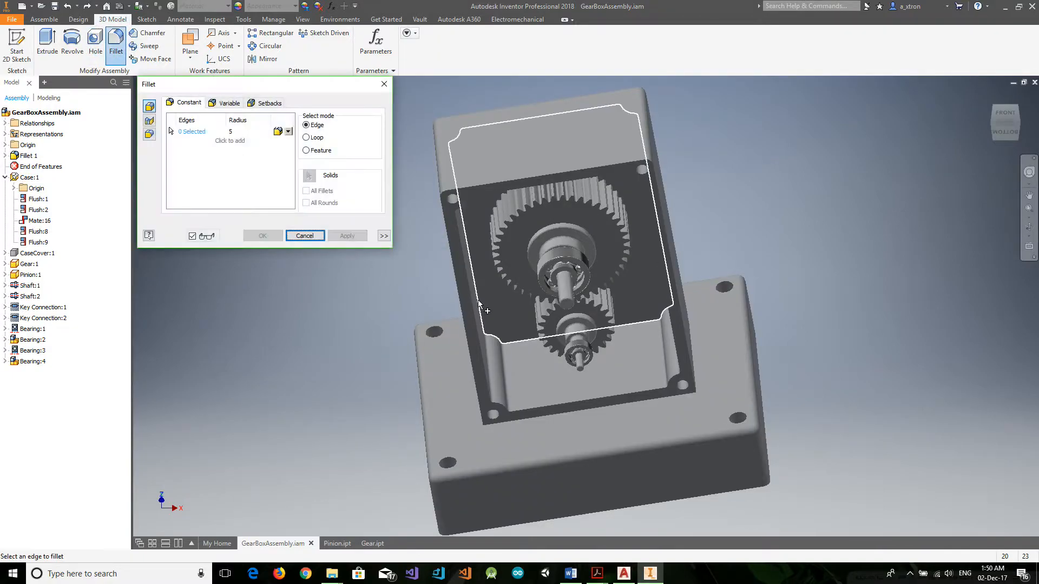
left_click(245, 134)
type("2")
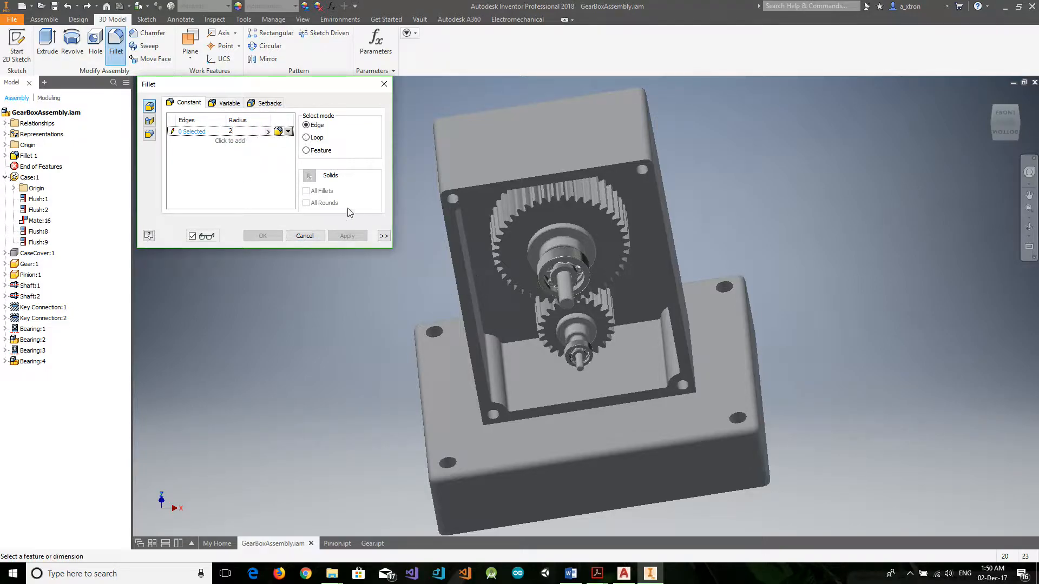
left_click(476, 278)
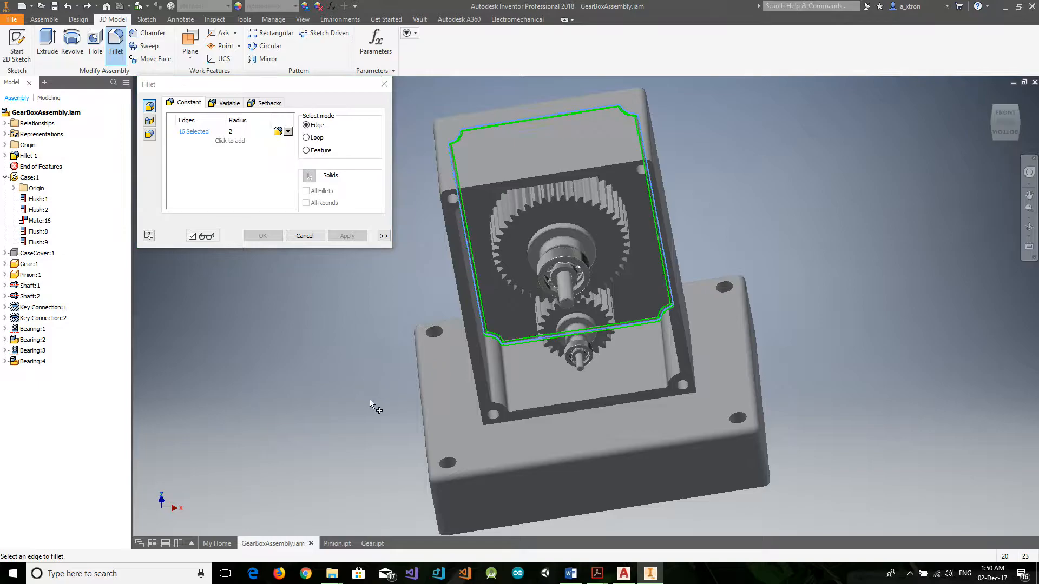
left_click(263, 235)
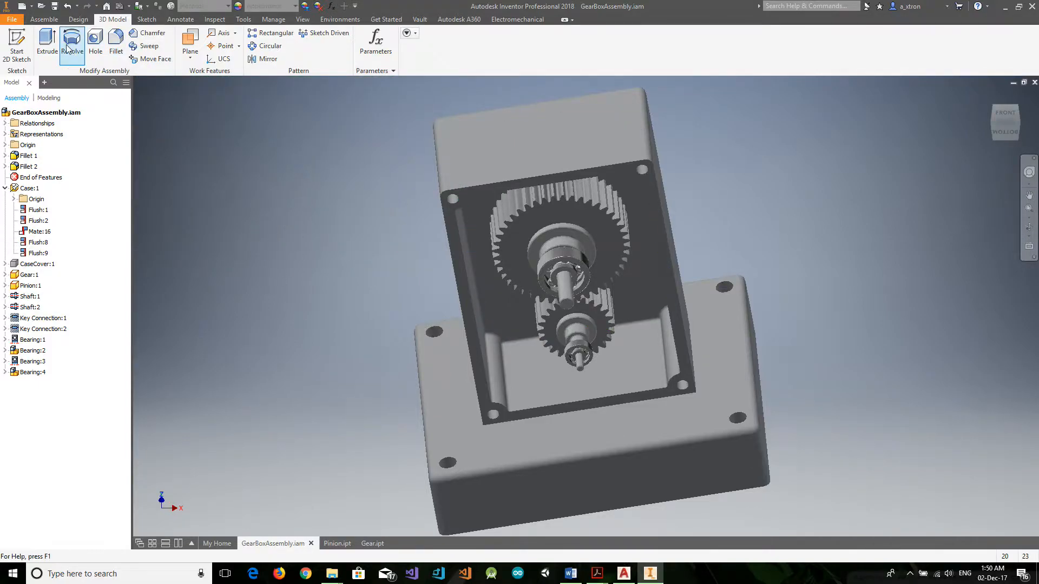
Step: Make the case cover visible again and return the assembly to its home view
right_click(22, 265)
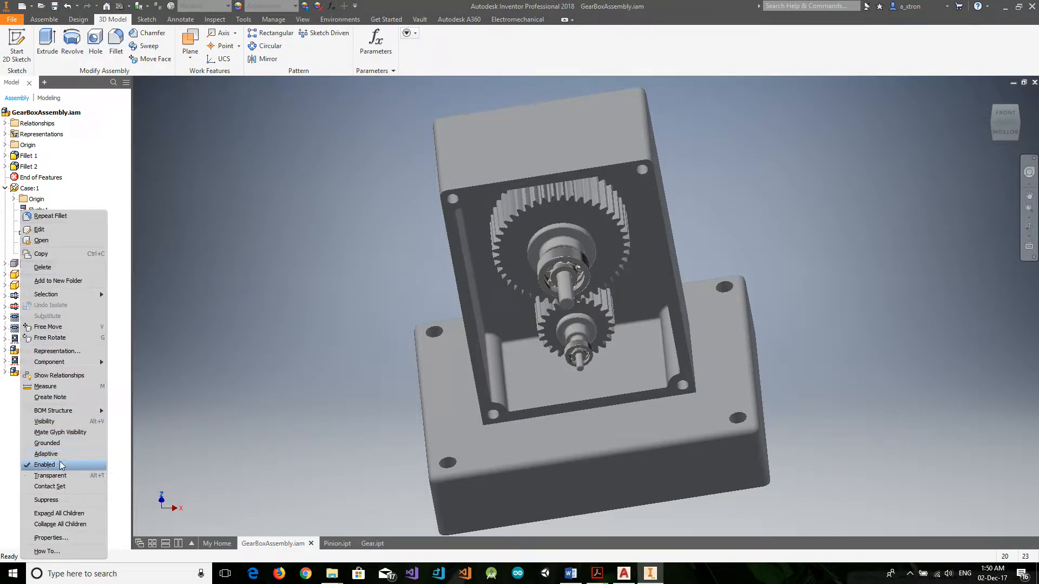
left_click(49, 422)
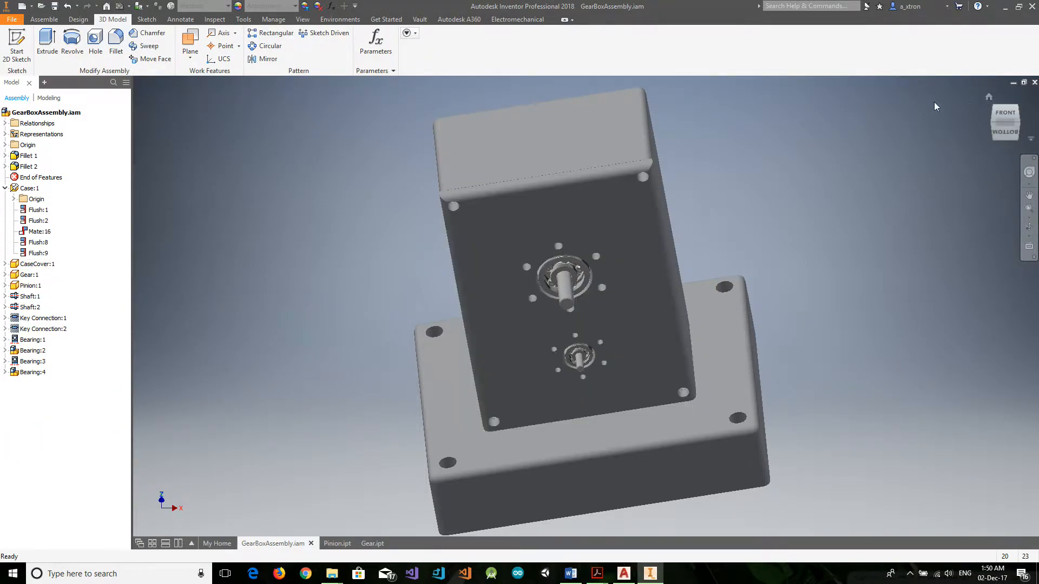
left_click(988, 97)
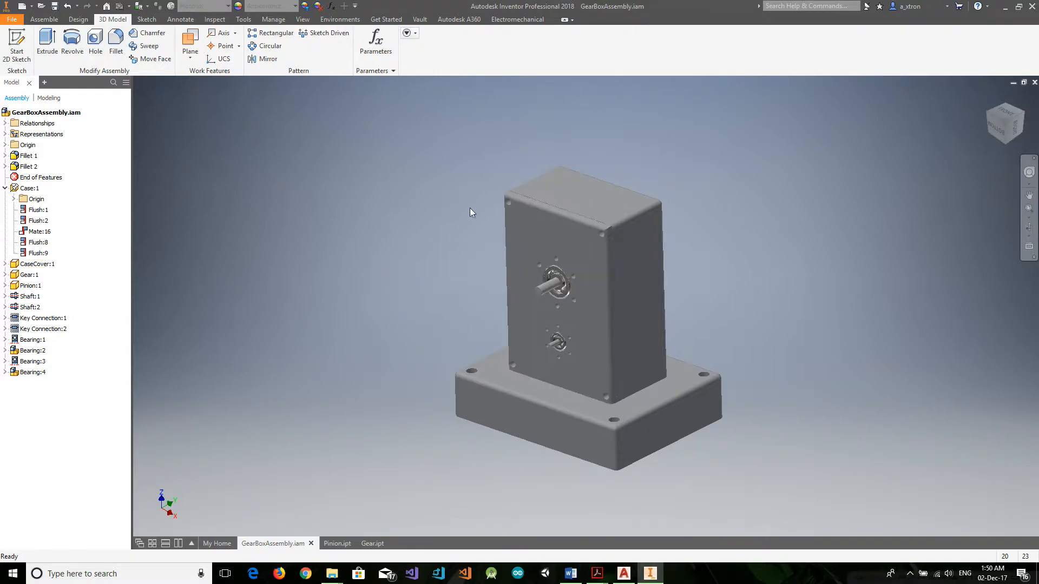
Step: Create an in-place component named GearBearingCap from the metric Standard (mm).ipt template and place it in empty space beside the gearbox
left_click(44, 20)
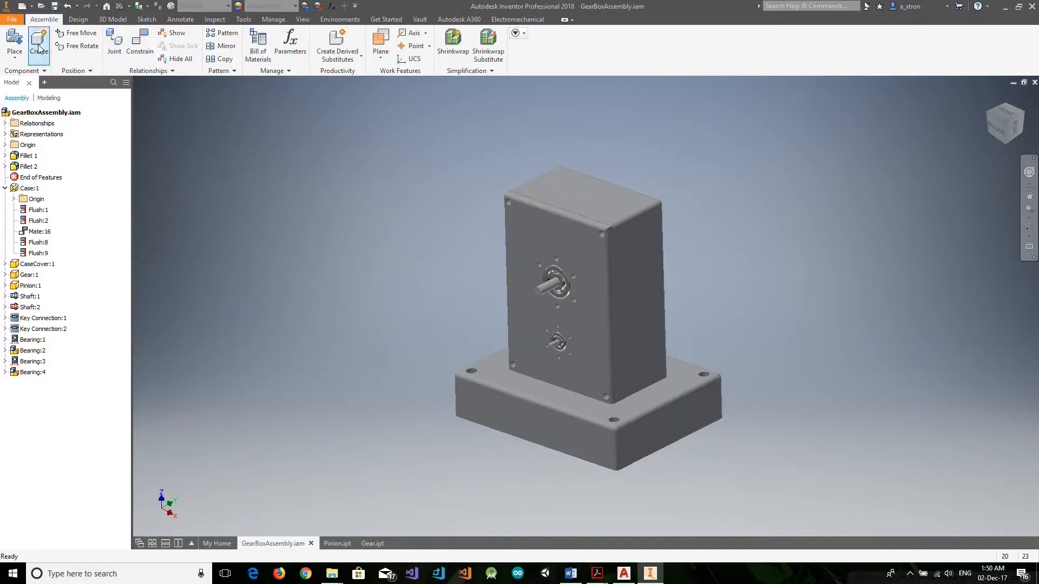
left_click(39, 49)
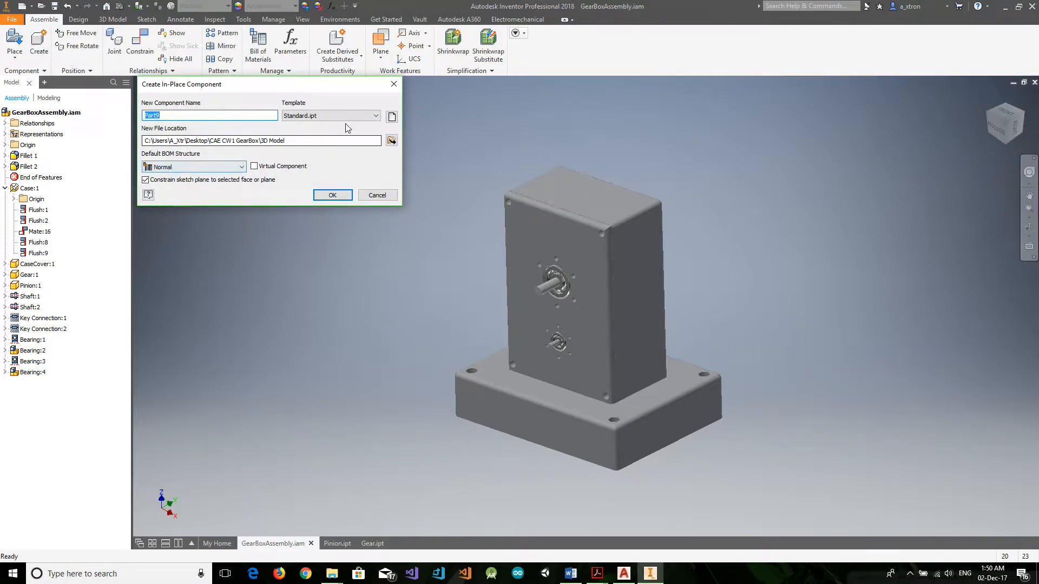
left_click(392, 117)
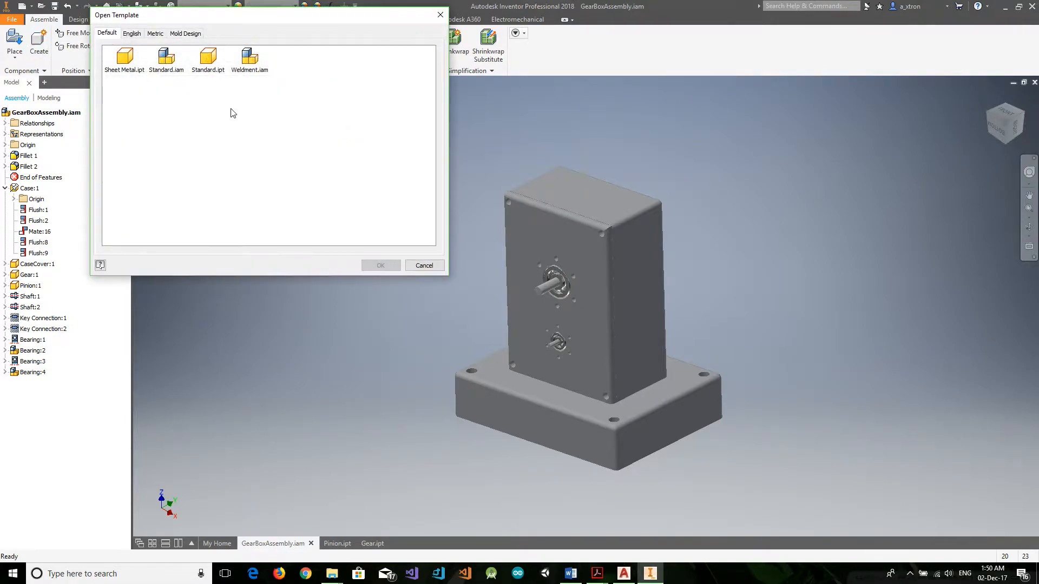
left_click(156, 34)
left_click(354, 100)
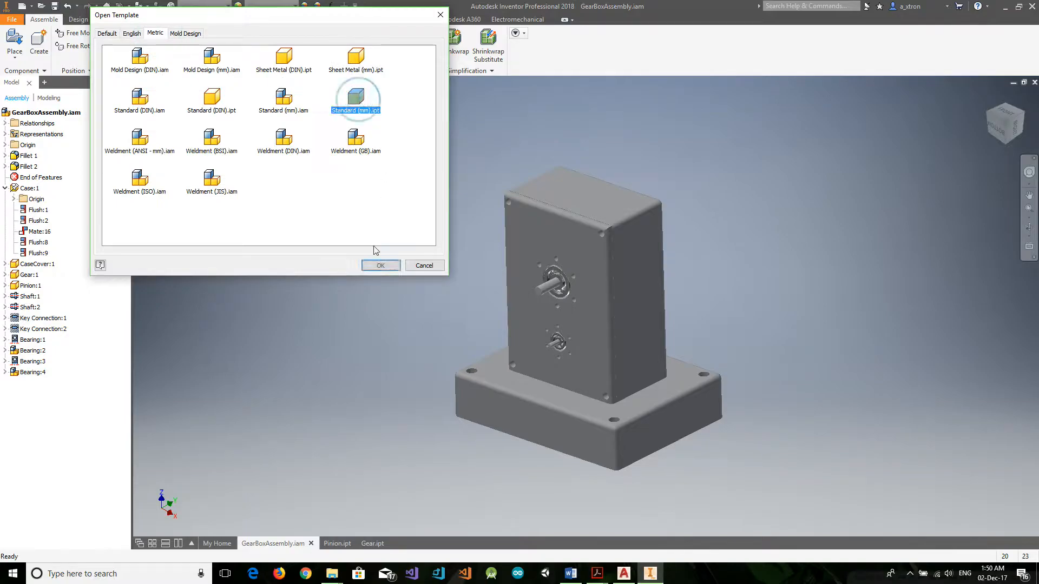
left_click(378, 266)
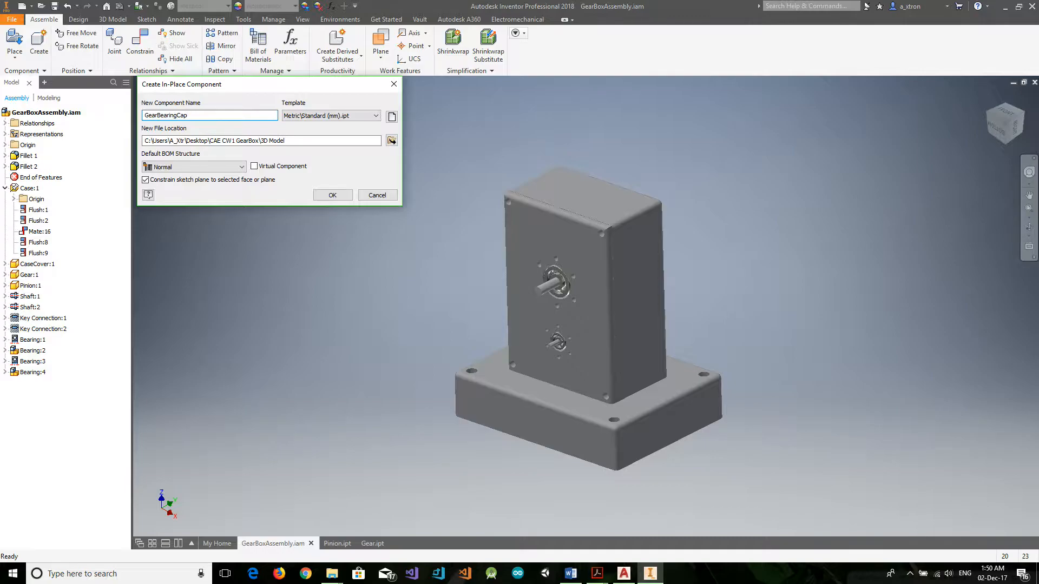
left_click(333, 194)
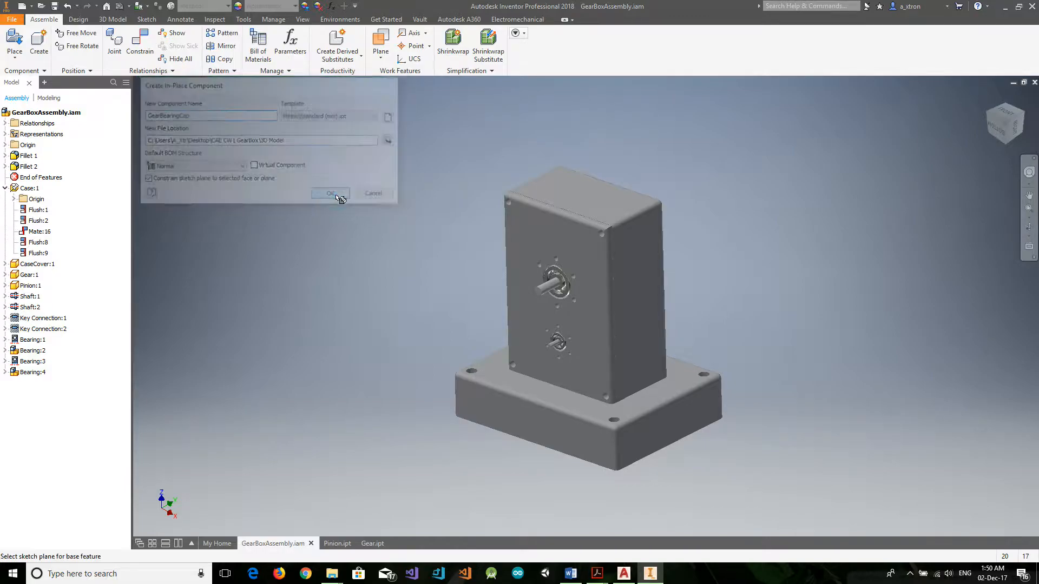
left_click(308, 252)
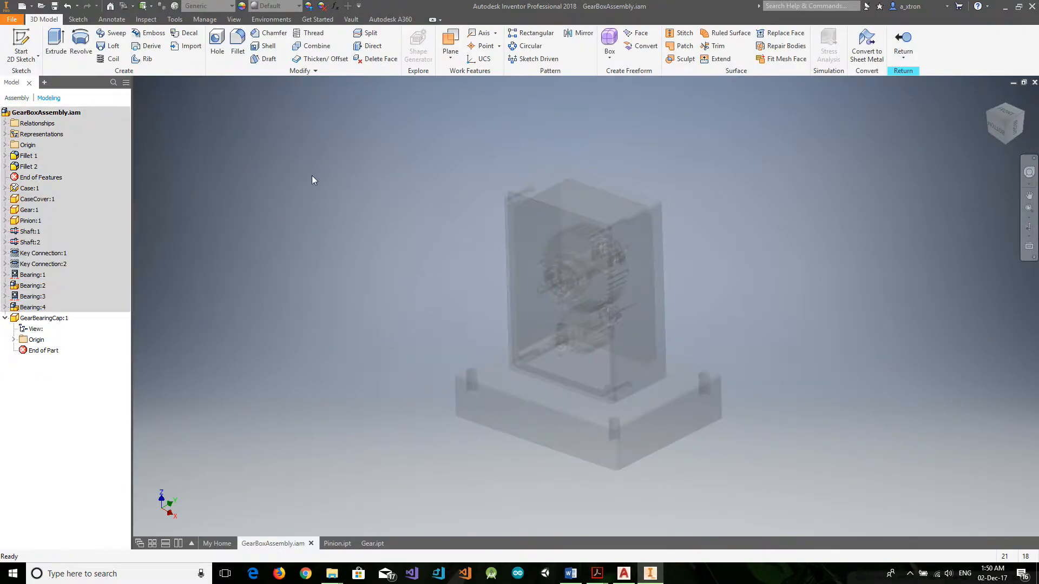
Step: Start a sketch on the bearing cap's XY plane and draw a 30 mm horizontal line from the origin
left_click(79, 21)
left_click(56, 40)
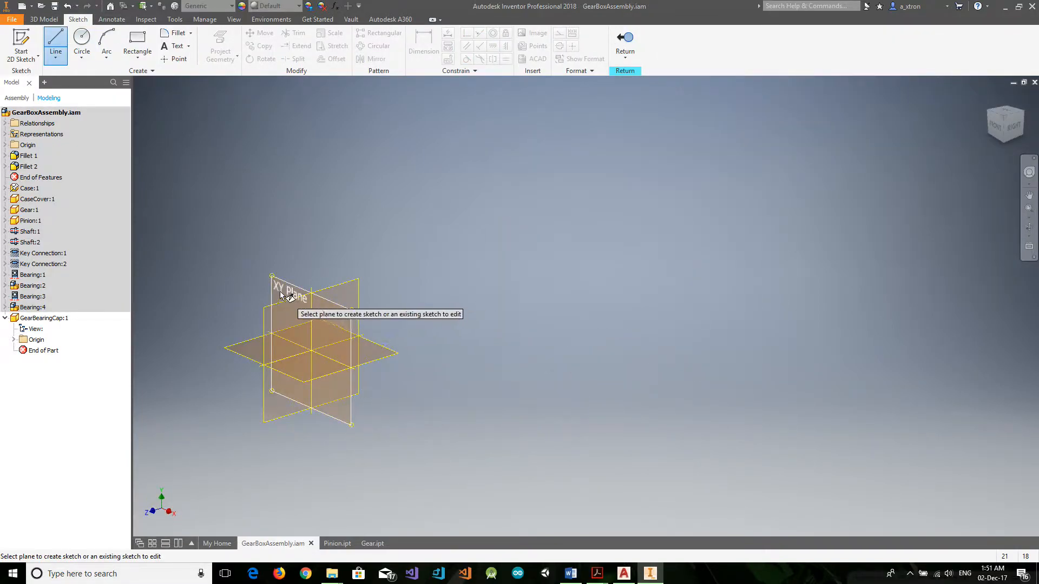
left_click(282, 295)
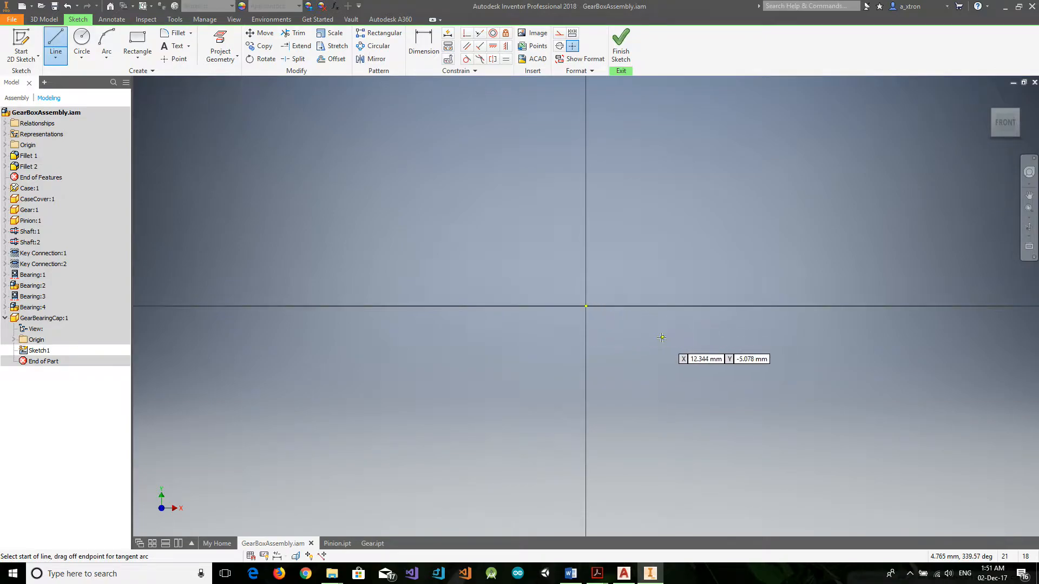
left_click(586, 306)
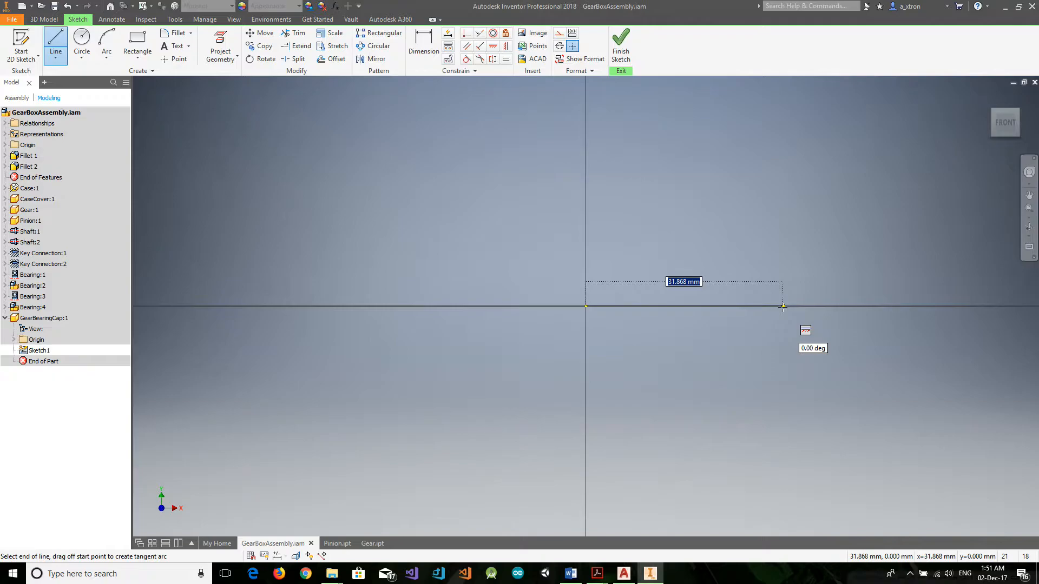
type("30")
key("Return")
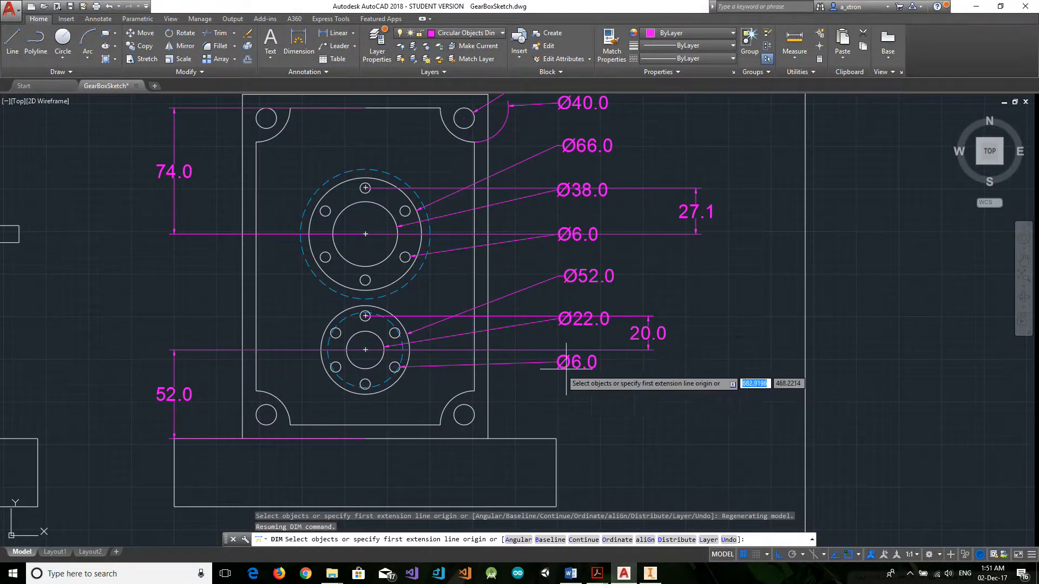
Step: In AutoCAD's GearBoxSketch drawing, turn on the Bearing Caps Dimensions layer and examine the cap dimensions around the upper shaft in the side view
scroll(262, 321, "up", 4)
scroll(262, 321, "down", 6)
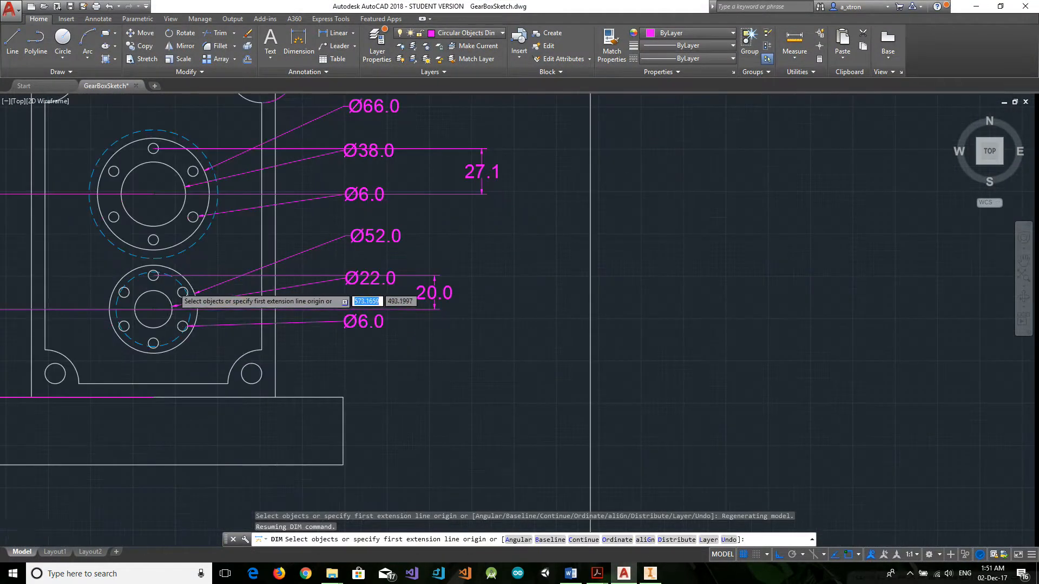
left_click(991, 156)
left_click(465, 33)
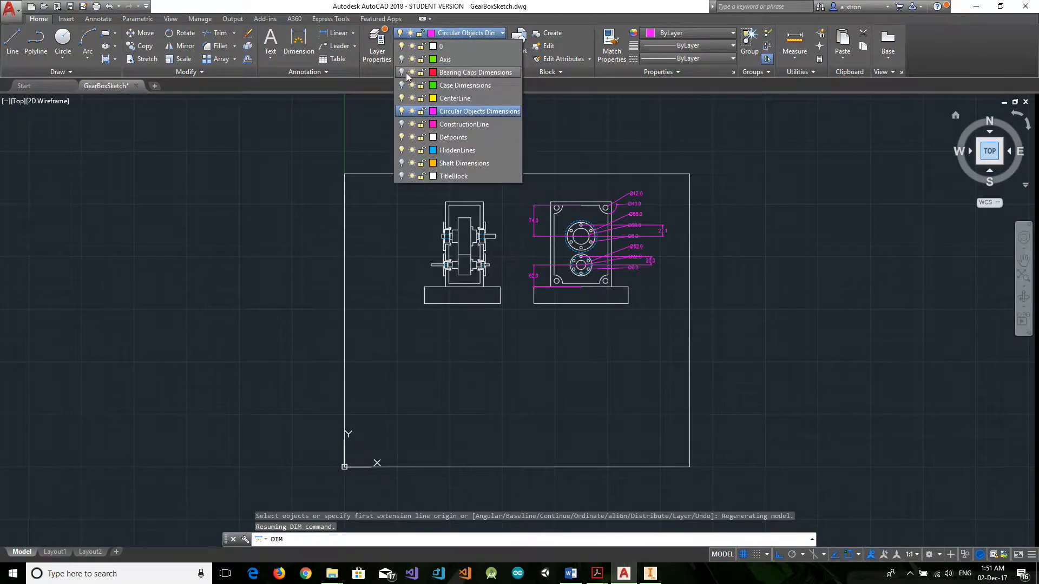
left_click(402, 72)
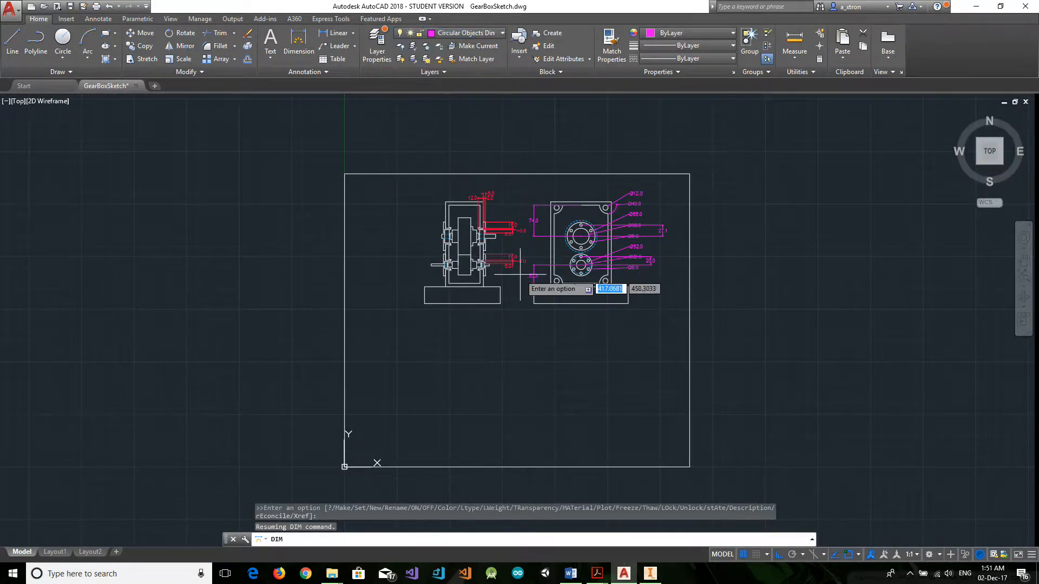
scroll(521, 274, "up", 6)
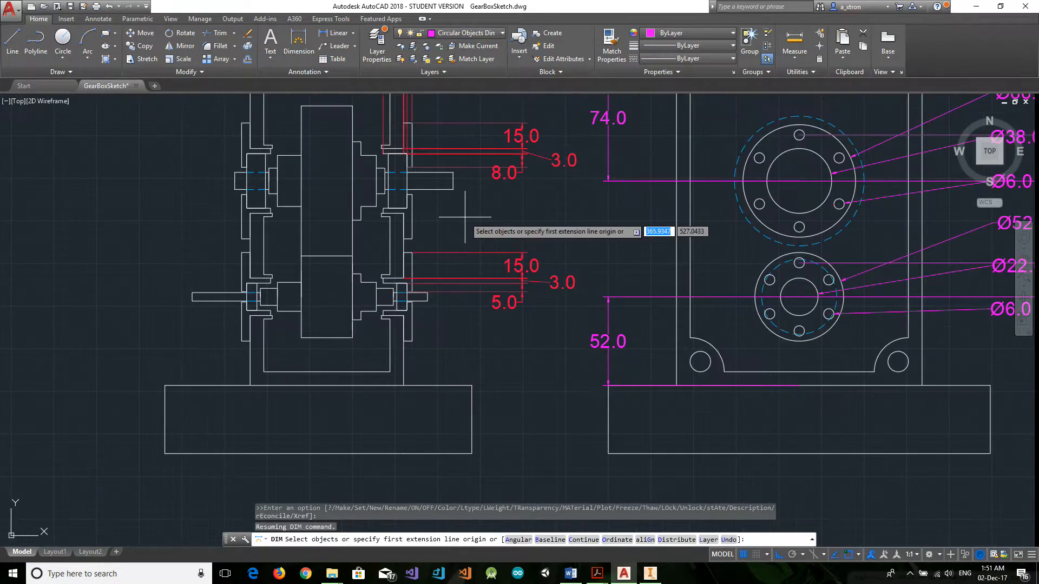
scroll(398, 167, "up", 4)
key("Escape")
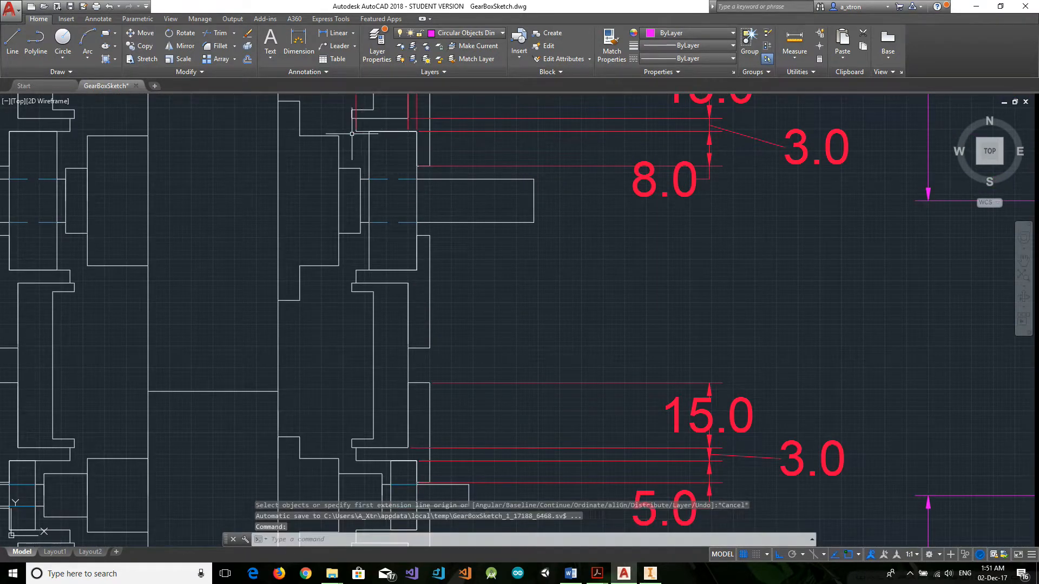
left_click(987, 154)
scroll(481, 181, "down", 4)
scroll(481, 184, "up", 12)
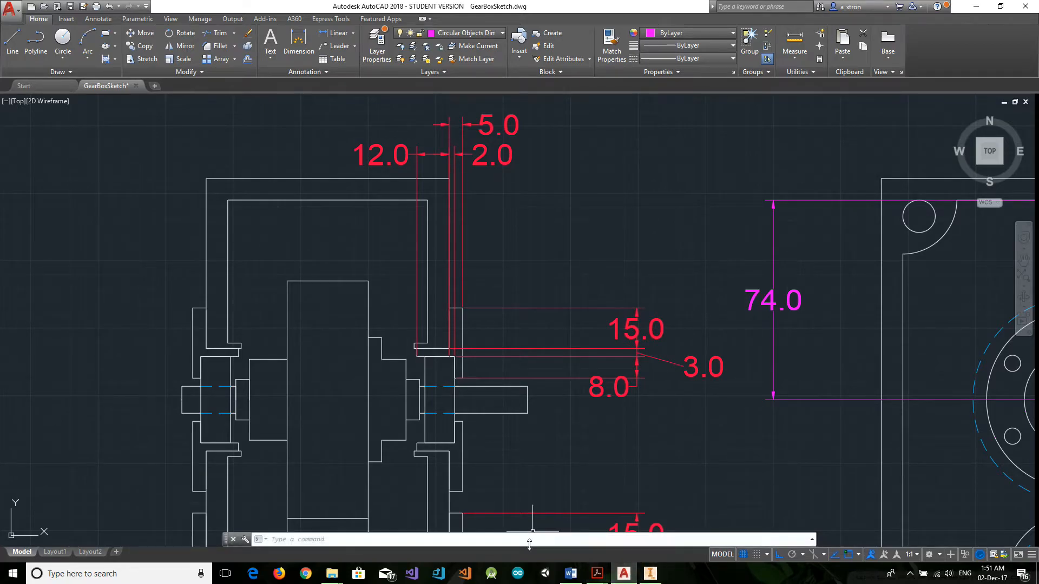
Step: Draw a horizontal axis line from the upper shaft's centre at the bearing's inner face outward past the shaft end
left_click(13, 41)
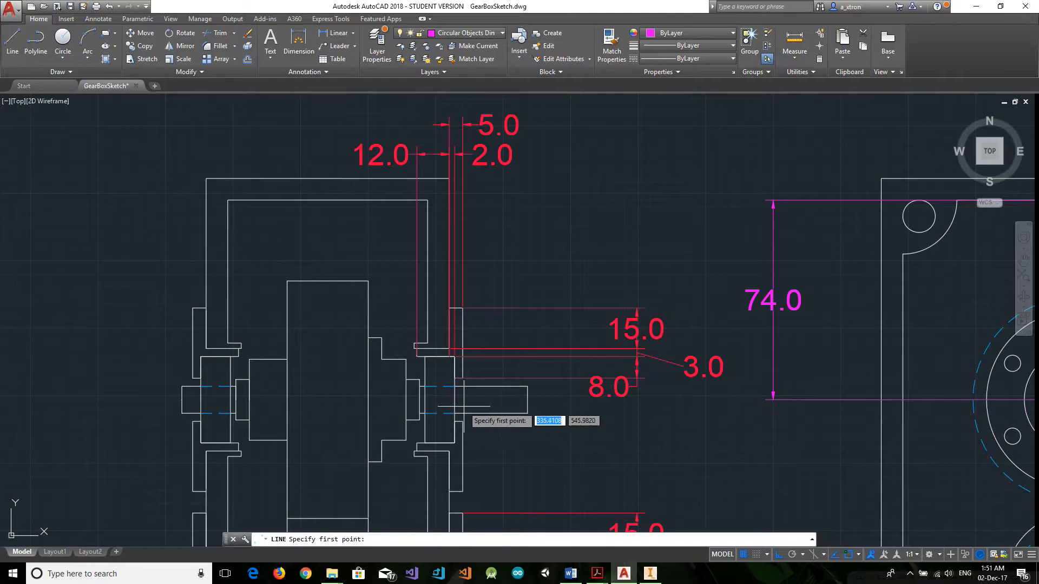
left_click(419, 399)
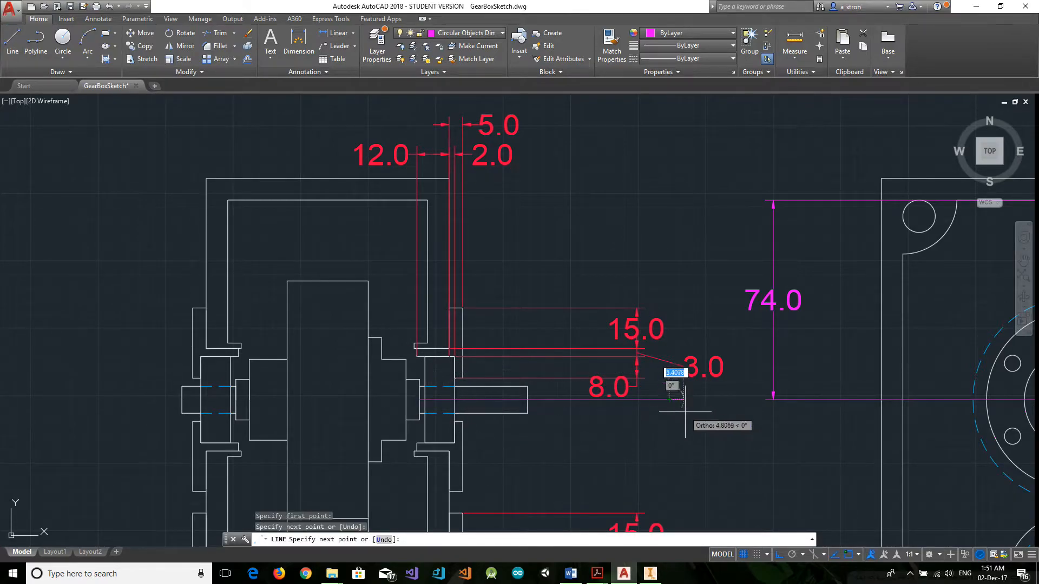
key("Escape")
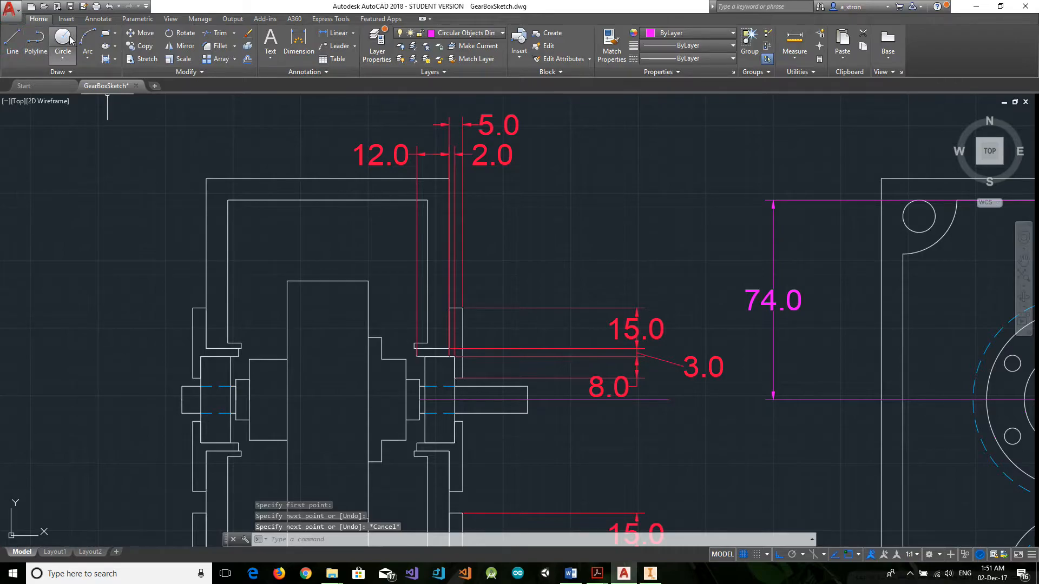
Step: Make Bearing Caps Dimensions the current layer and measure from the upper shaft's axis to the bearing's upper edge
left_click(470, 37)
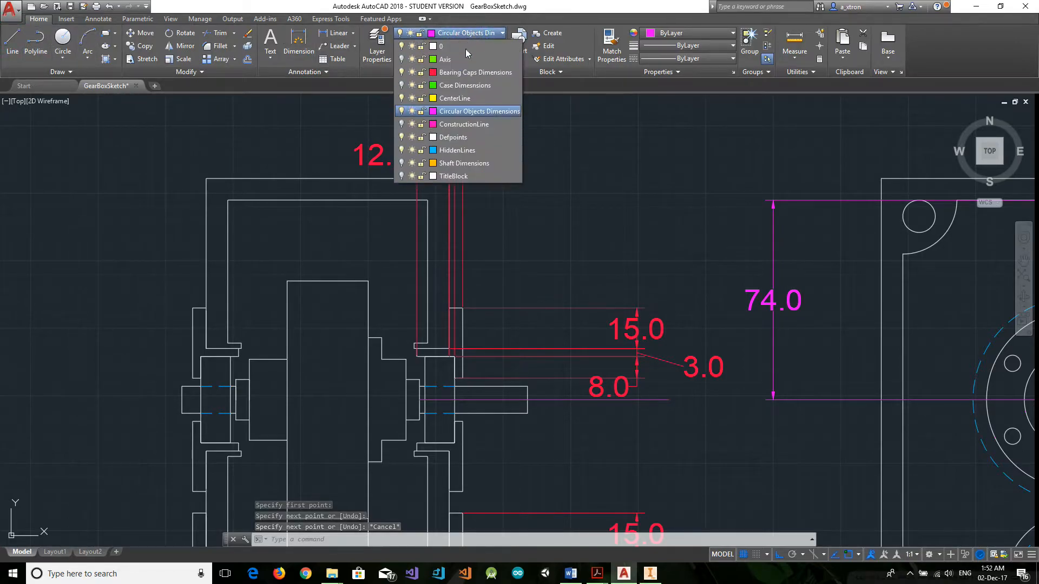
left_click(455, 68)
left_click(307, 42)
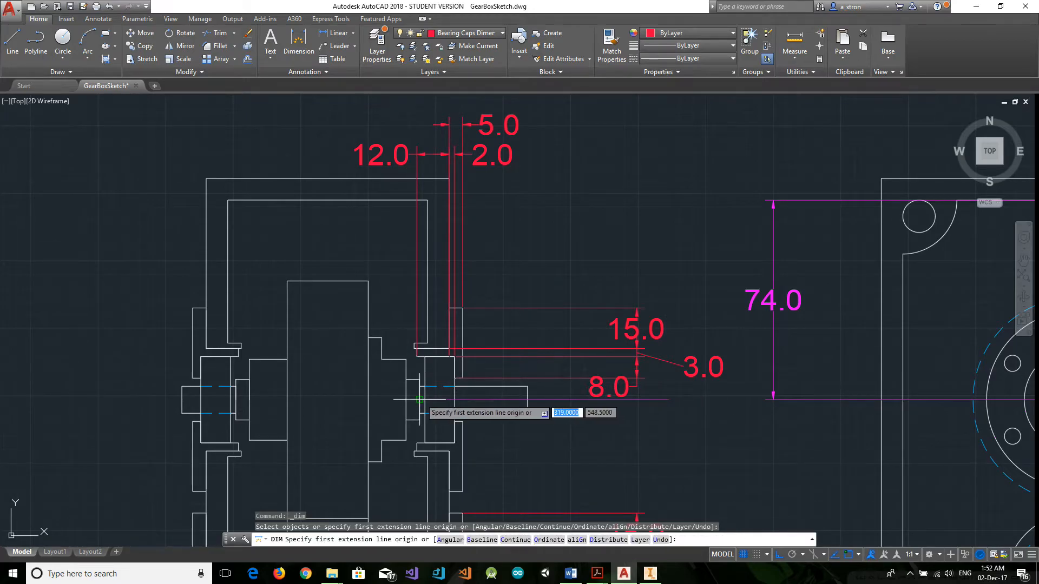
left_click(420, 400)
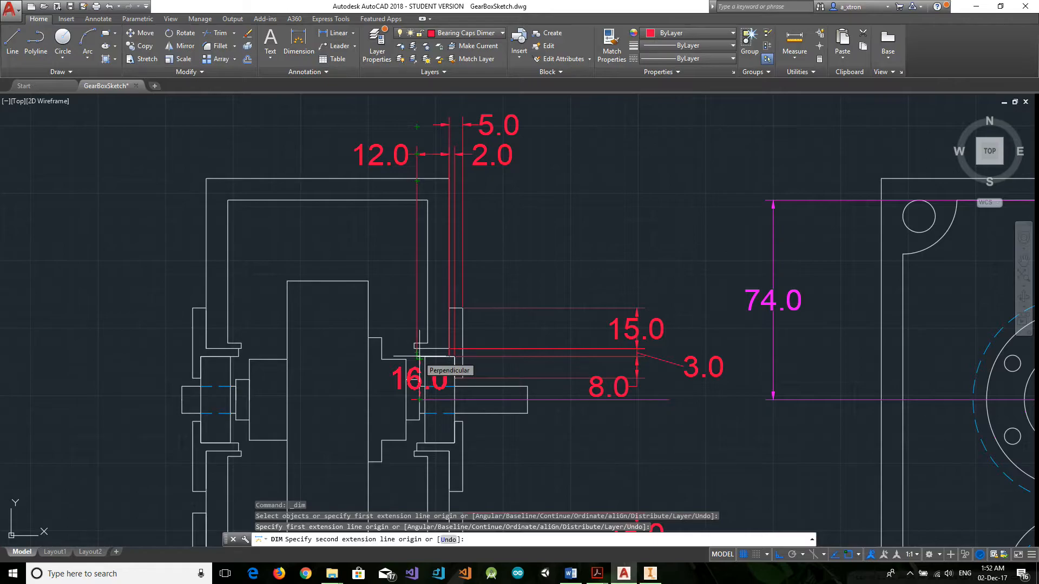
key("Escape")
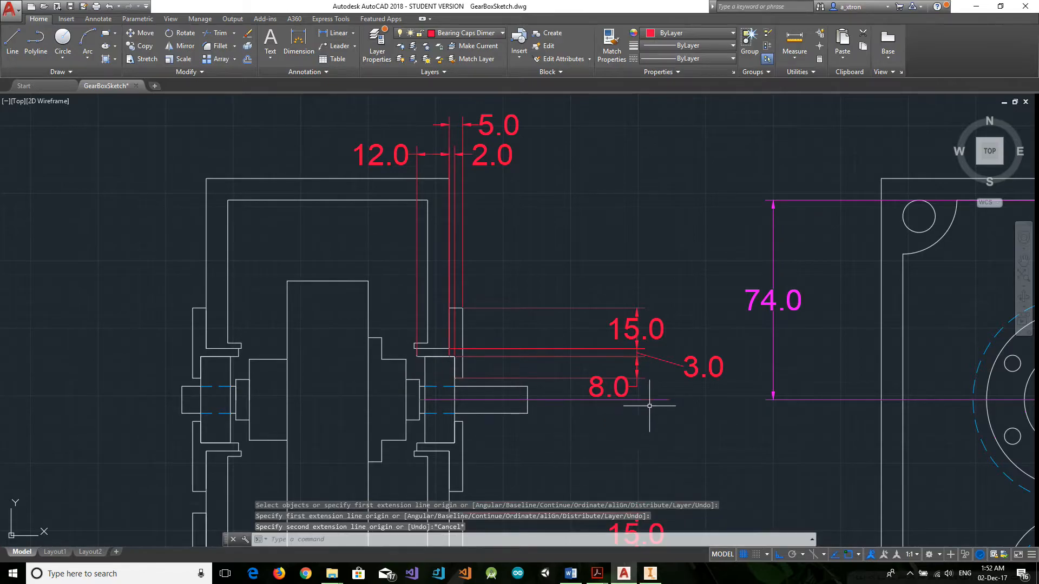
Step: In Inventor, continue the cap profile from the 30 mm line's end with segments 16 mm up, 14 mm left and 8 mm down
left_click(650, 573)
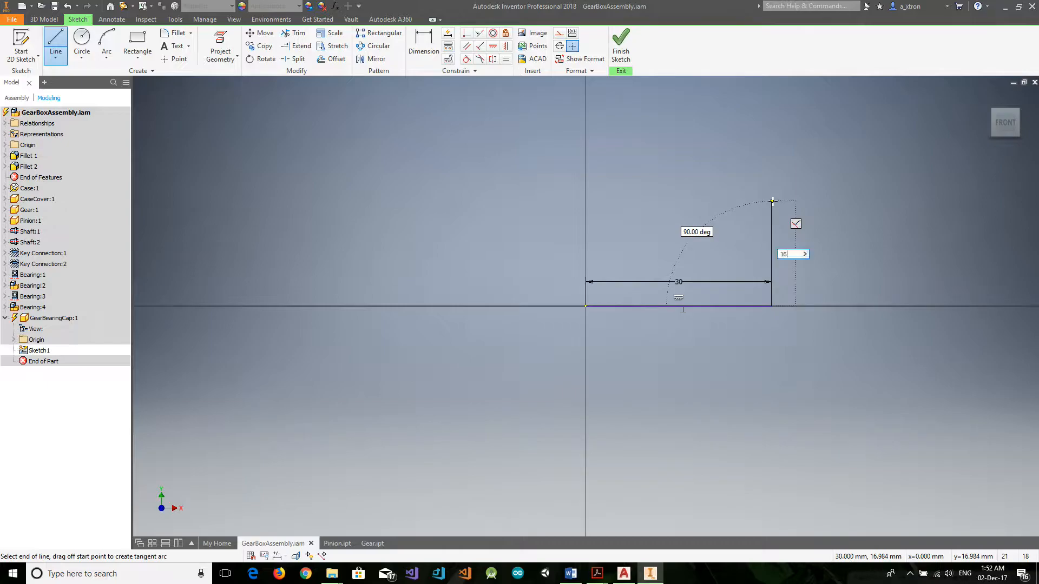
key("Return")
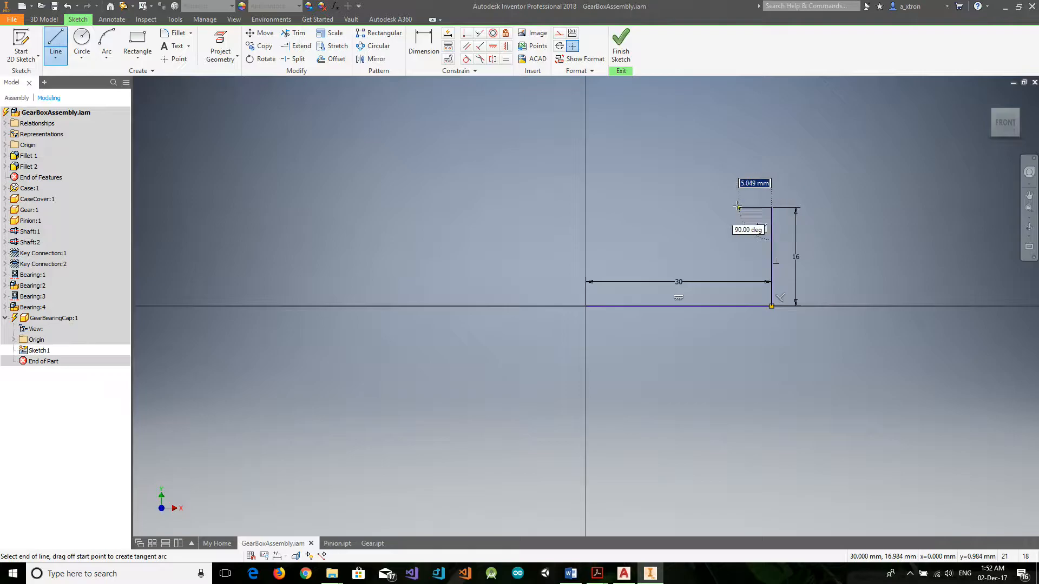
type("14")
key("Return")
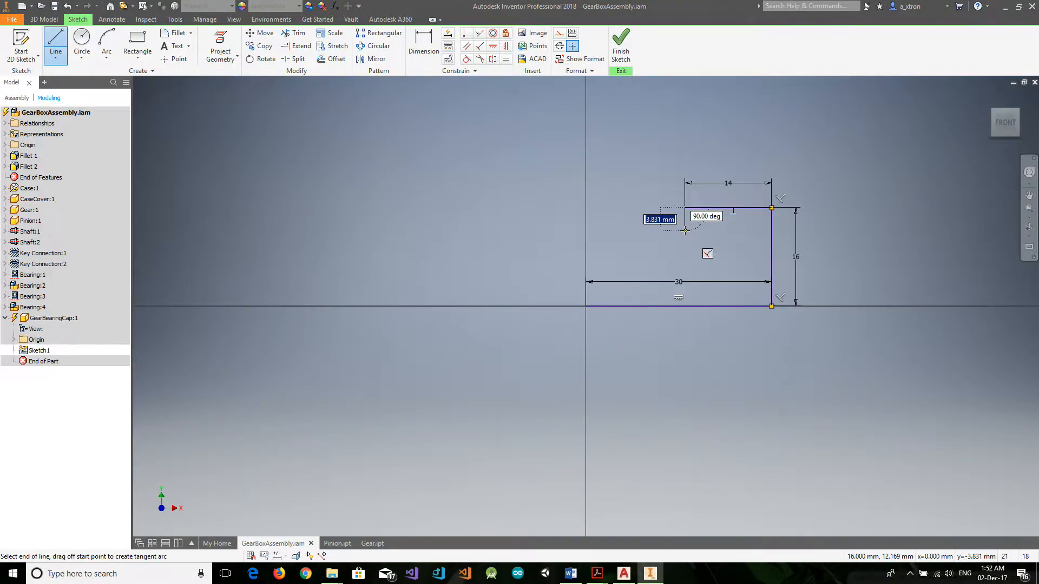
key("Return")
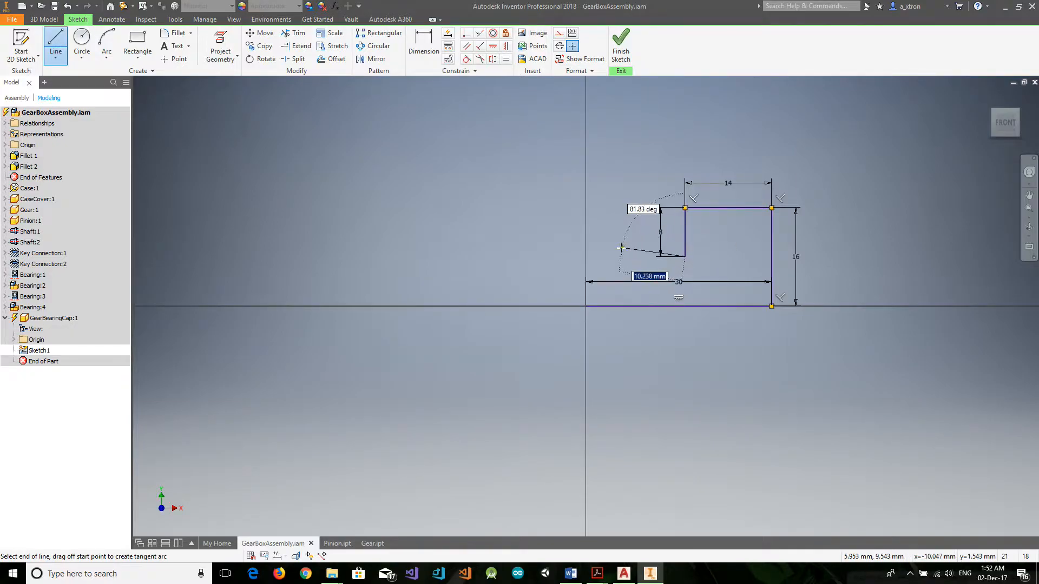
Step: Extend the cap profile with segments 3 mm left, 26 mm up and 5 mm right
left_click(666, 256)
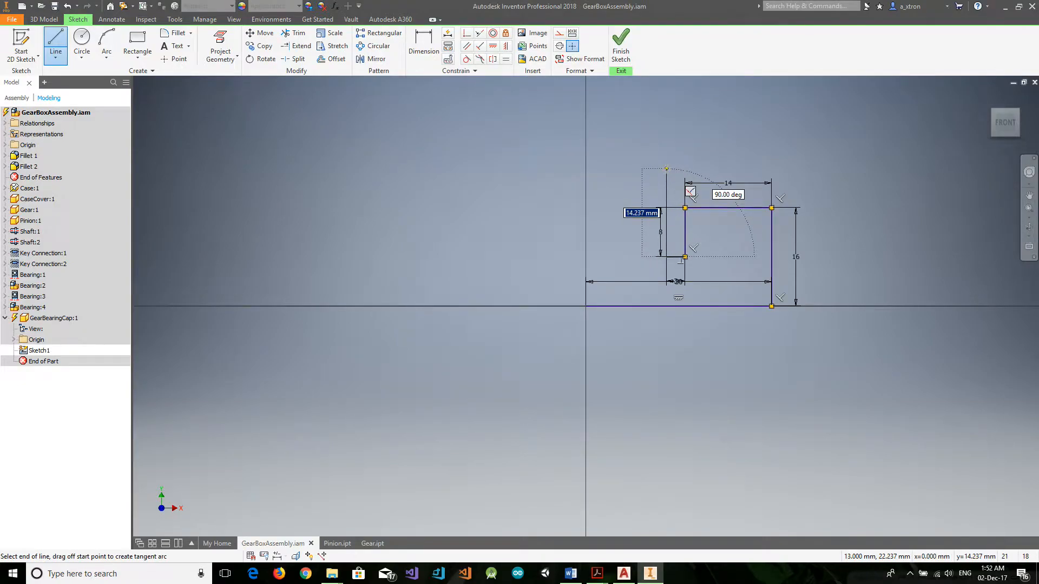
type("26")
key("Return")
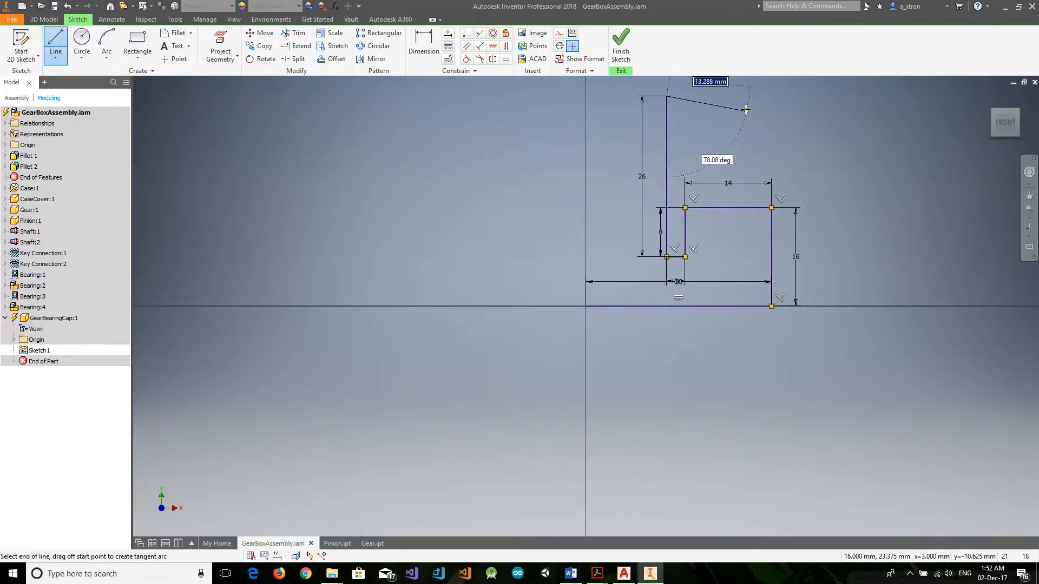
type("5")
key("Return")
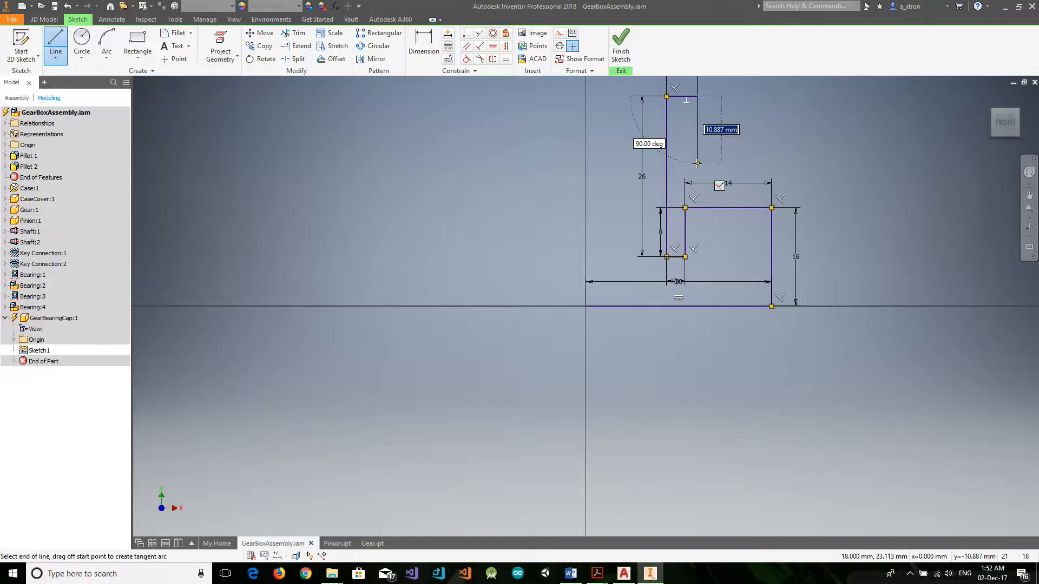
Step: Close the cap profile with segments 15 mm down, 12 mm right and a short vertical back to the 14 mm line's end
left_click(697, 189)
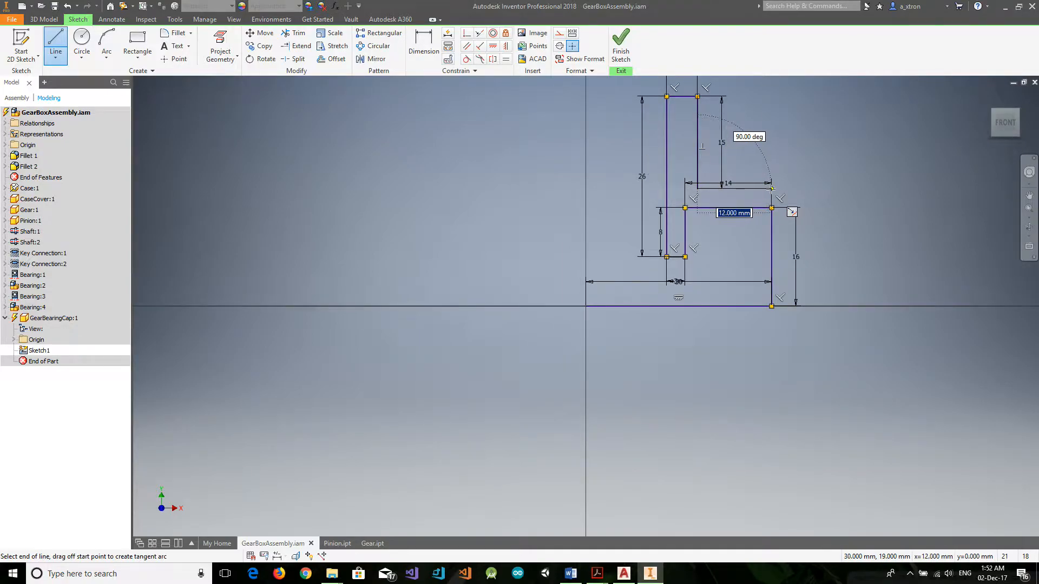
left_click(771, 188)
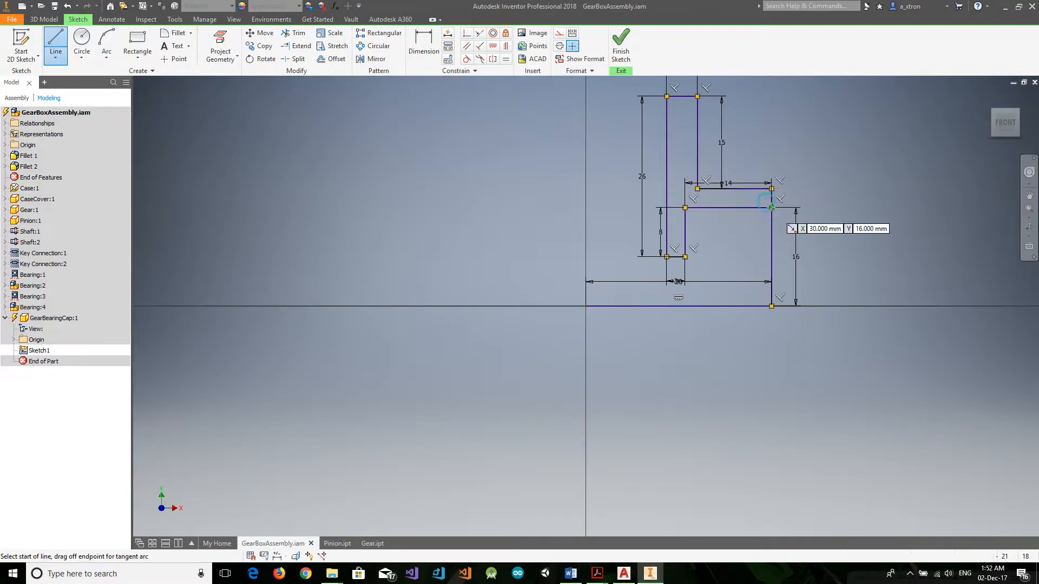
key("Escape")
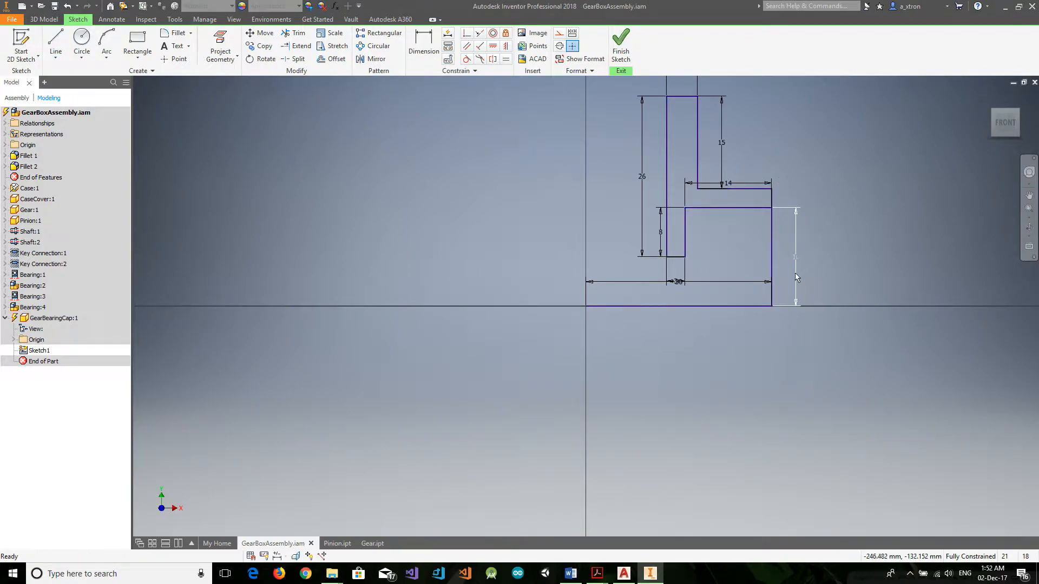
Step: Delete the 16 mm vertical line joining the axis line to the cap profile and finish the sketch
left_click(773, 255)
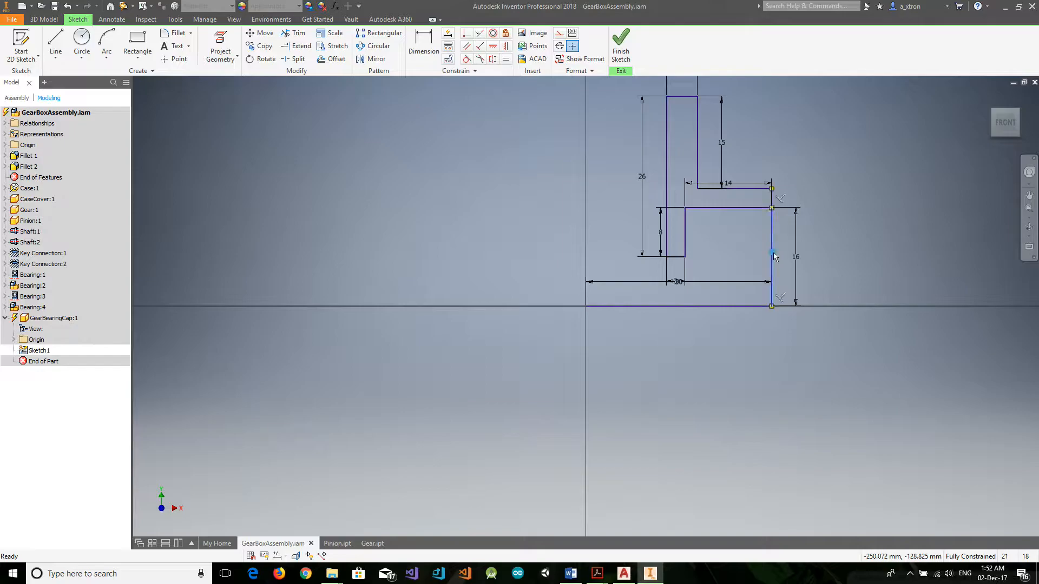
key("Delete")
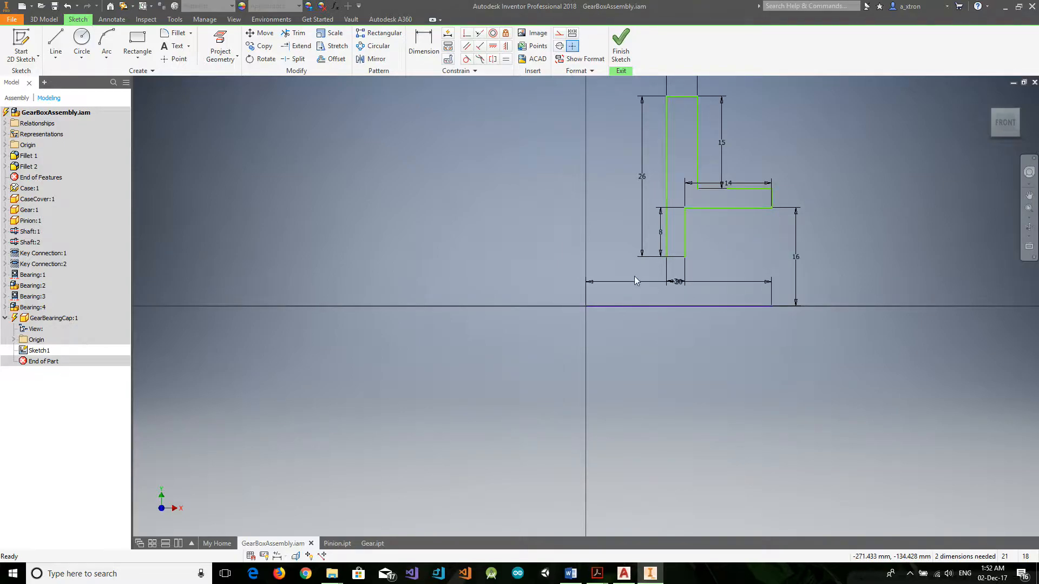
left_click(631, 282)
scroll(794, 139, "up", 2)
scroll(800, 136, "down", 4)
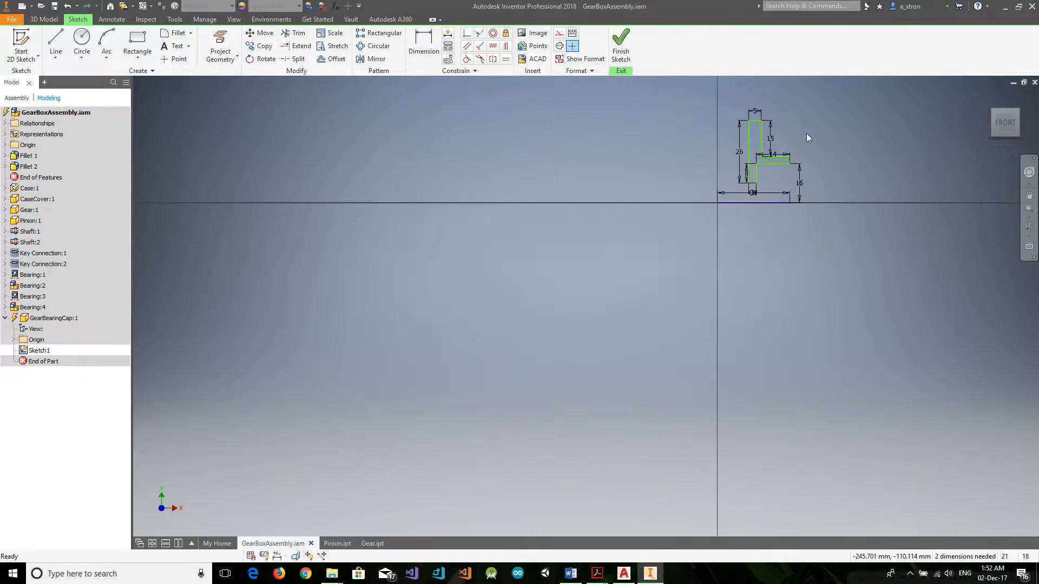
scroll(859, 105, "up", 2)
left_click_drag(548, 93, 840, 356)
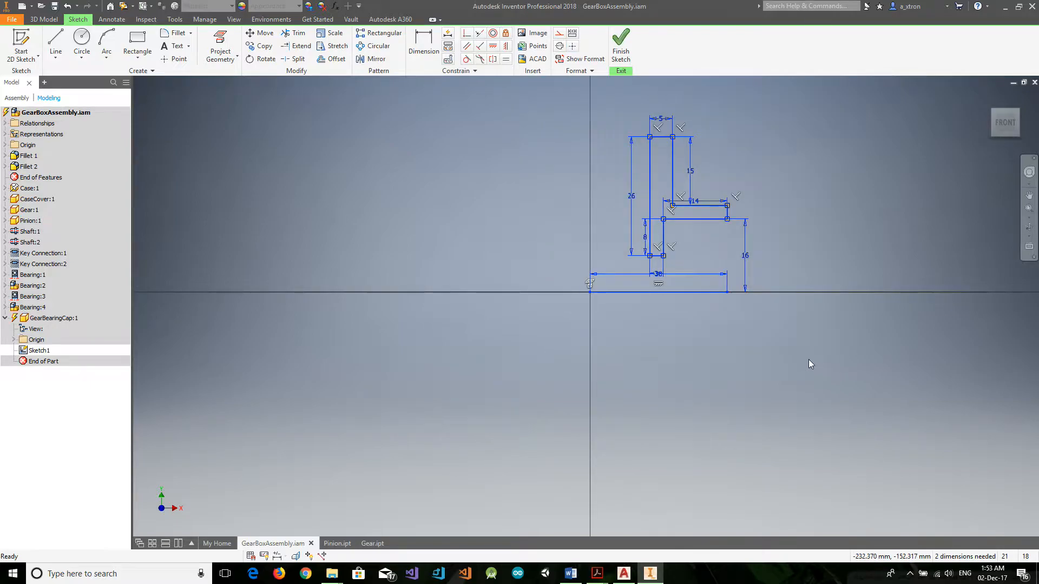
left_click(760, 355)
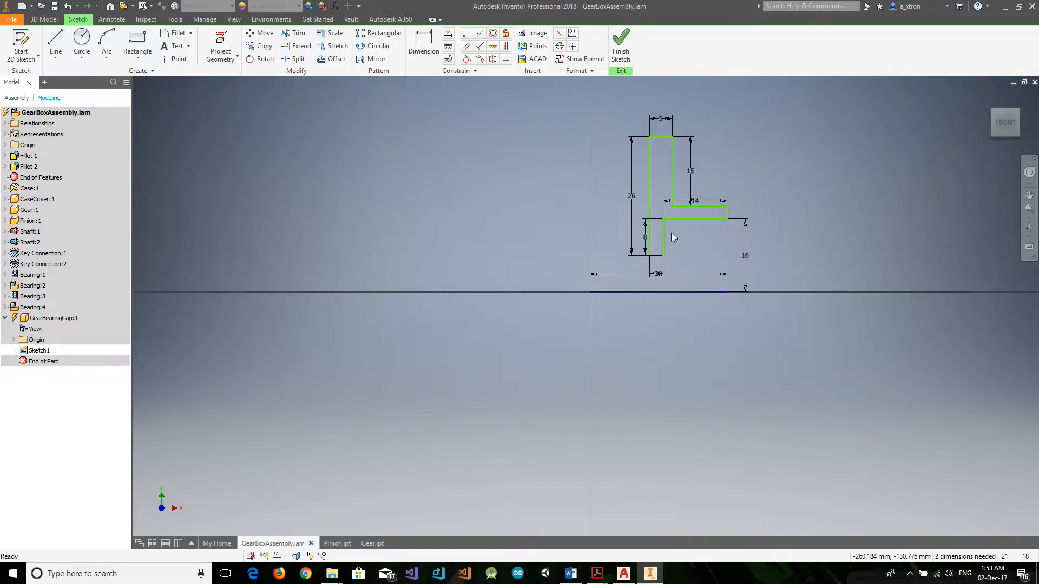
left_click(620, 46)
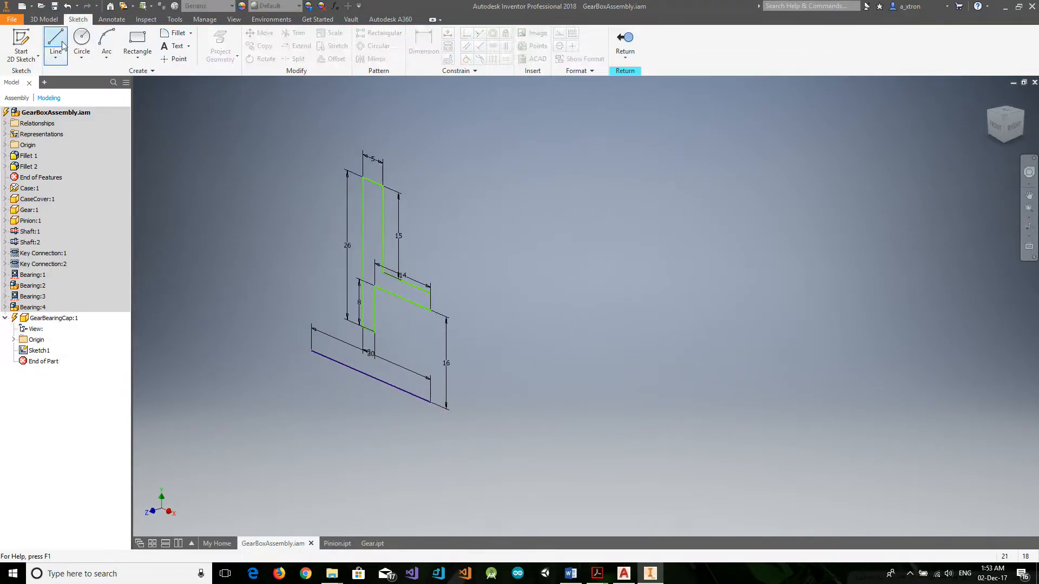
Step: Revolve the cap profile as a full solid around the 30 mm axis line
left_click(43, 19)
left_click(80, 43)
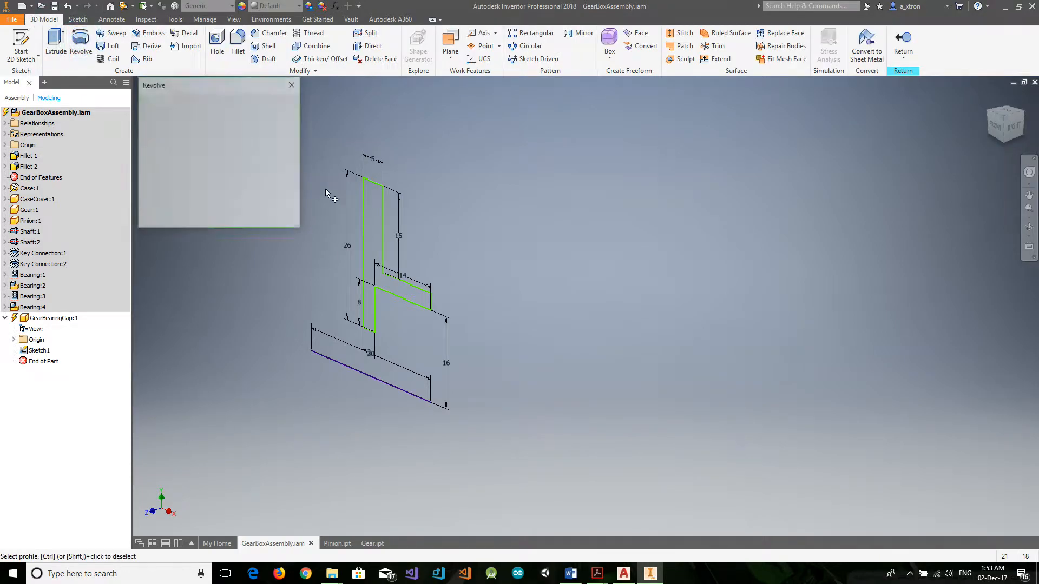
left_click(371, 221)
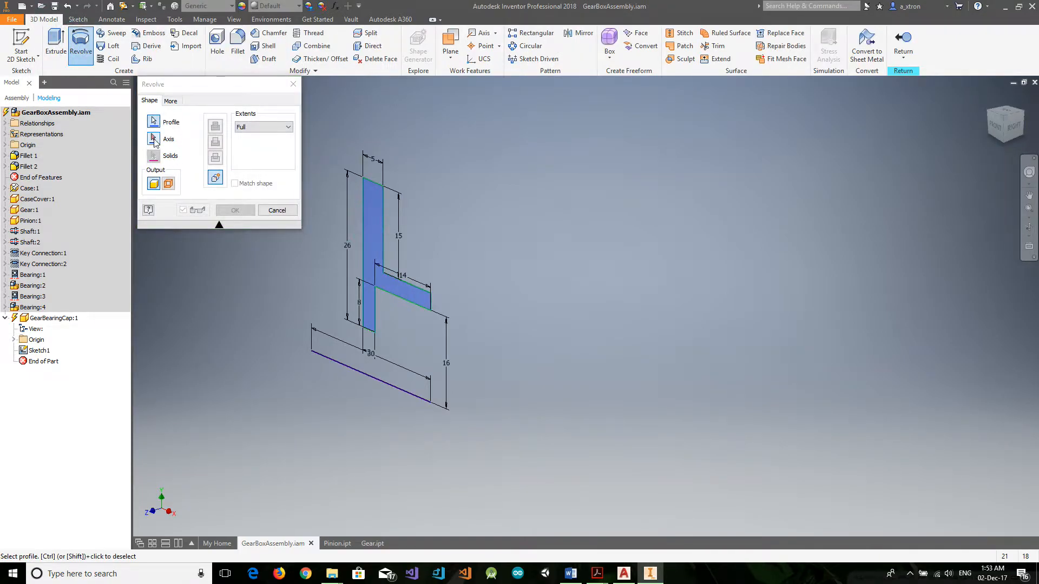
left_click(359, 372)
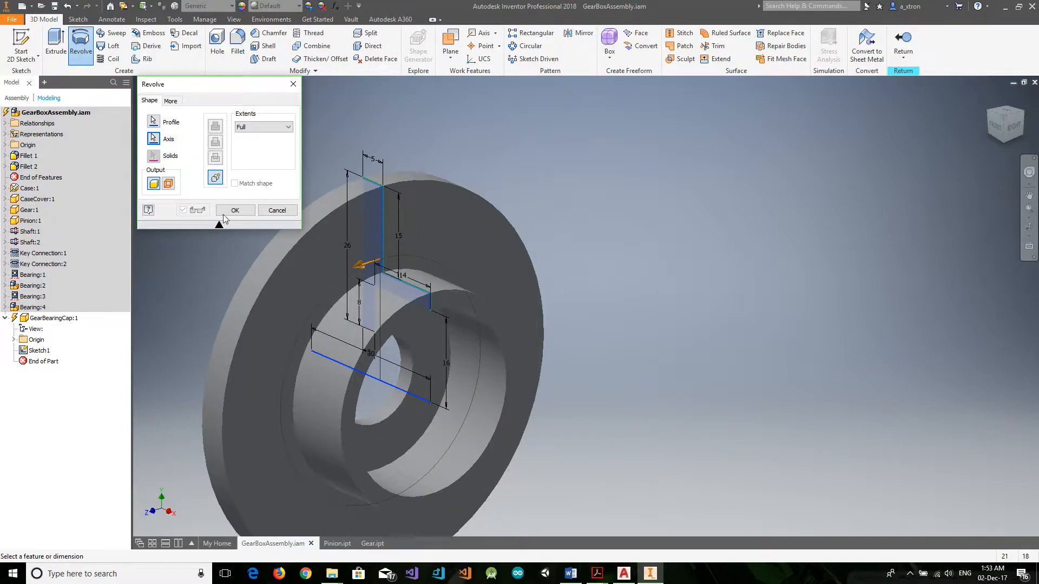
left_click(223, 213)
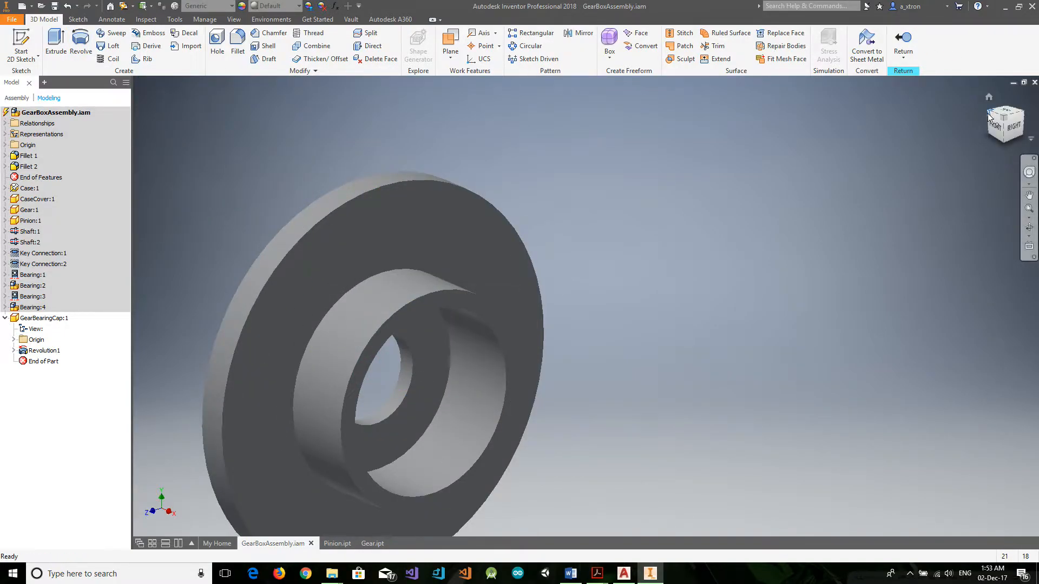
Step: Start a new sketch on the bearing cap's flat outer face, opposite the hub
left_click(989, 114)
scroll(522, 466, "down", 5)
left_click(599, 470)
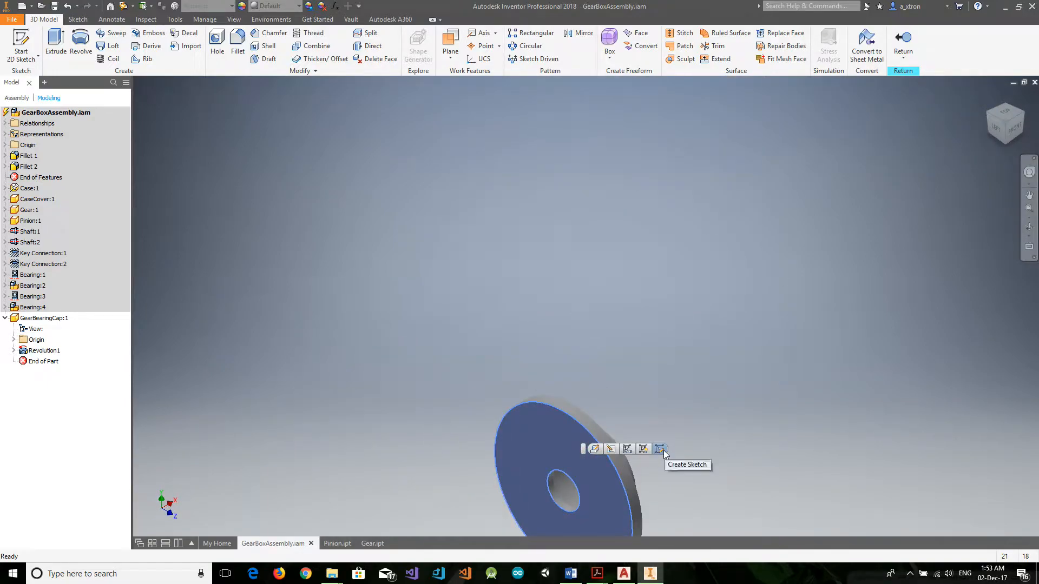
left_click(544, 461)
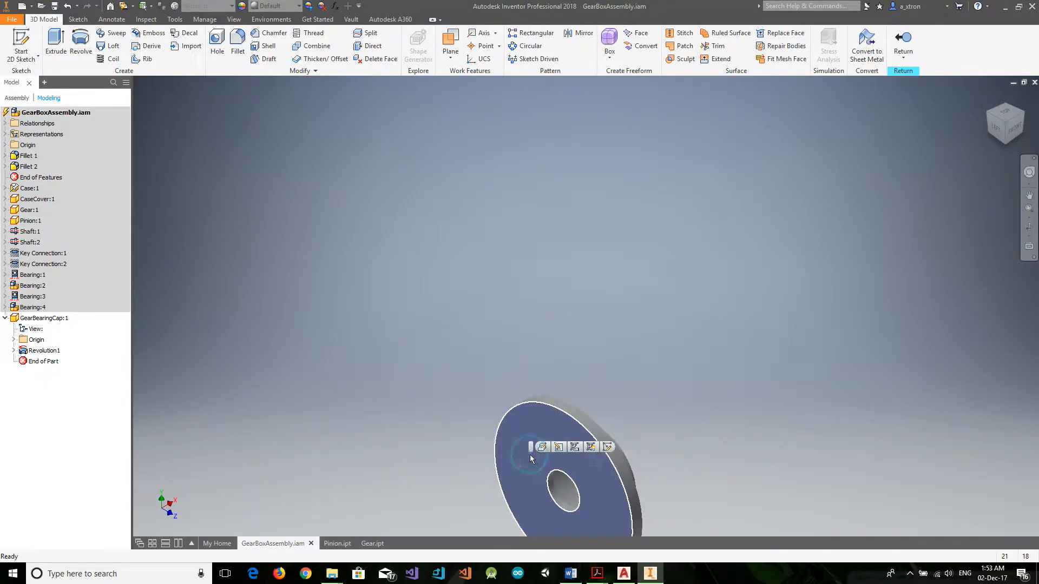
left_click(608, 449)
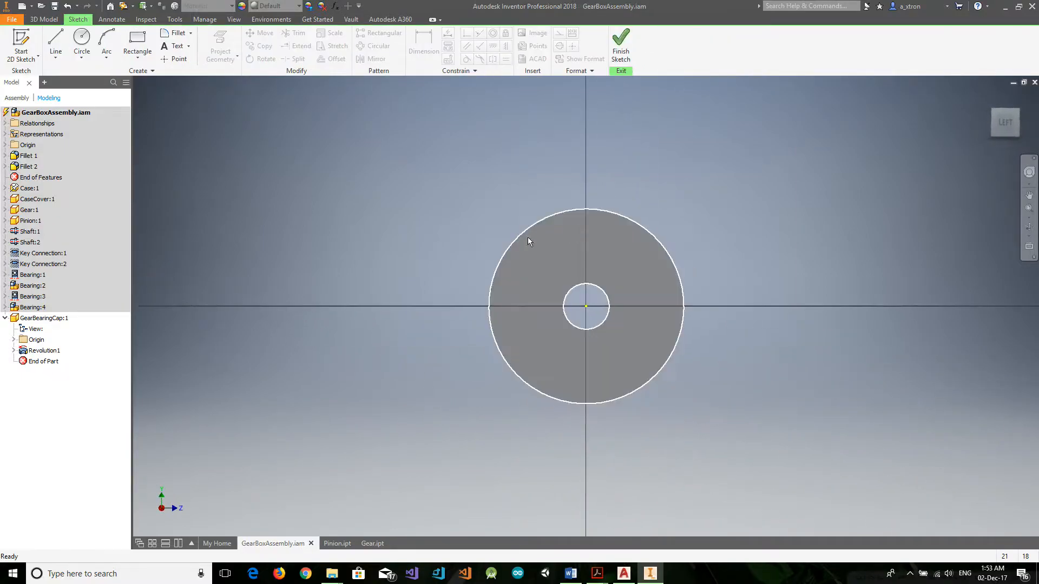
Step: Sketch a circle centred on the origin, reaching the edge of the cap's central hole
left_click(89, 41)
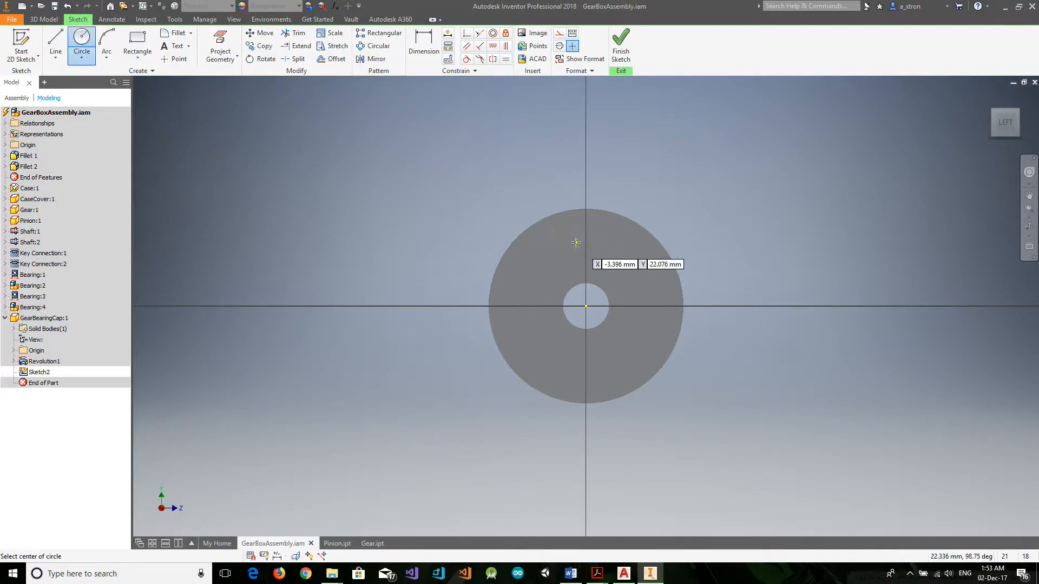
left_click(586, 307)
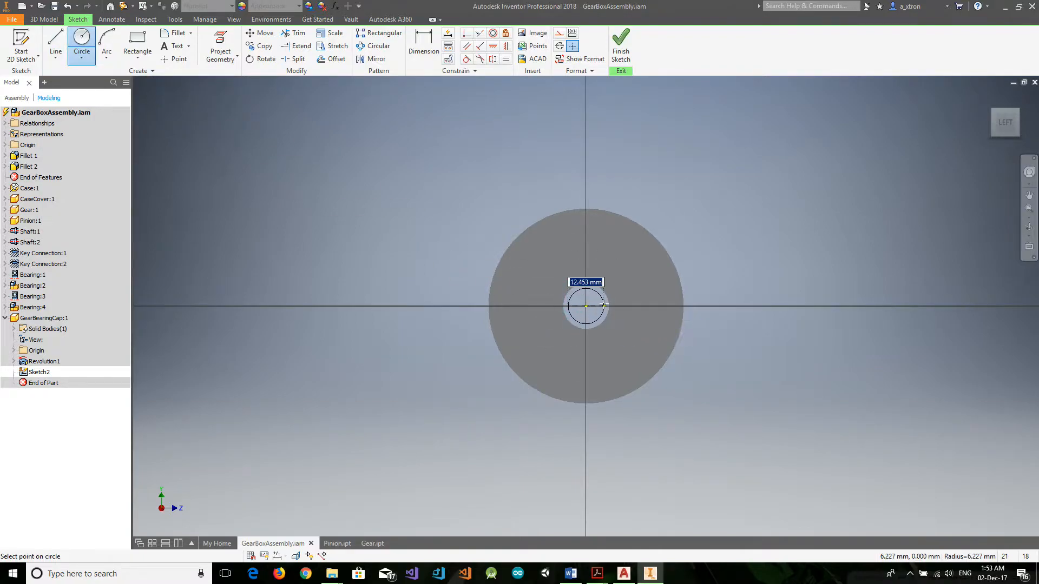
left_click(607, 303)
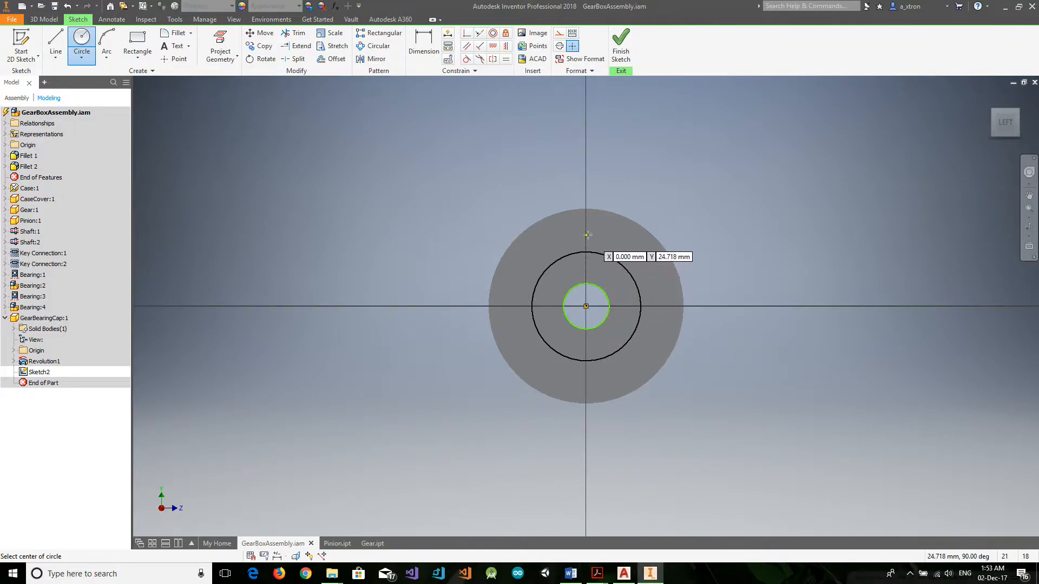
Step: Draw a 27 mm vertical line upward from the origin to locate the bolt hole
key("l")
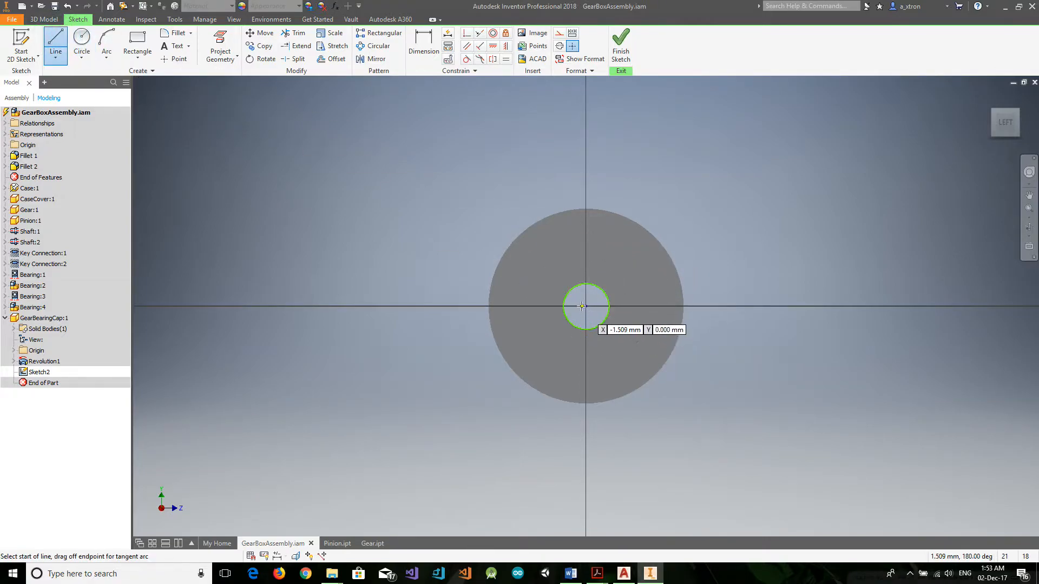
left_click(586, 306)
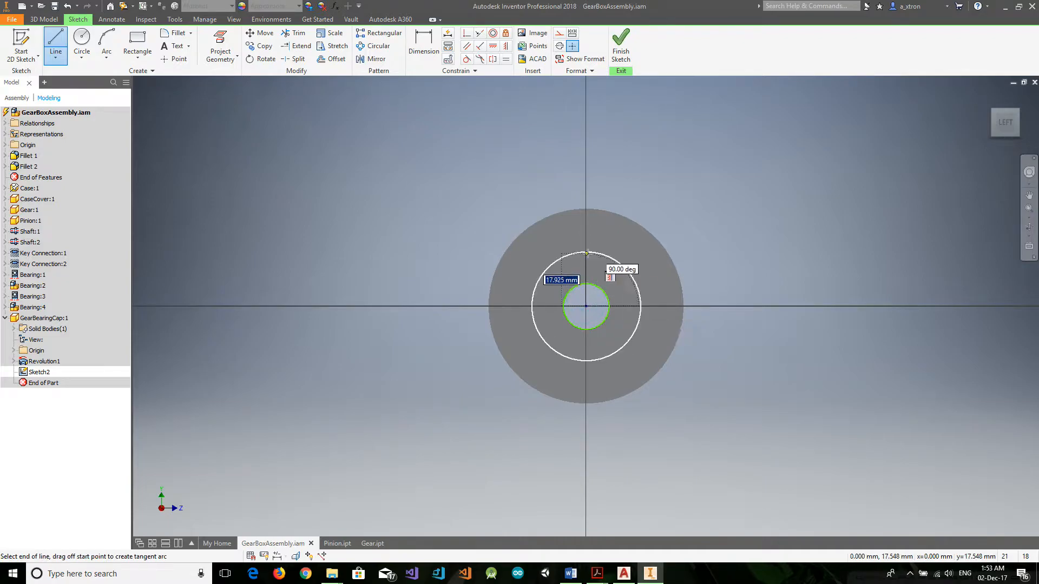
type("27")
key("Return")
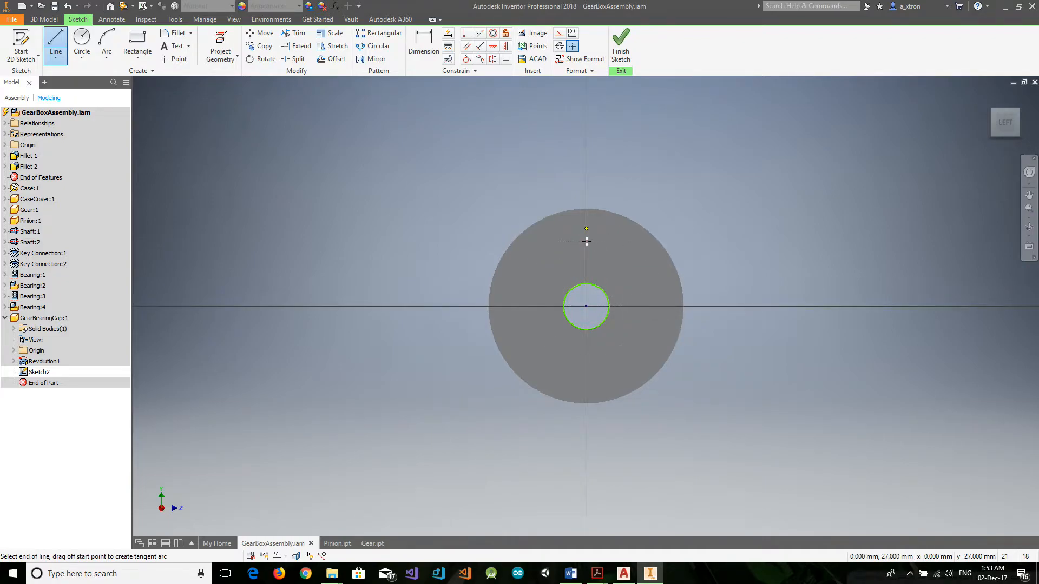
Step: Draw a 6 mm diameter circle centred on the 27 mm line's upper end, and delete that line
left_click(82, 41)
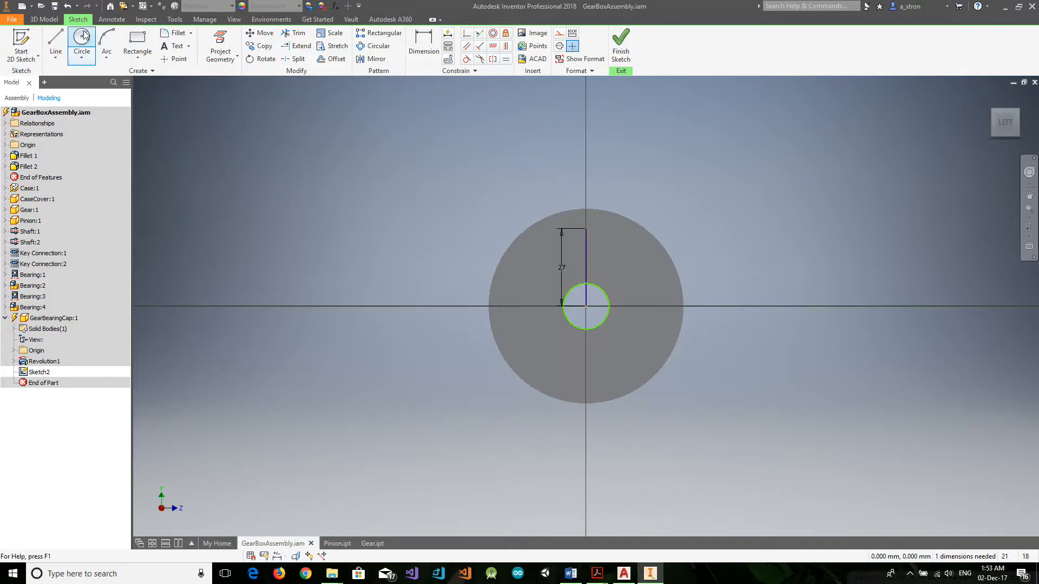
left_click(586, 230)
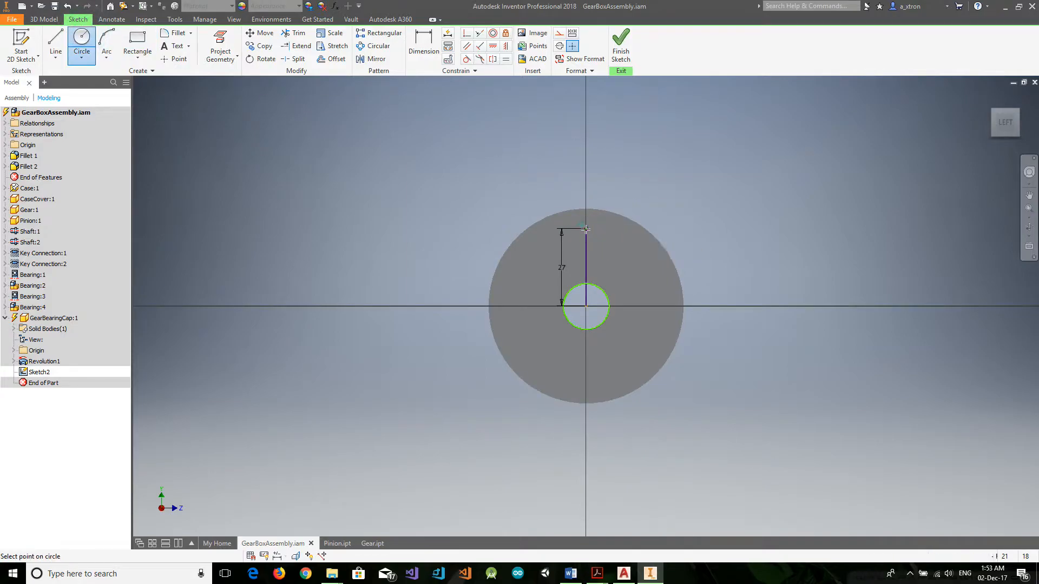
type("6")
key("Return")
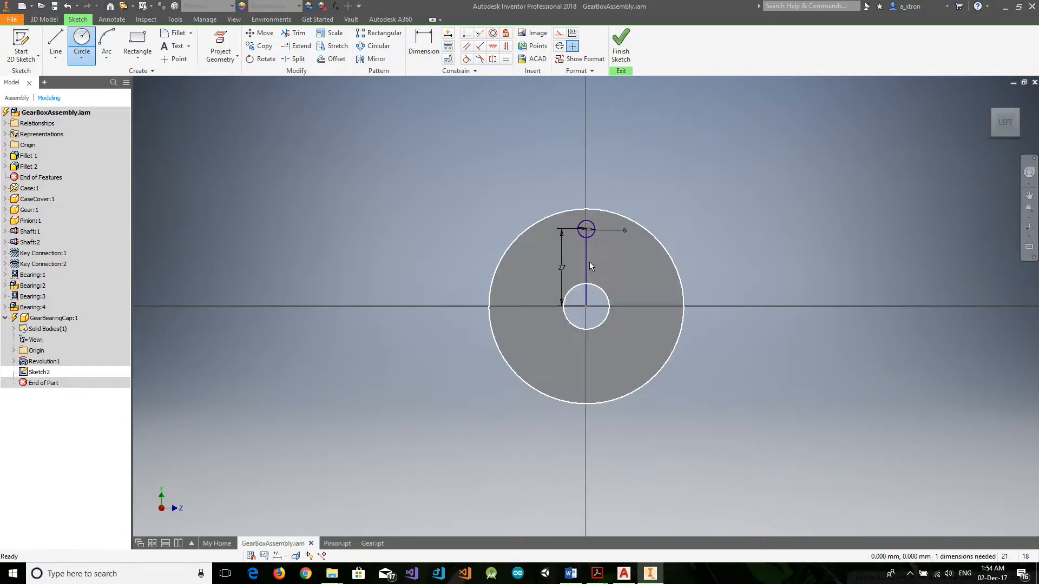
key("Escape")
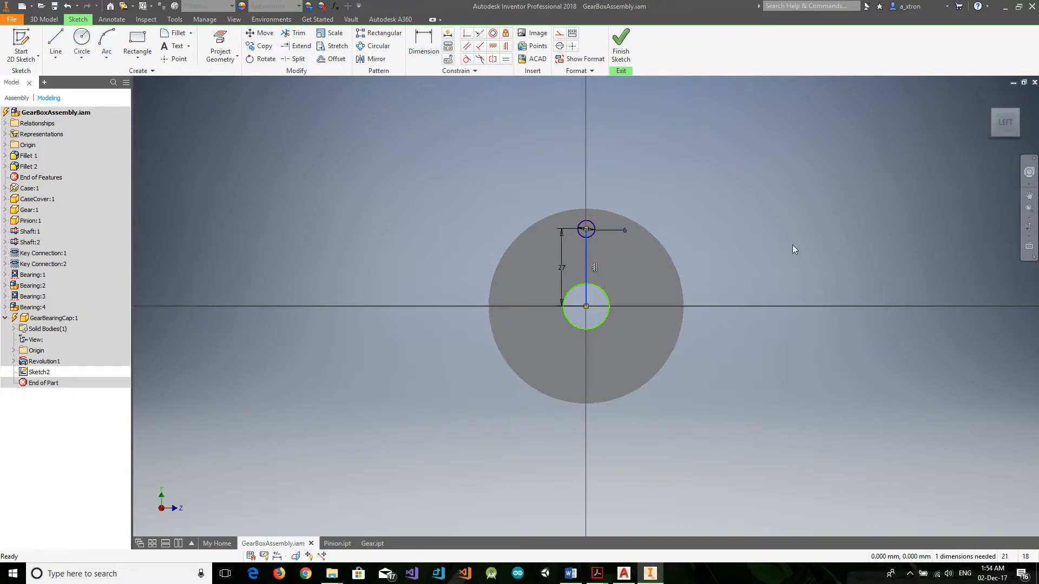
Step: Pattern the 6 mm circle around the origin as six instances over 360 degrees, and finish the sketch
left_click(375, 46)
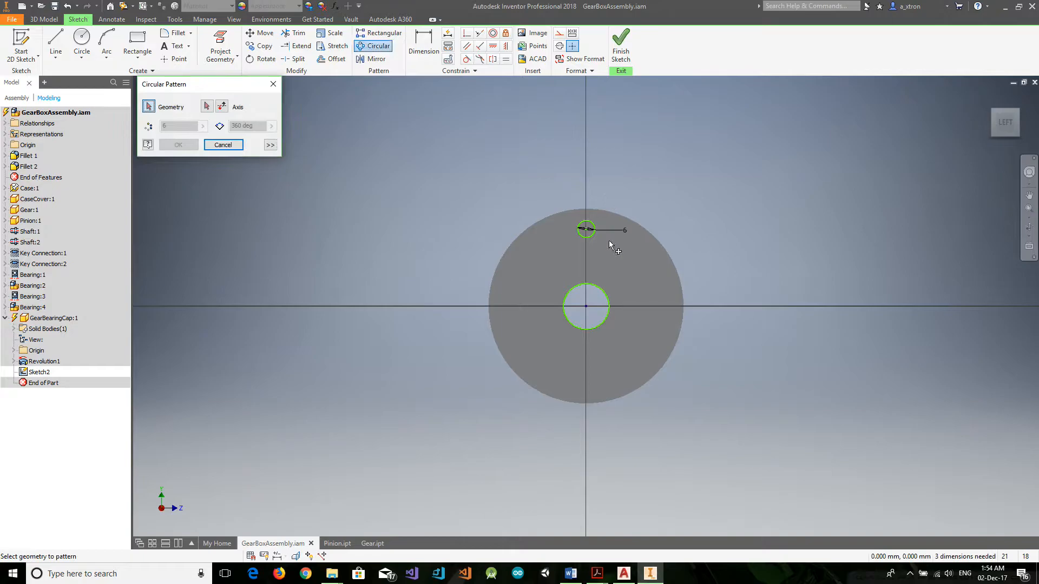
left_click(593, 236)
left_click(207, 107)
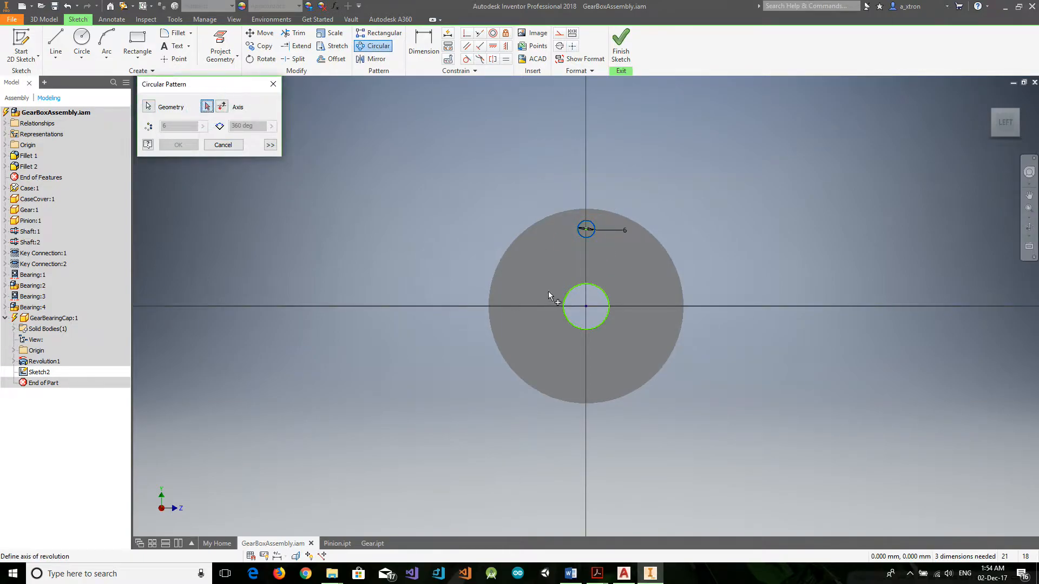
left_click(587, 308)
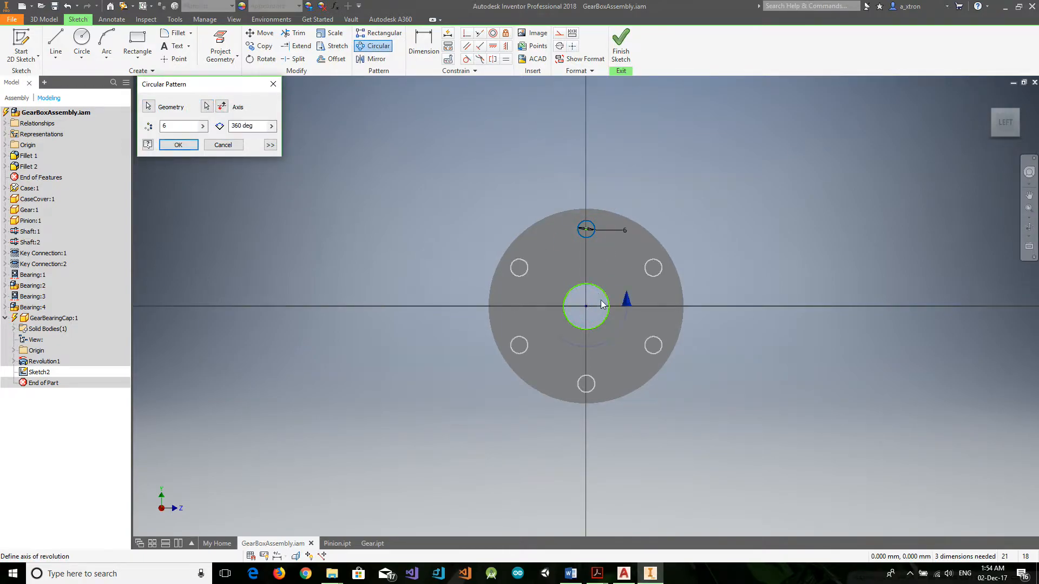
left_click(178, 144)
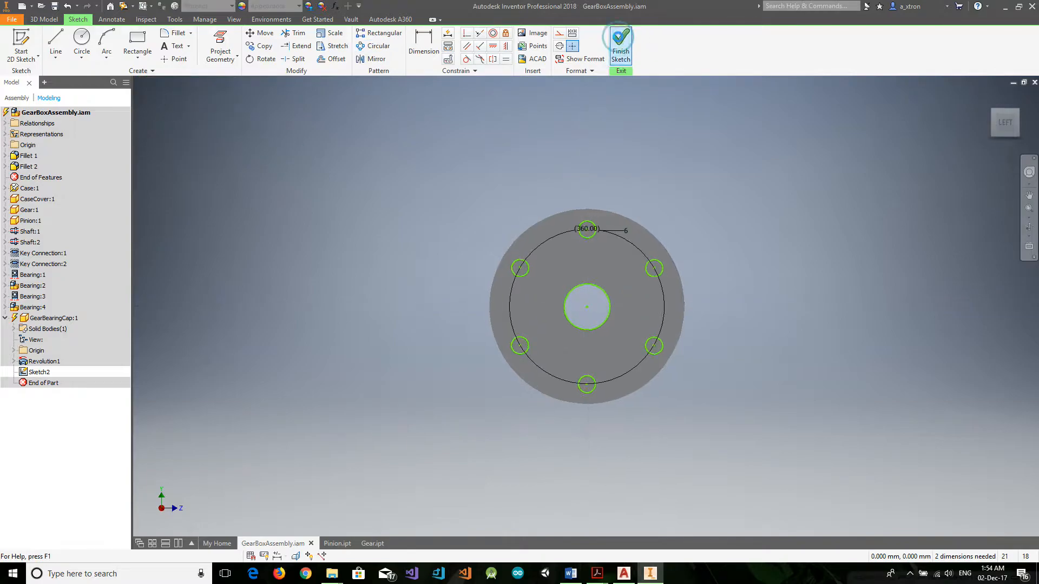
left_click(621, 44)
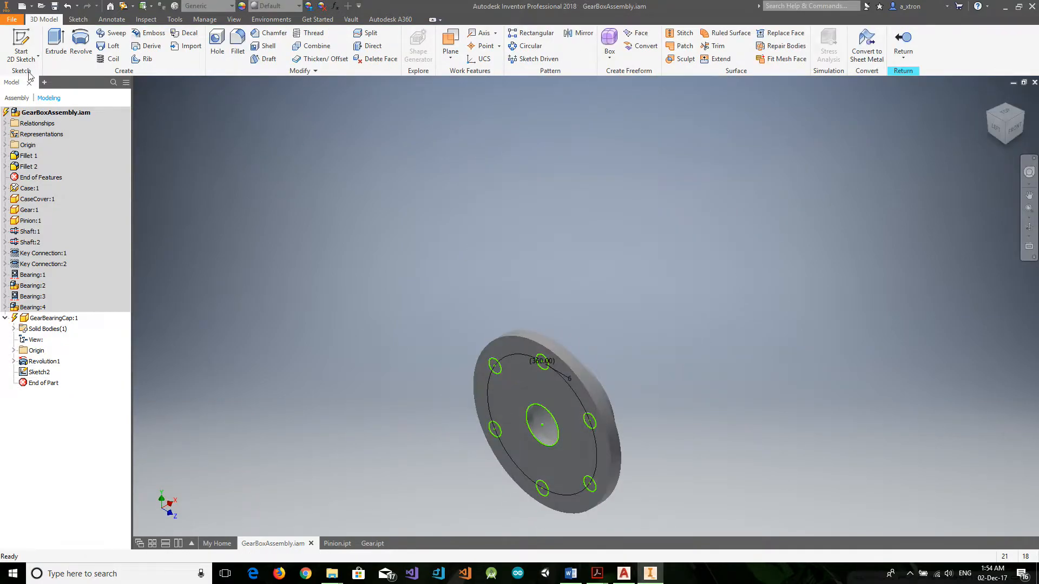
Step: Extrude the six bolt circles as a 10 mm cut into the bearing cap
left_click(64, 29)
left_click(542, 363)
left_click(590, 422)
left_click(589, 483)
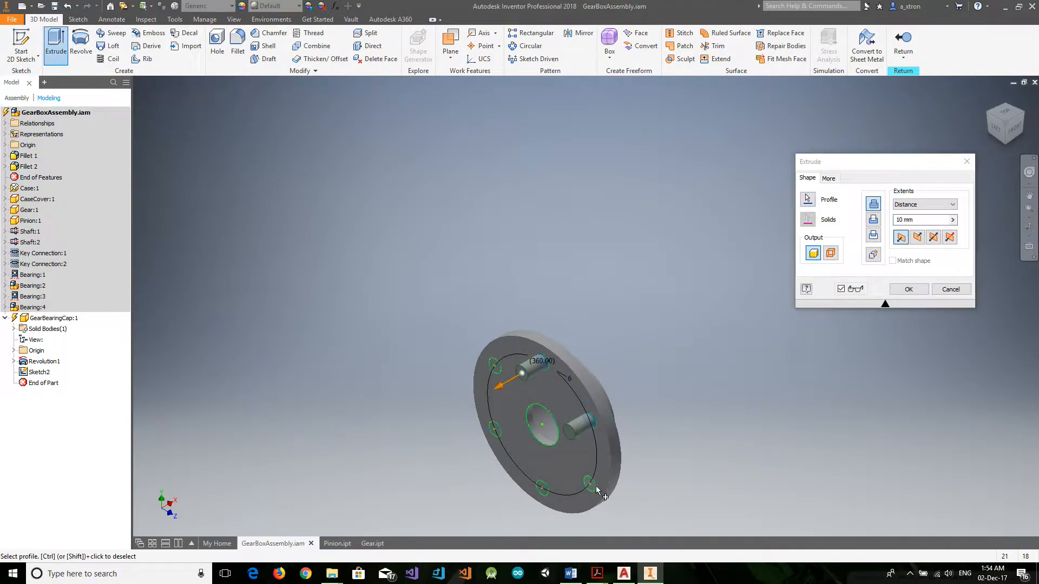
left_click(535, 493)
left_click(496, 433)
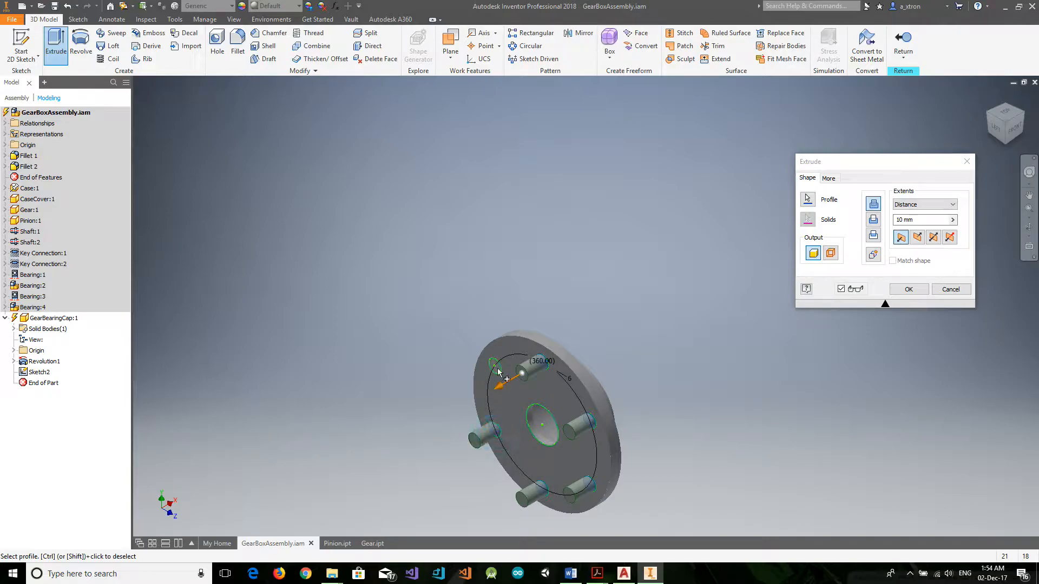
left_click(873, 219)
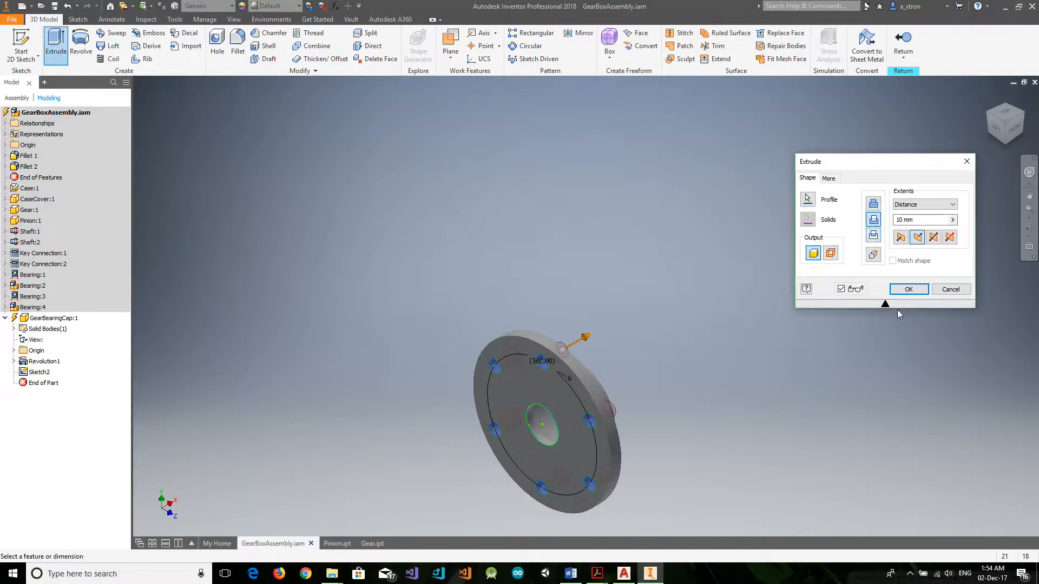
left_click(910, 287)
Step: Inspect the cap from its hub side, and finish editing it to return to the assembly
left_click(1024, 115)
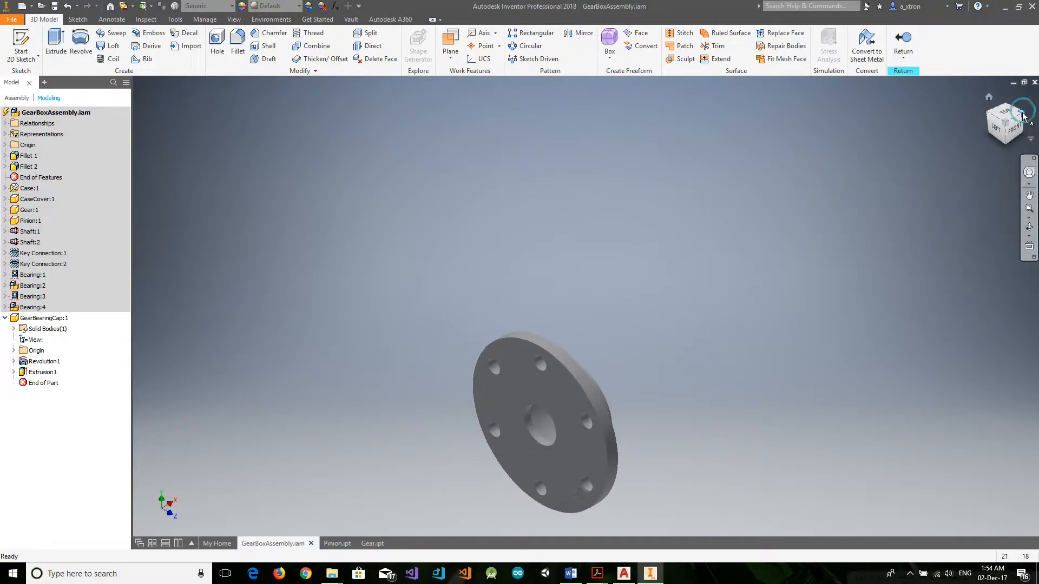
scroll(443, 392, "down", 10)
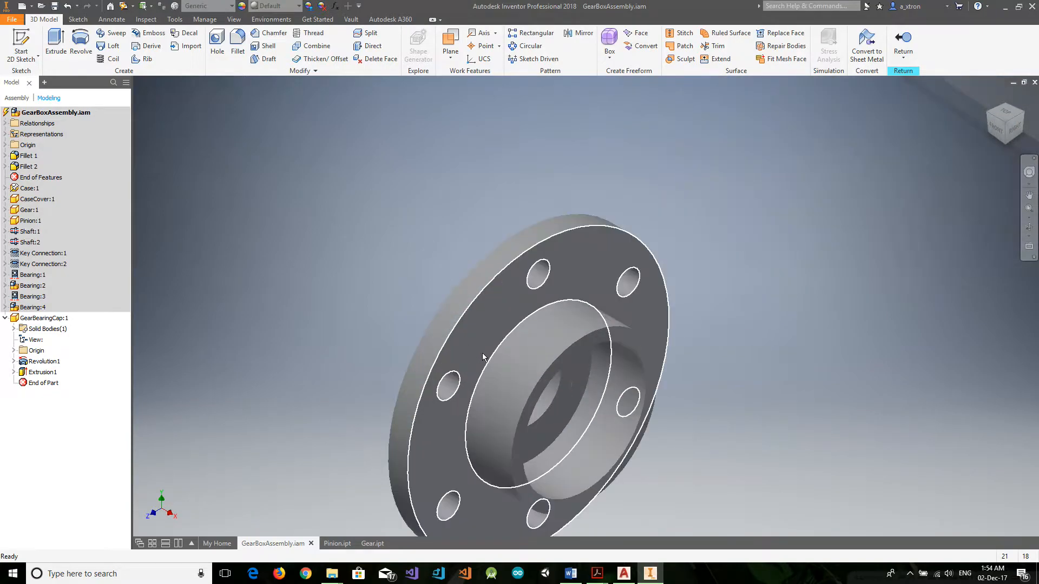
left_click(903, 41)
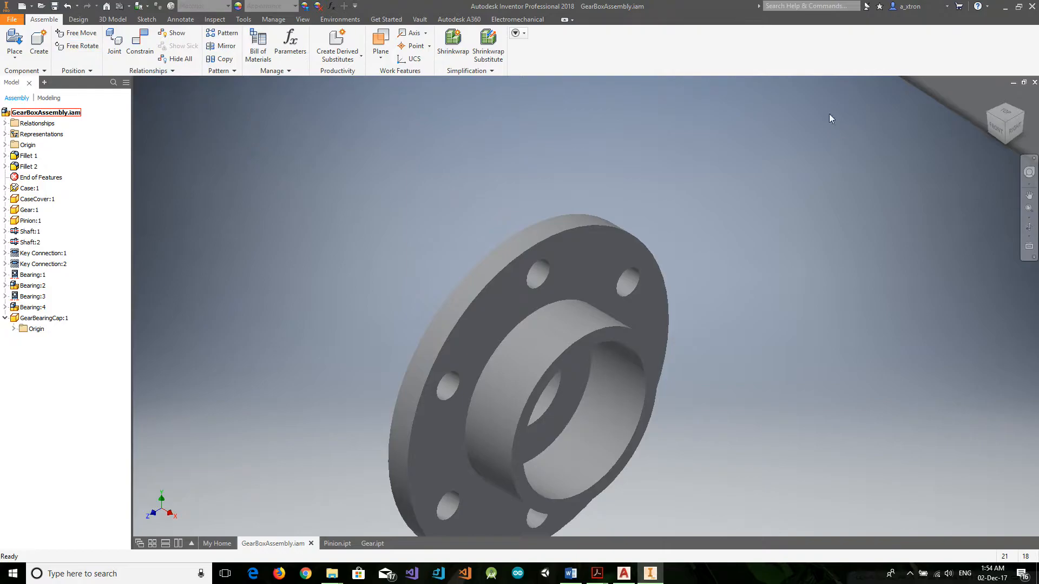
scroll(603, 238, "up", 5)
Step: Create an in-place component named PinionBearingCap from the Metric Standard (mm).ipt template
left_click(38, 39)
left_click(390, 115)
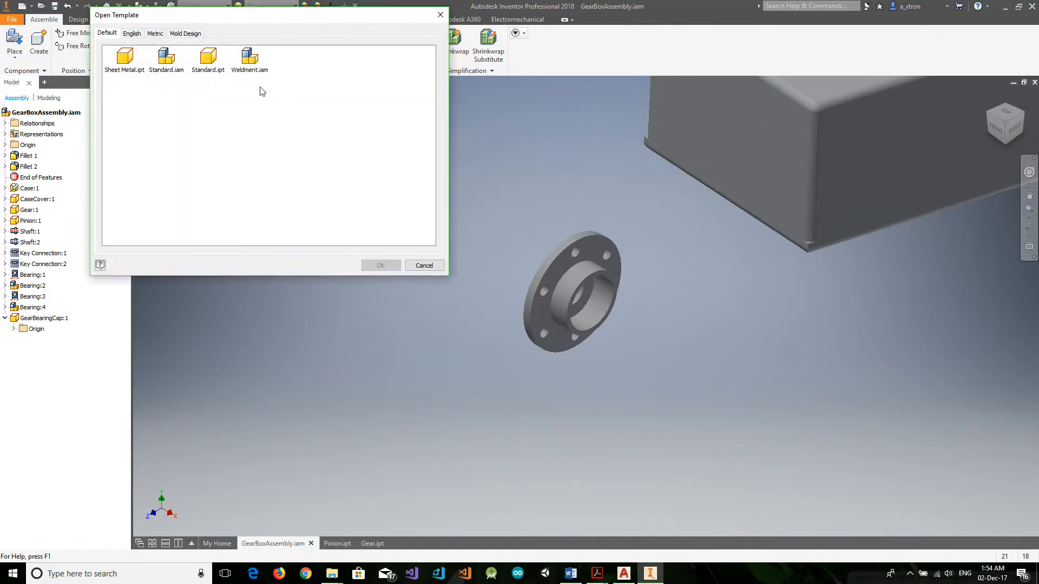
left_click(155, 33)
double_click(358, 109)
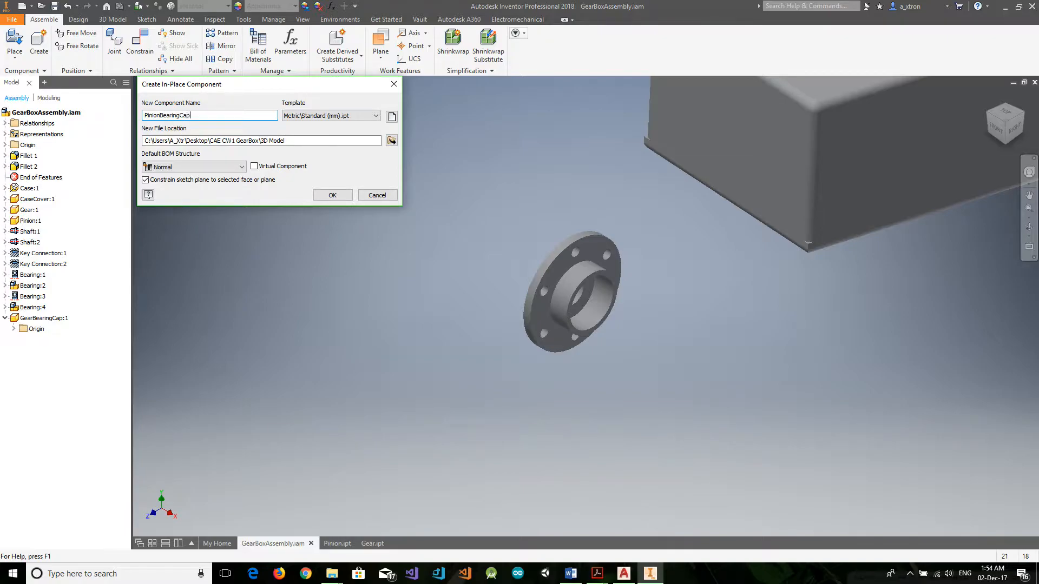
left_click(332, 195)
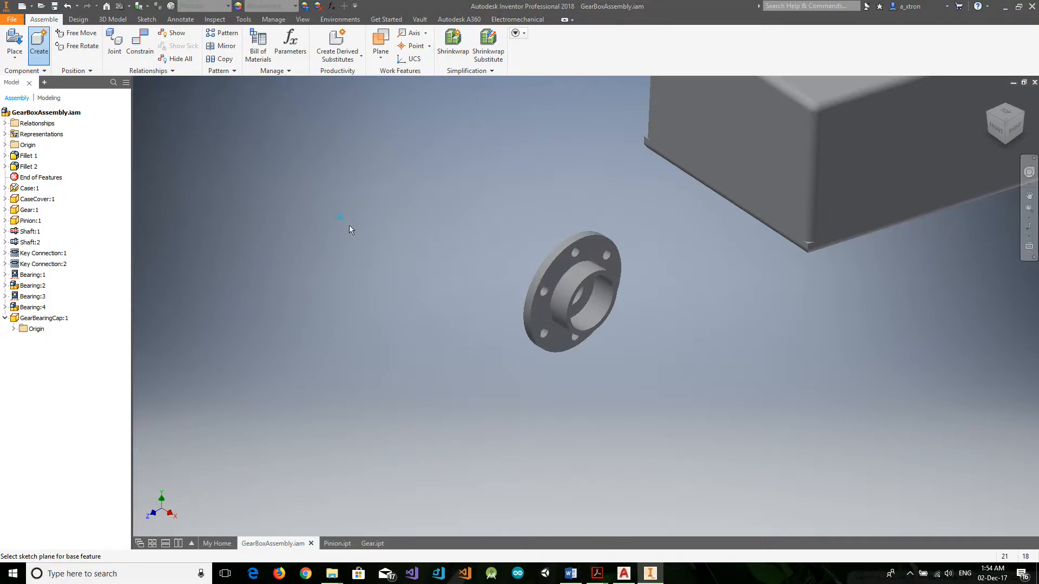
Step: Start a new sketch on the XY plane of the pinion bearing cap part
left_click(87, 22)
left_click(56, 46)
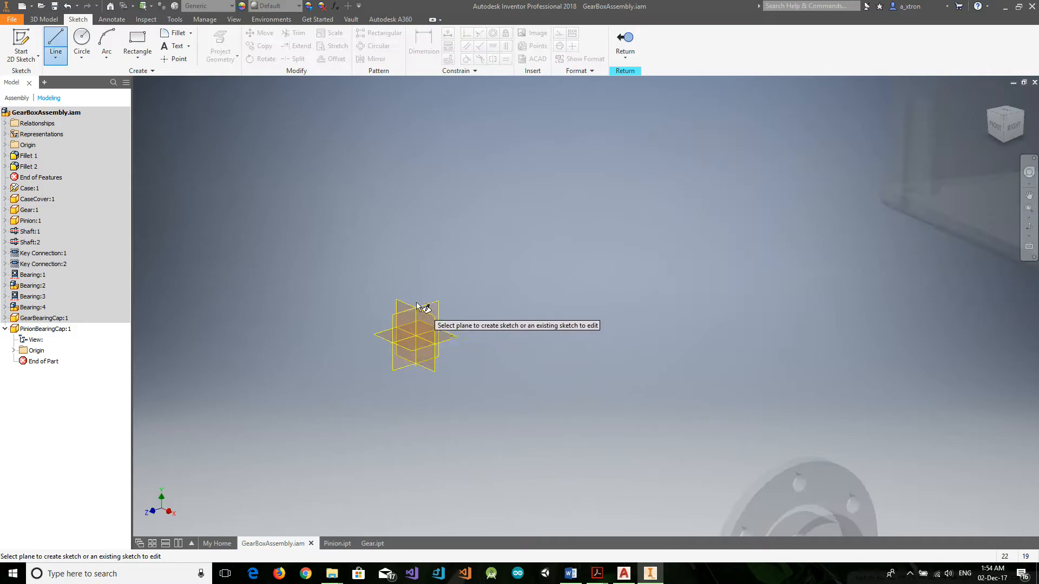
left_click(404, 309)
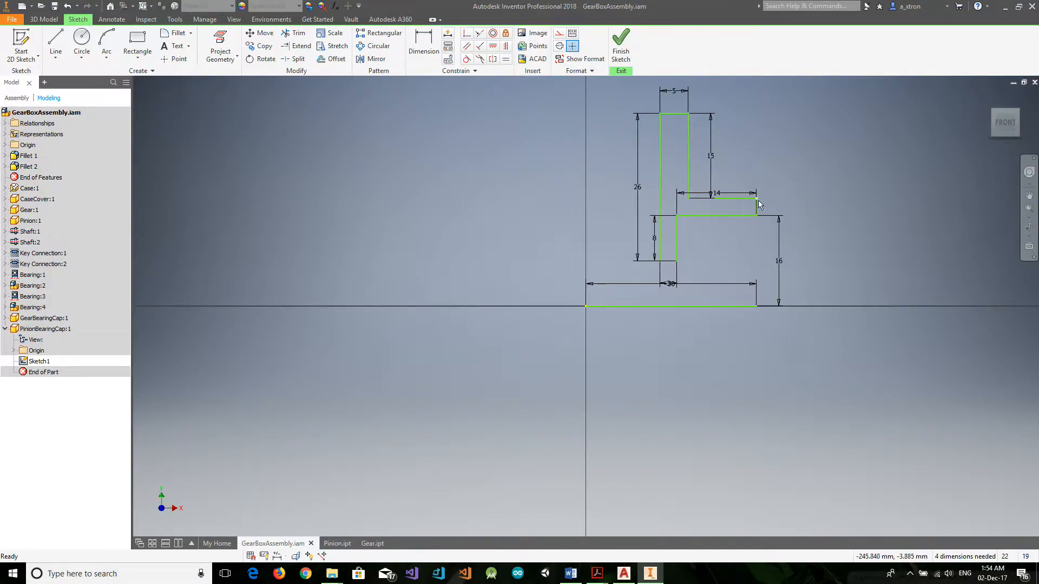
Step: Add a driven dimension to the short vertical end edge of the cap profile's sleeve
left_click(417, 48)
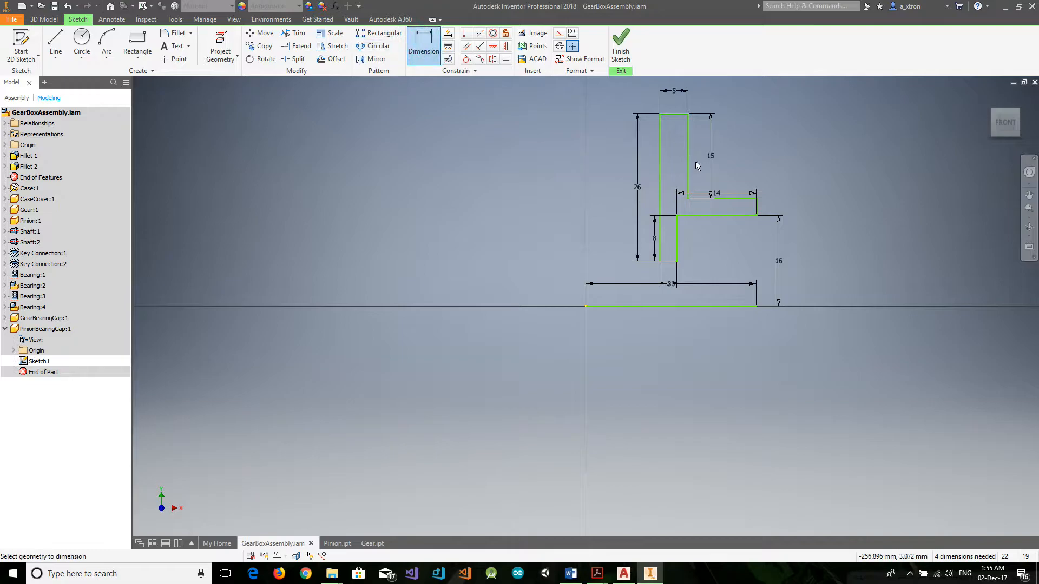
left_click(758, 206)
left_click(805, 208)
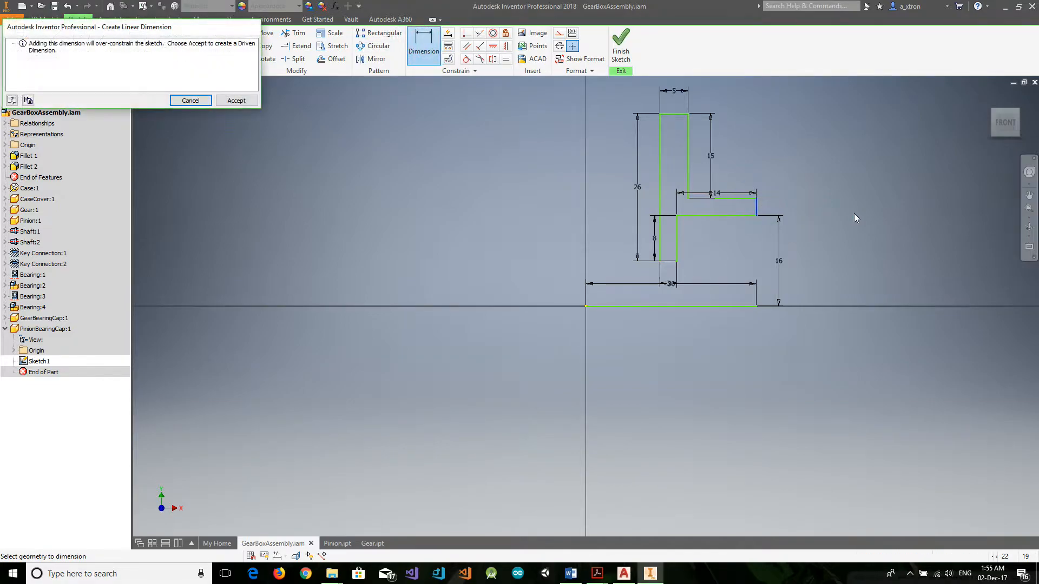
left_click(237, 101)
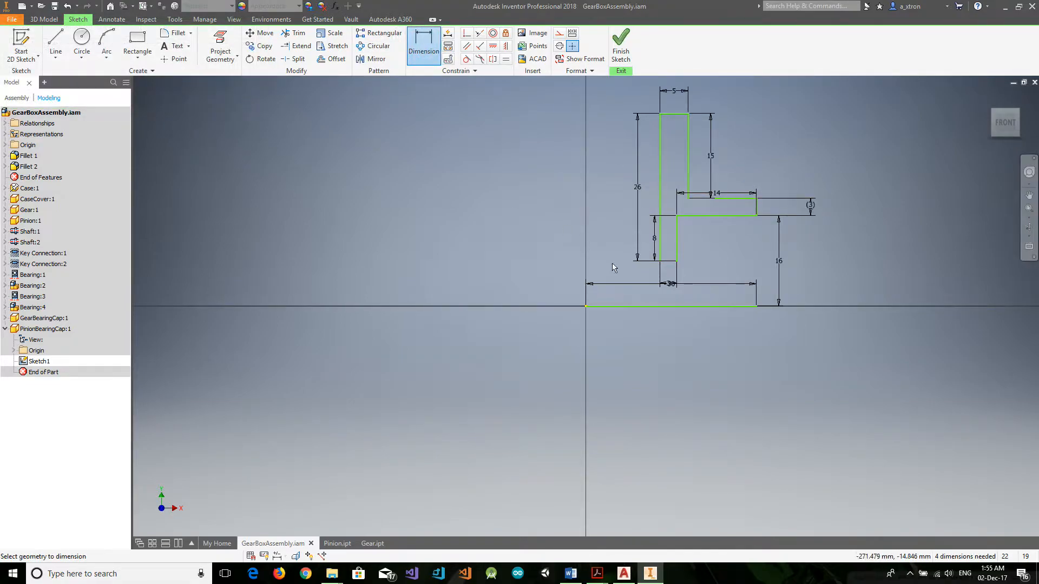
key("Escape")
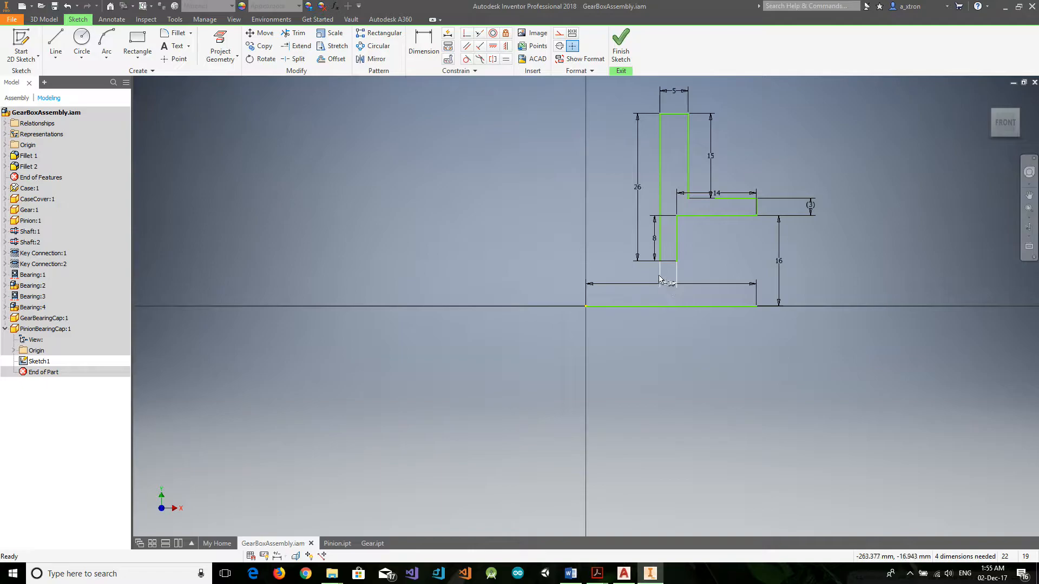
Step: Delete the 26 mm height dimension and the driven sleeve-thickness dimension from the profile
left_click(655, 243)
left_click(638, 217)
key("Delete")
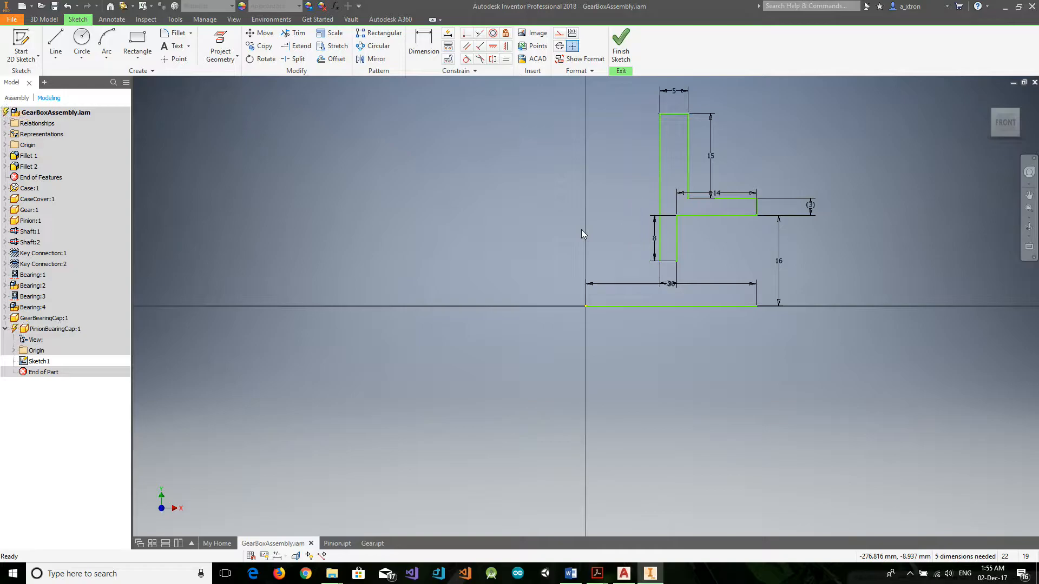
left_click(815, 205)
key("Delete")
Step: Dimension the sleeve's thickness along its short vertical end edge as a driving dimension
key("d")
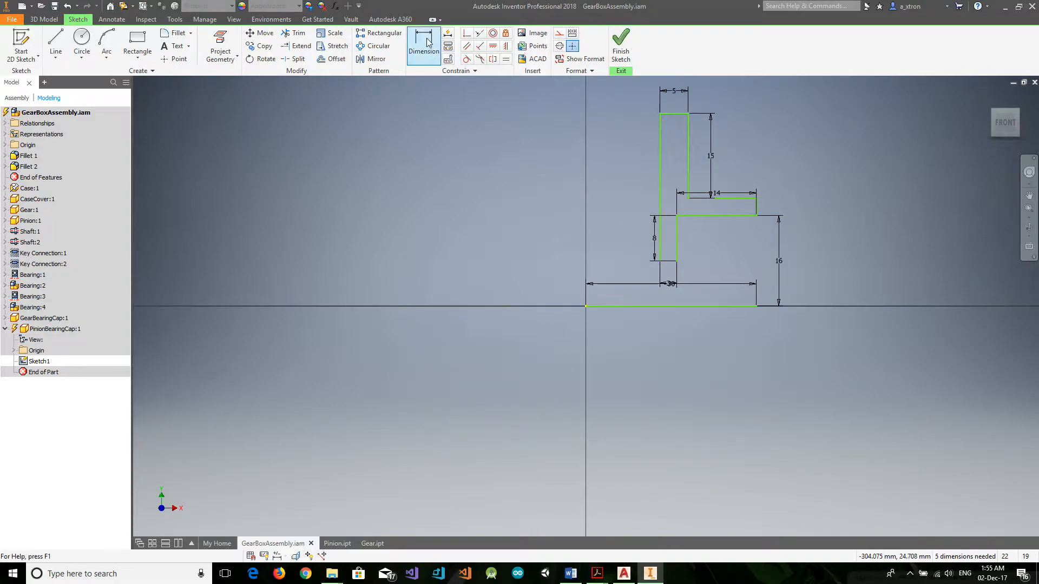
left_click(758, 206)
left_click(785, 206)
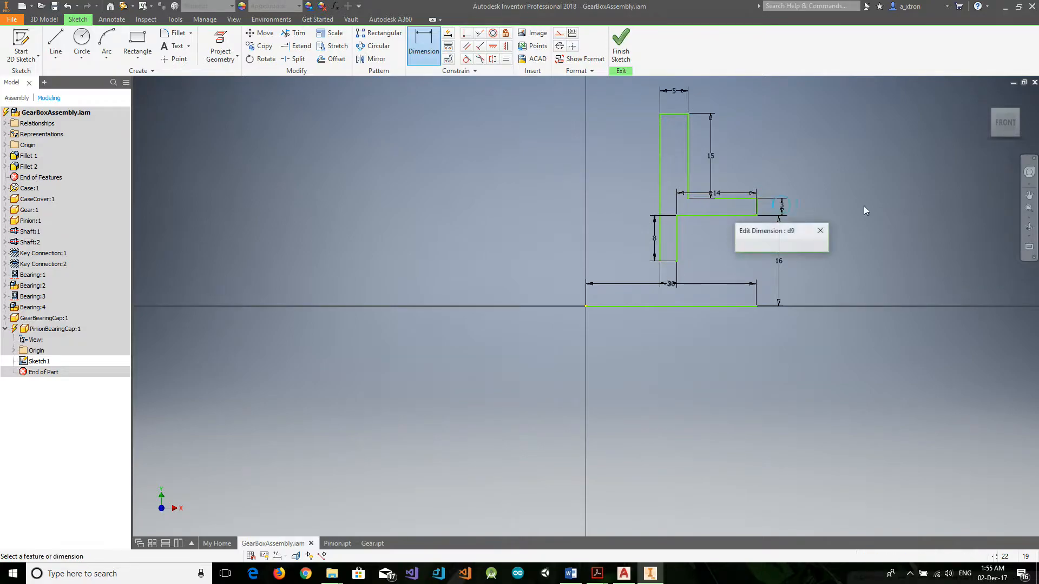
left_click(822, 245)
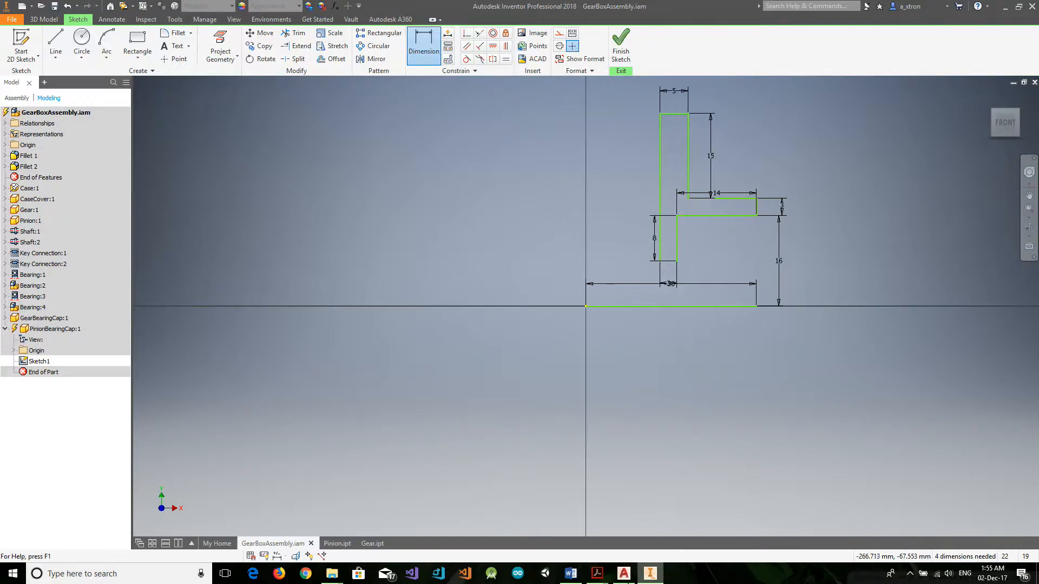
Step: Check the pinion cap dimensions in the AutoCAD sketch, and set the inner lip's height in the Inventor profile to 5 mm
left_click(624, 573)
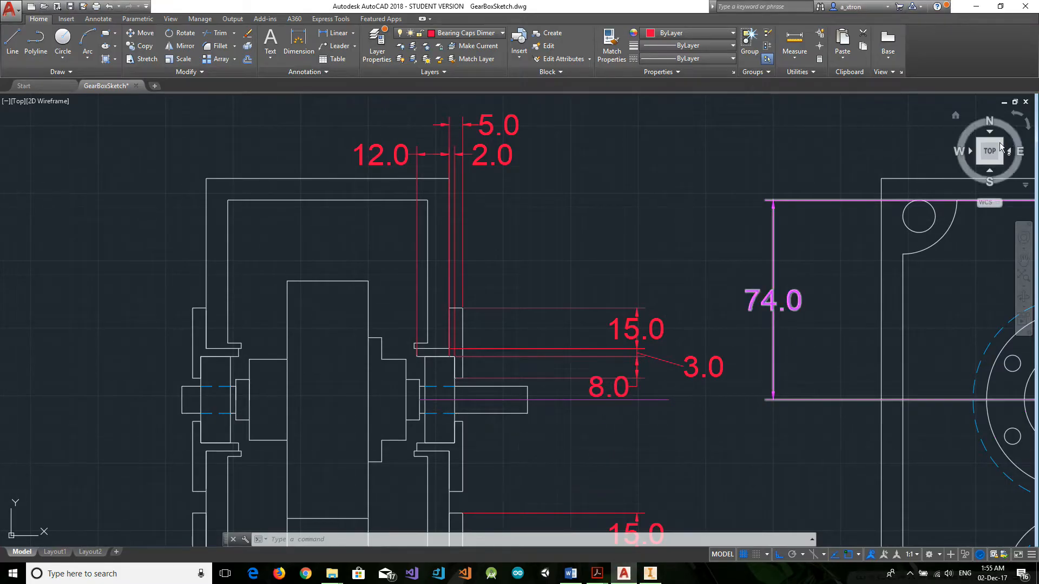
scroll(487, 221, "down", 10)
scroll(502, 238, "up", 10)
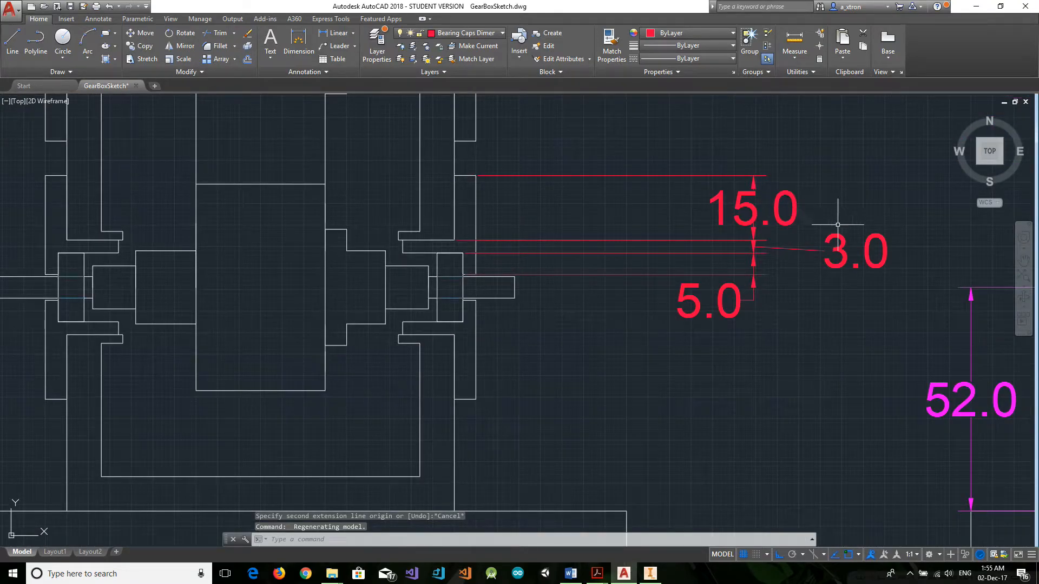
left_click(648, 580)
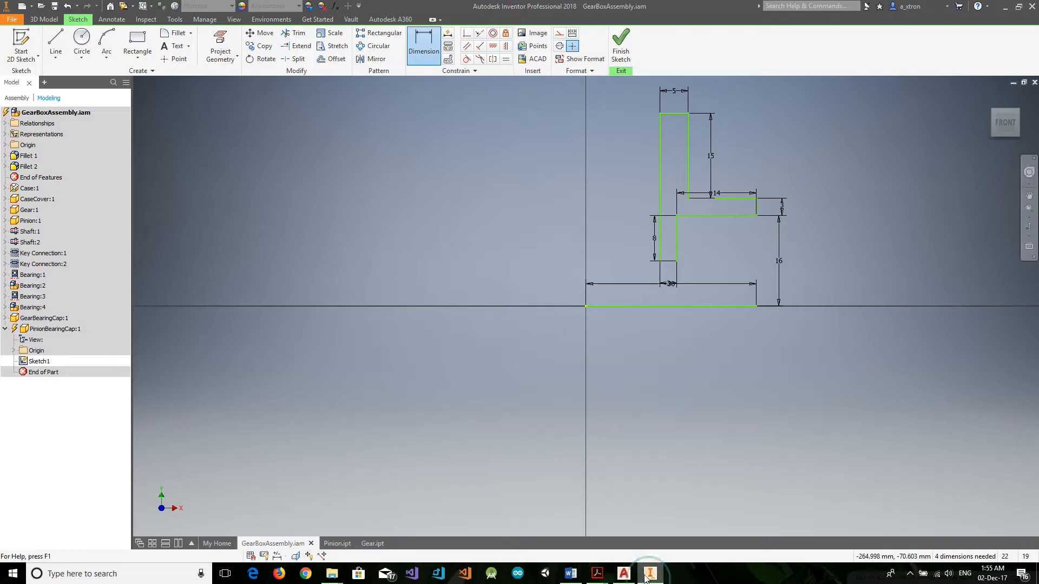
left_click(781, 262)
left_click(654, 238)
left_click(628, 279)
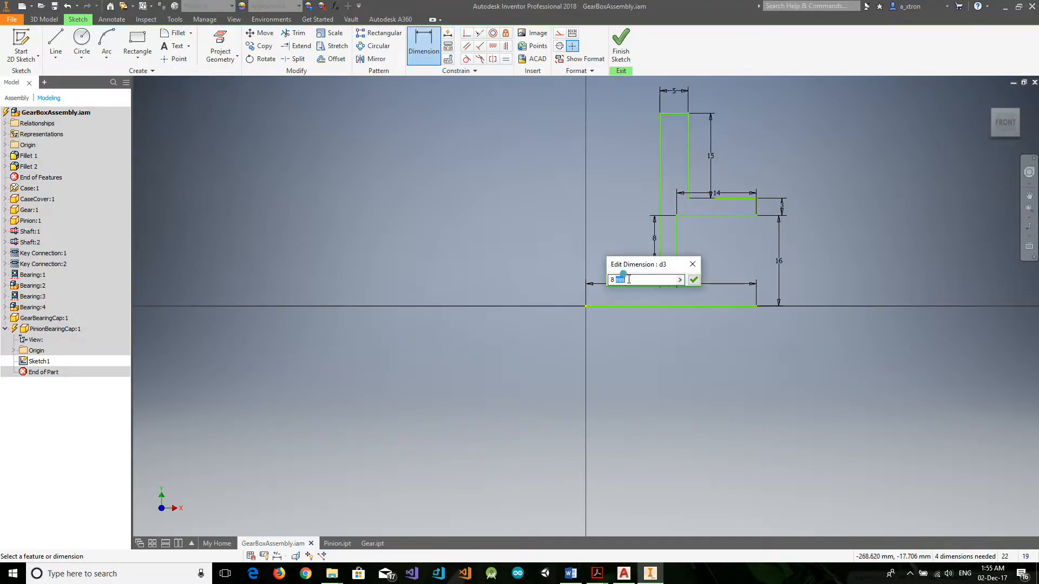
left_click(693, 280)
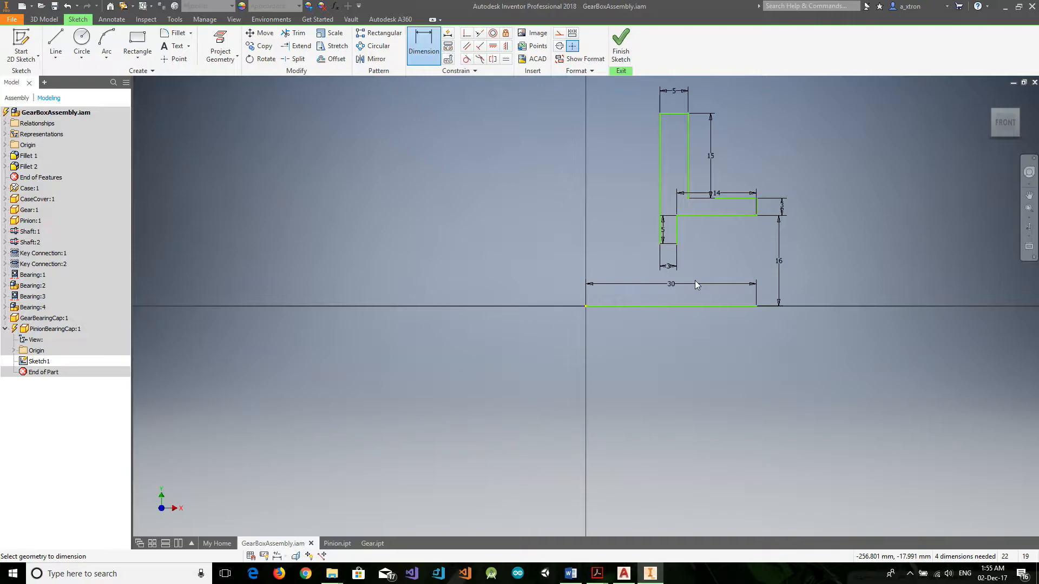
Step: Compare the pinion bearing cap's dimensions in the AutoCAD sketch with the Inventor profile, including its distance to the revolve axis
left_click(624, 574)
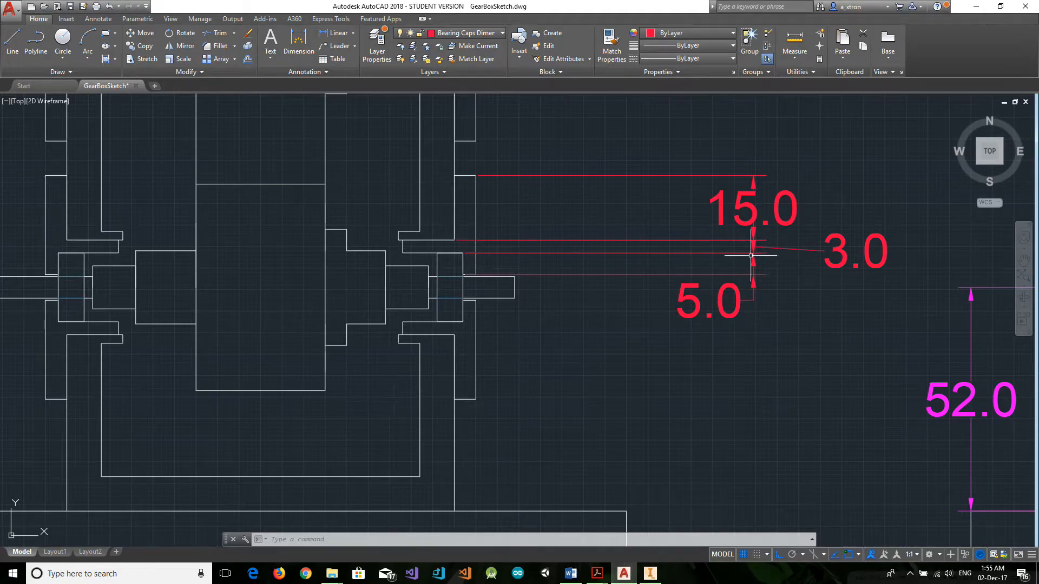
scroll(627, 196, "down", 6)
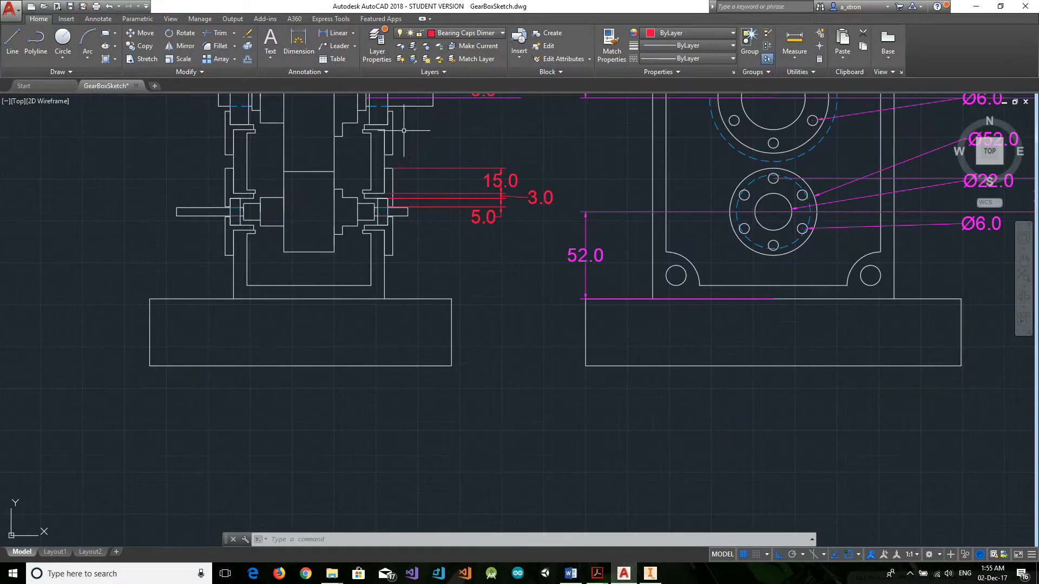
scroll(781, 193, "down", 4)
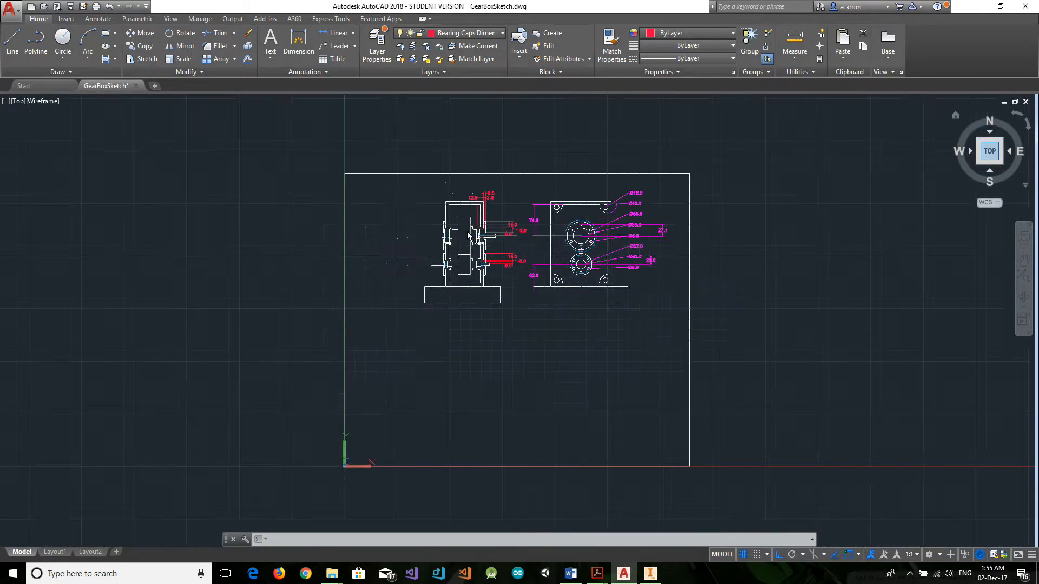
scroll(466, 231, "up", 2)
scroll(484, 243, "up", 4)
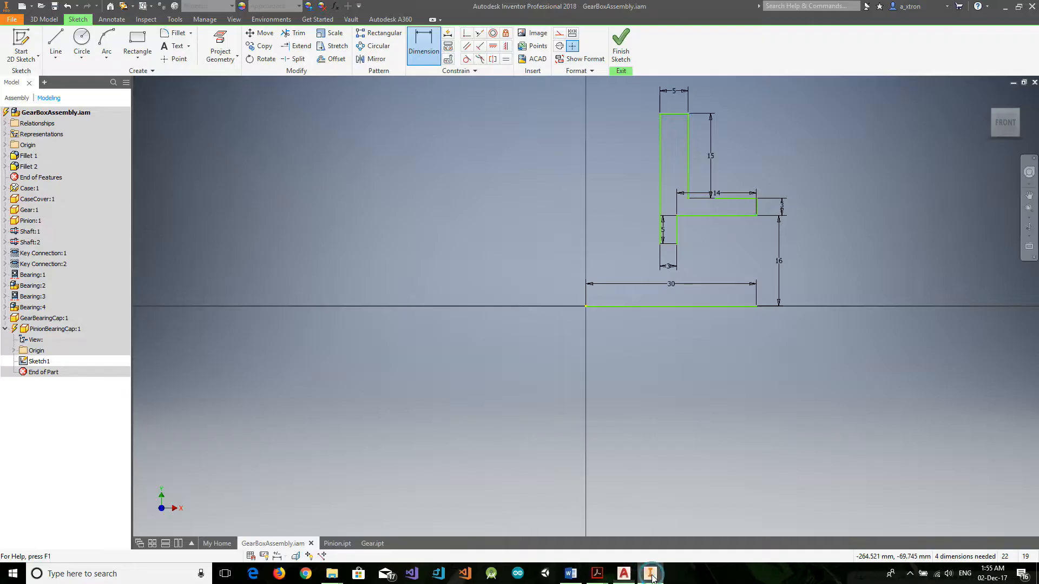
left_click(650, 574)
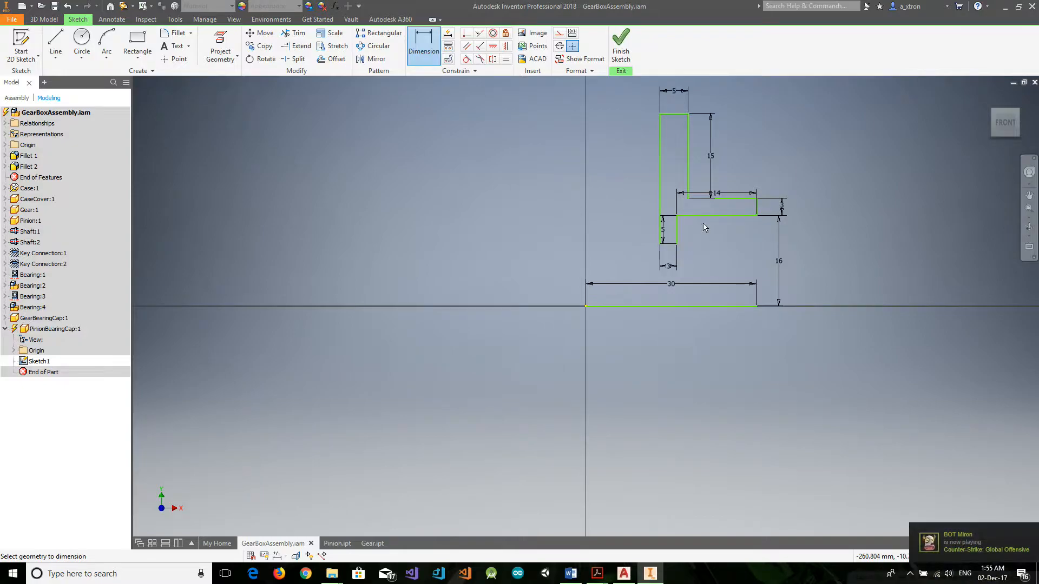
left_click(780, 261)
left_click(657, 570)
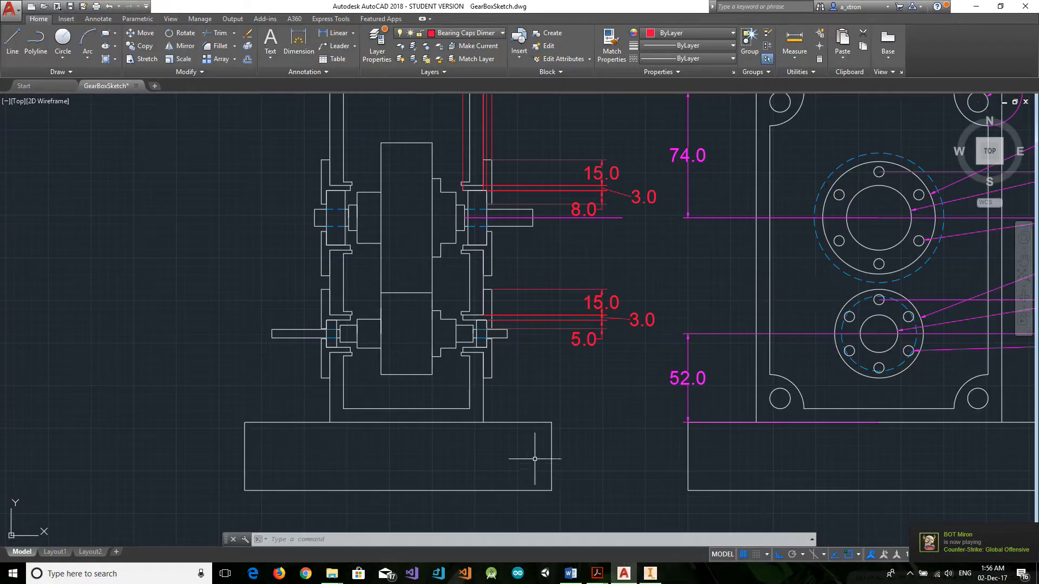
Step: Draw a horizontal centreline along the pinion shaft in the AutoCAD section view, extending past the shaft end into the dimension area
left_click(15, 47)
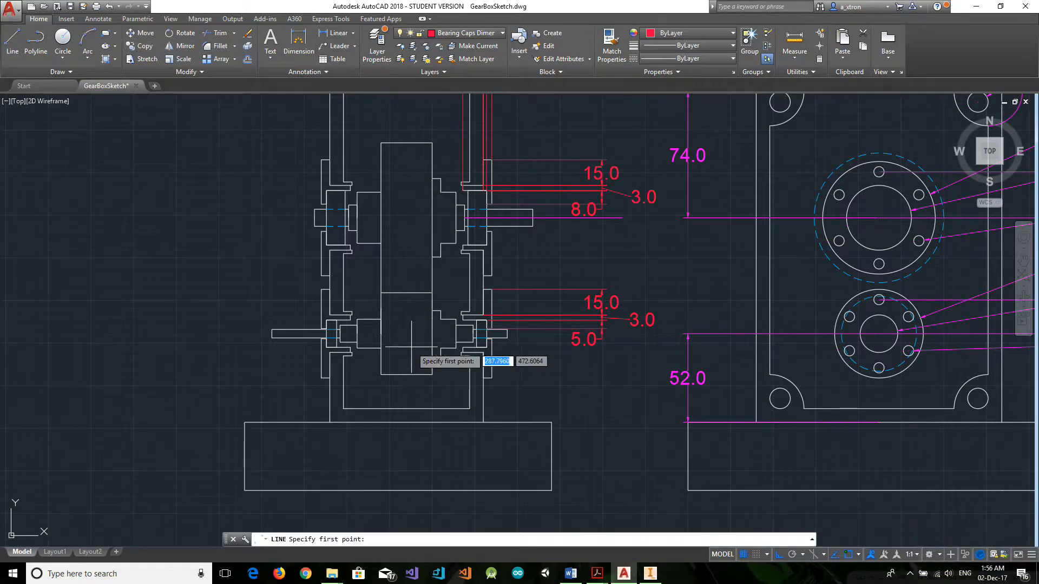
left_click(457, 334)
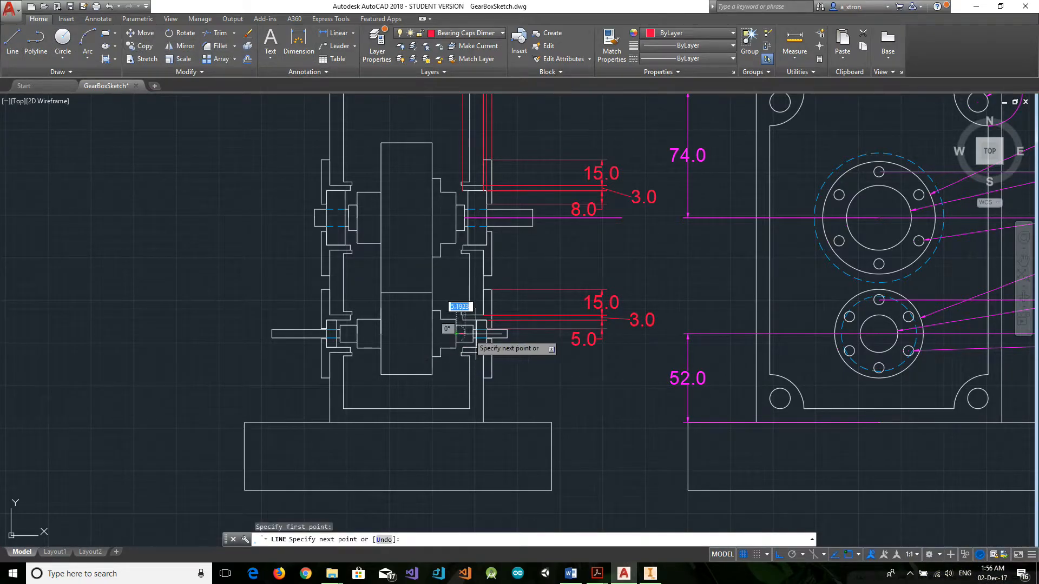
left_click(618, 334)
key("Escape")
Step: Dimension the vertical distance from the pinion shaft's centreline to the bearing's outer edge, placing it beyond the 3.0 dimension
scroll(552, 352, "up", 5)
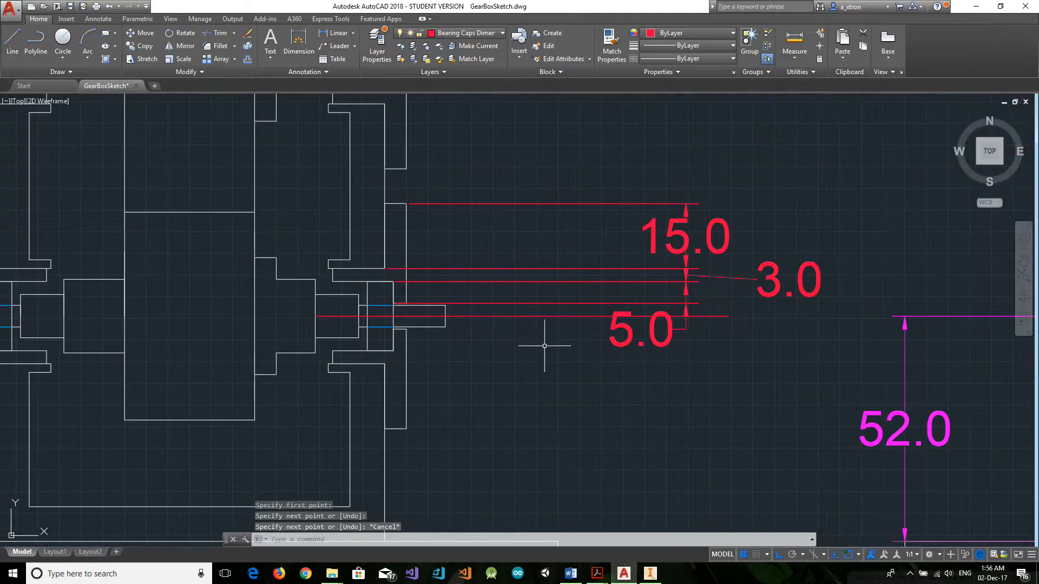
left_click(299, 41)
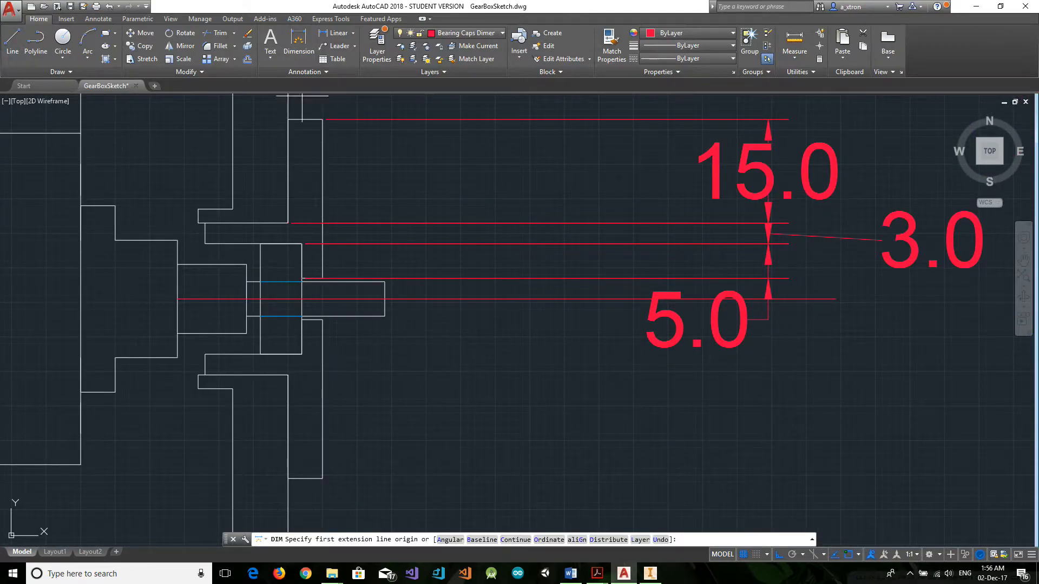
left_click(246, 299)
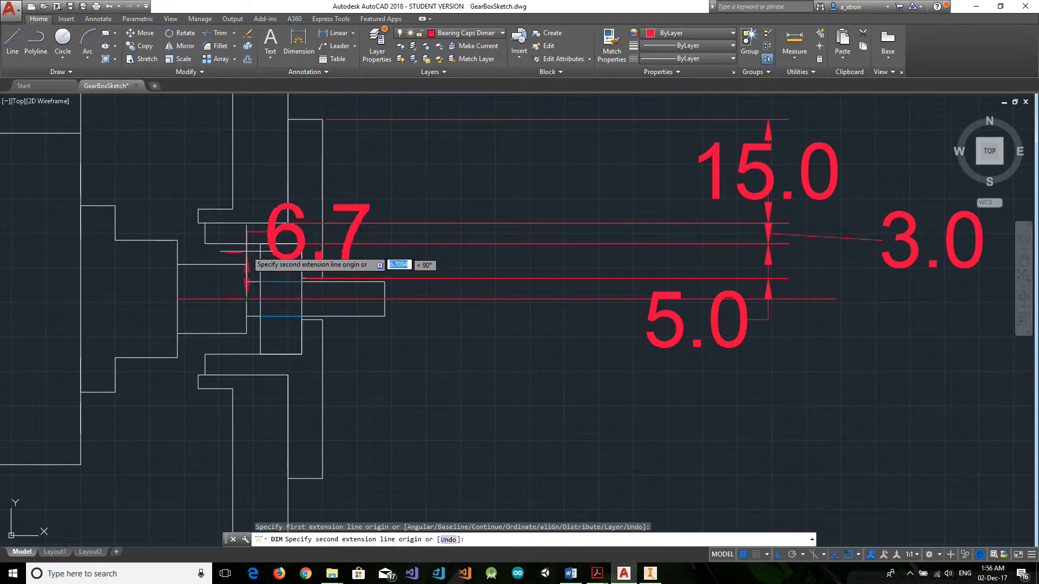
left_click(246, 244)
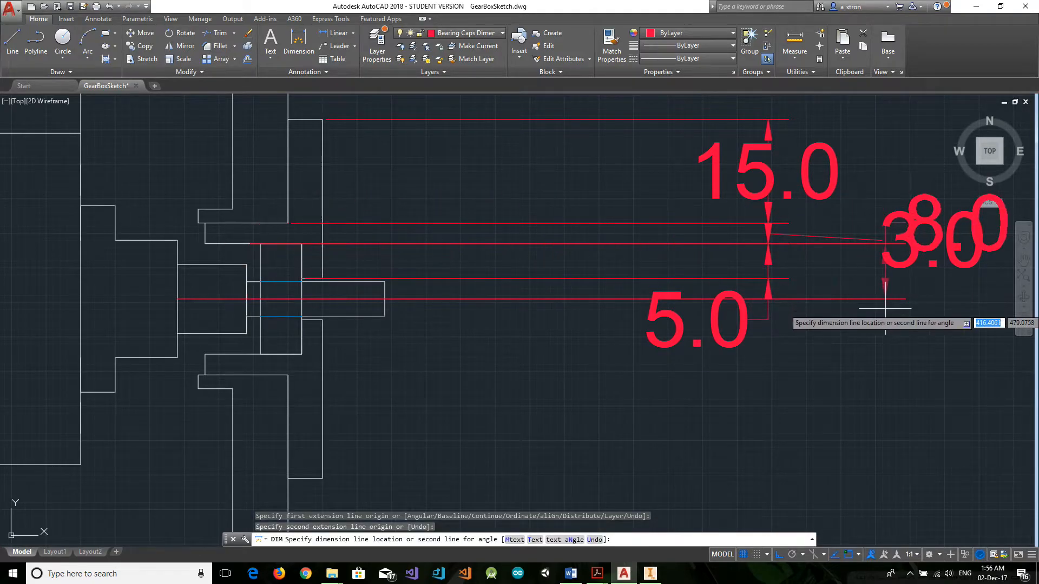
left_click(989, 324)
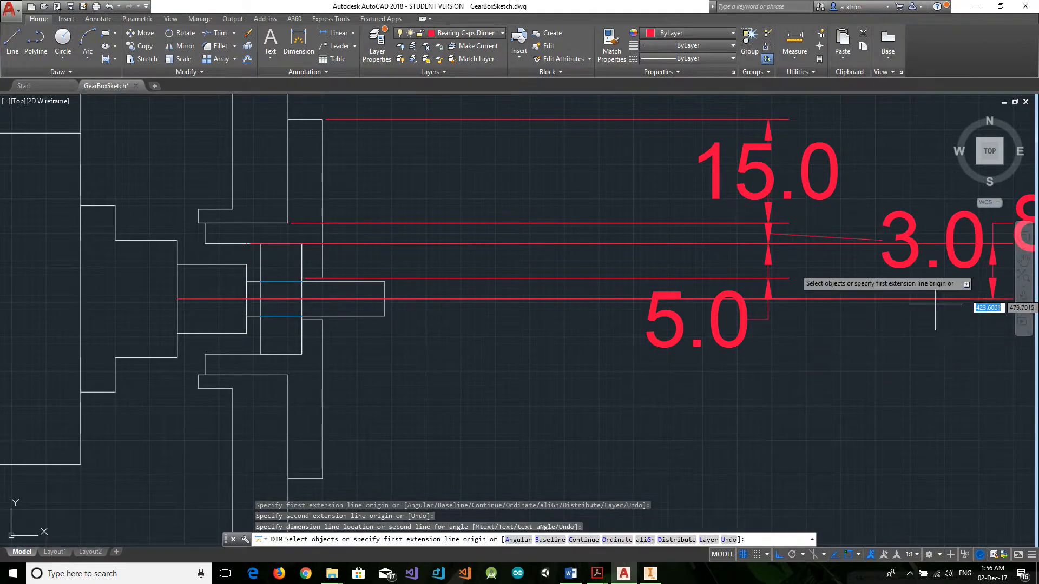
left_click(990, 153)
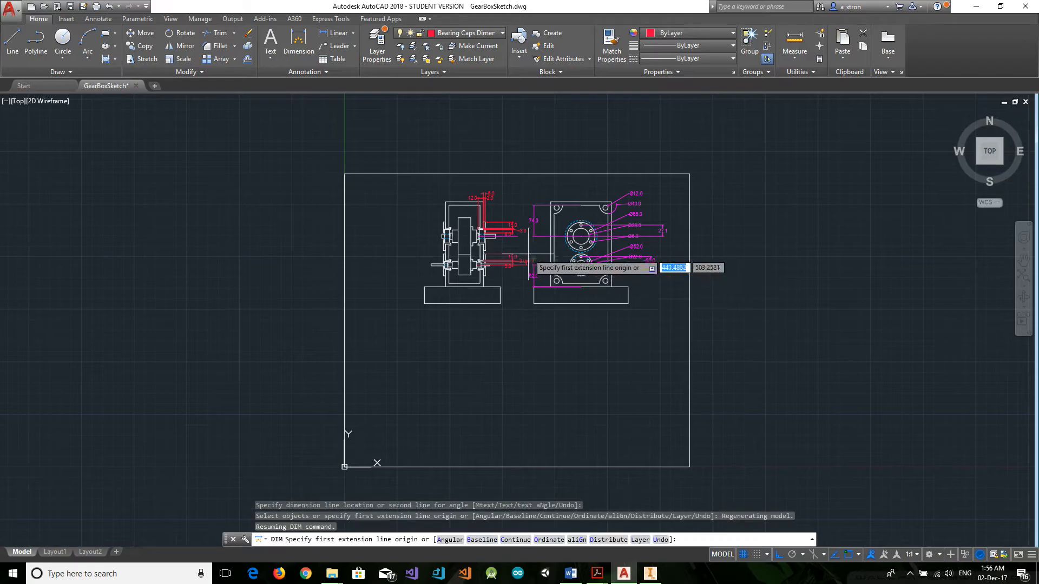
scroll(518, 254, "up", 4)
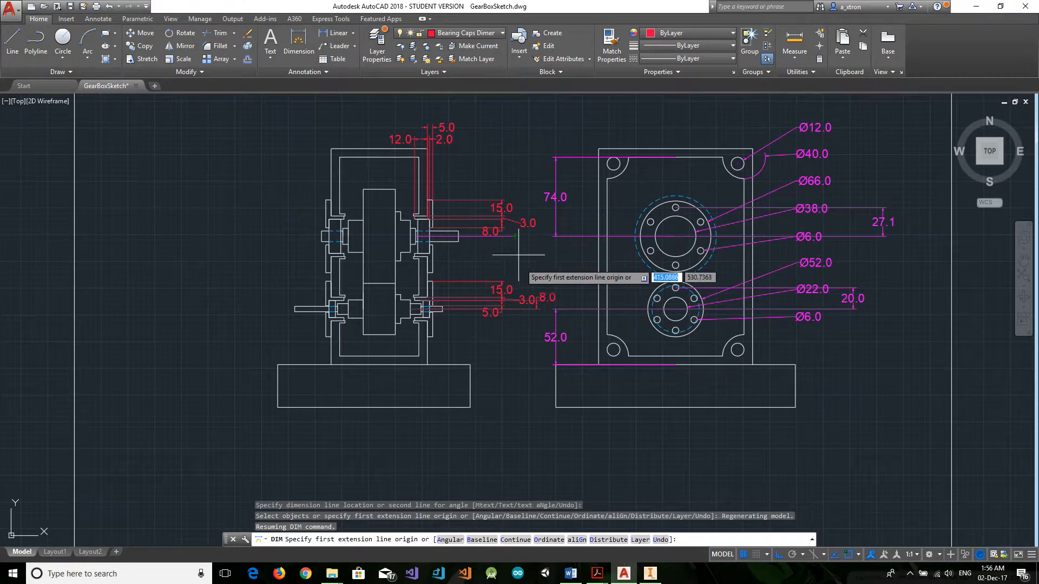
Step: Switch to Inventor and set the distance between the cap profile's sleeve and the axis line to 8 mm
left_click(650, 574)
double_click(741, 302)
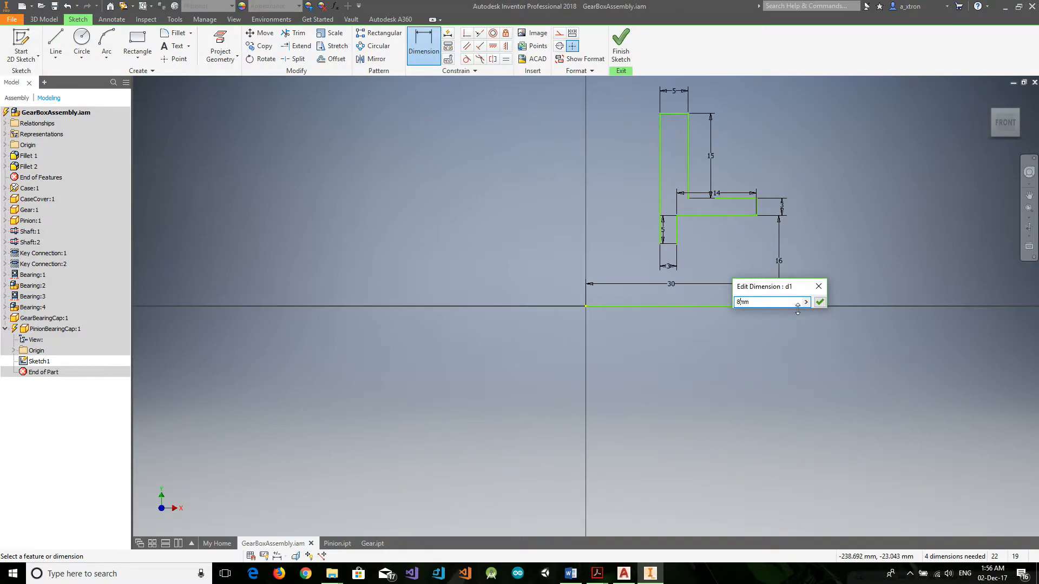
left_click(820, 303)
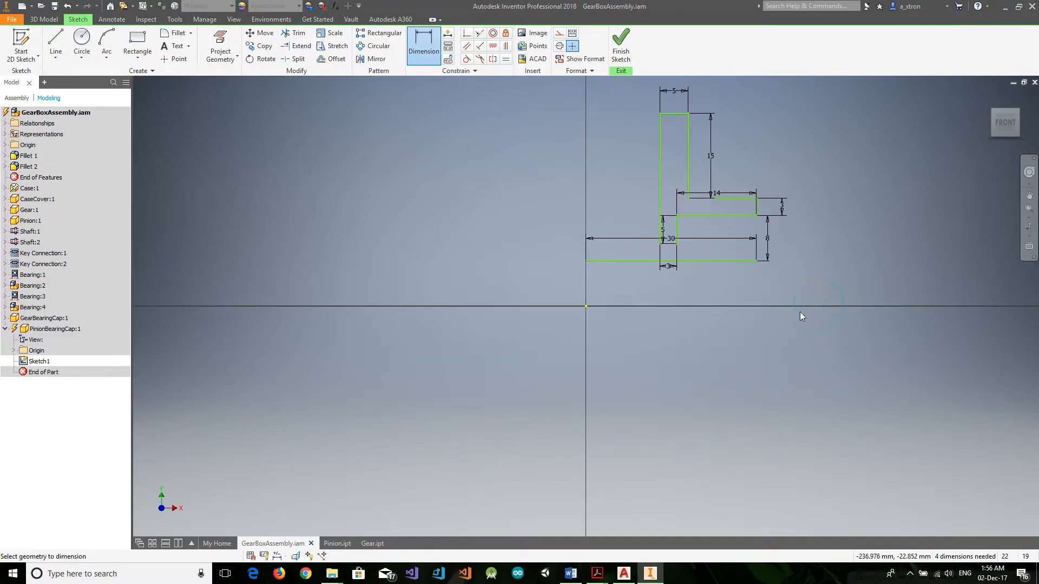
Step: Recheck the centreline-to-bearing distance for the pinion in the AutoCAD sketch, leave the dimension command, and return to Inventor
left_click(624, 574)
scroll(446, 331, "down", 4)
scroll(445, 332, "up", 8)
scroll(445, 331, "up", 4)
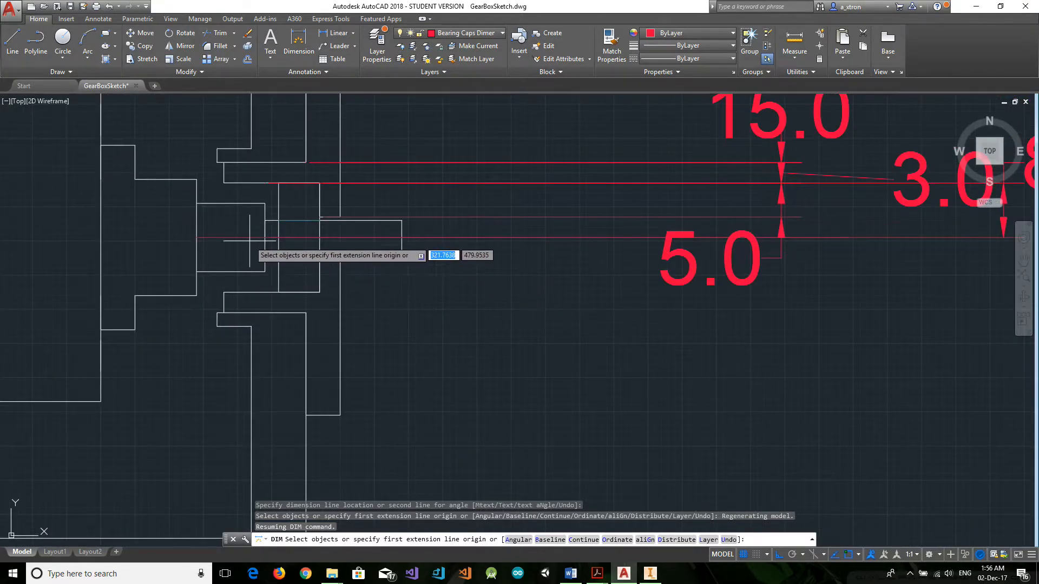
key("Return")
key("Return")
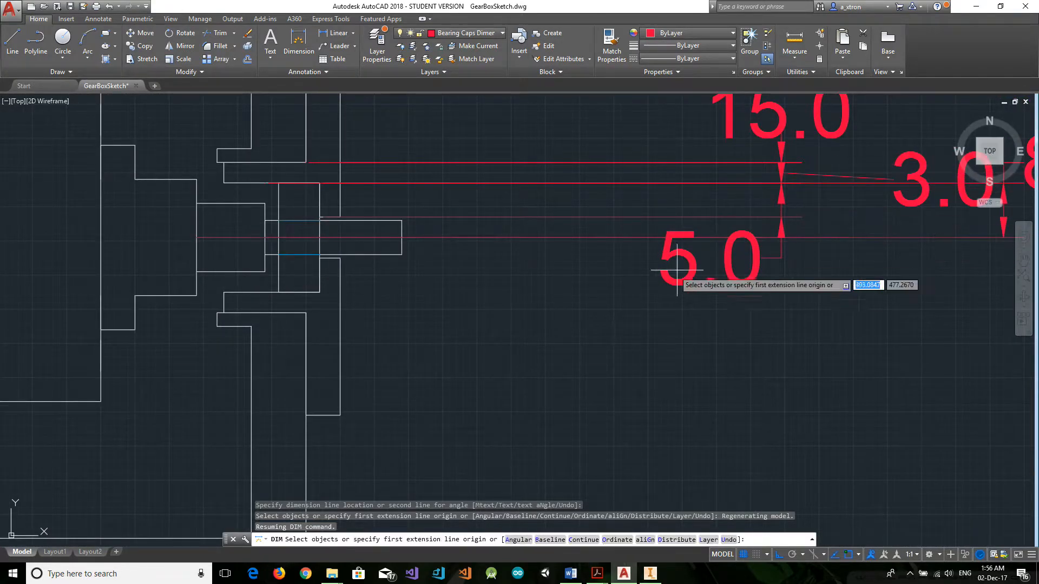
key("Return")
type("c")
key("Return")
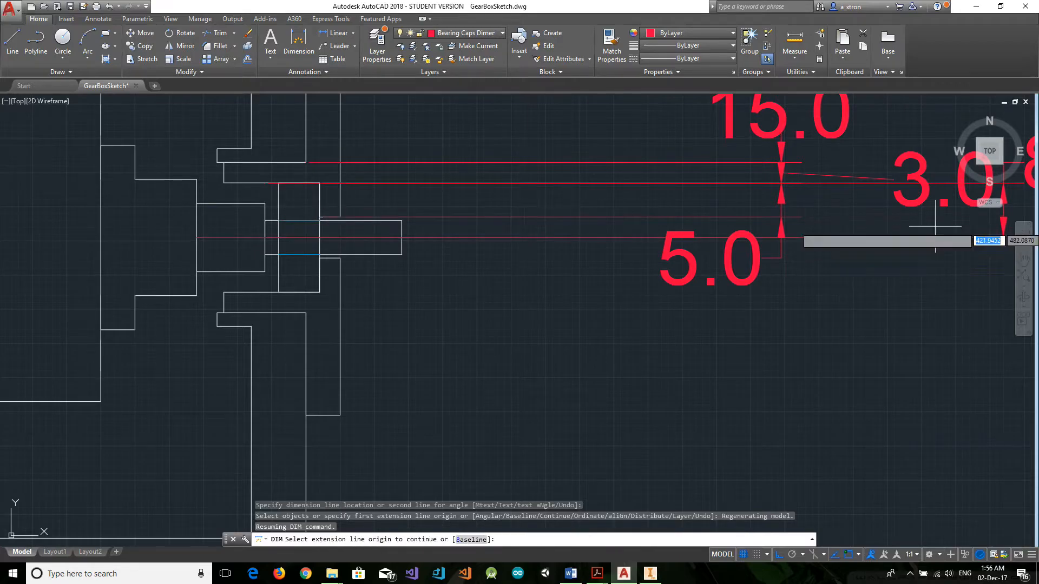
key("Return")
left_click(993, 148)
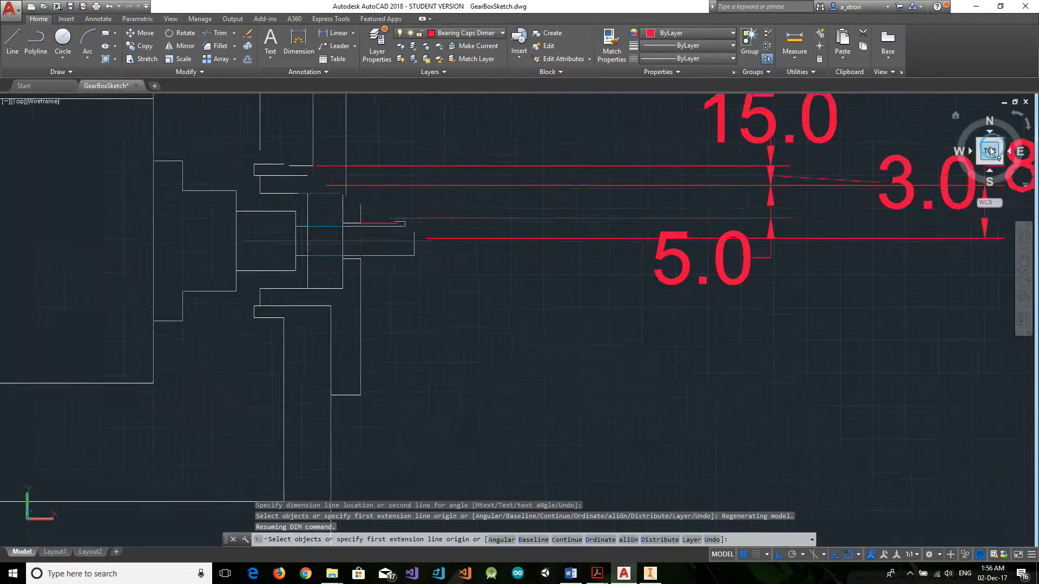
scroll(529, 268, "up", 8)
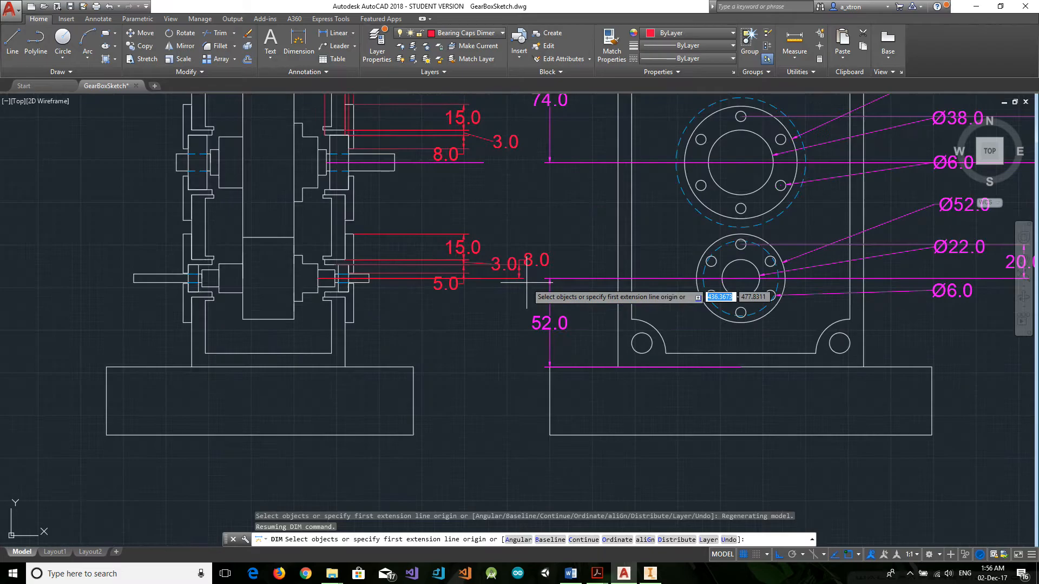
key("Escape")
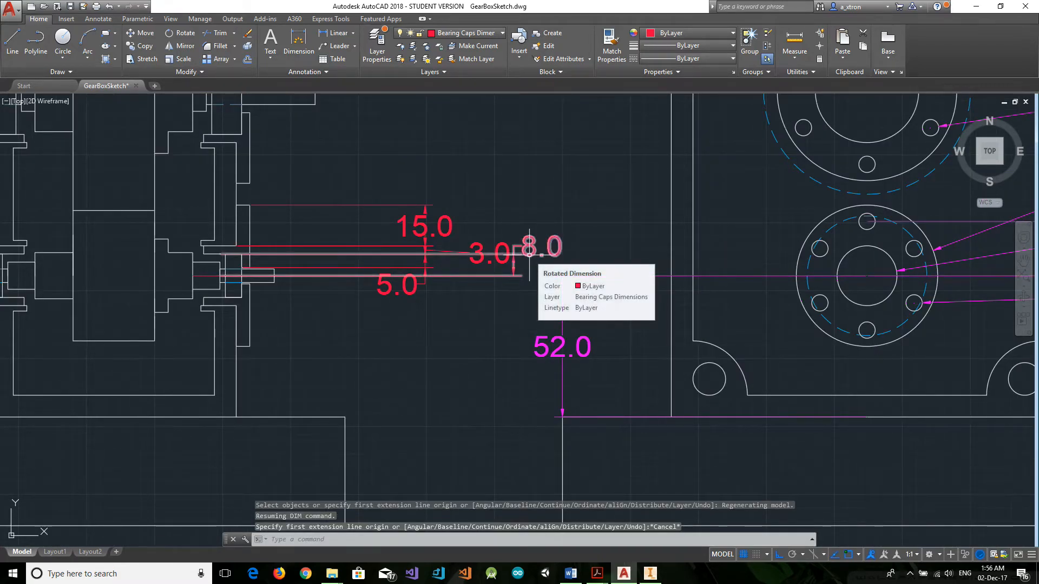
left_click(979, 6)
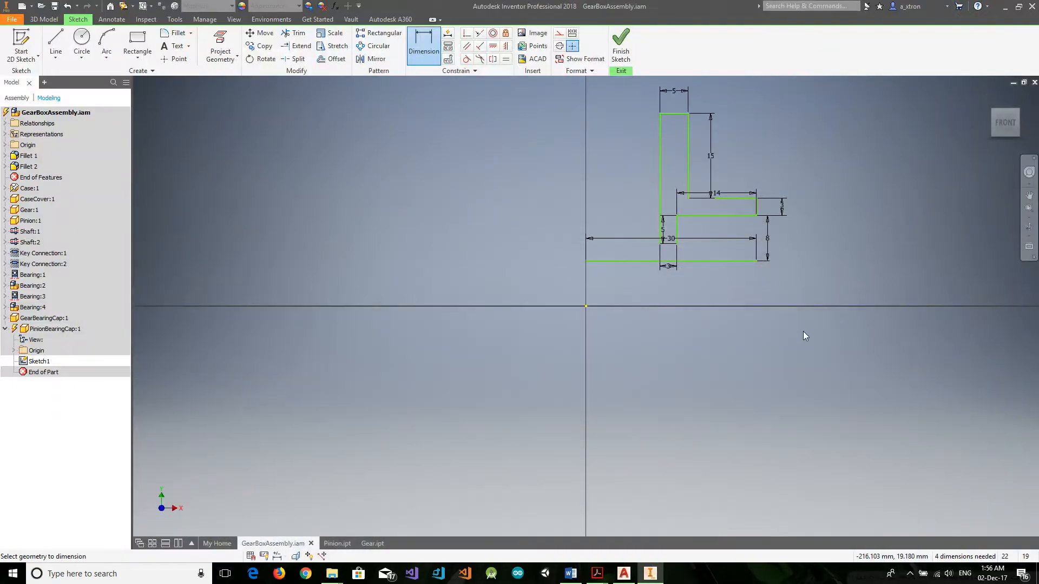
Step: Finish the sketch and revolve the pinion cap profile fully around the 30 mm axis line
left_click(620, 44)
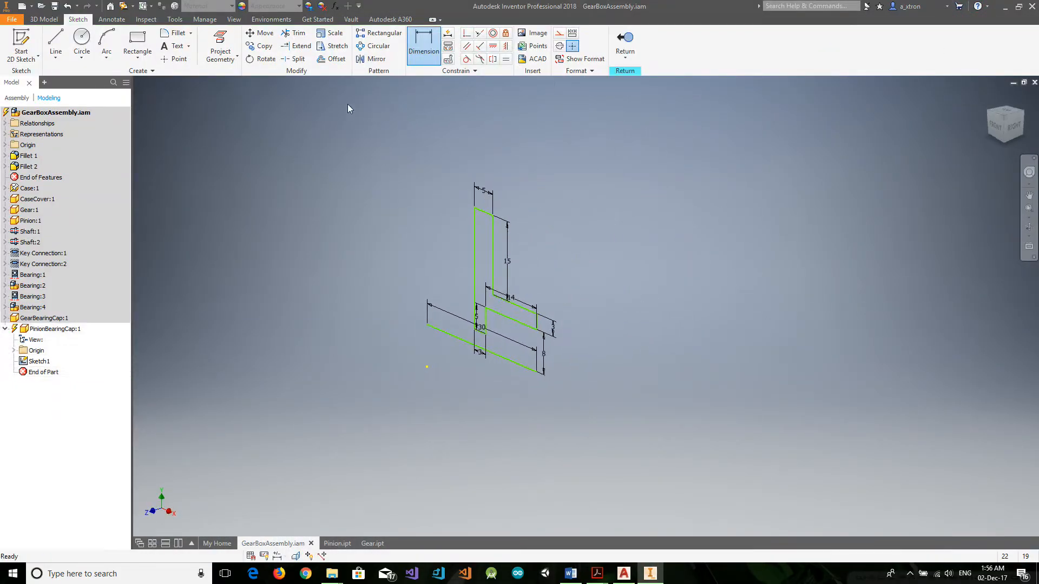
left_click(44, 19)
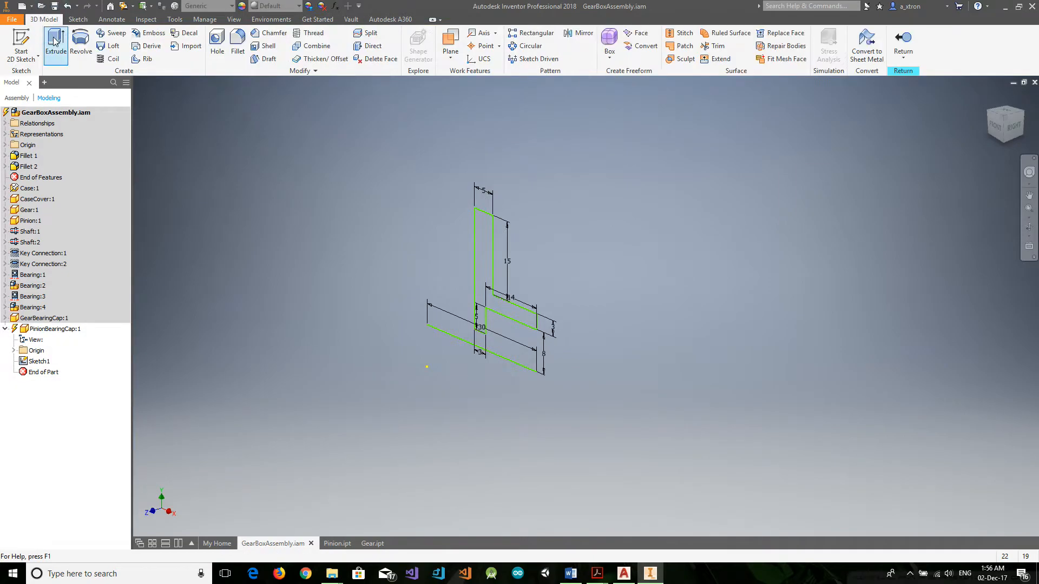
left_click(80, 42)
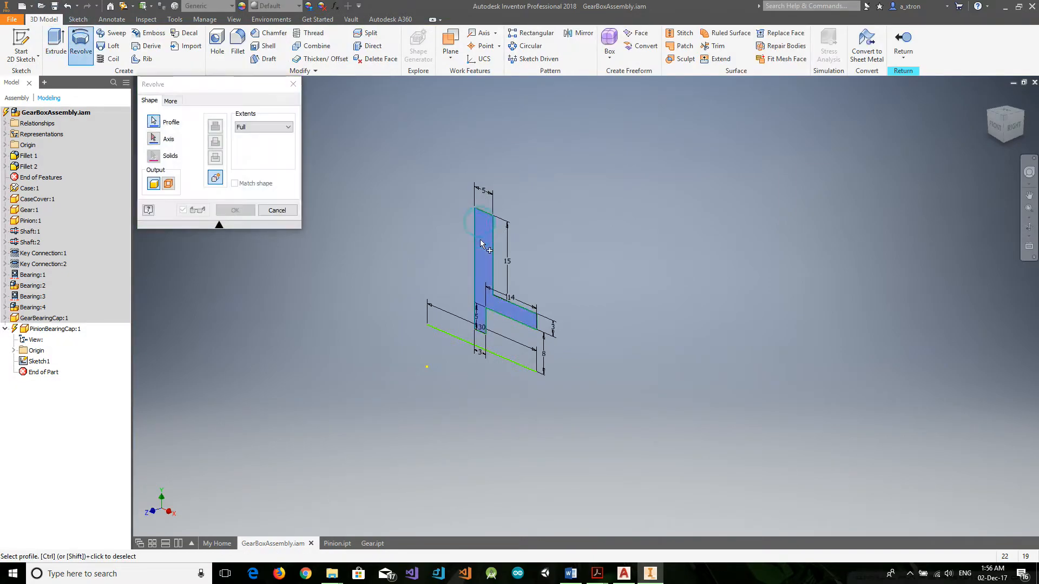
left_click(161, 140)
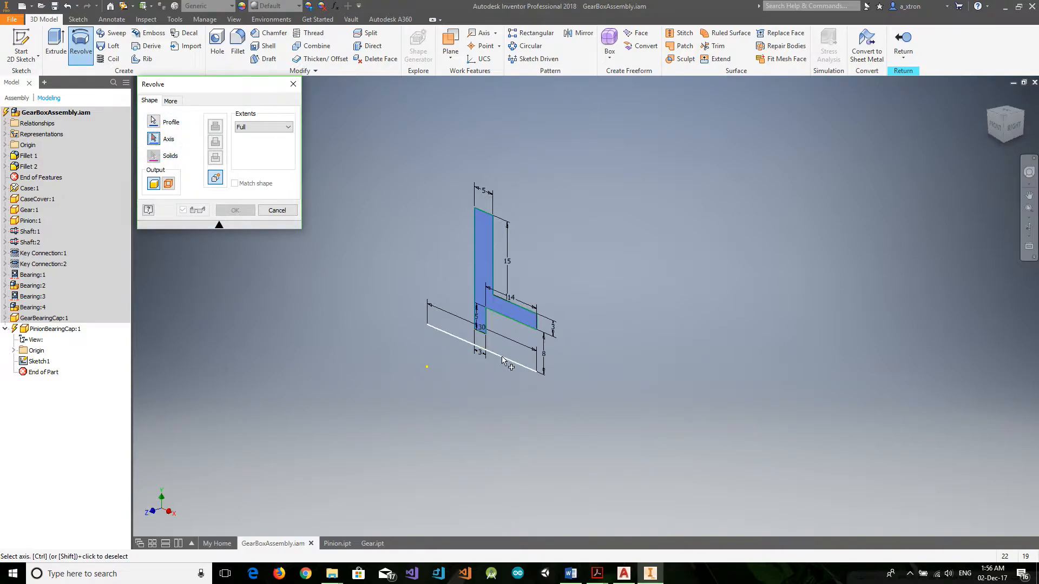
left_click(495, 343)
left_click(234, 210)
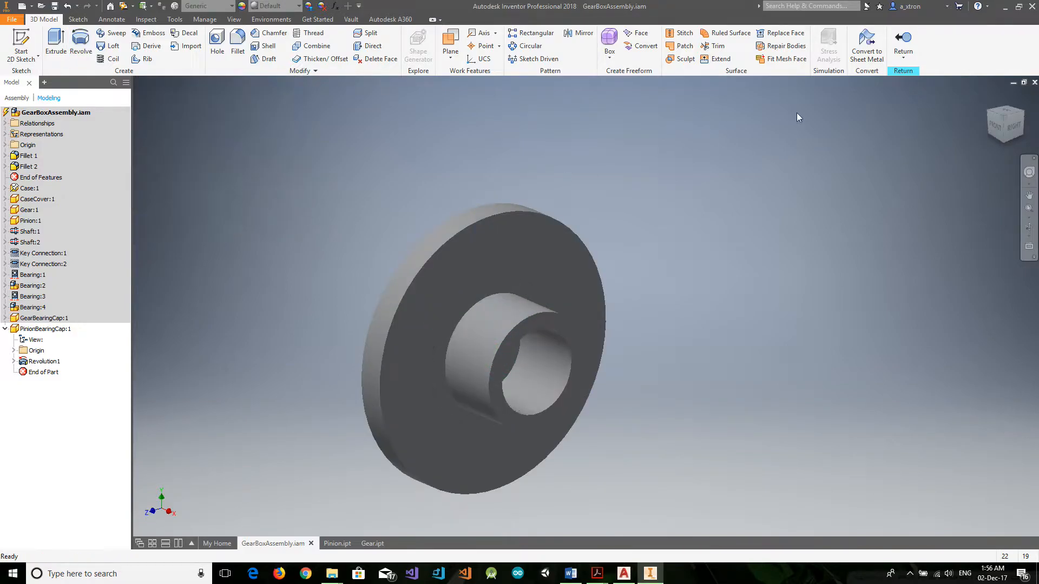
Step: Start a new sketch on the flat outer face of the pinion bearing cap
left_click(989, 112)
scroll(592, 449, "down", 5)
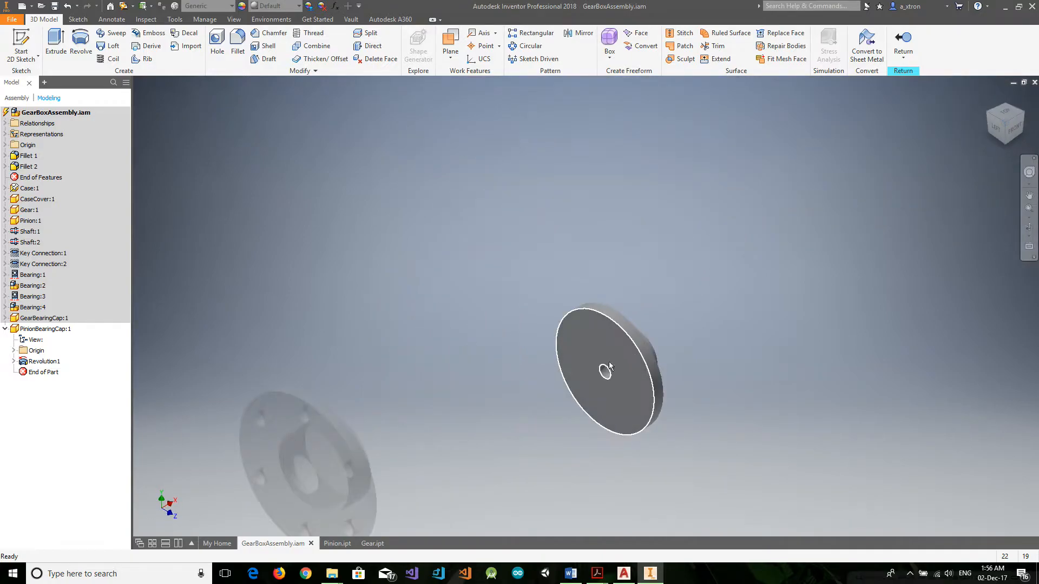
left_click(615, 361)
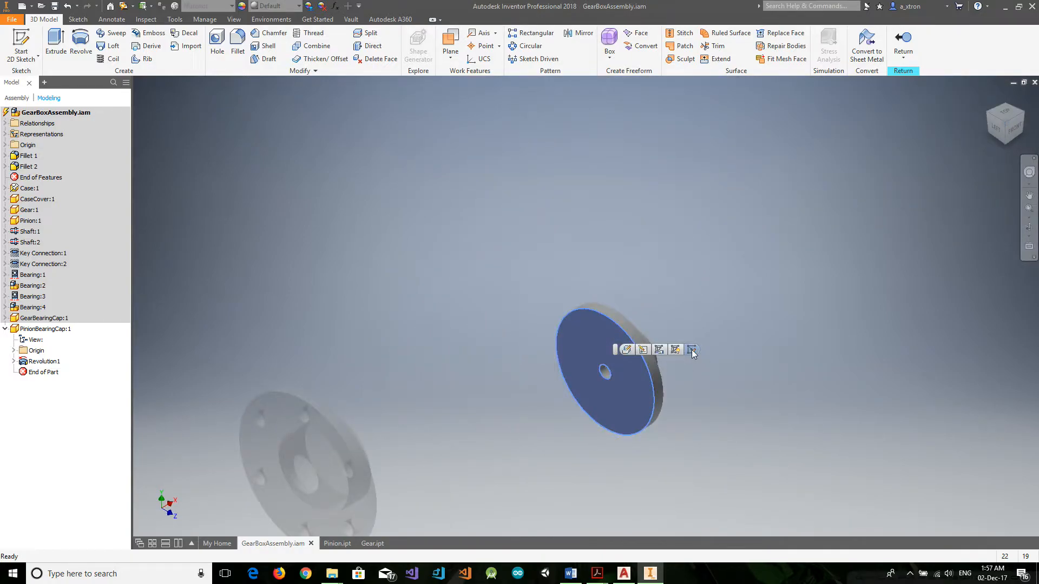
left_click(693, 349)
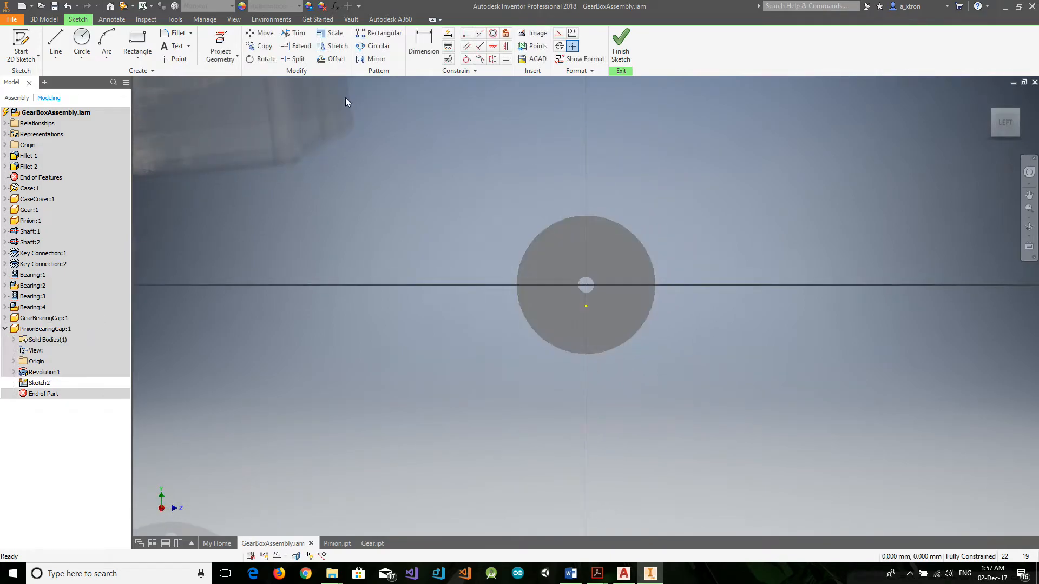
Step: Sketch a reference circle around the central hole of the pinion bearing cap, centred on the cap's centre point
left_click(93, 43)
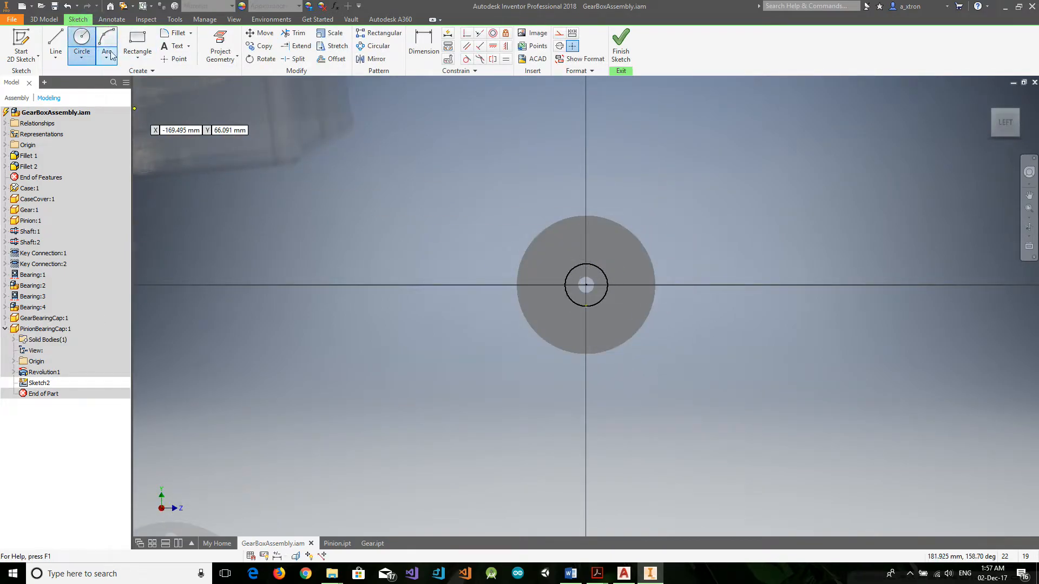
left_click(587, 285)
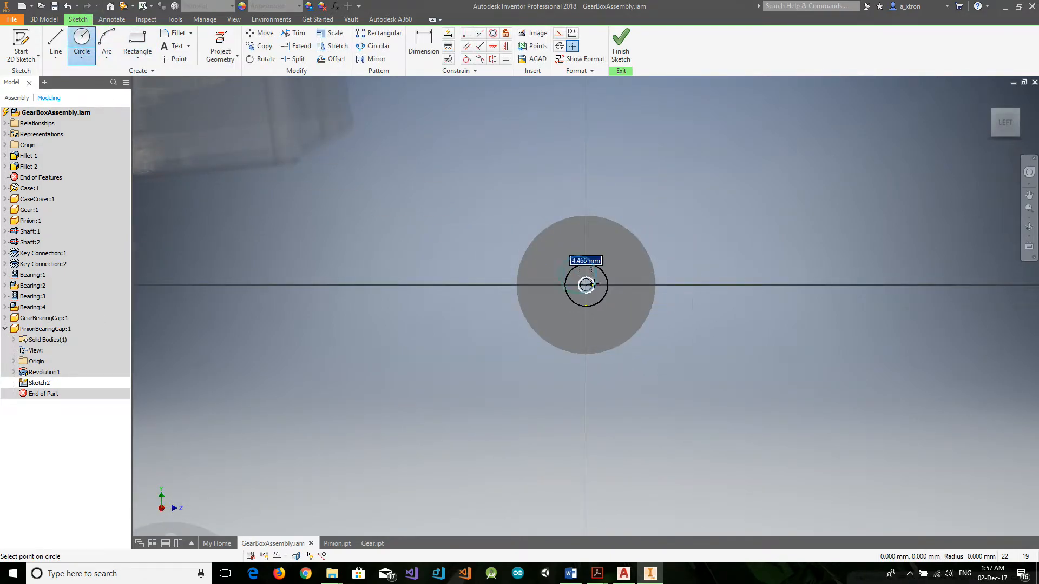
left_click(607, 284)
left_click(87, 43)
left_click(586, 285)
left_click(588, 256)
Step: Sketch an 18 mm vertical line upward from the cap's centre and a 4 mm diameter bolt-hole circle at its end
left_click(56, 44)
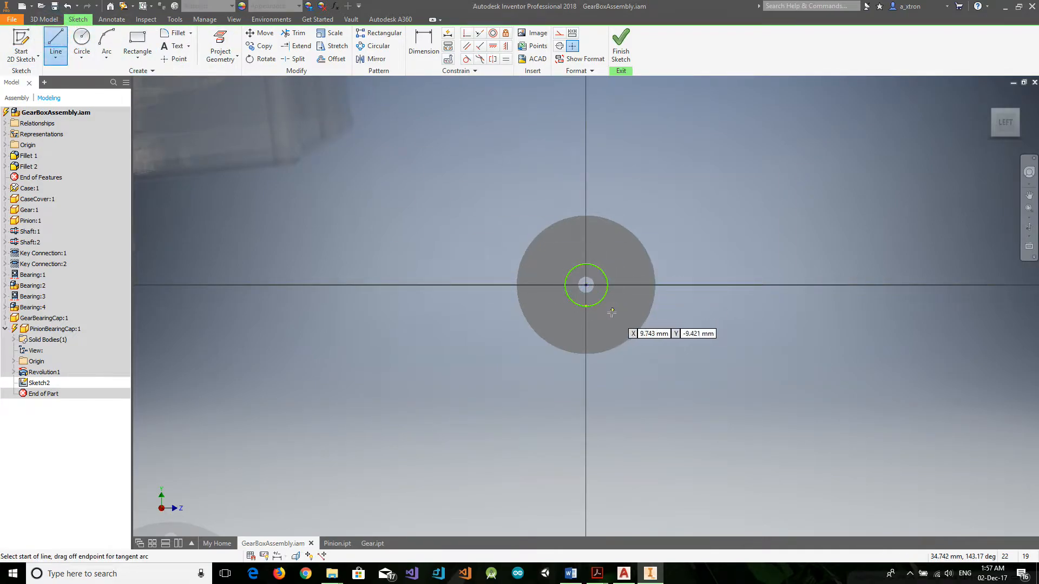
left_click(586, 284)
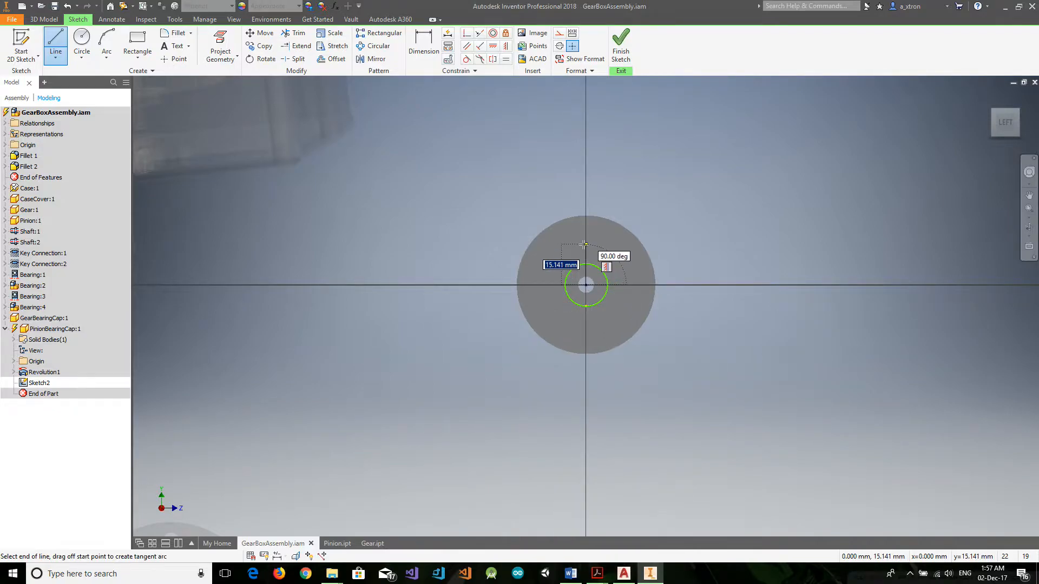
key("Return")
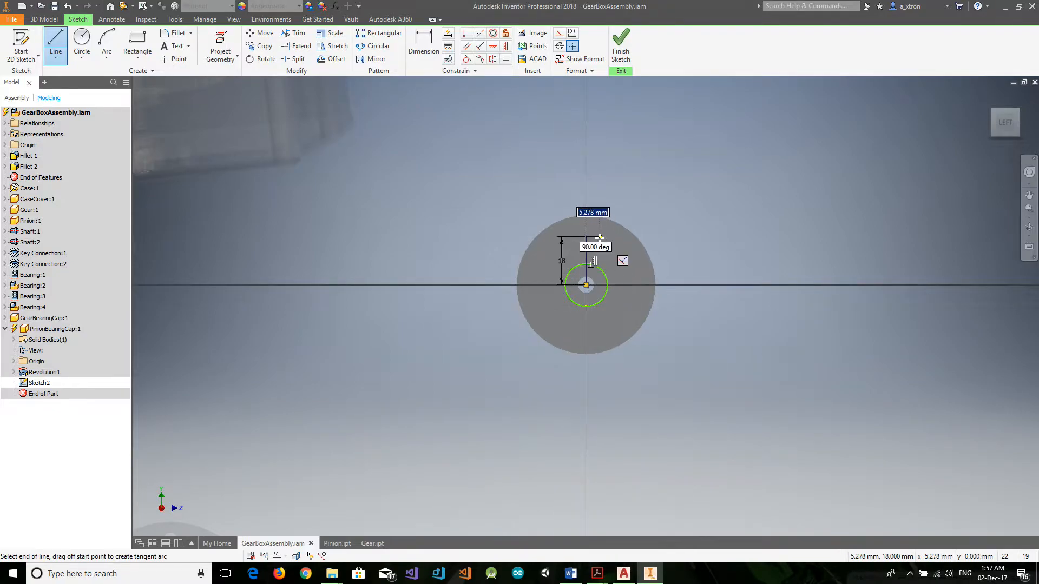
left_click(82, 43)
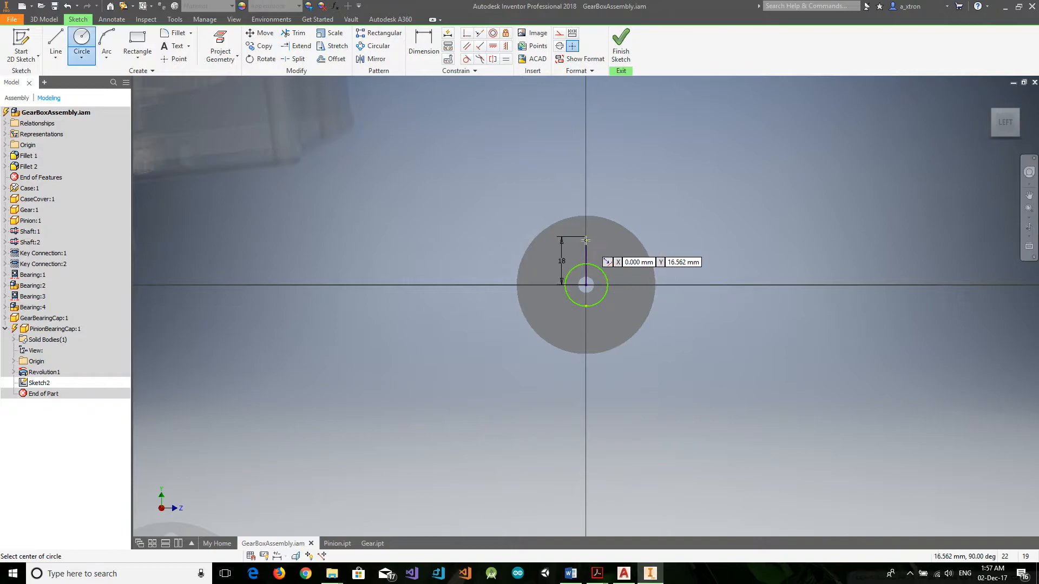
left_click(586, 236)
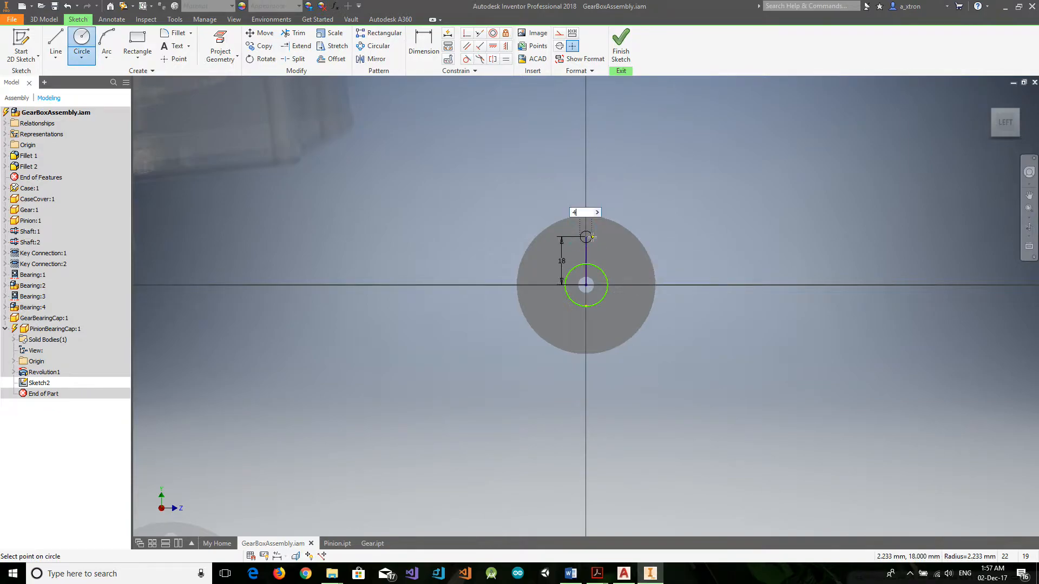
key("Return")
key("Escape")
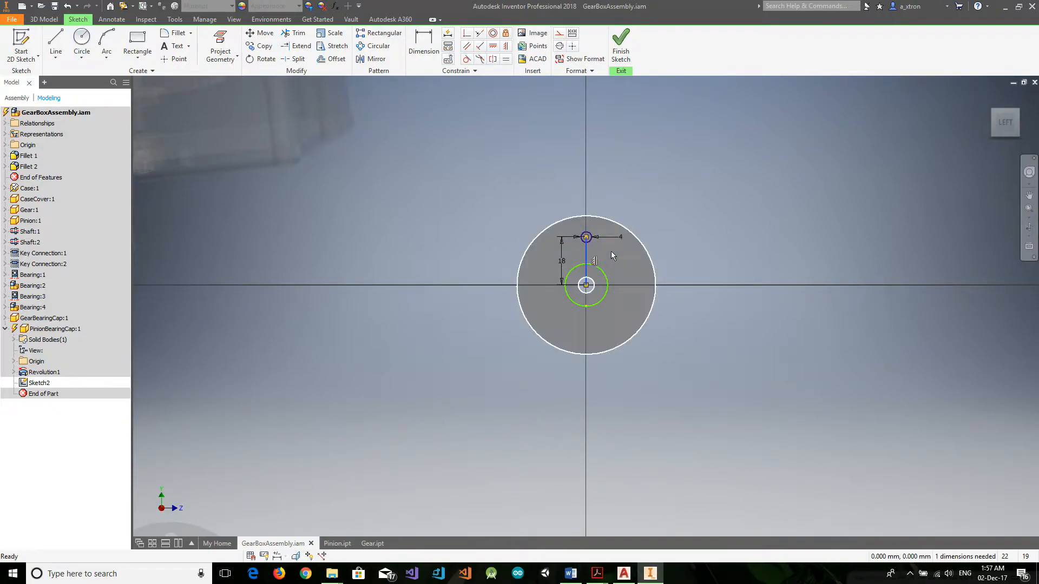
Step: Delete the 18 mm line and pattern the 4 mm circle six times over 360 degrees around the centre circle
key("Delete")
left_click(365, 45)
left_click(587, 242)
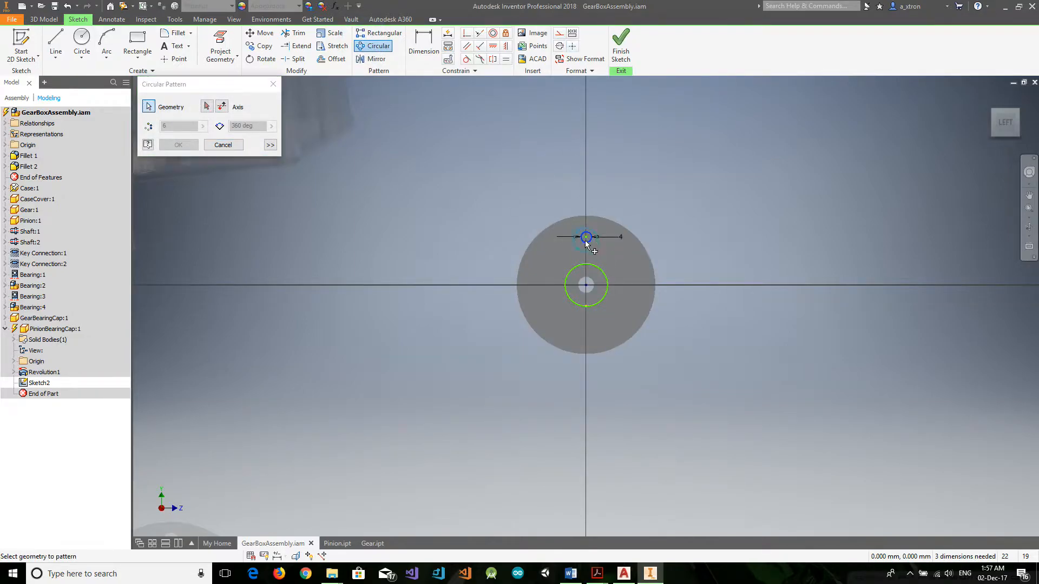
left_click(212, 109)
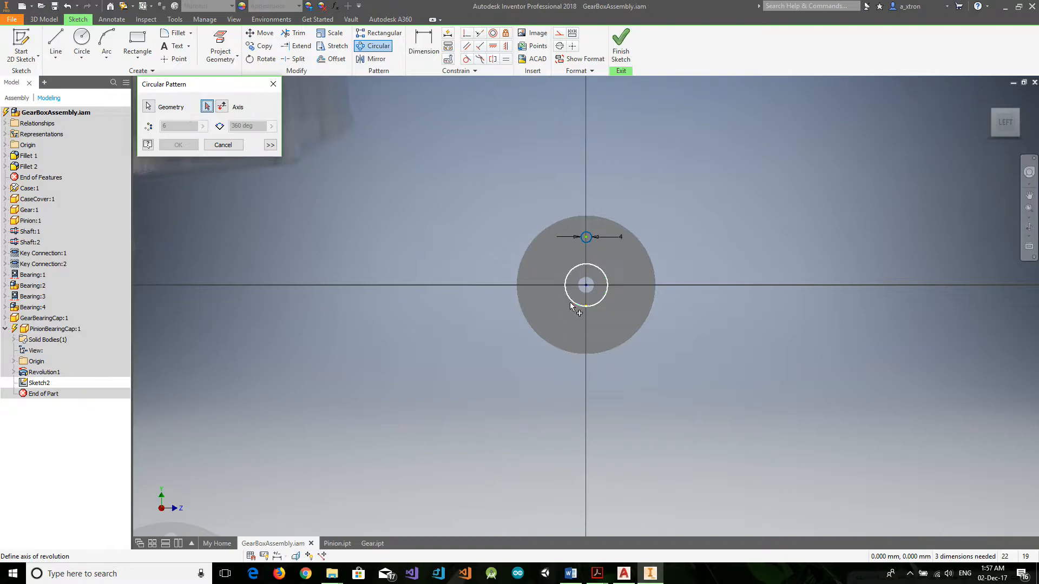
left_click(579, 306)
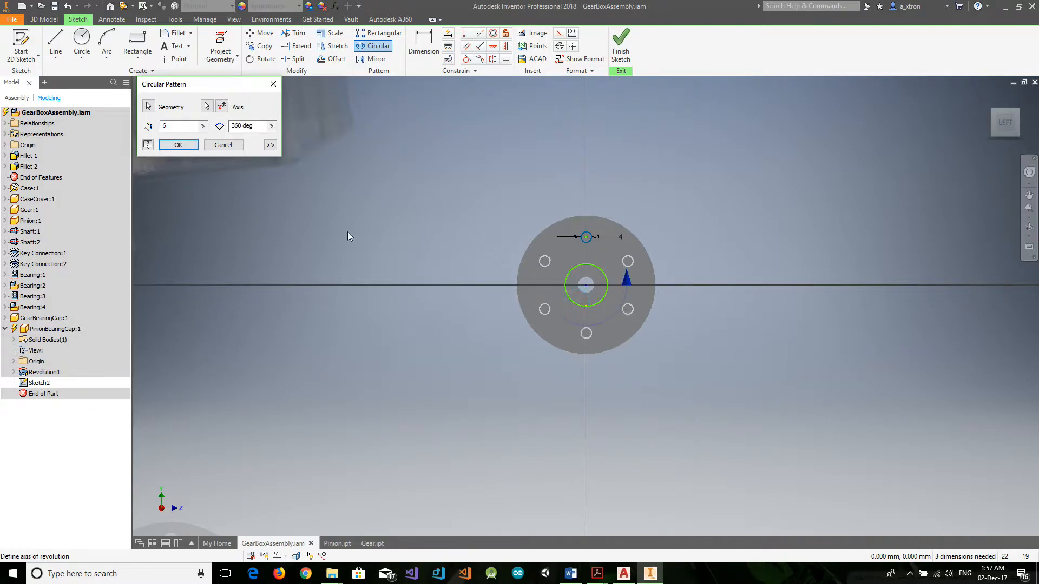
left_click(181, 145)
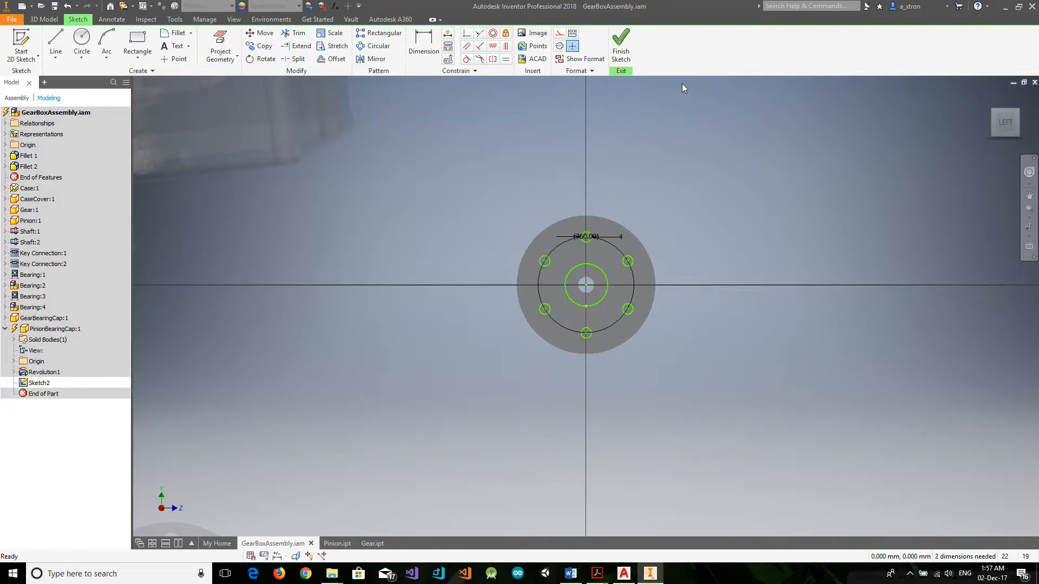
Step: Finish the sketch and extrude the six small circles as a 10 mm cut through the pinion bearing cap's flange
left_click(621, 46)
left_click(55, 41)
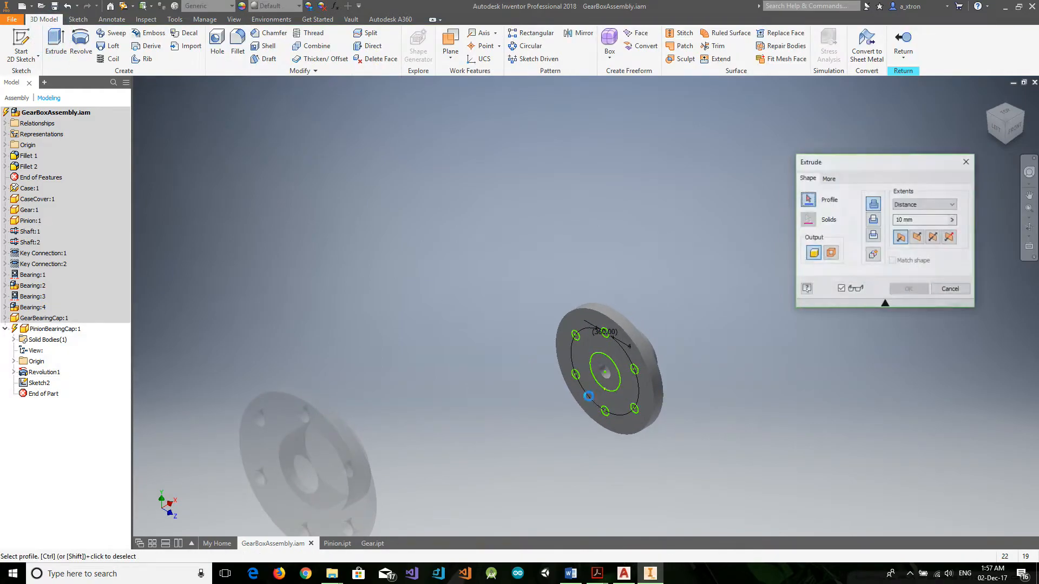
scroll(595, 401, "down", 3)
left_click(671, 353)
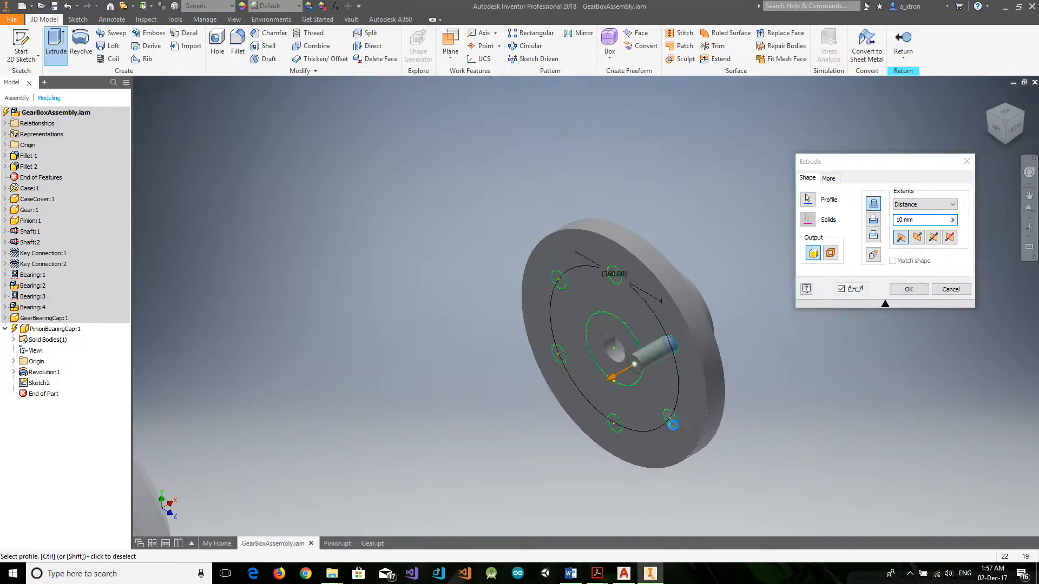
left_click(670, 419)
left_click(605, 422)
left_click(560, 357)
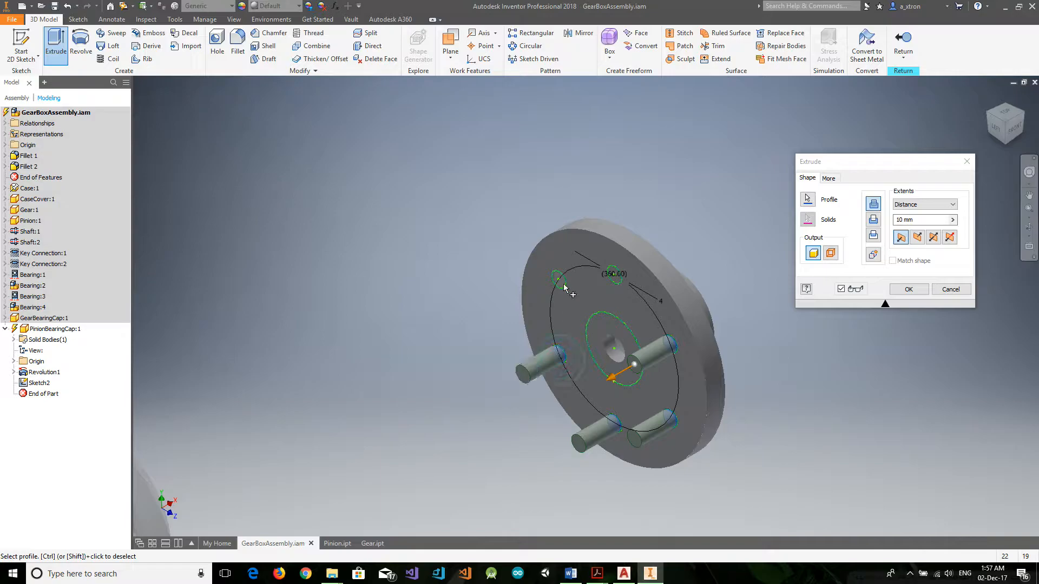
left_click(561, 281)
left_click(615, 282)
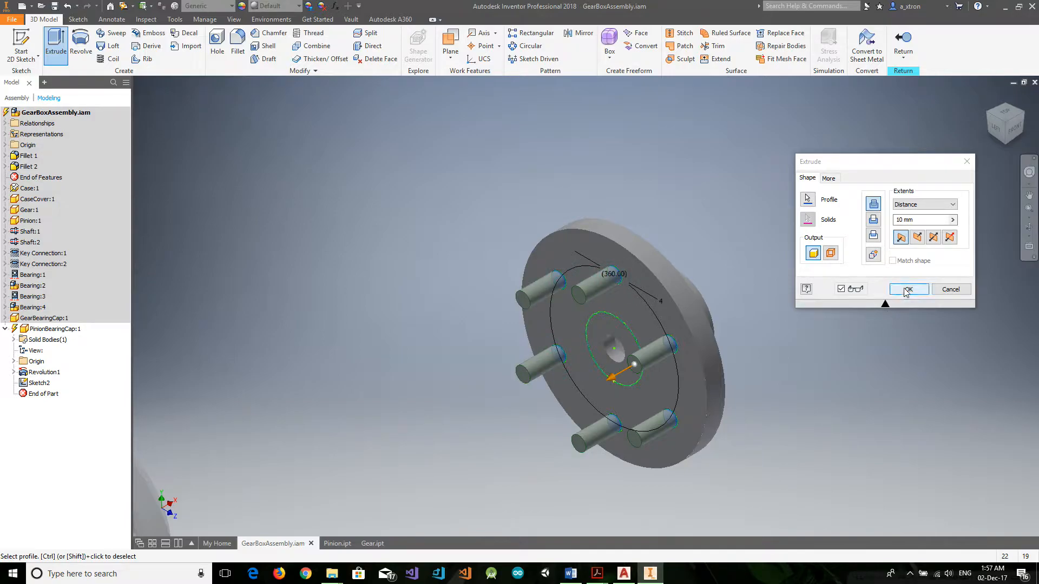
left_click(873, 219)
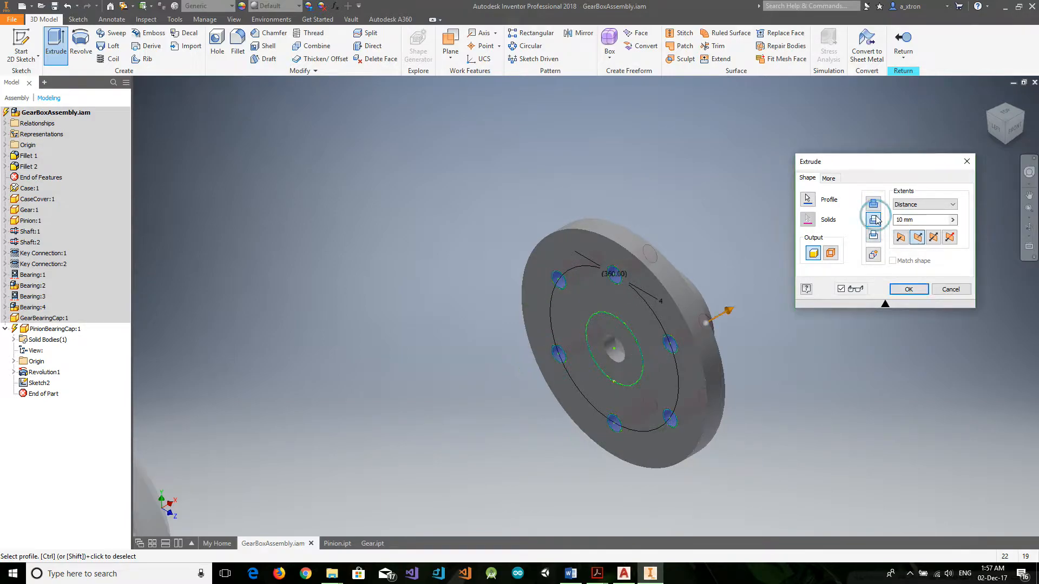
left_click(909, 289)
Step: Check the finished pinion bearing cap from its sleeve side, return to the gearbox assembly, and save it
left_click(1021, 112)
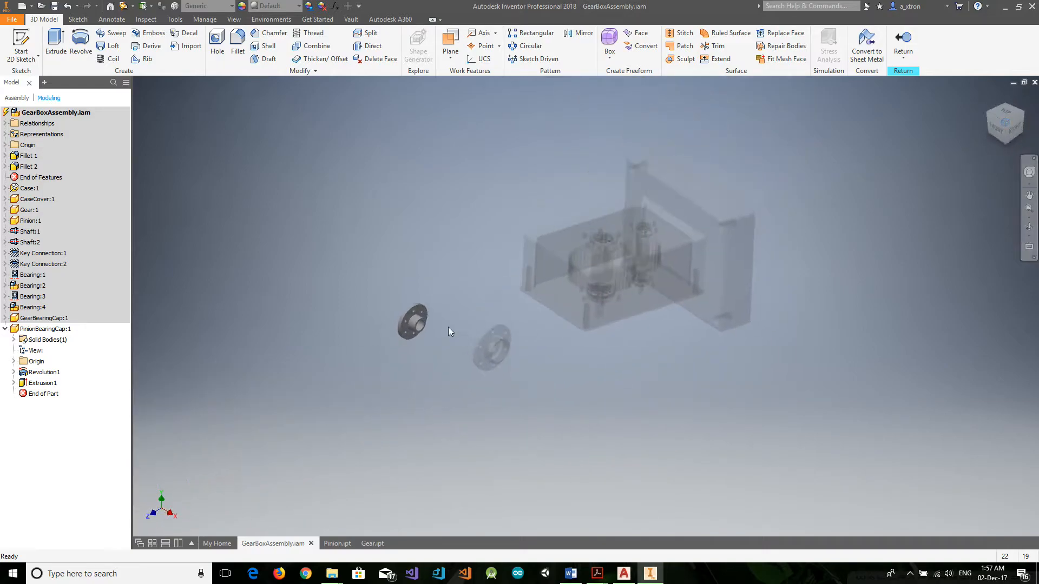
scroll(414, 308, "down", 5)
scroll(414, 312, "down", 3)
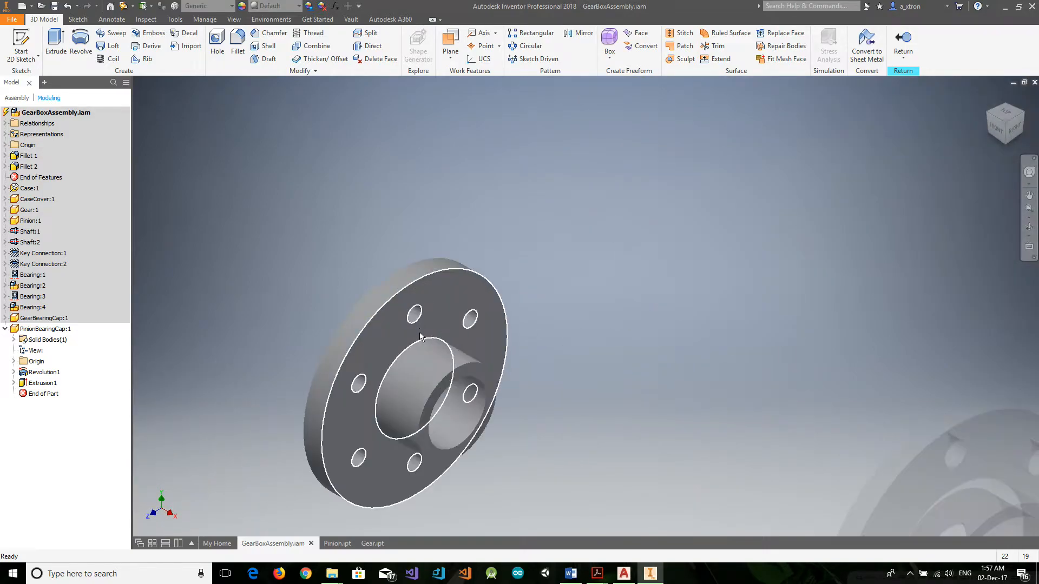
left_click(902, 42)
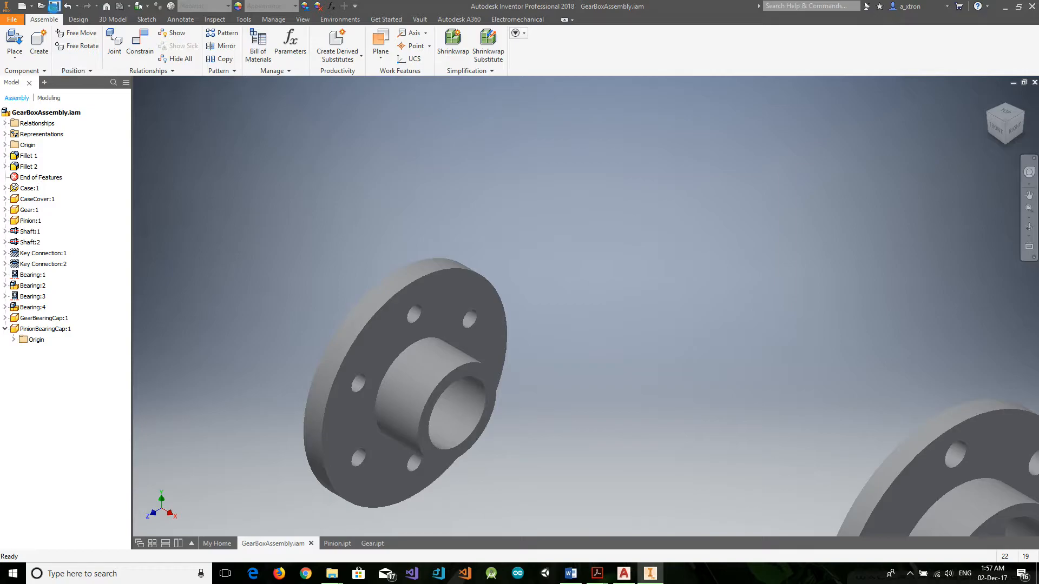
left_click(54, 7)
left_click(575, 239)
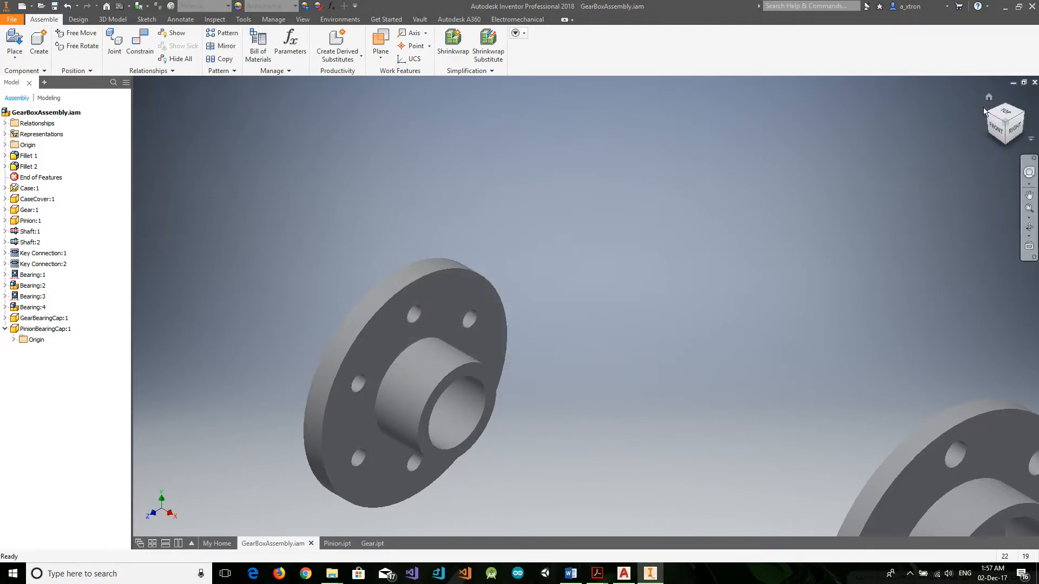
Step: Move the pinion bearing cap closer to the case and paste a second copy of it
left_click(989, 98)
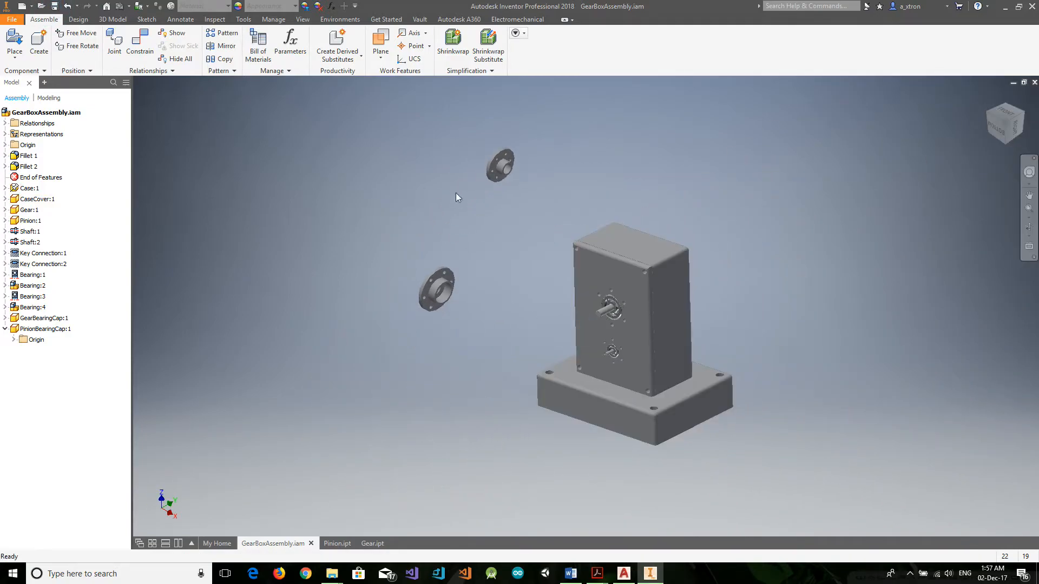
left_click_drag(492, 172, 508, 218)
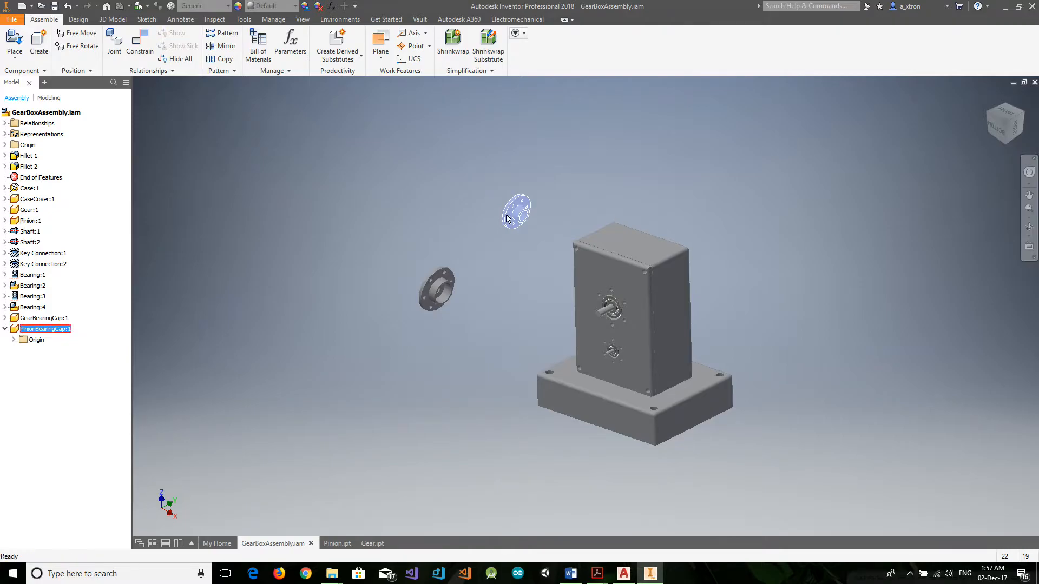
key("ctrl+c")
key("ctrl+v")
Step: Duplicate the gear bearing cap and place one of the two caps below the other
left_click(447, 293)
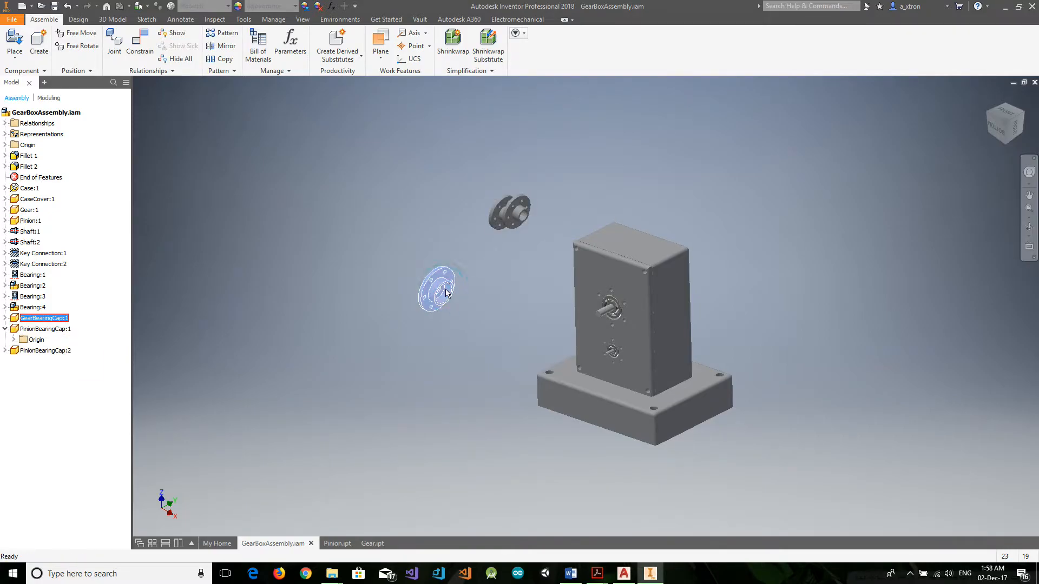
key("ctrl+v")
left_click_drag(458, 282, 437, 328)
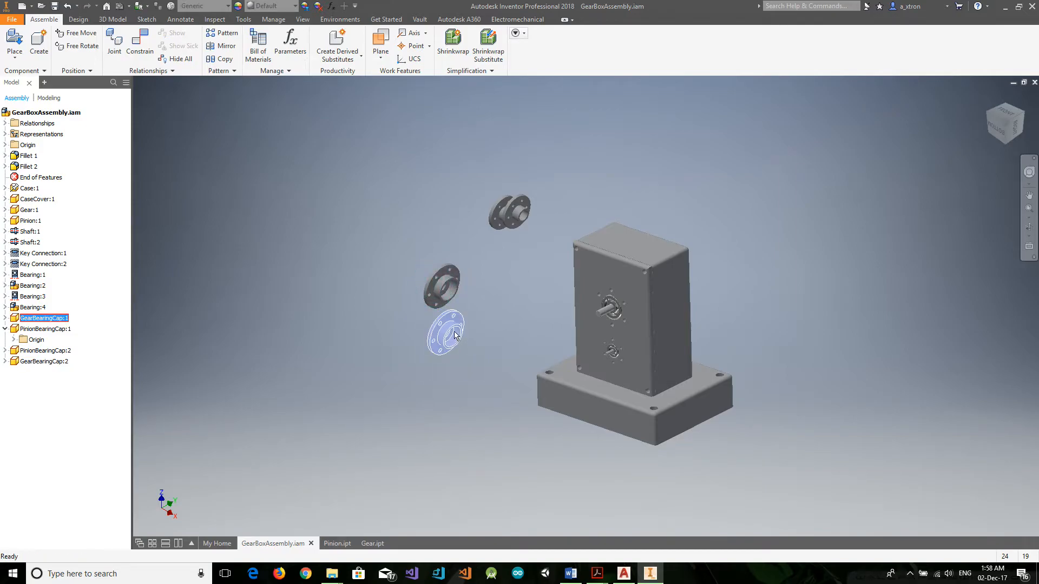
Step: Try to mate the lower gear bearing cap's axis with the pinion shaft's axis at 0 mm offset
left_click(511, 221)
left_click(235, 175)
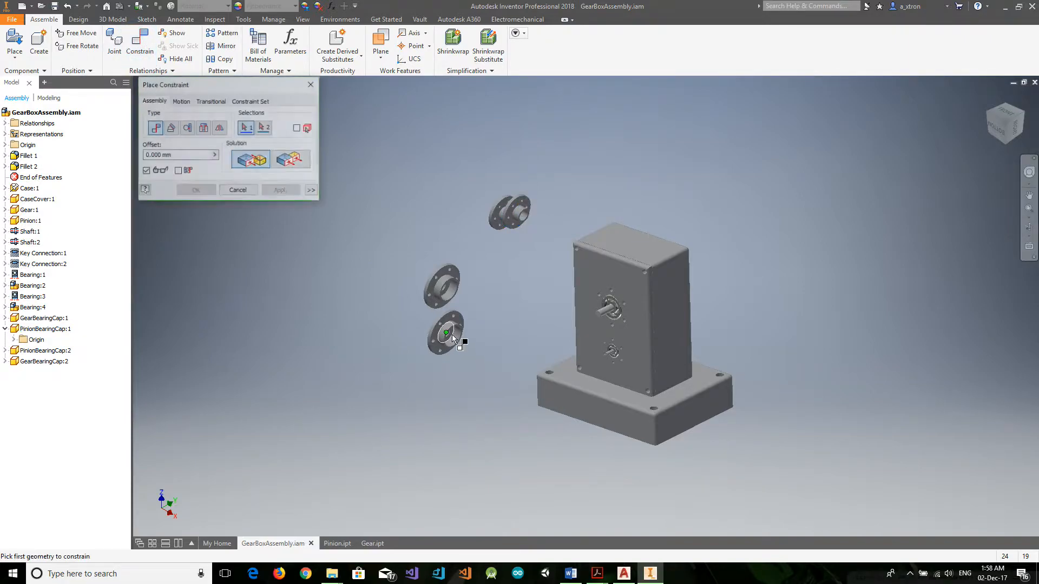
scroll(445, 333, "up", 2)
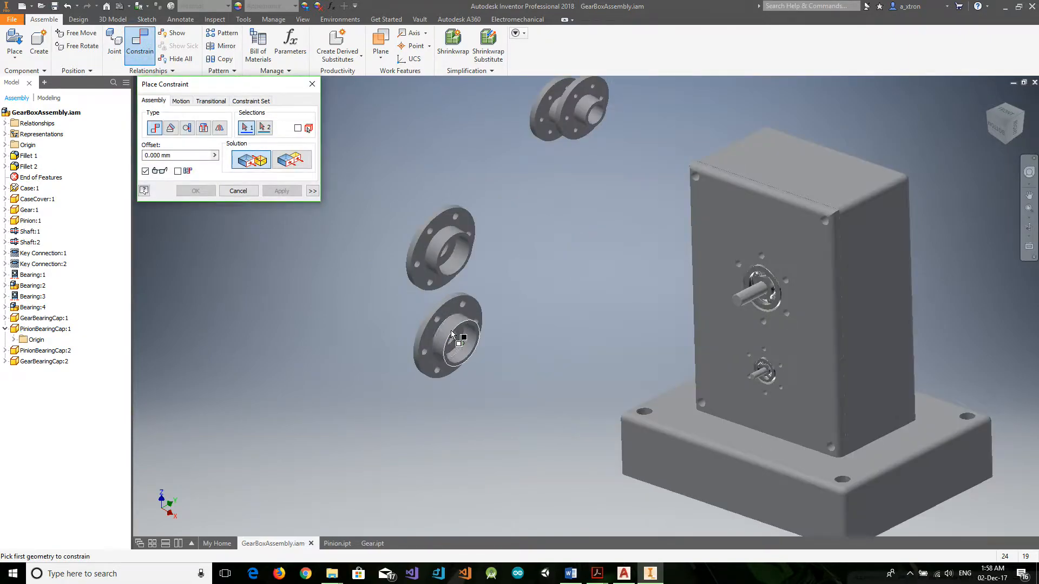
left_click(448, 332)
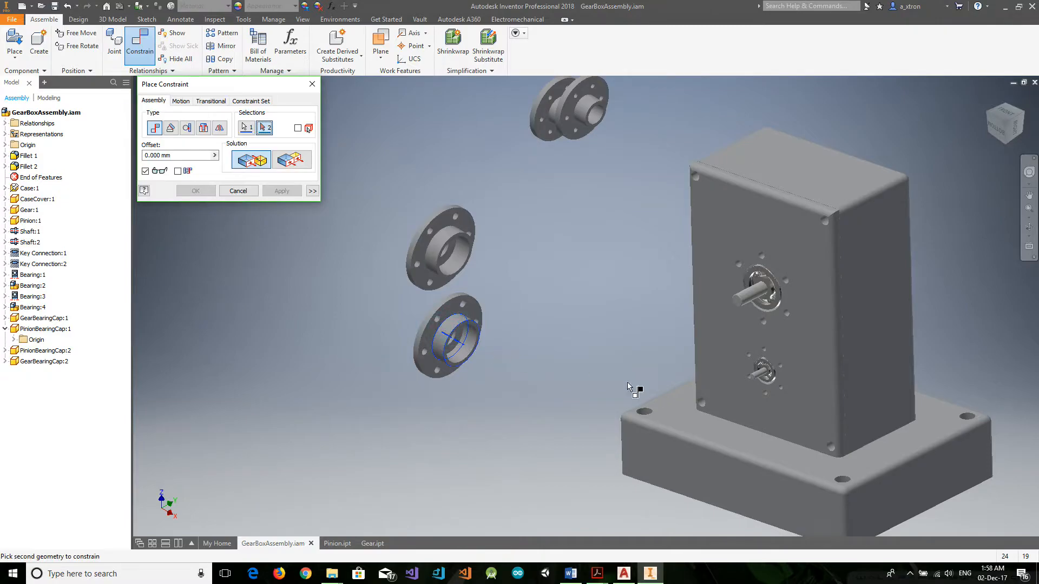
left_click(759, 374)
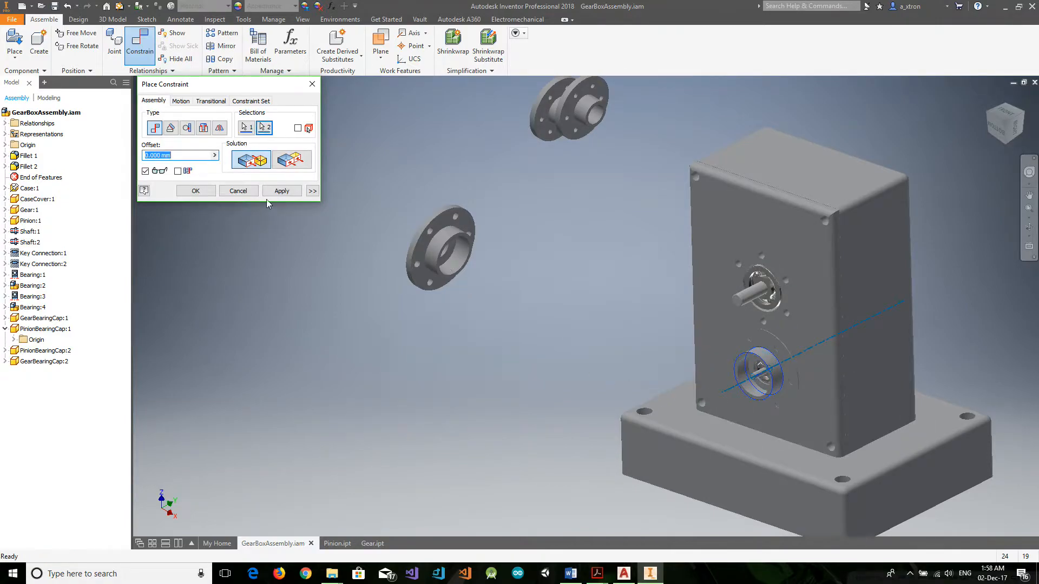
left_click(282, 191)
Step: Try to mate the other gear bearing cap's axis with the gear shaft's axis at 0 mm offset
left_click(457, 244)
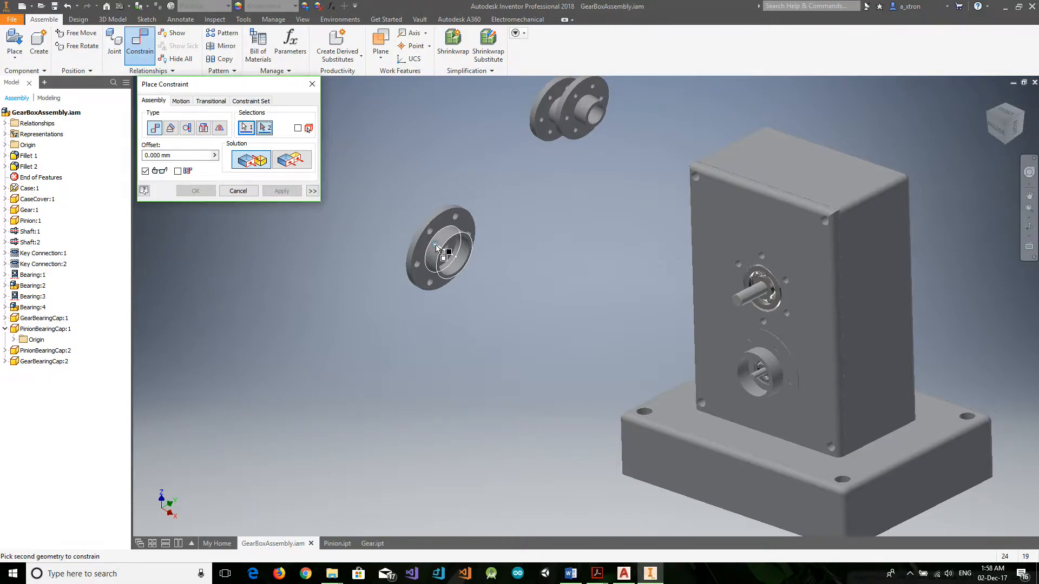
left_click(747, 296)
left_click(281, 191)
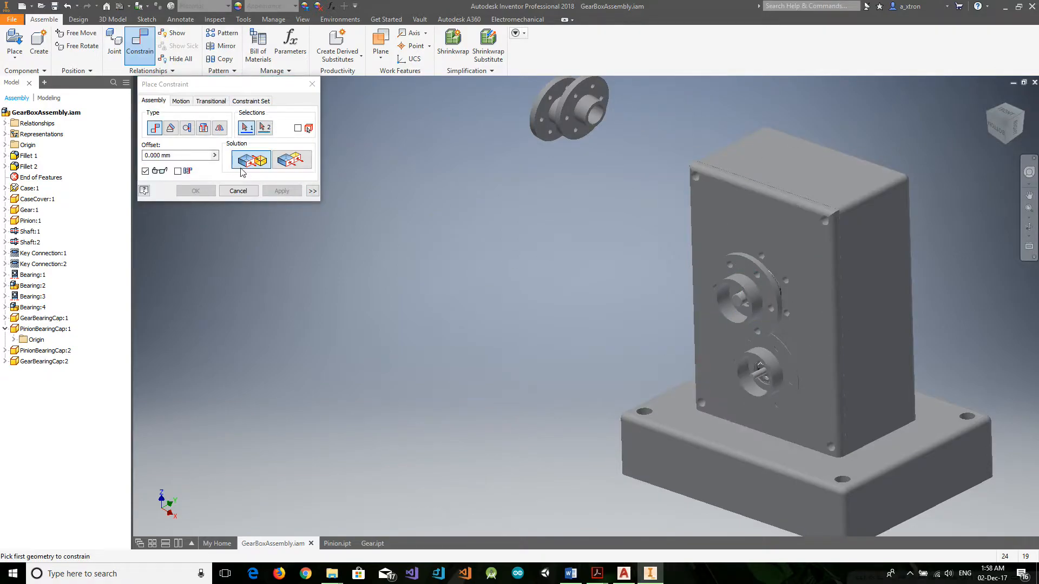
left_click(247, 193)
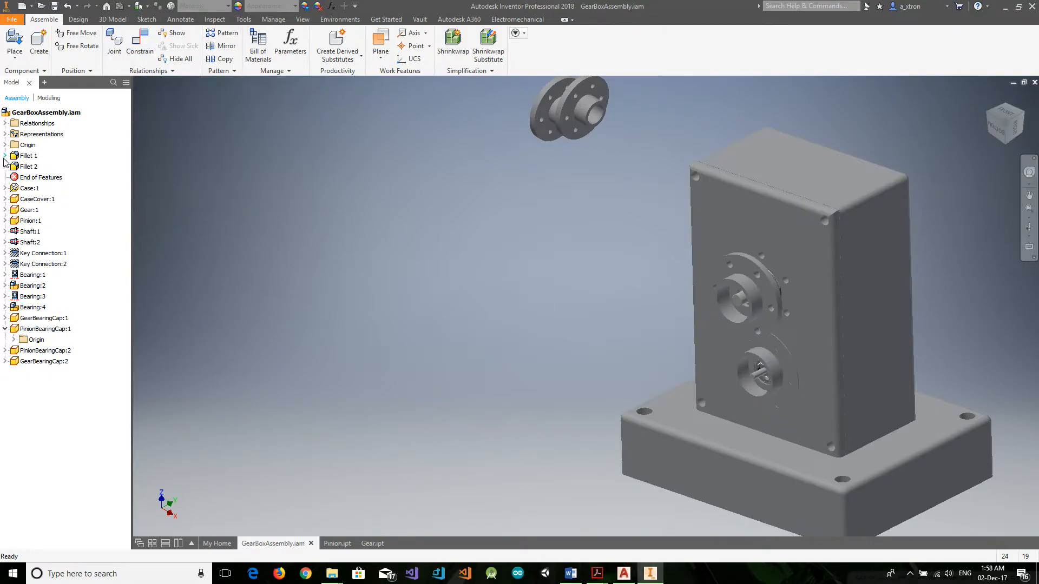
Step: Undo both bearing cap mates and check the assembly's list of relationships
key("ctrl+z")
key("ctrl+z")
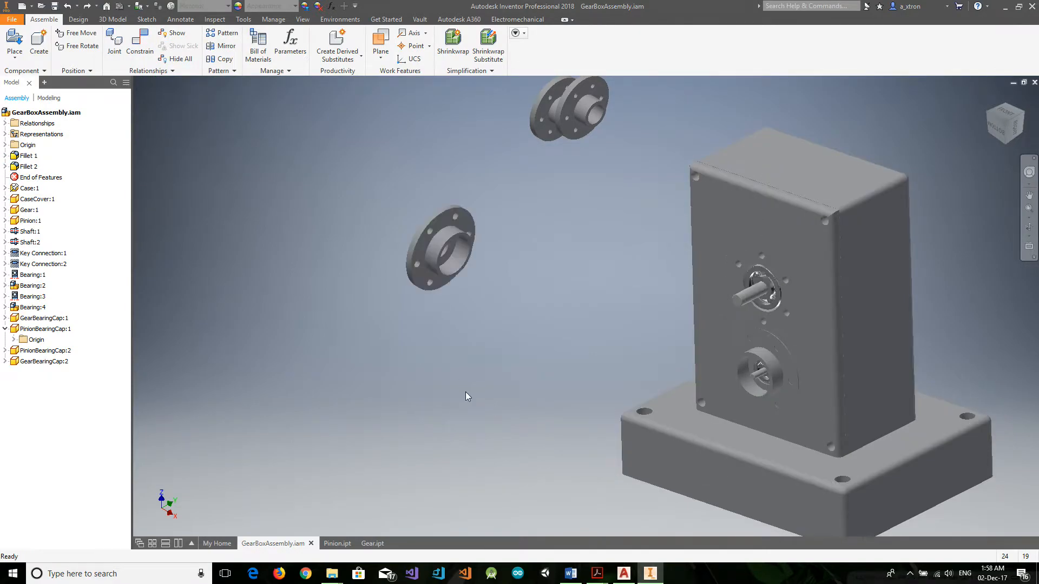
left_click(5, 123)
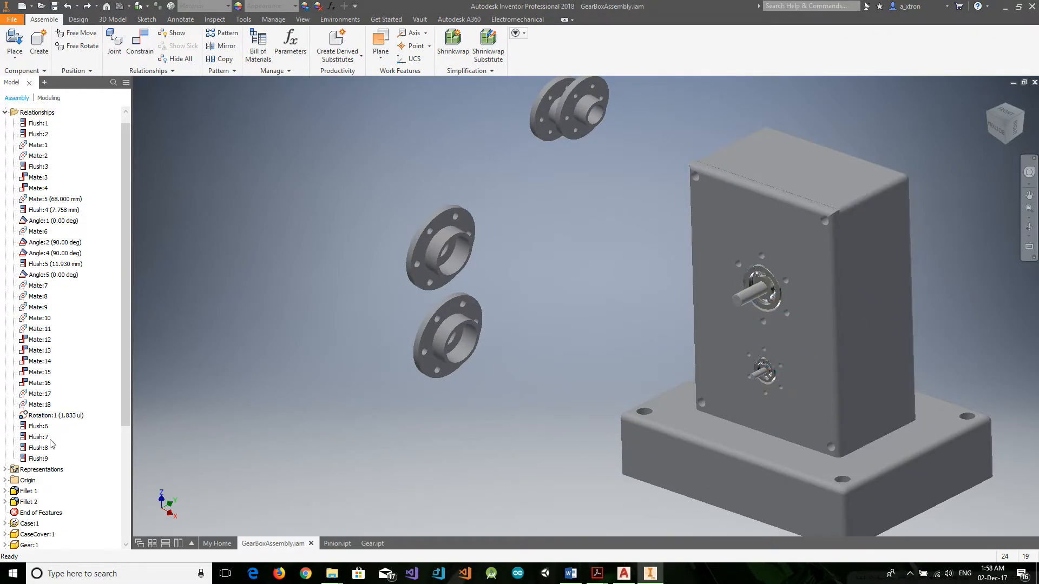
left_click(4, 113)
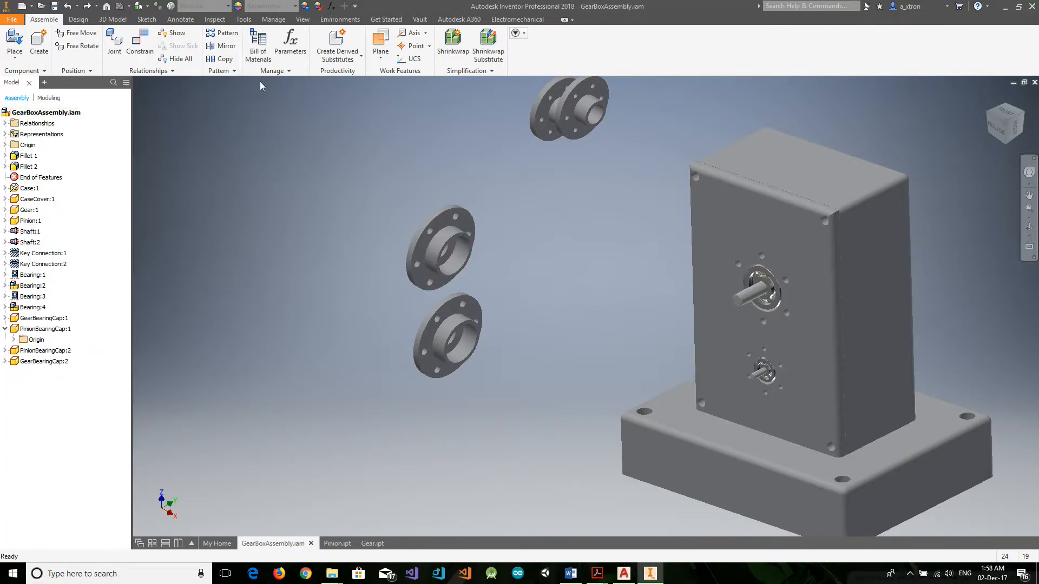
Step: Mate the upper gear bearing cap's axis with the gear shaft's axis on the cover side at 0 mm offset
left_click_drag(392, 201, 482, 378)
left_click(501, 108)
left_click(140, 21)
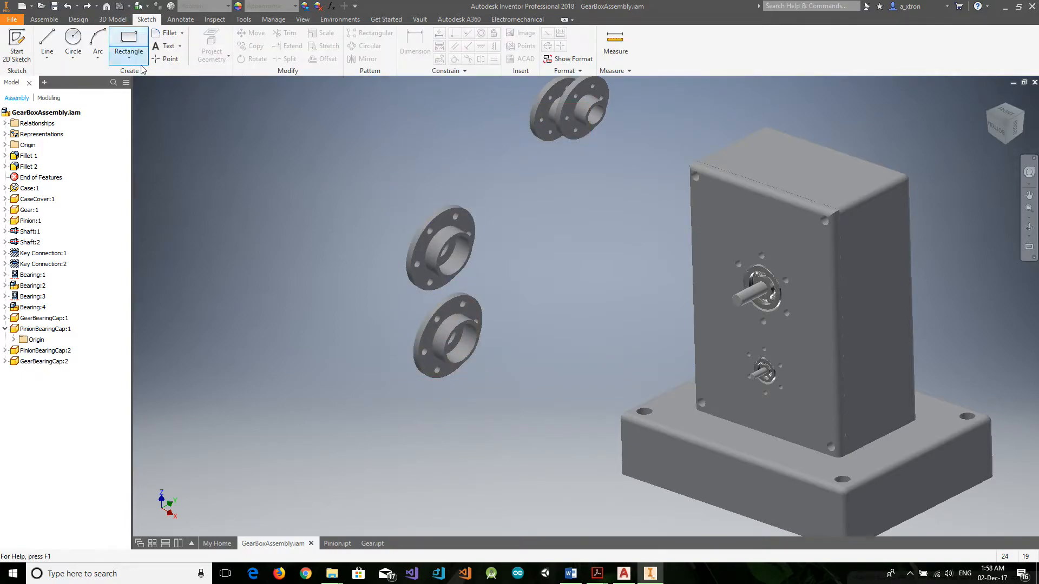
left_click(41, 21)
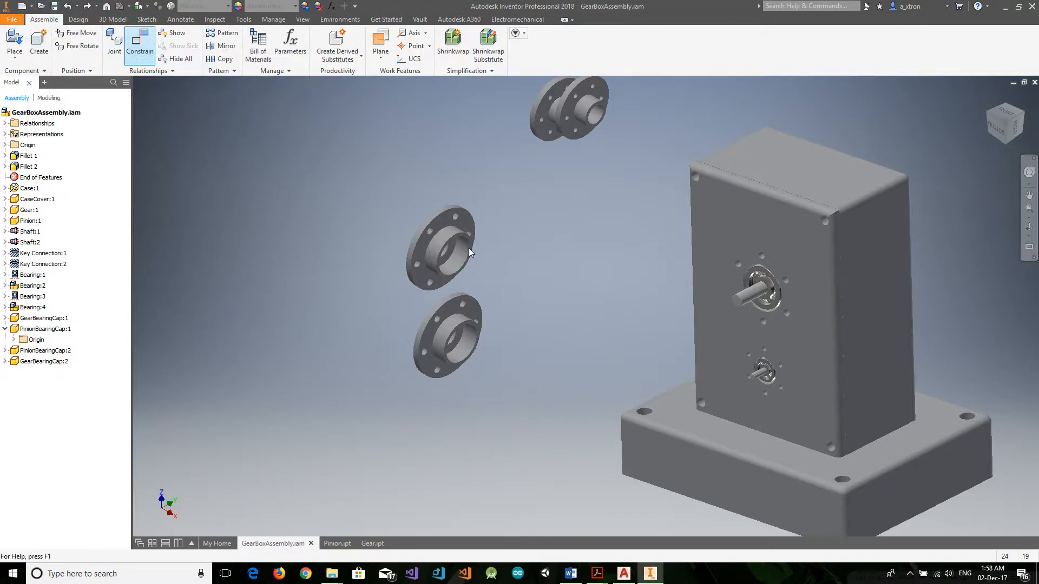
left_click(440, 251)
left_click(757, 301)
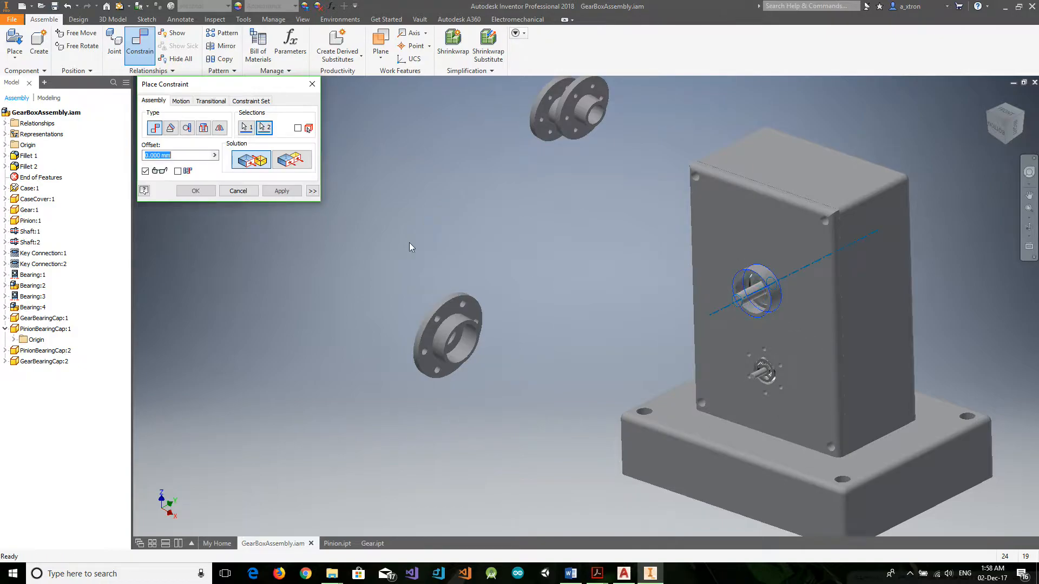
left_click(298, 192)
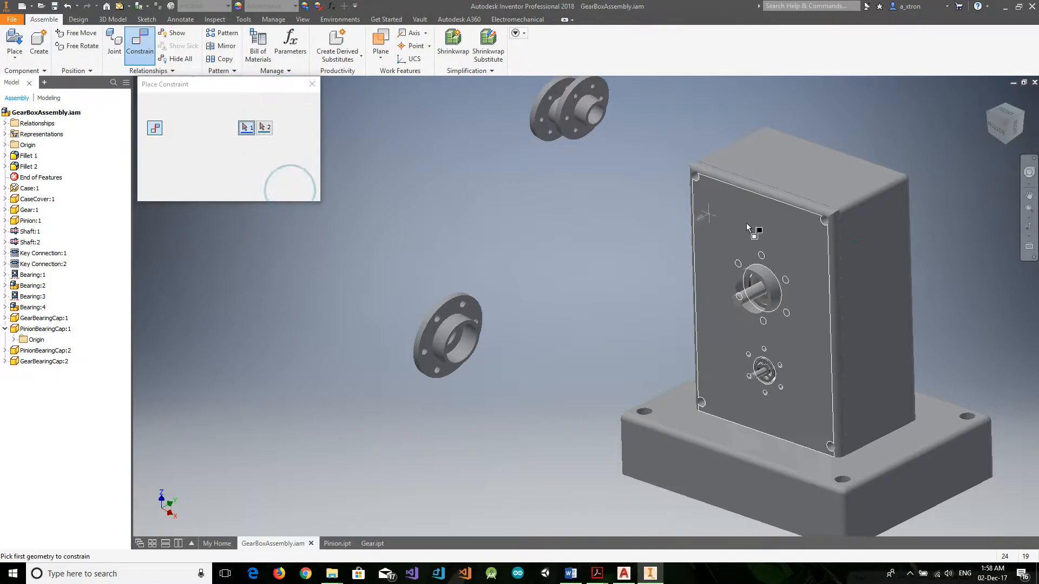
Step: Mate the remaining gear bearing cap's axis with the gear shaft's axis on the case side opposite the cover at 0 mm offset
left_click(1025, 112)
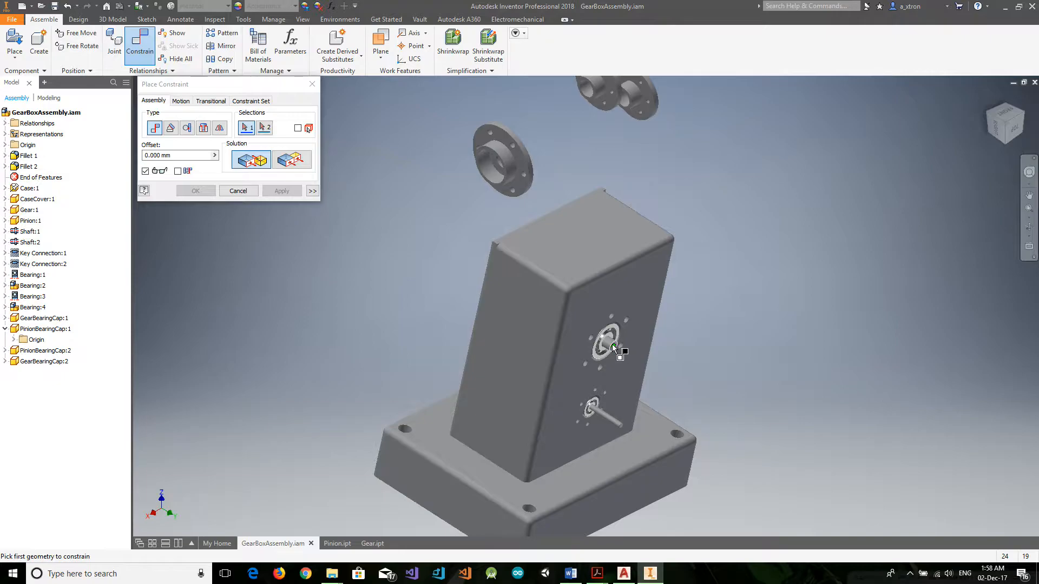
left_click(608, 345)
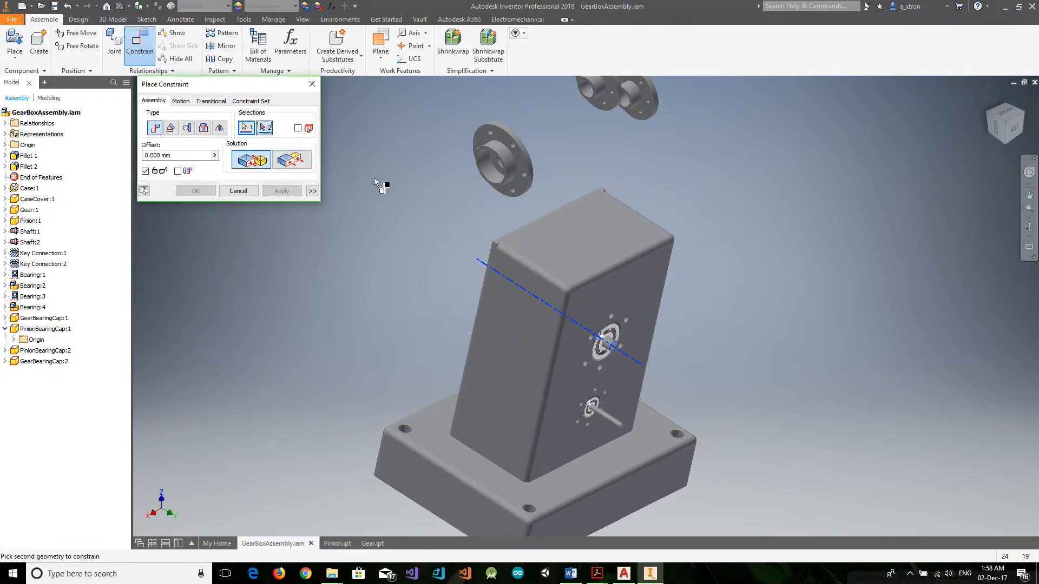
left_click(506, 156)
left_click(282, 191)
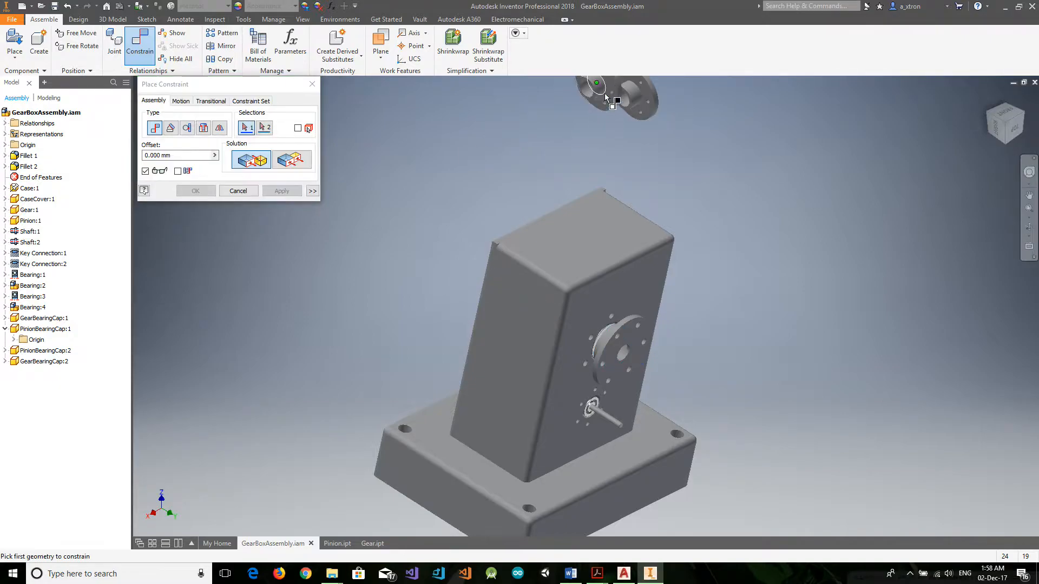
Step: Mate one pinion bearing cap's axis with the pinion shaft's axis on the case side opposite the cover at 0 mm offset
left_click(1005, 124)
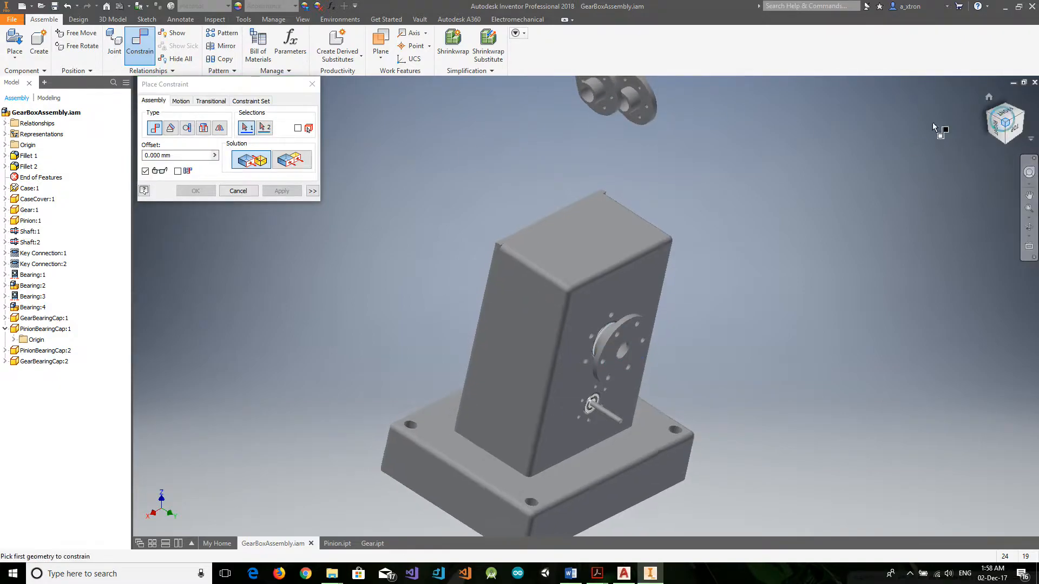
scroll(594, 163, "up", 2)
left_click(607, 167)
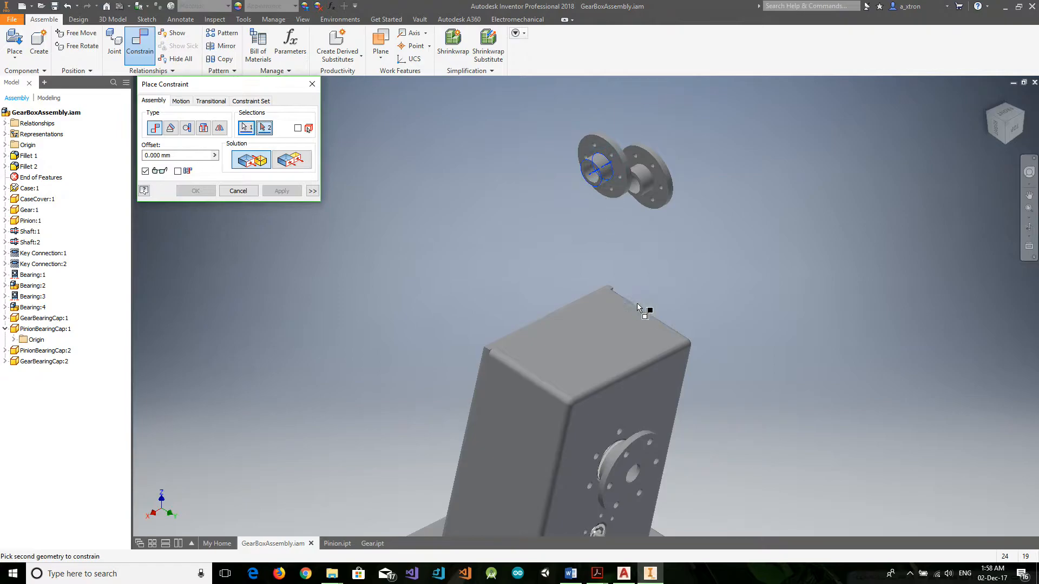
scroll(643, 325, "down", 3)
scroll(644, 433, "up", 5)
scroll(733, 116, "down", 3)
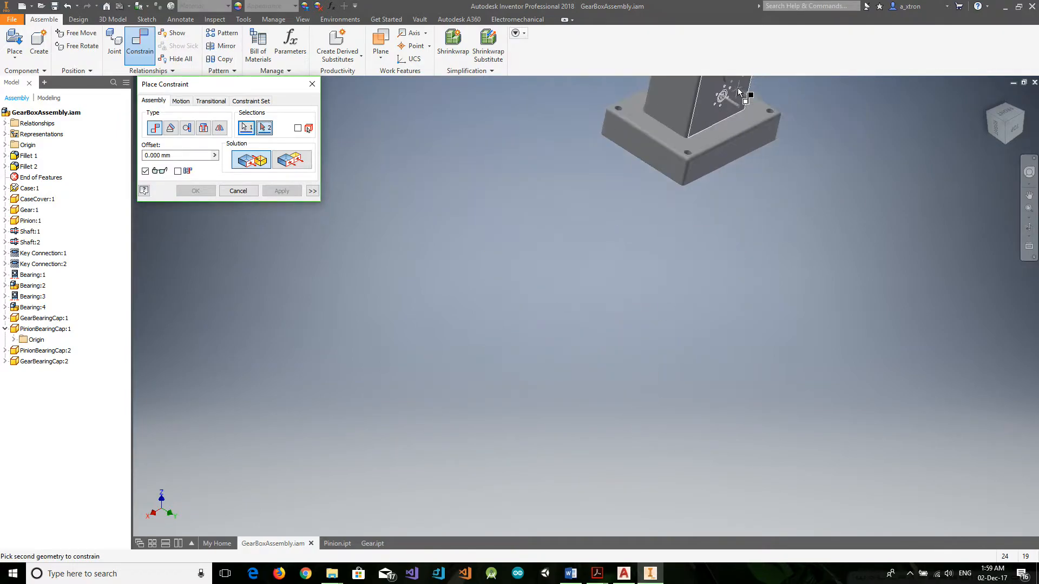
scroll(747, 125, "up", 2)
left_click(737, 122)
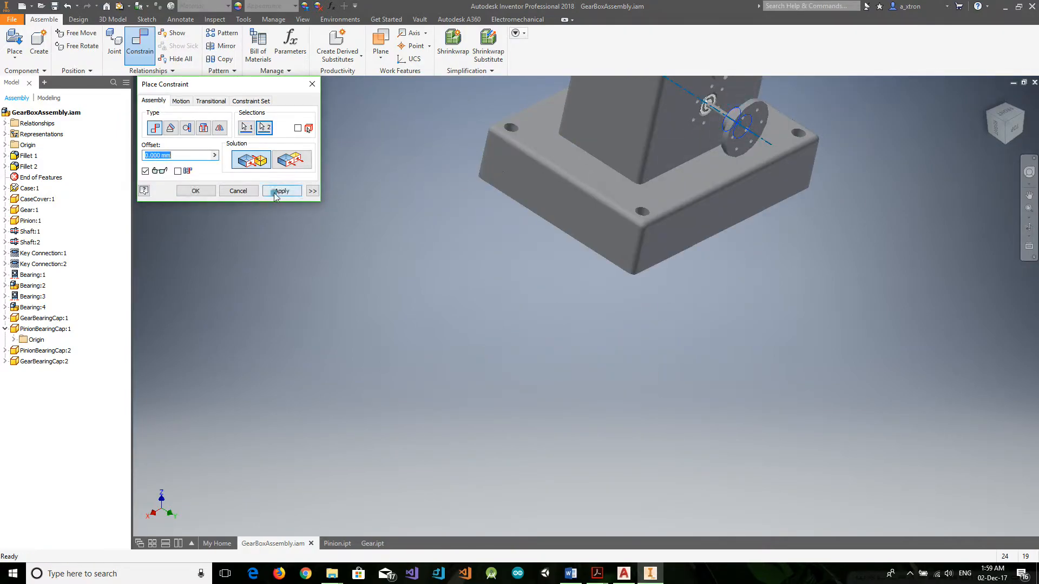
left_click(281, 191)
Step: Mate the remaining pinion bearing cap's axis with the pinion shaft's axis on the cover side at 0 mm offset and finish constraining
scroll(694, 157, "down", 3)
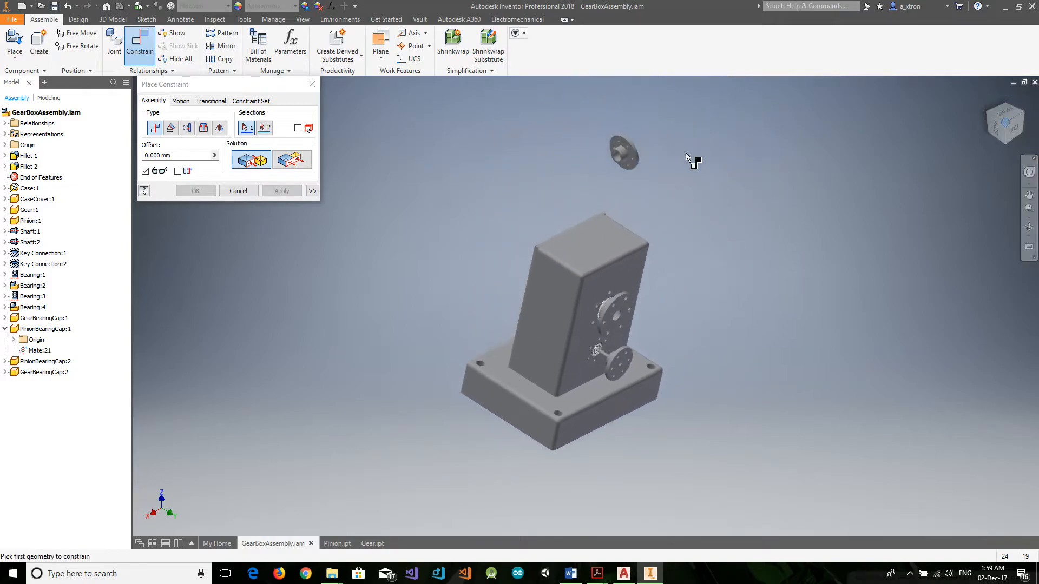
scroll(625, 151, "up", 3)
left_click(624, 159)
left_click(991, 111)
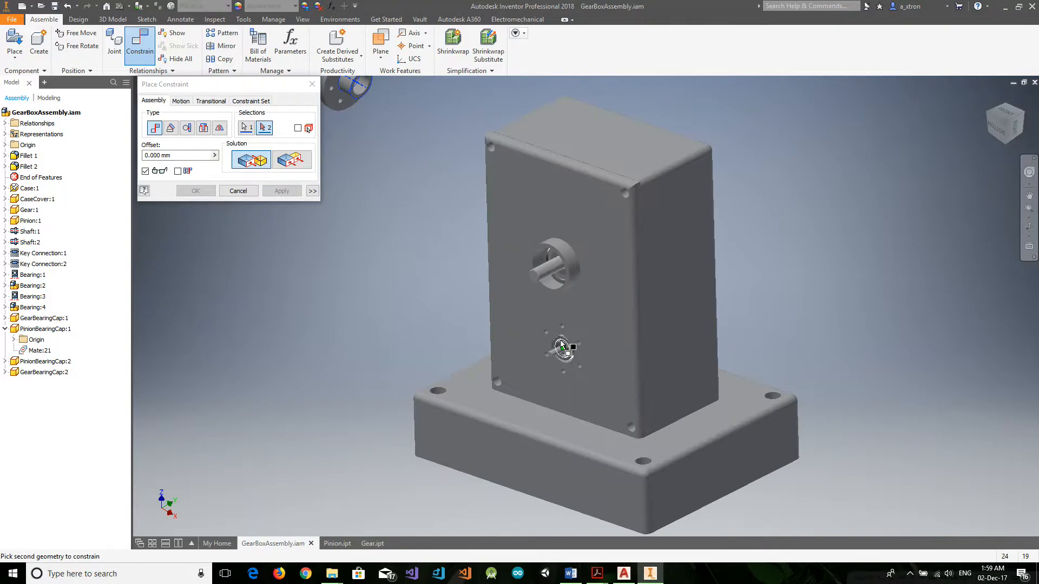
left_click(558, 353)
left_click(282, 191)
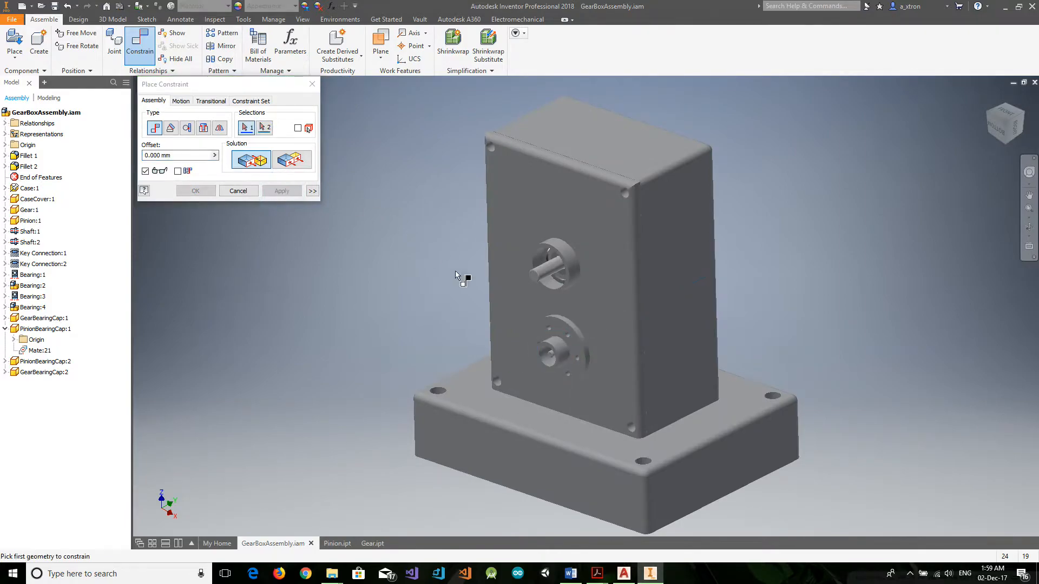
left_click(311, 85)
Step: Slide the gear and pinion bearing caps outward along their shafts, clear of the case on both sides
left_click_drag(560, 261, 510, 380)
left_click(1024, 114)
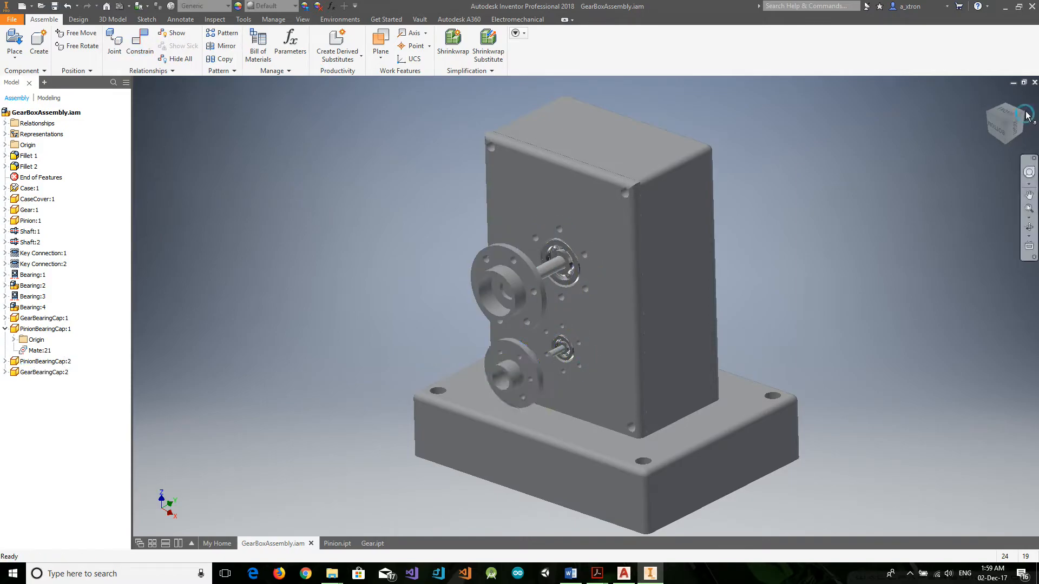
left_click(1024, 114)
left_click_drag(632, 312, 703, 357)
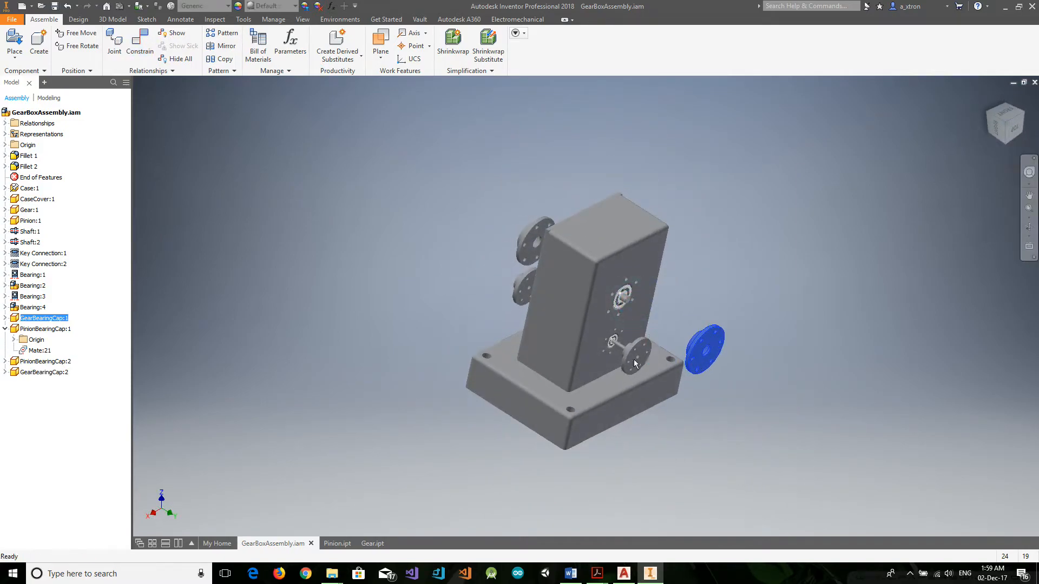
left_click_drag(634, 359, 639, 379)
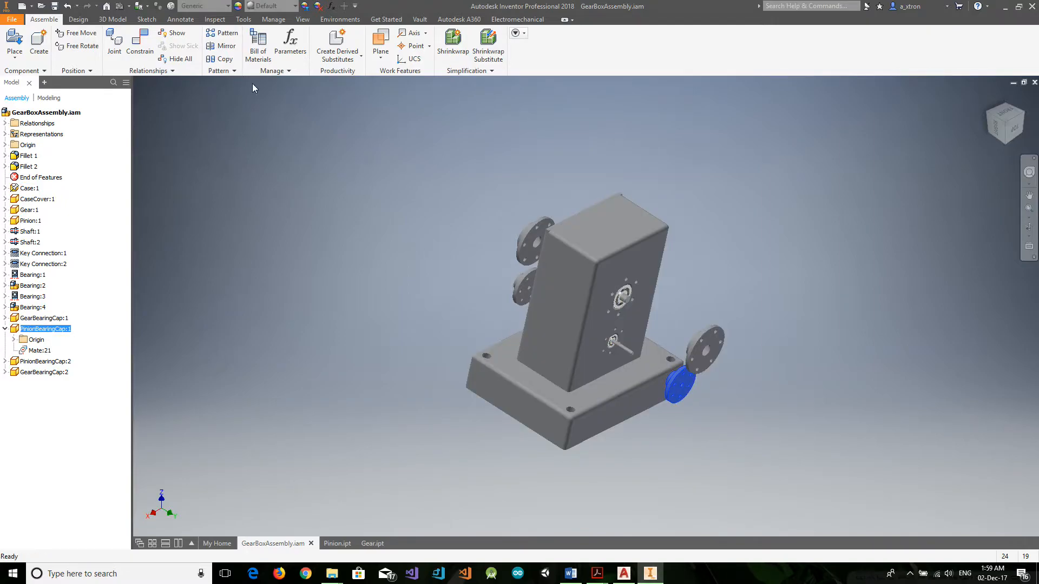
left_click(984, 110)
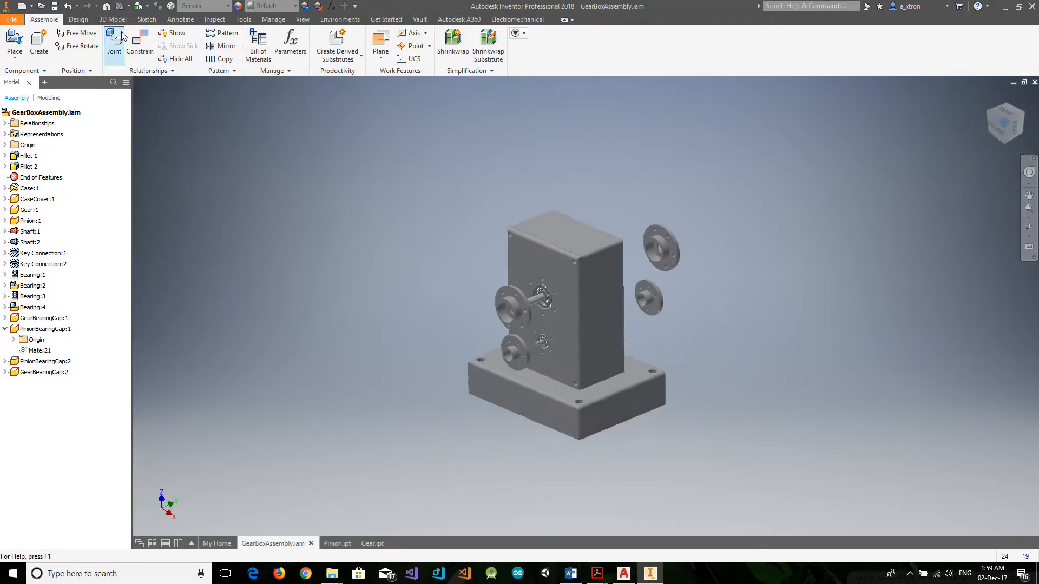
Step: Mate the cover-side gear bearing cap's inner flange face to the case cover's outer face at 0 mm offset
left_click(138, 41)
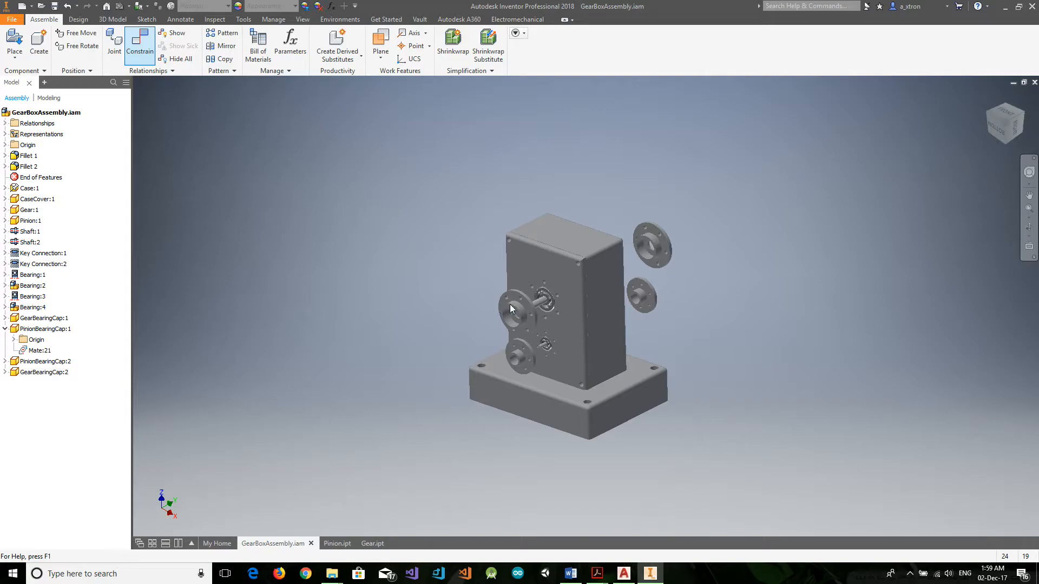
scroll(514, 304, "up", 5)
left_click(532, 301)
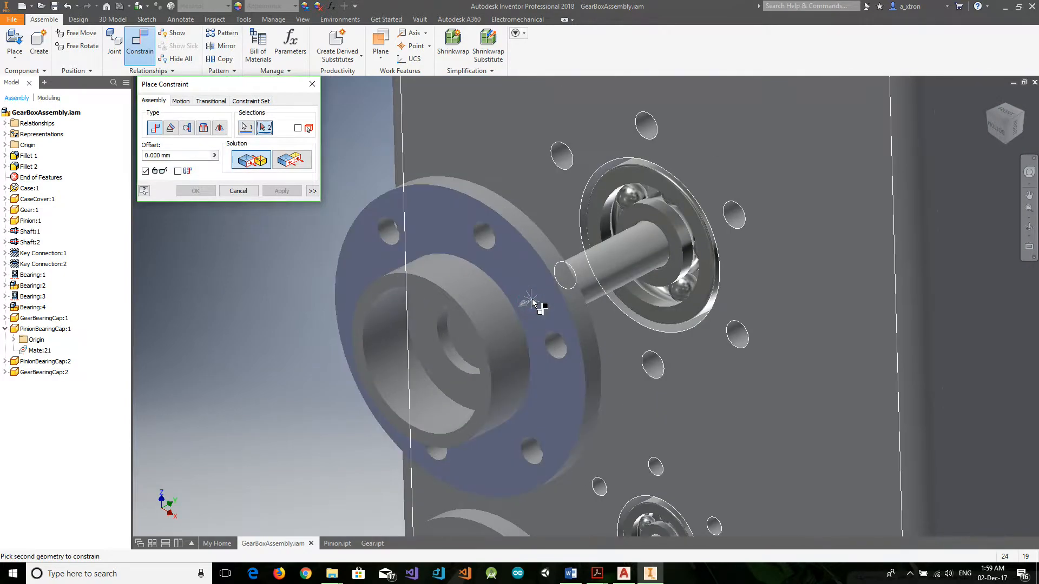
left_click(807, 172)
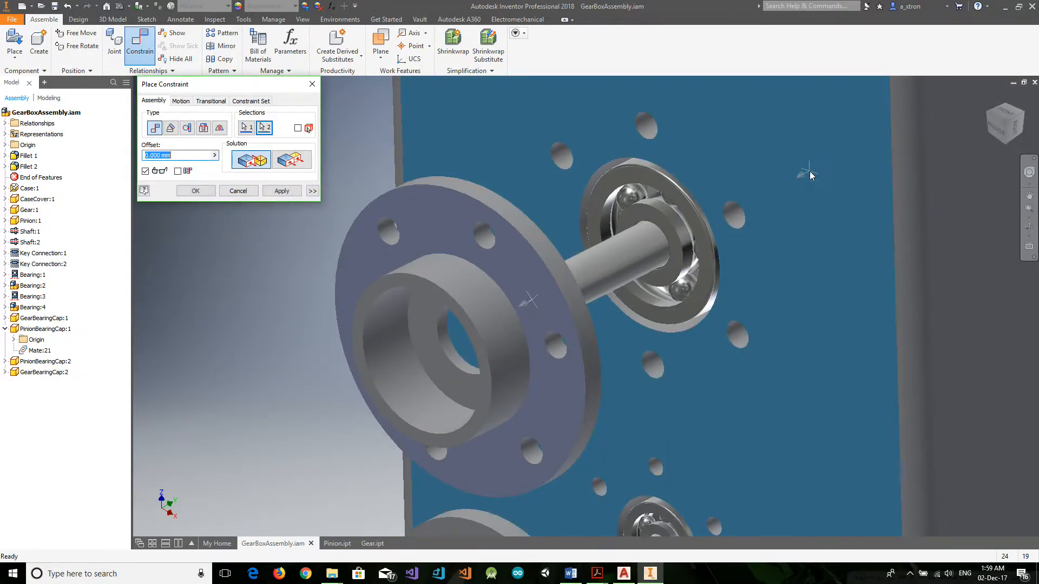
left_click(282, 191)
Step: Mate the cover-side pinion bearing cap's inner flange face to the case cover's outer face at 0 mm offset
scroll(596, 419, "down", 5)
scroll(584, 466, "up", 5)
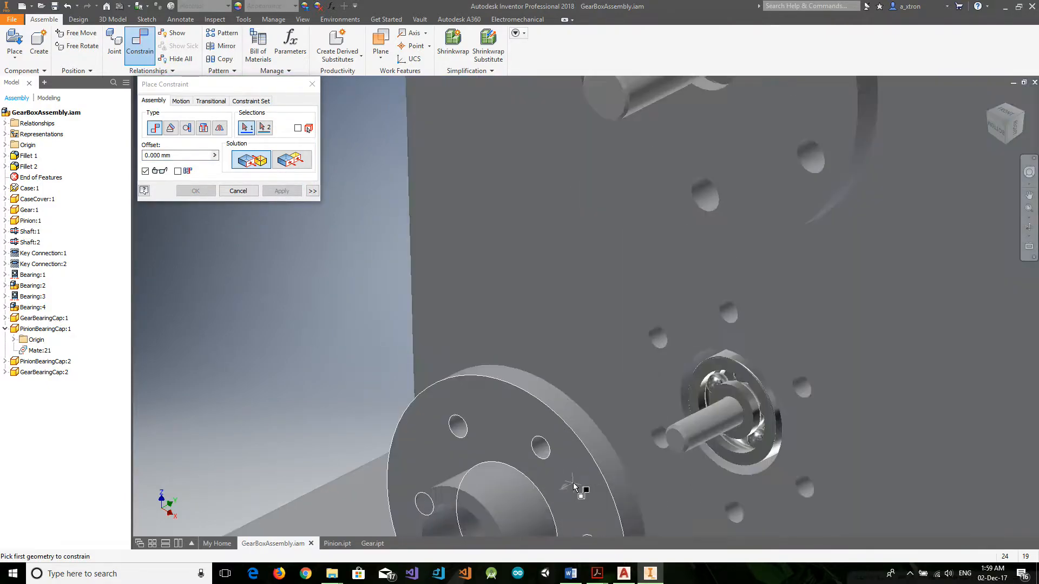
left_click(557, 478)
left_click(915, 374)
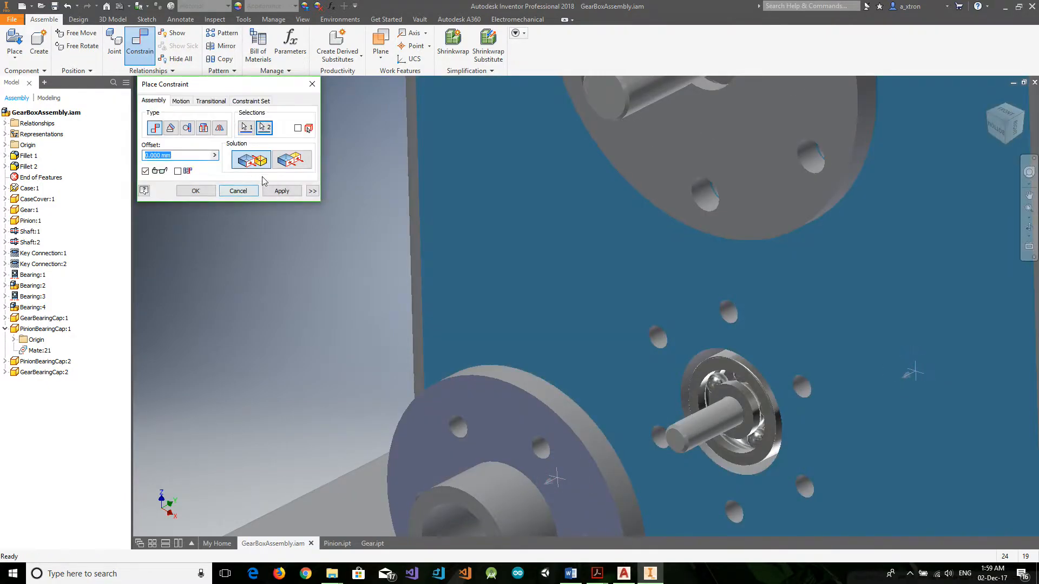
left_click(282, 191)
Step: Mate the other gear bearing cap's inner flange face to the case's outer face opposite the cover at 0 mm offset
scroll(649, 271, "down", 5)
scroll(955, 203, "up", 3)
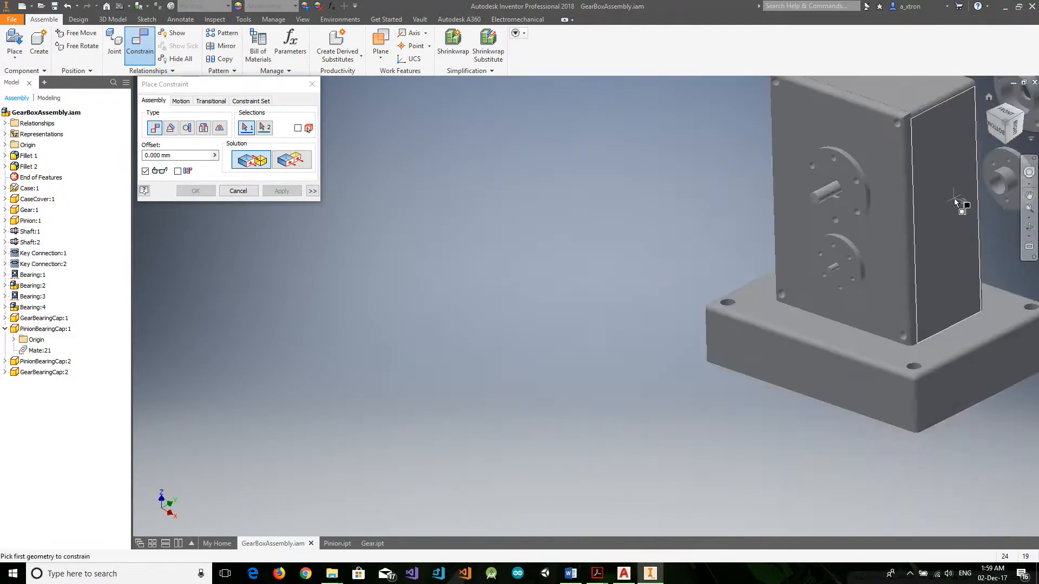
left_click(1008, 125)
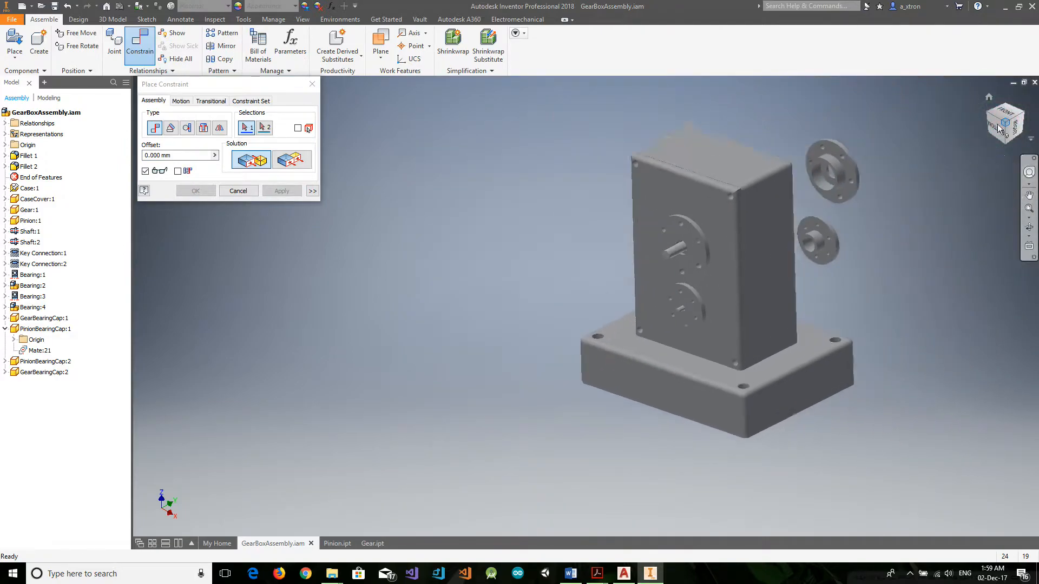
scroll(557, 255, "up", 4)
left_click(558, 254)
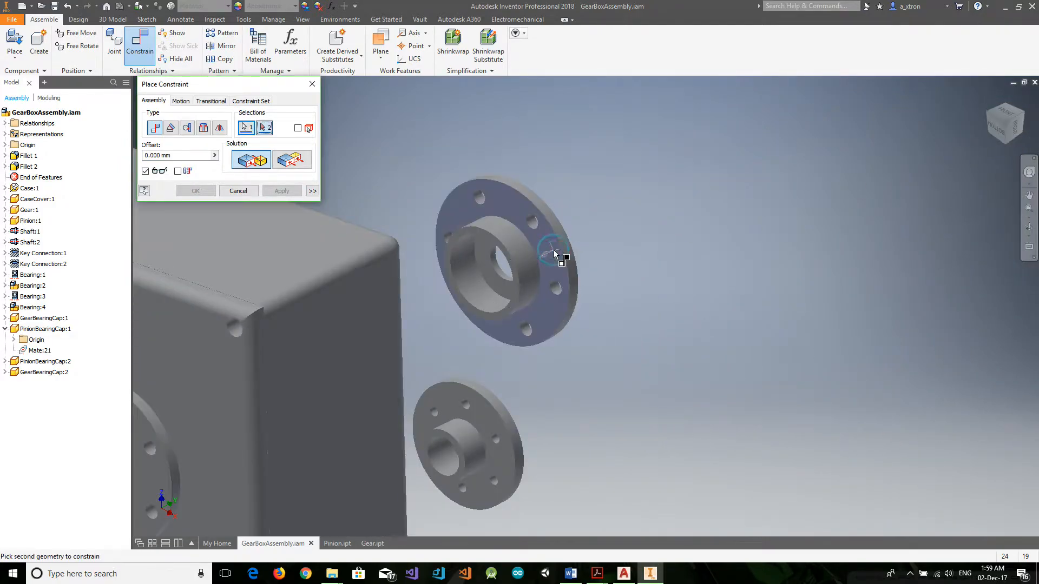
left_click(1015, 126)
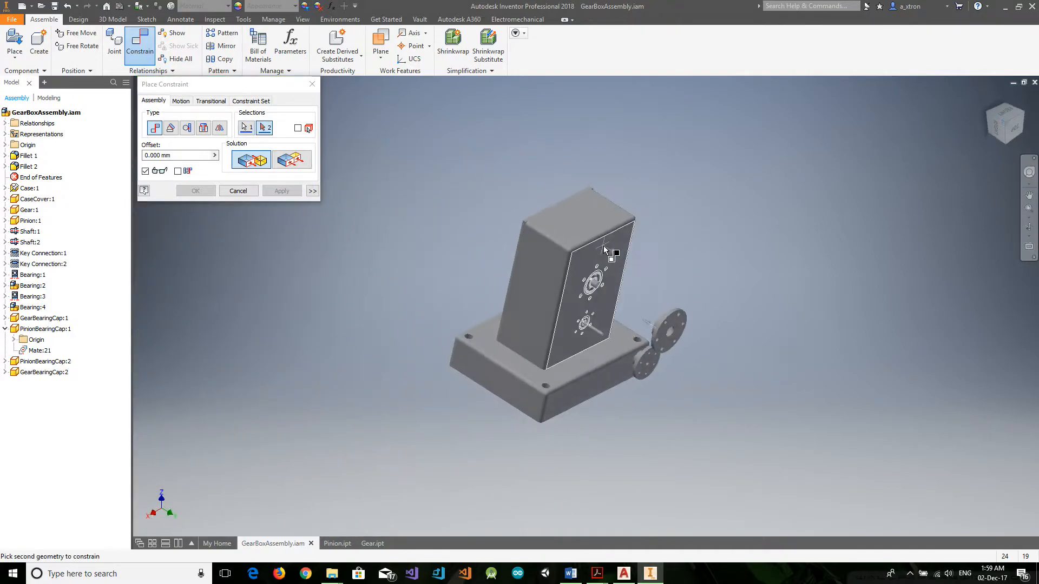
left_click(603, 245)
left_click(282, 191)
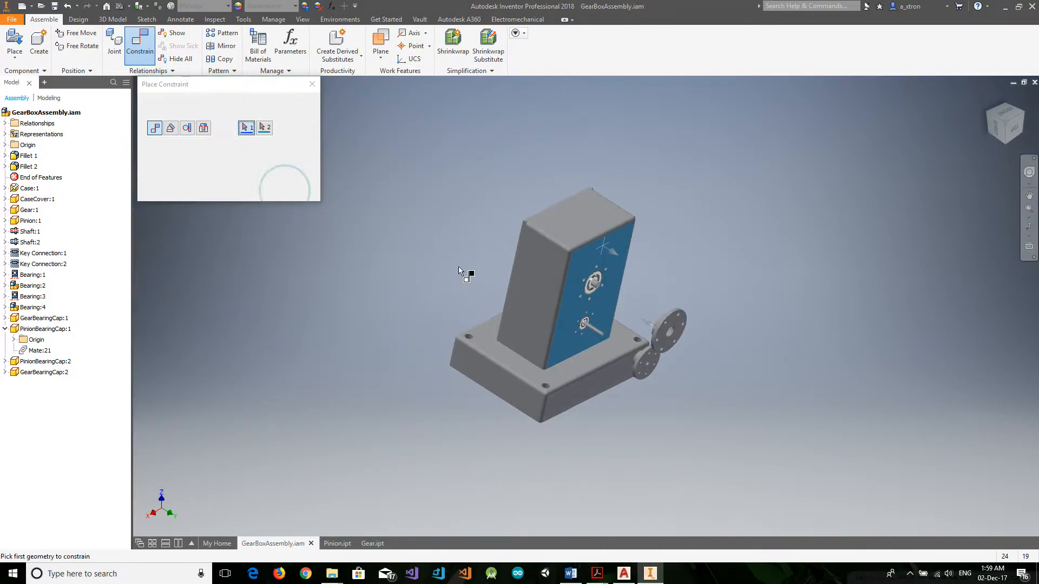
Step: Mate the other pinion bearing cap's inner flange face to the case's outer face opposite the cover at 0 mm offset
left_click(567, 304)
left_click(566, 304)
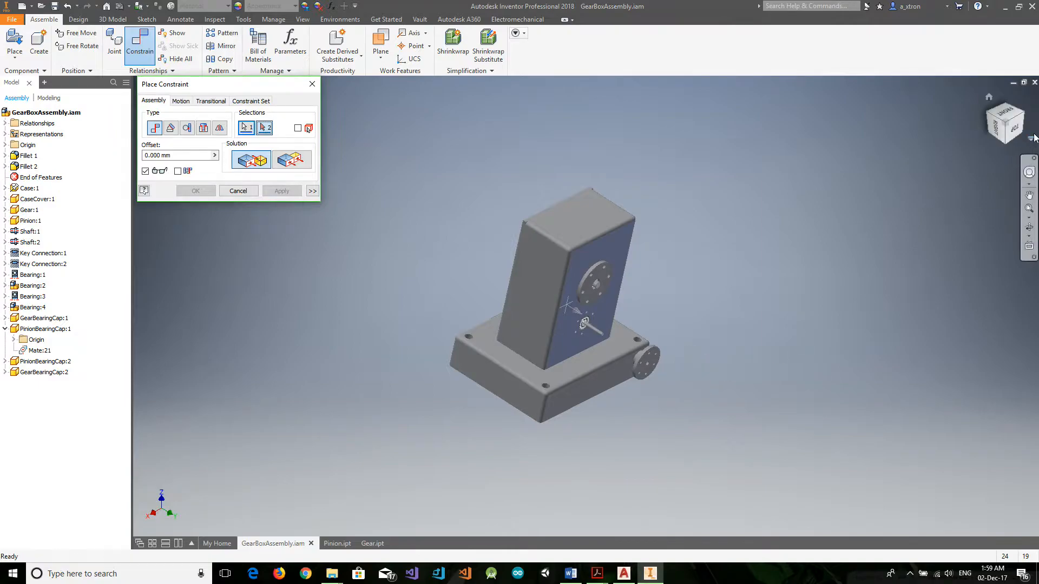
left_click(990, 118)
scroll(565, 295, "down", 5)
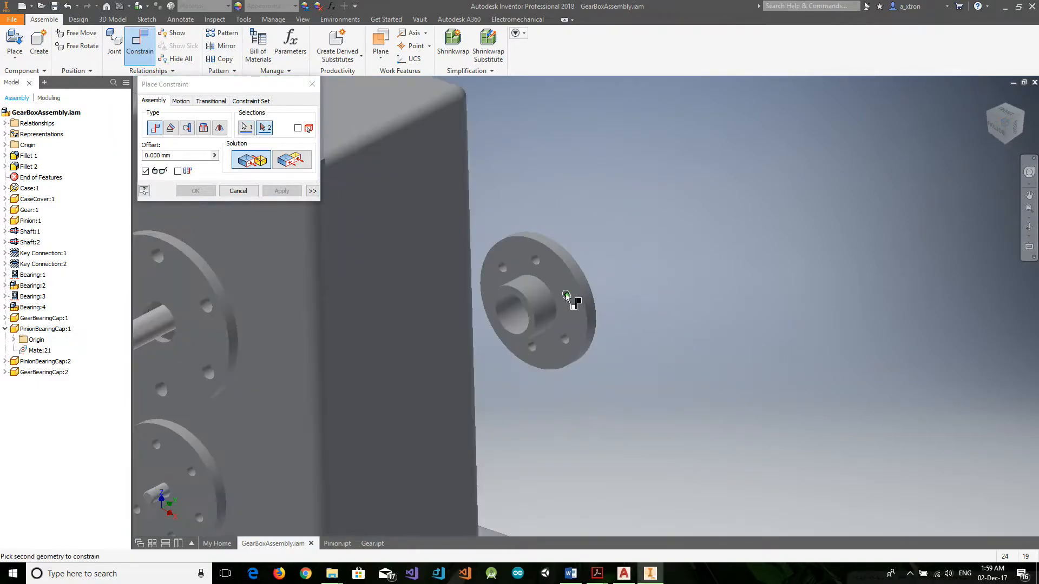
left_click(557, 281)
left_click(195, 191)
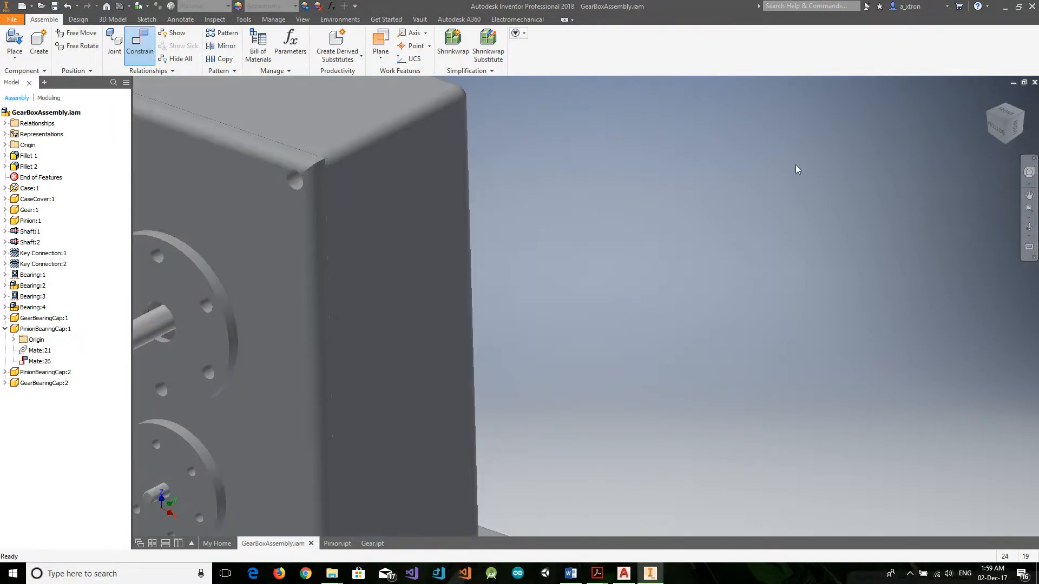
Step: Test how the seated gear and pinion bearing caps can still move on the cover, and inspect the opposite side of the case
left_click(995, 102)
scroll(442, 330, "down", 5)
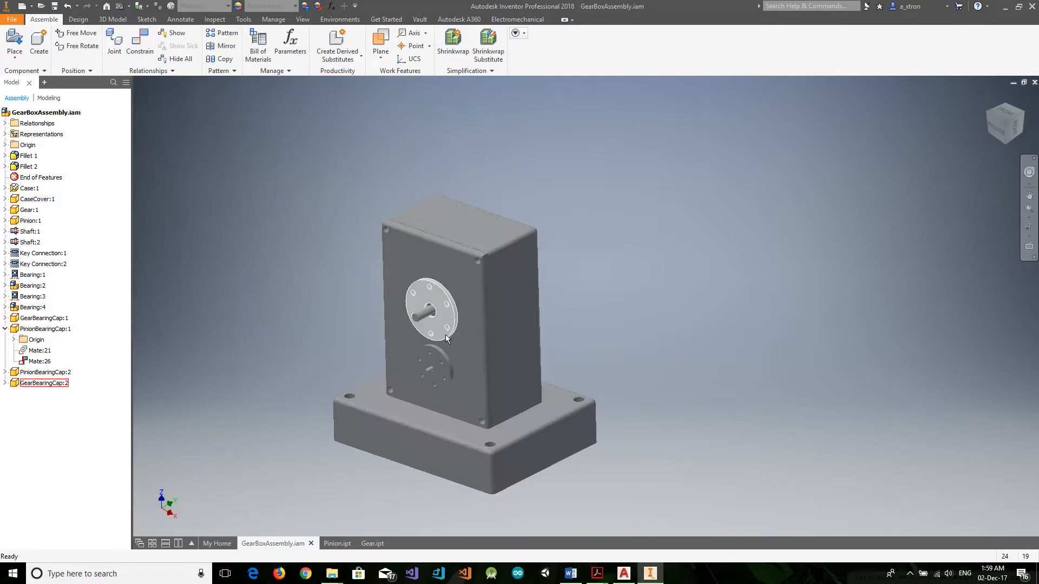
left_click_drag(433, 325, 351, 258)
left_click_drag(441, 387, 365, 425)
left_click_drag(361, 355, 897, 193)
left_click(1010, 124)
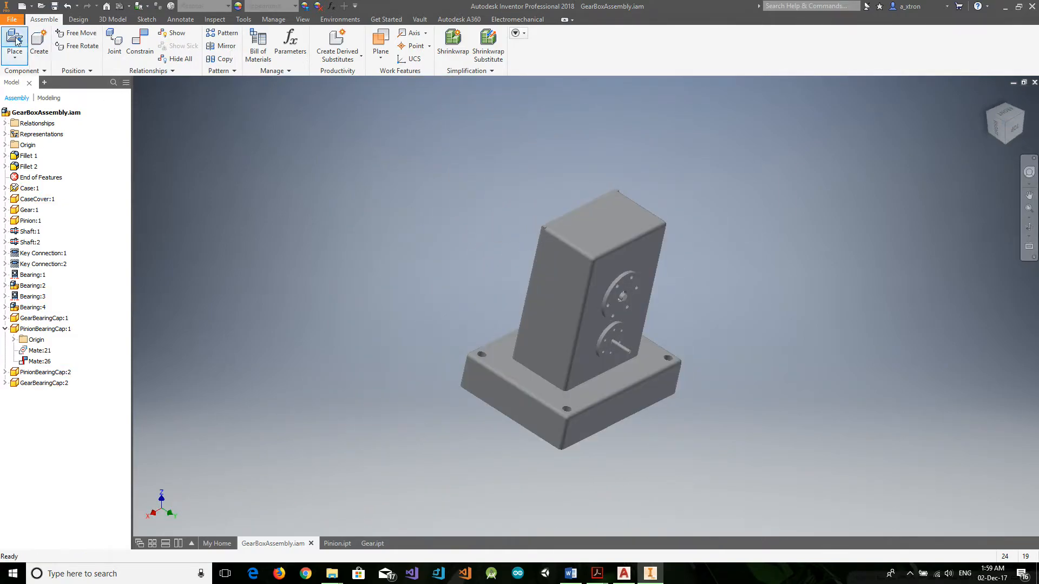
Step: Save the assembly and choose the hex-head Bolt GB/T 29.1 from Content Center for placement
left_click(54, 6)
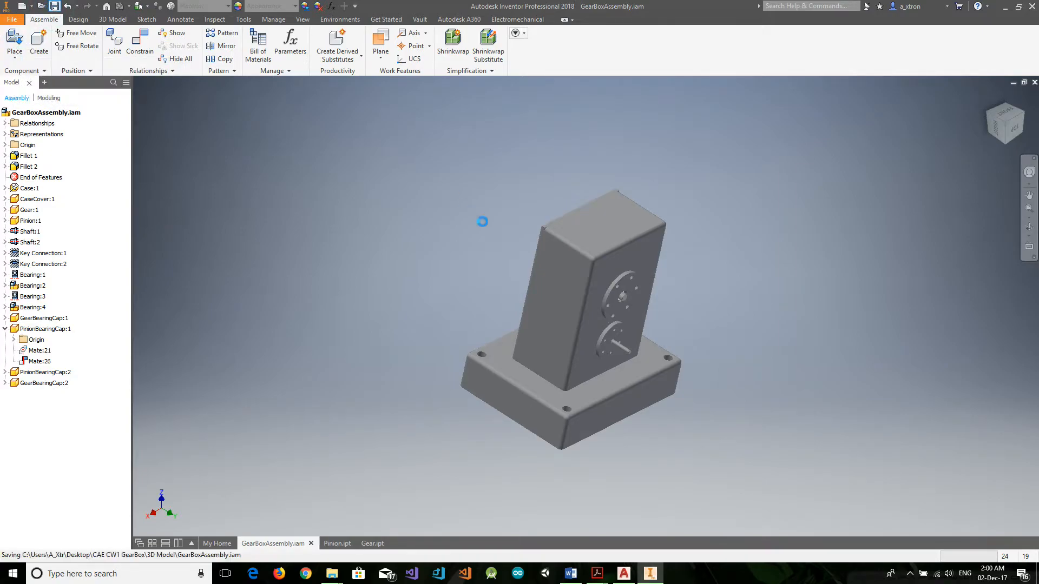
left_click(11, 61)
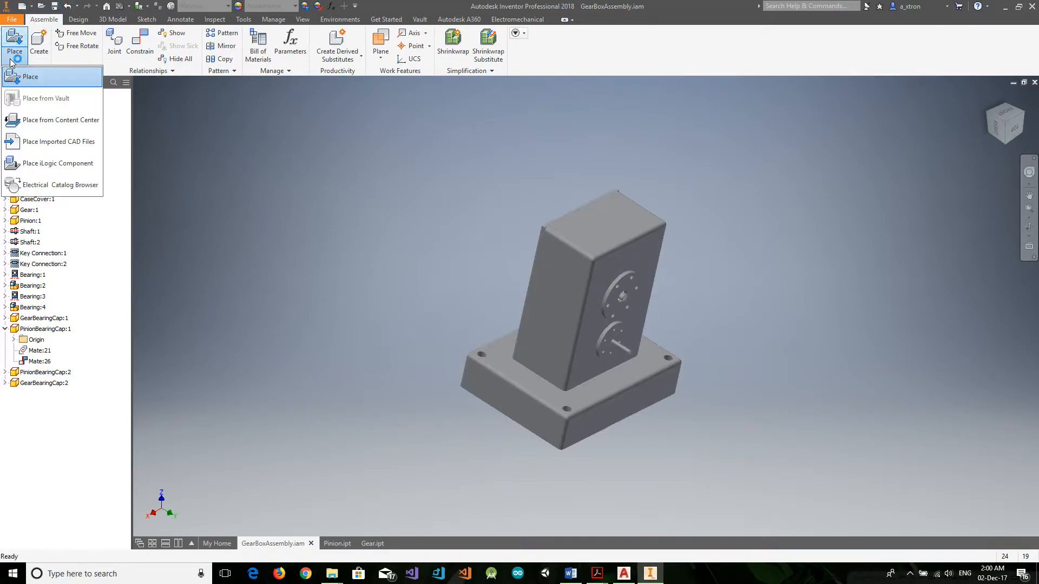
left_click(63, 122)
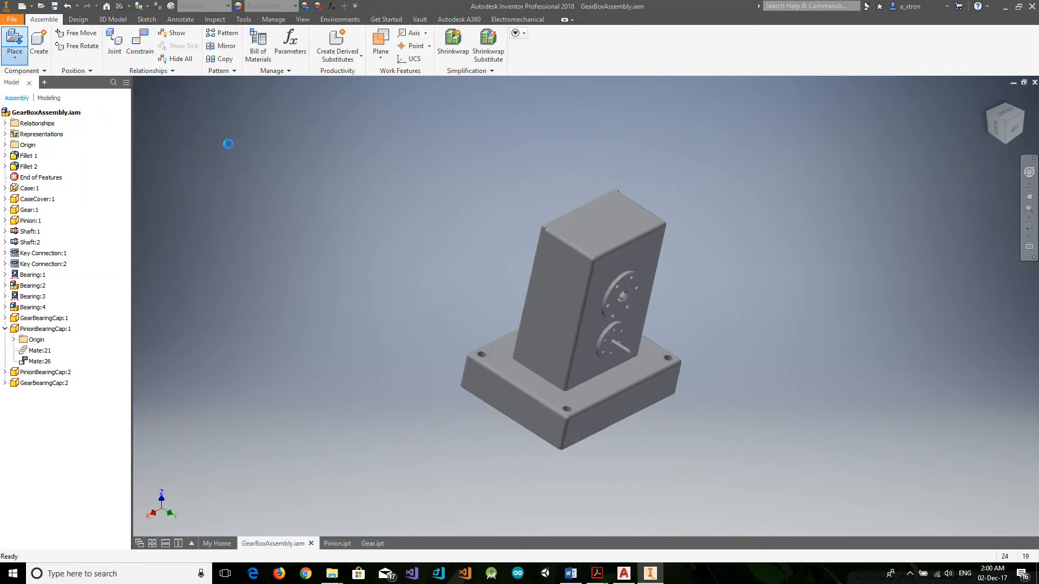
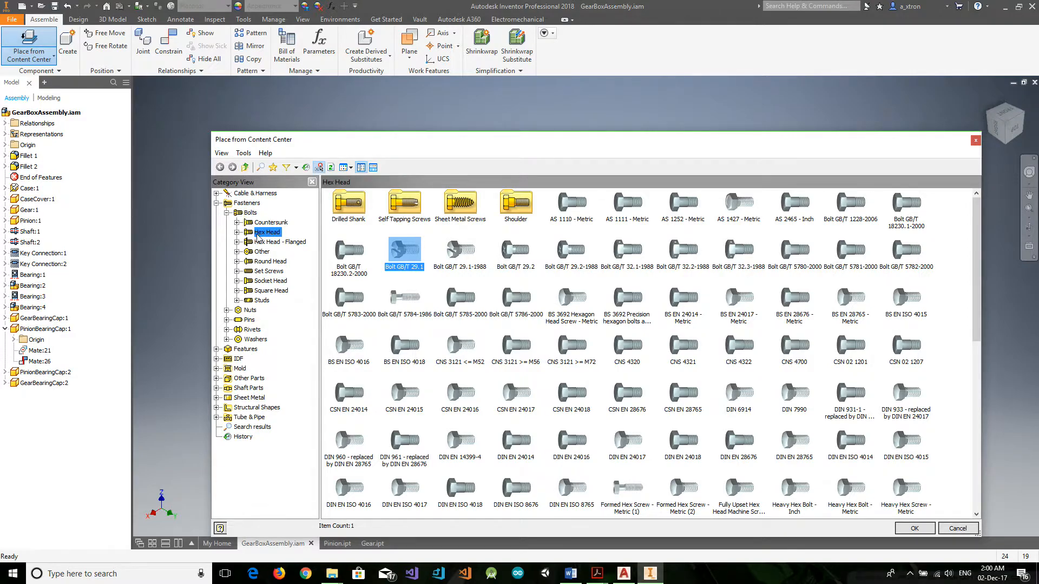
double_click(402, 252)
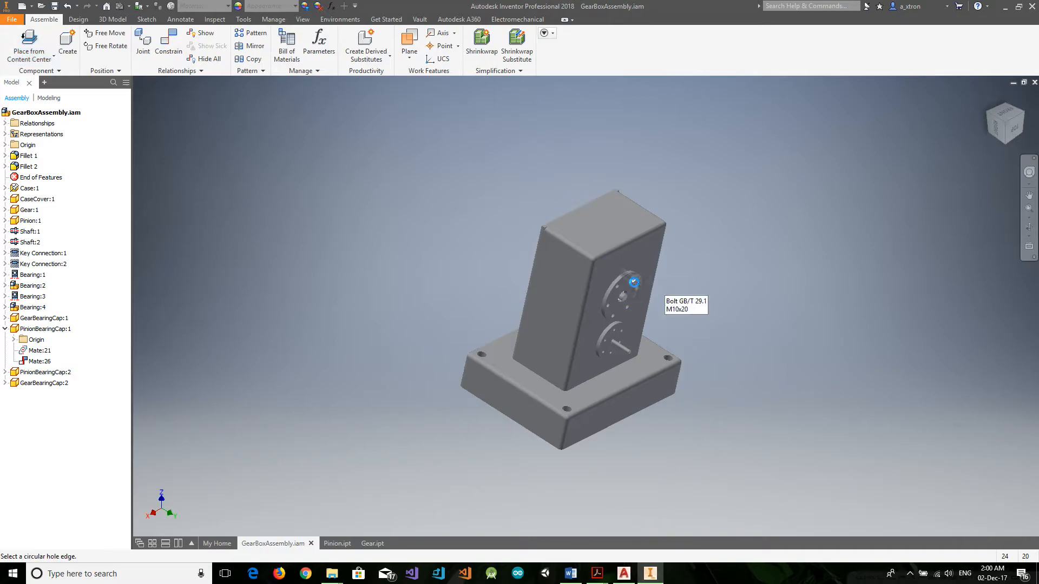
Step: Place M5x10 bolts in all flange holes of the gear bearing cap opposite the case cover
scroll(635, 282, "up", 5)
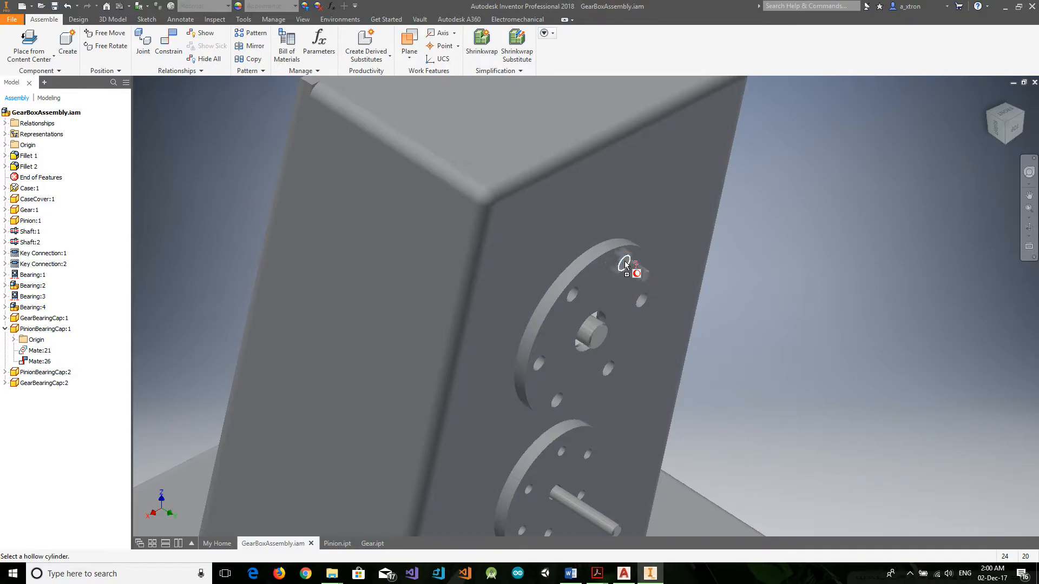
left_click(573, 296)
left_click(575, 298)
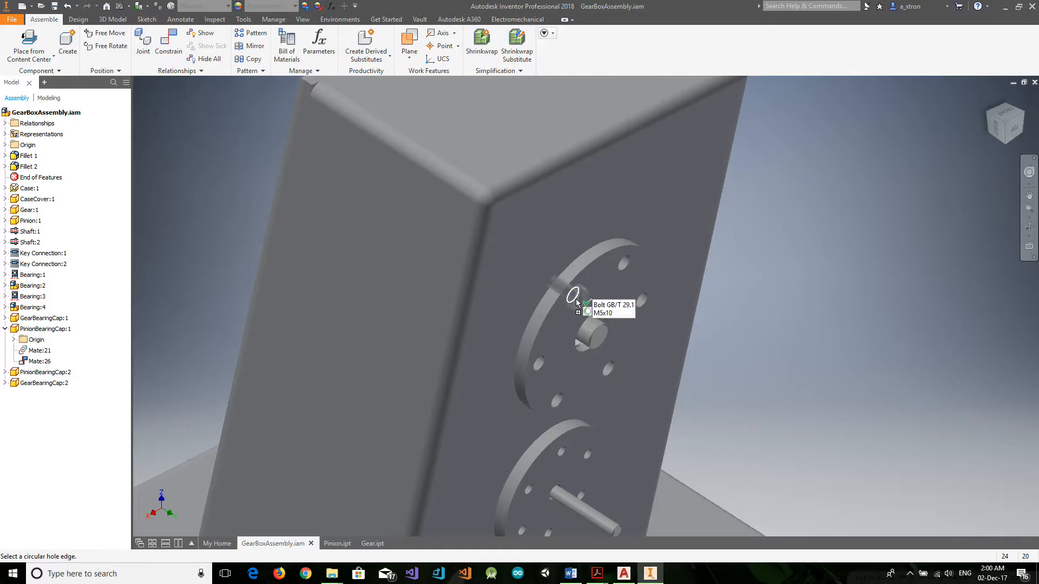
left_click(577, 302)
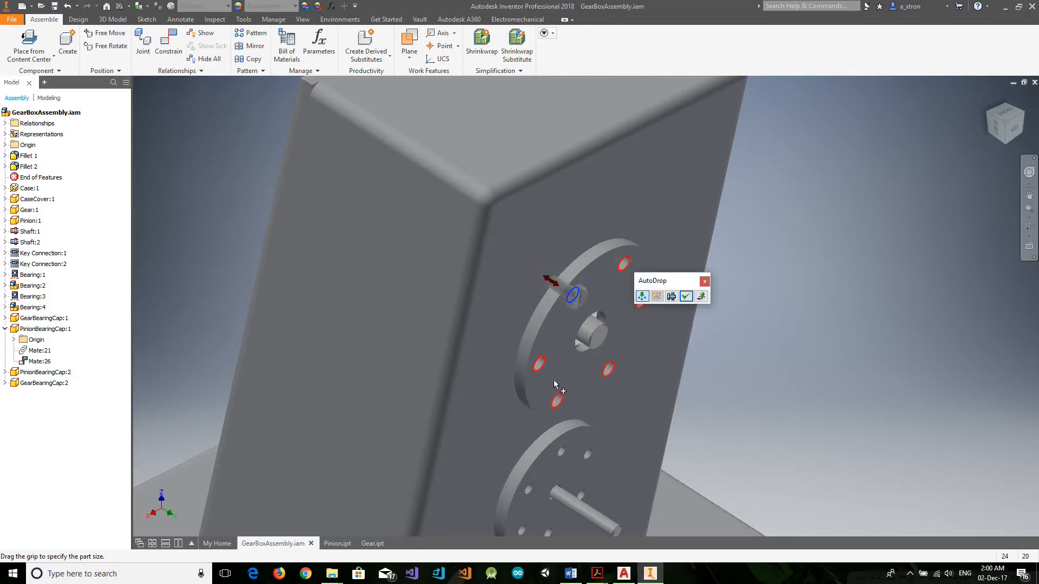
left_click(689, 298)
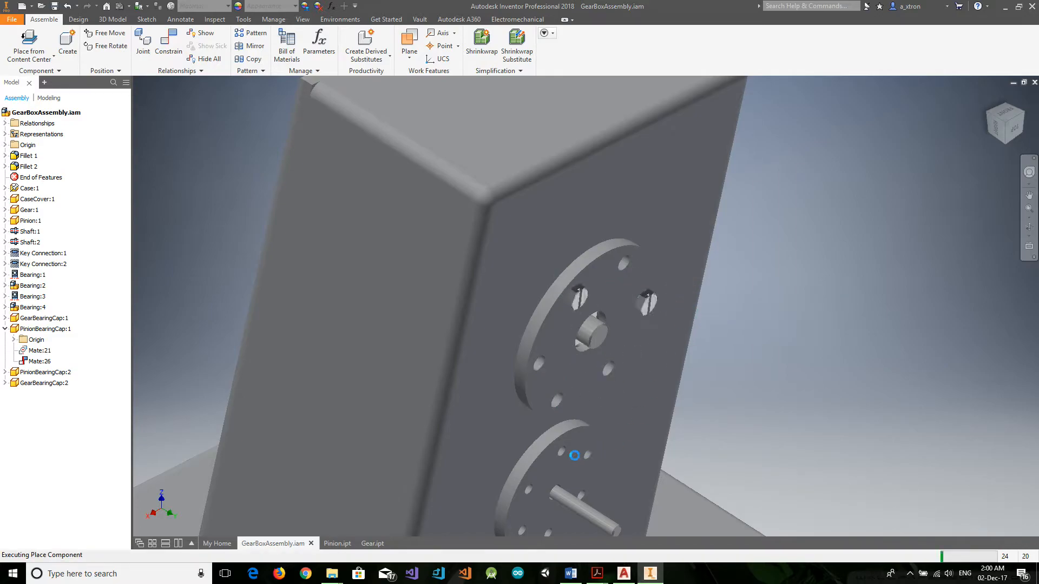
Step: Place M3x6 bolts in all flange holes of the pinion bearing cap opposite the case cover
left_click(565, 453)
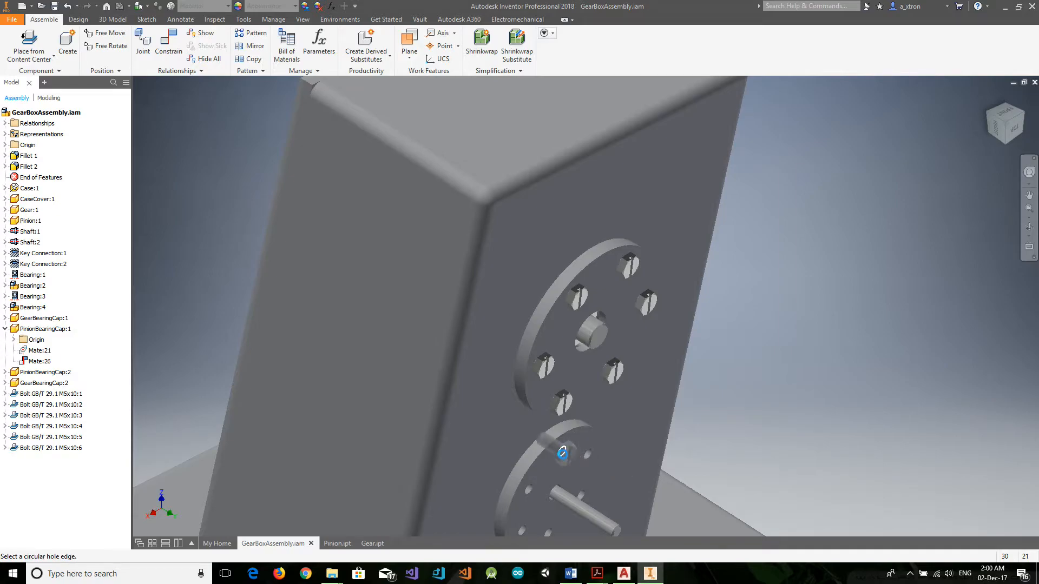
left_click(564, 452)
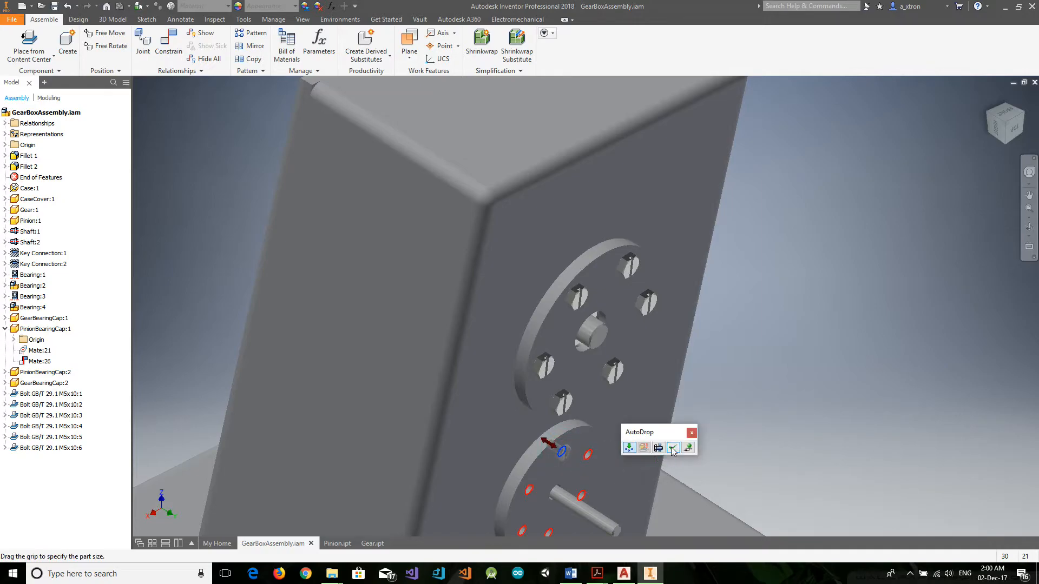
left_click(673, 449)
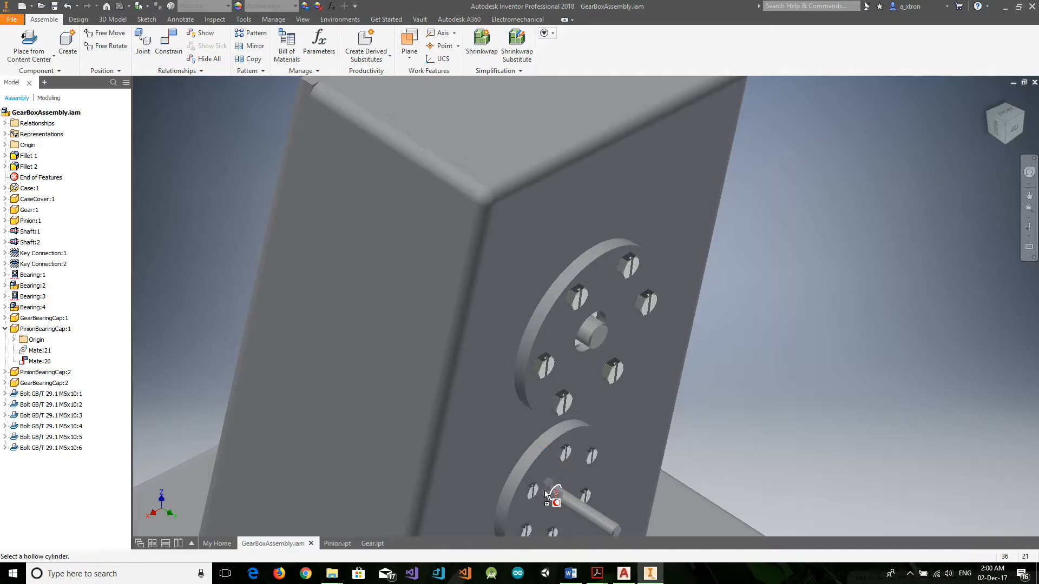
Step: Fill the flange holes of the cover-side caps with bolts, M5x10 on the gear bearing cap and M3x6 on the pinion bearing cap
left_click(987, 111)
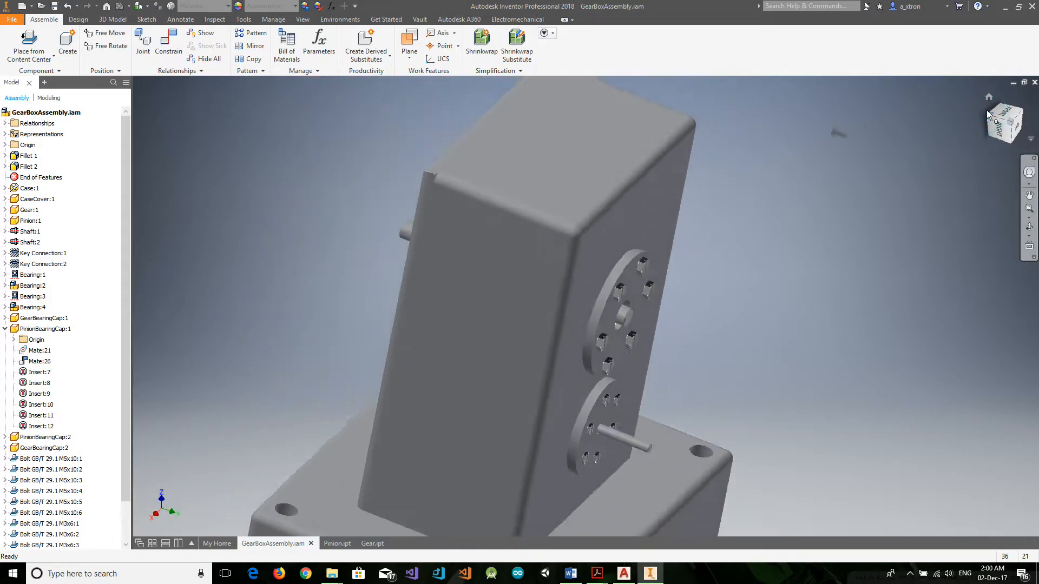
scroll(582, 279, "up", 5)
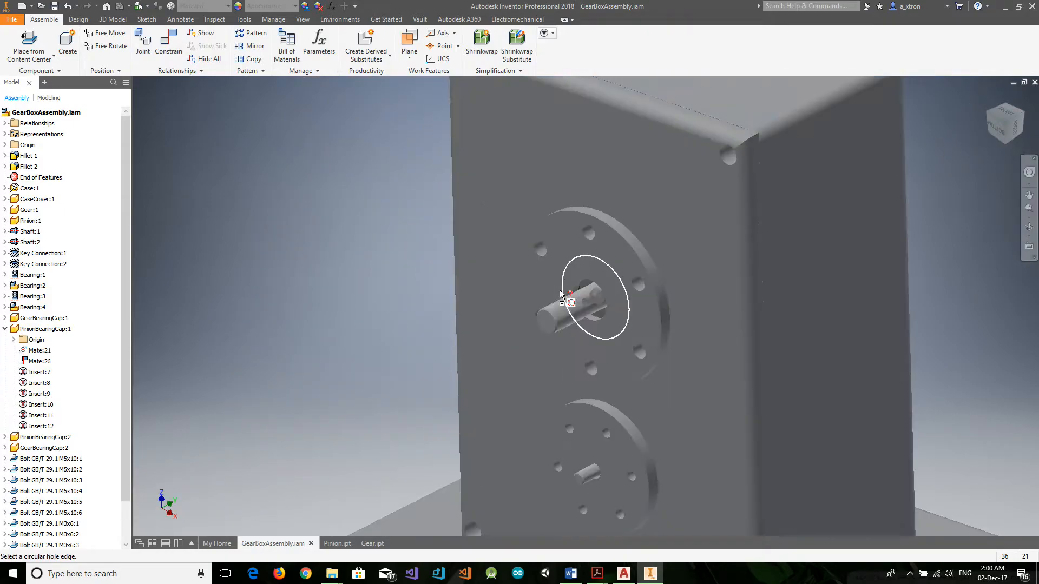
left_click(589, 237)
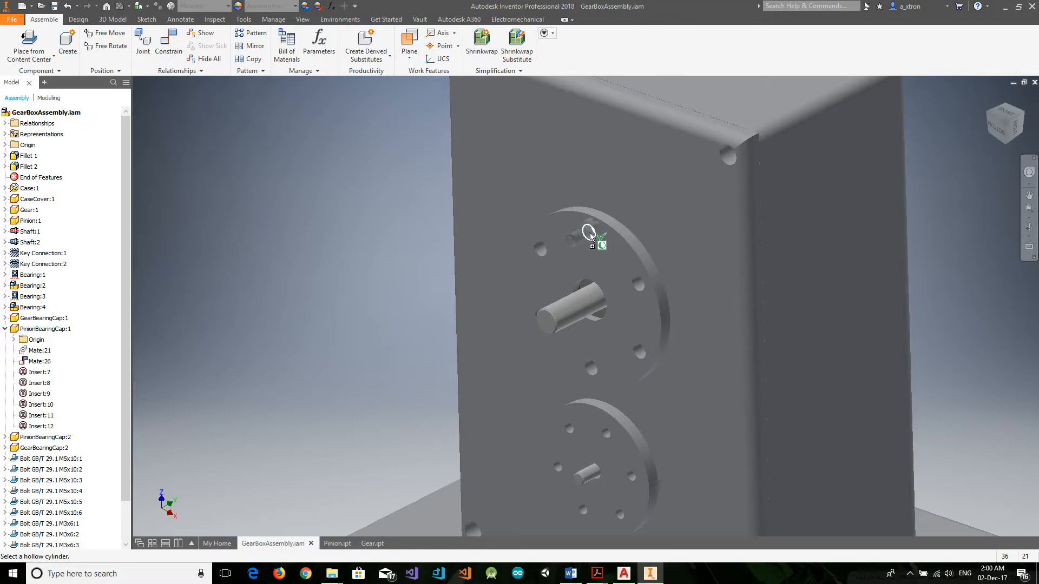
left_click(588, 237)
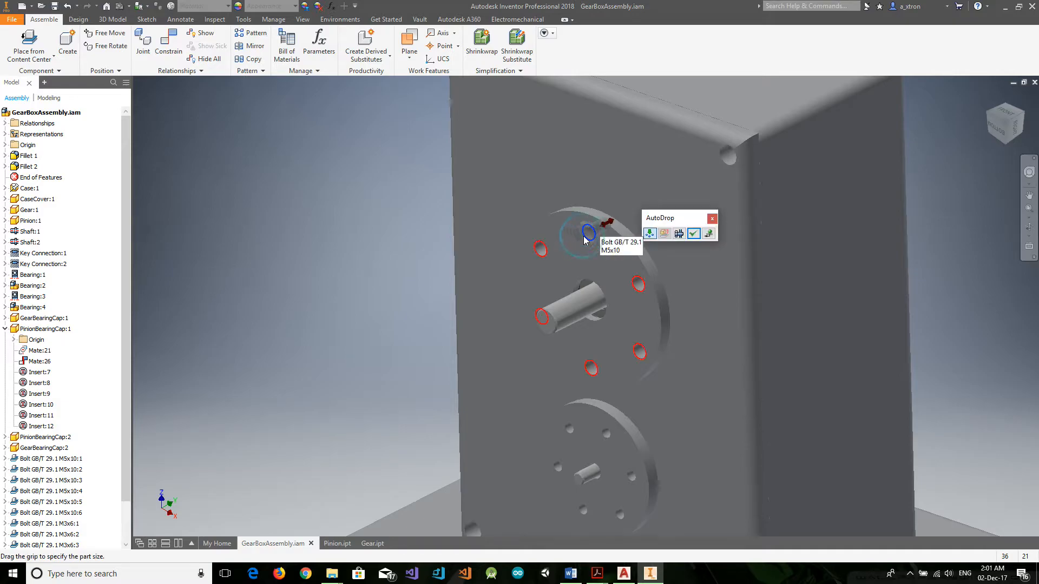
left_click(693, 237)
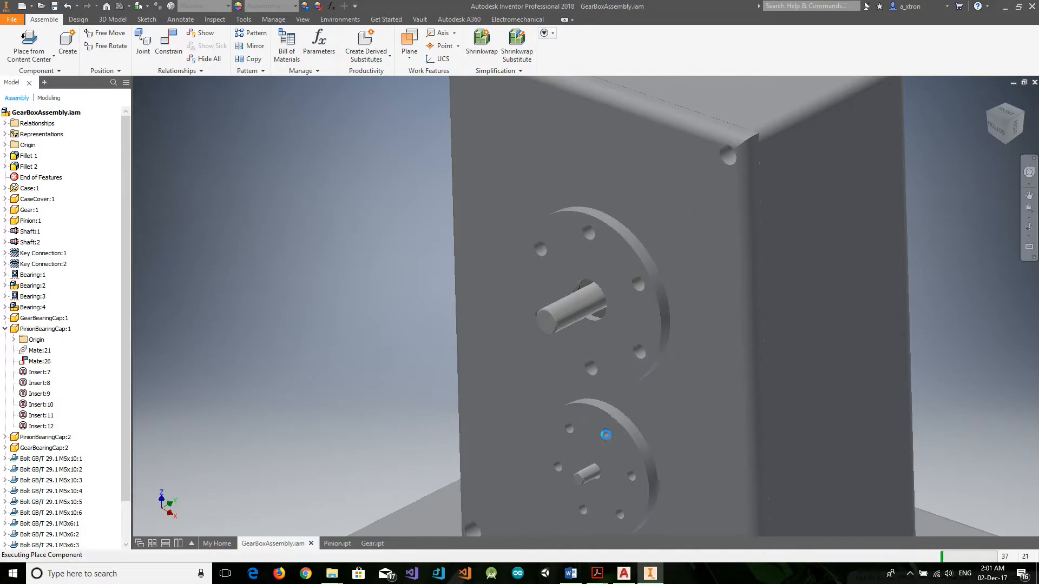
left_click(607, 435)
left_click(715, 433)
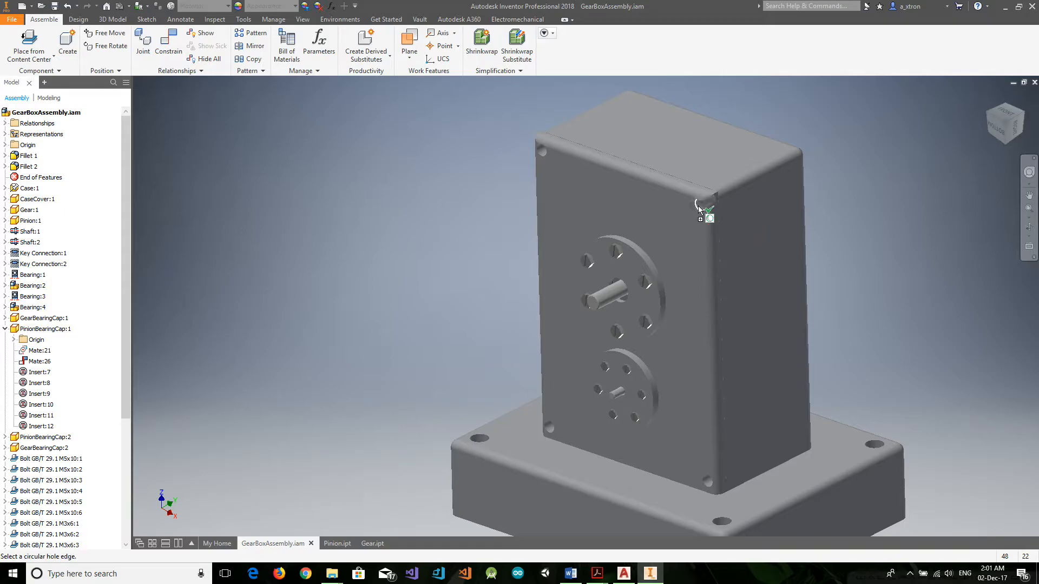
Step: Place M6x12 bolts in the case cover's corner holes and M10x20 bolts in the case's base holes, and finish placing bolts
left_click(696, 209)
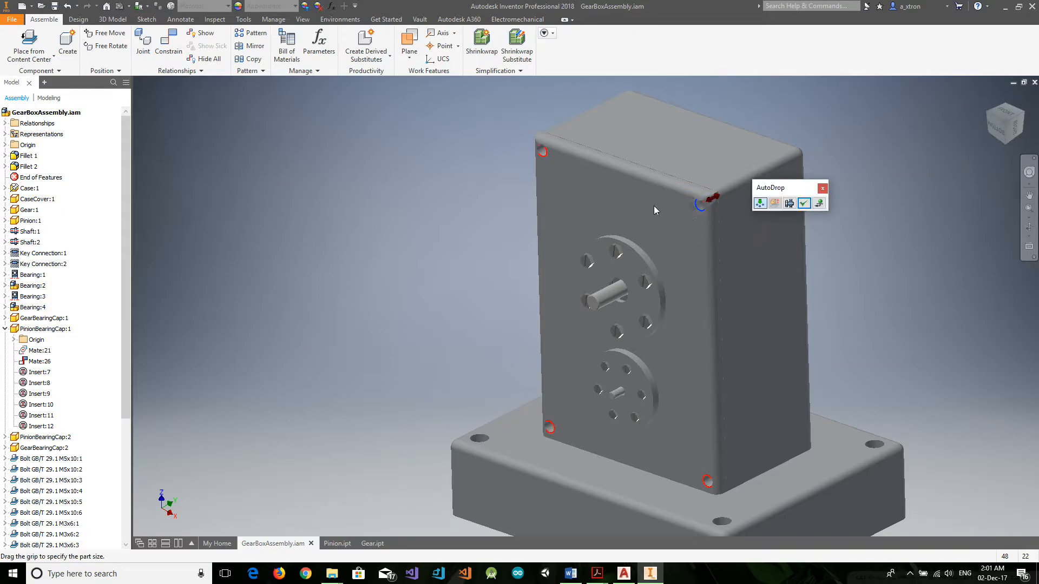
left_click(803, 204)
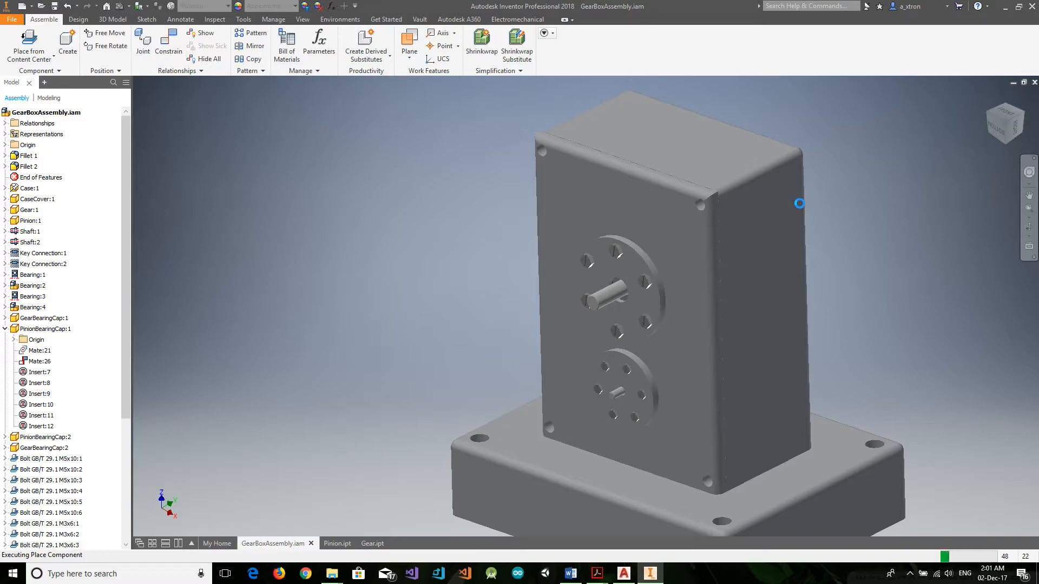
left_click(477, 440)
left_click(586, 431)
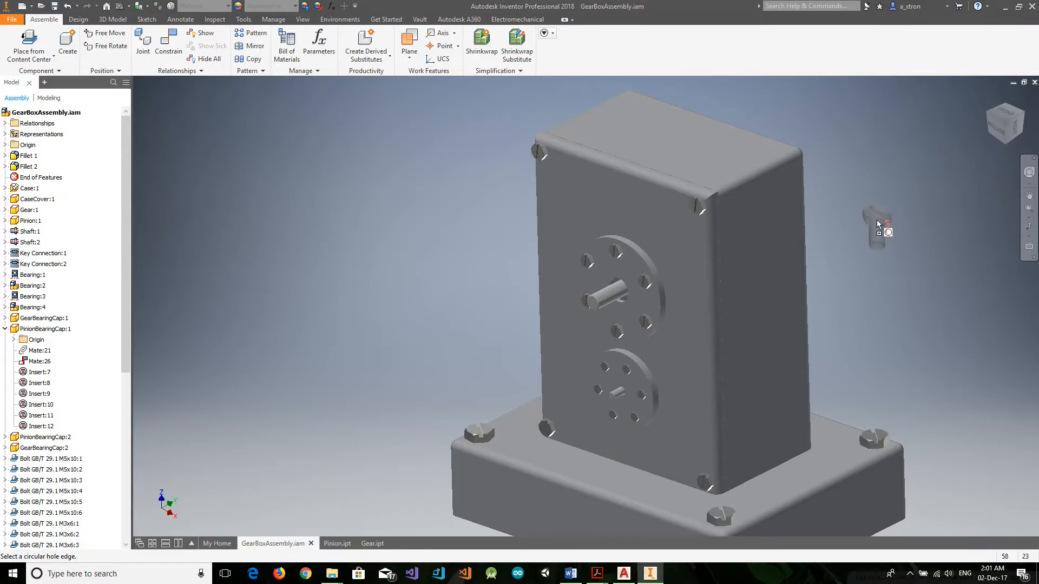
key("Escape")
Step: Make the case transparent
left_click(768, 219)
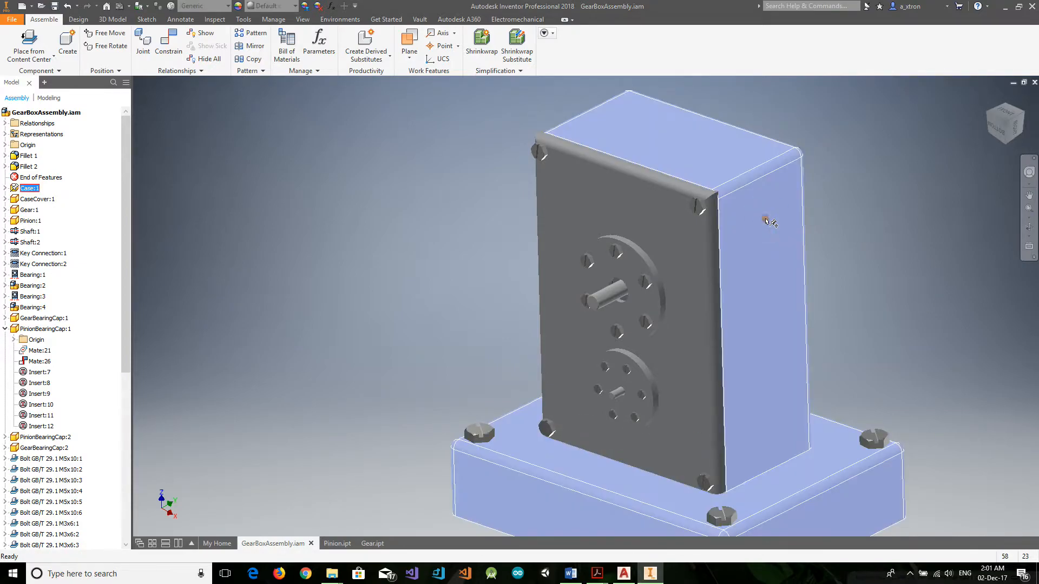
right_click(768, 219)
left_click(734, 480)
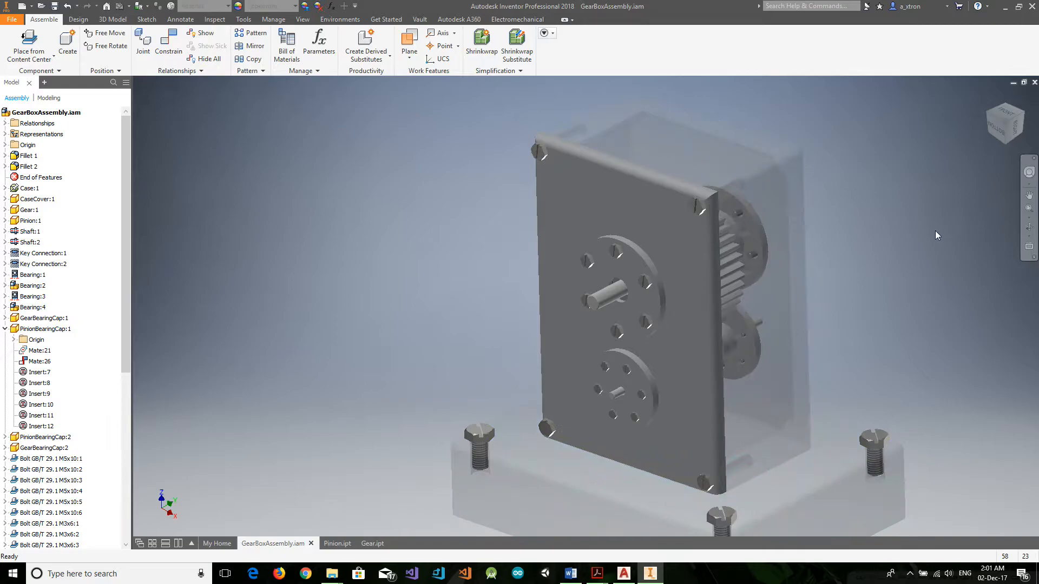
Step: Examine from the side how far the placed bolts reach through the bearing caps, cover and case
left_click(985, 123)
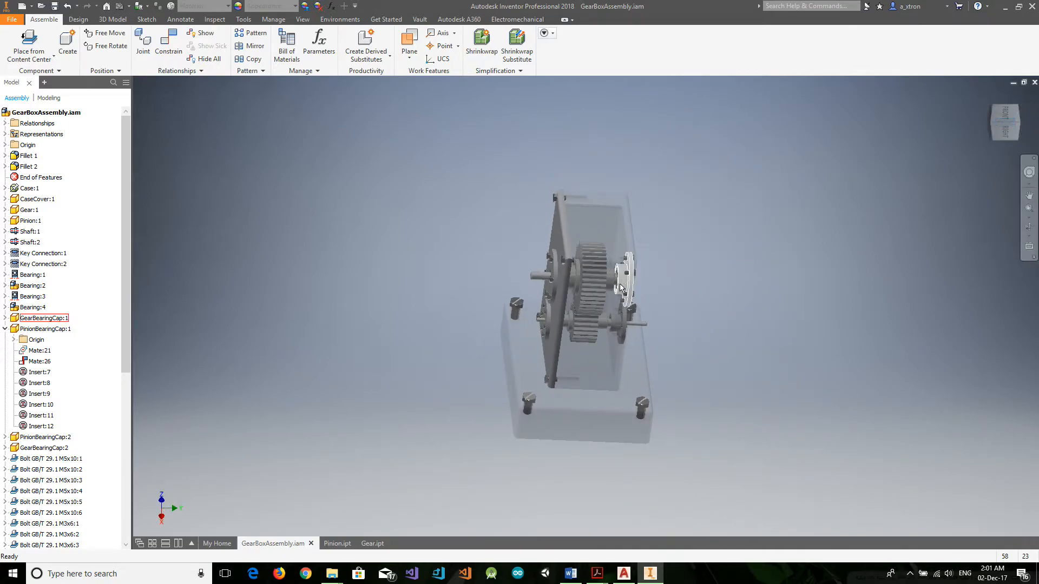
scroll(645, 322, "up", 5)
scroll(700, 329, "down", 5)
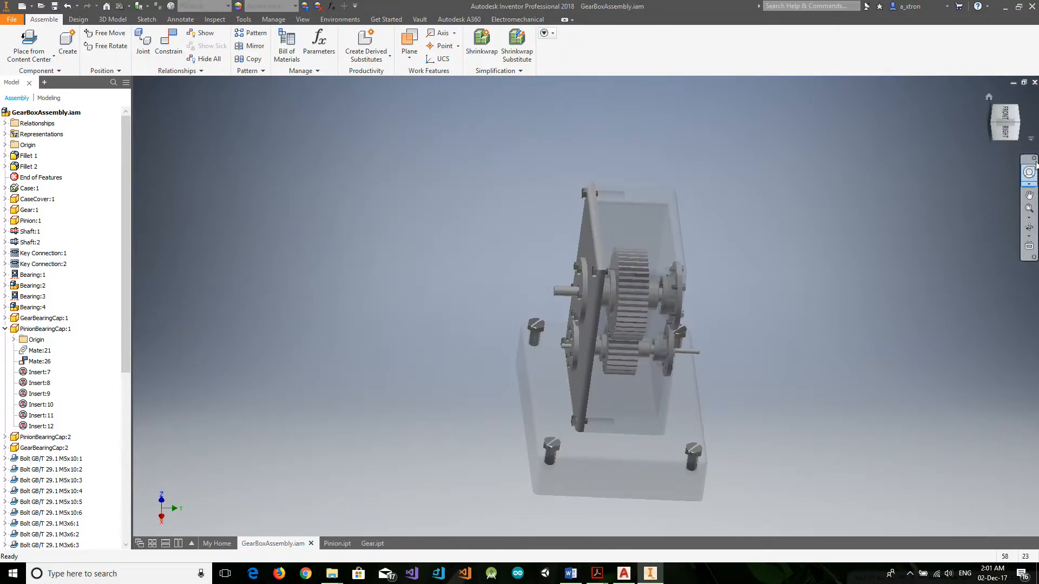
left_click(1030, 226)
left_click_drag(713, 284, 688, 271)
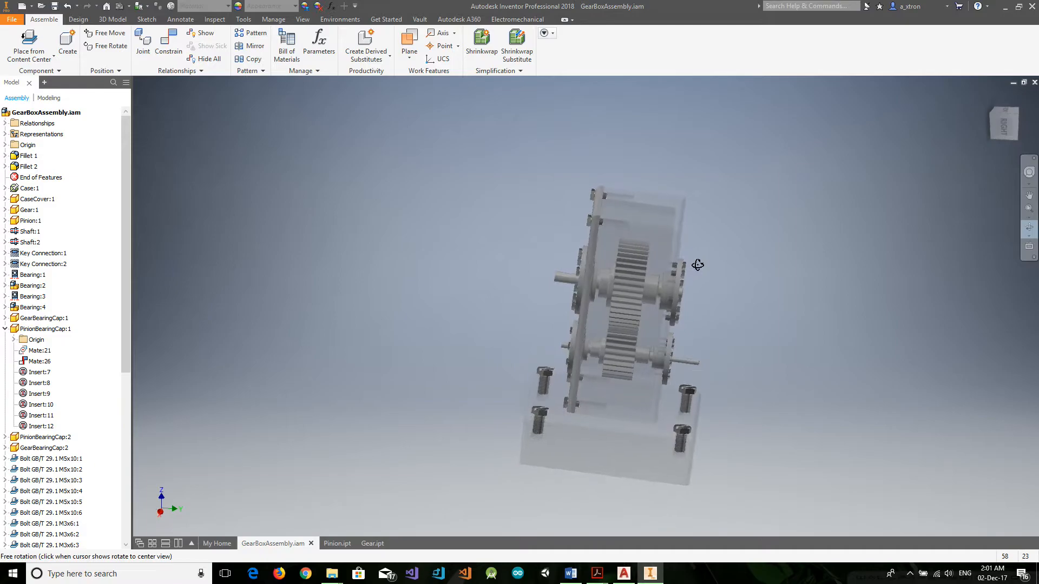
scroll(615, 286, "up", 4)
left_click_drag(581, 295, 607, 283)
key("Escape")
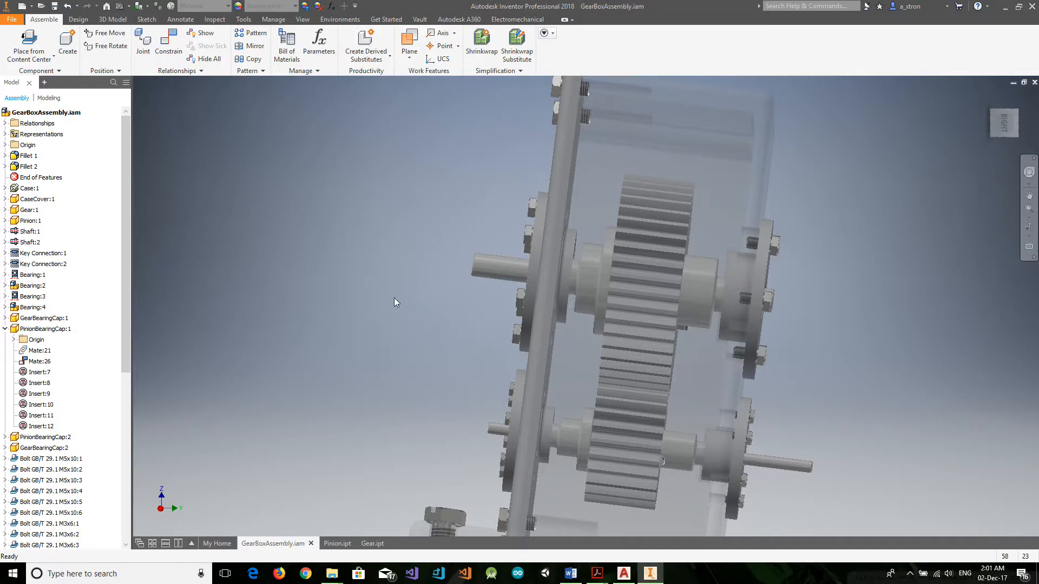
scroll(313, 316, "up", 2)
scroll(268, 362, "down", 4)
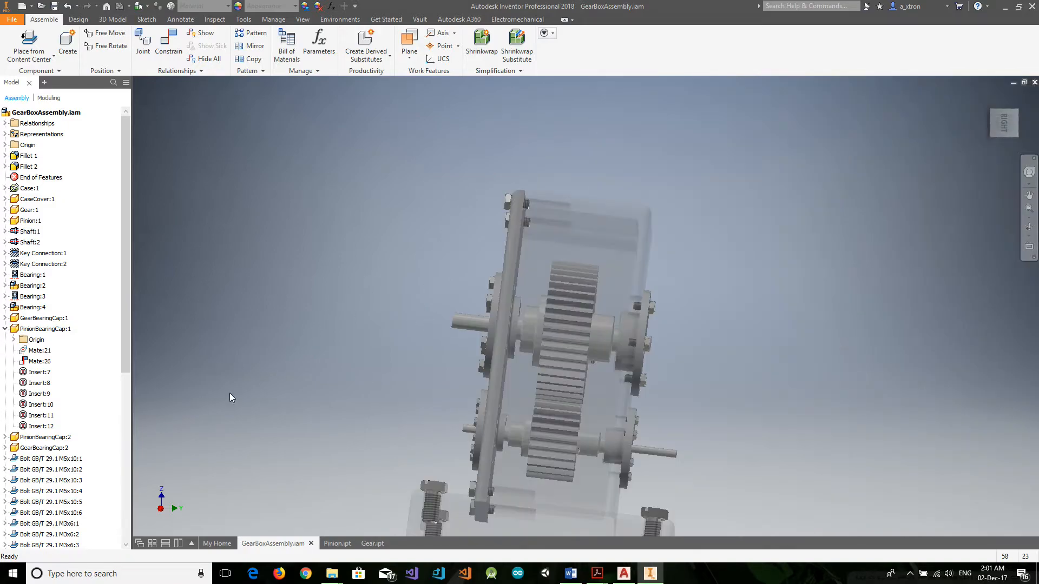
scroll(80, 462, "down", 1)
Step: Replace all M5x10 and M3x6 bearing cap bolts with Bolt GB/T 29.1 in size M5, nominal length 20 mm, and save the assembly
left_click(70, 426)
scroll(76, 433, "down", 7)
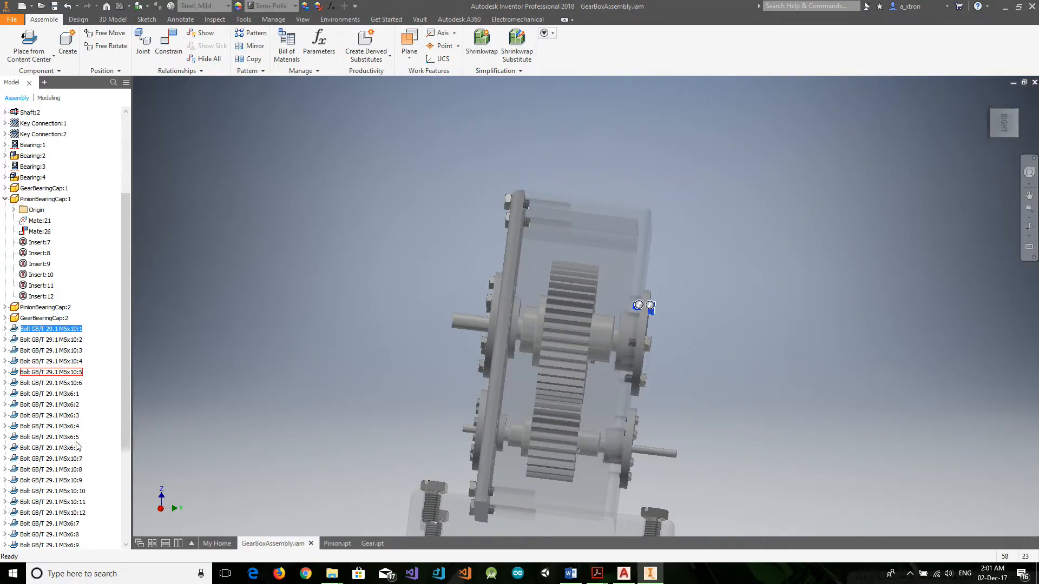
scroll(77, 452, "down", 1)
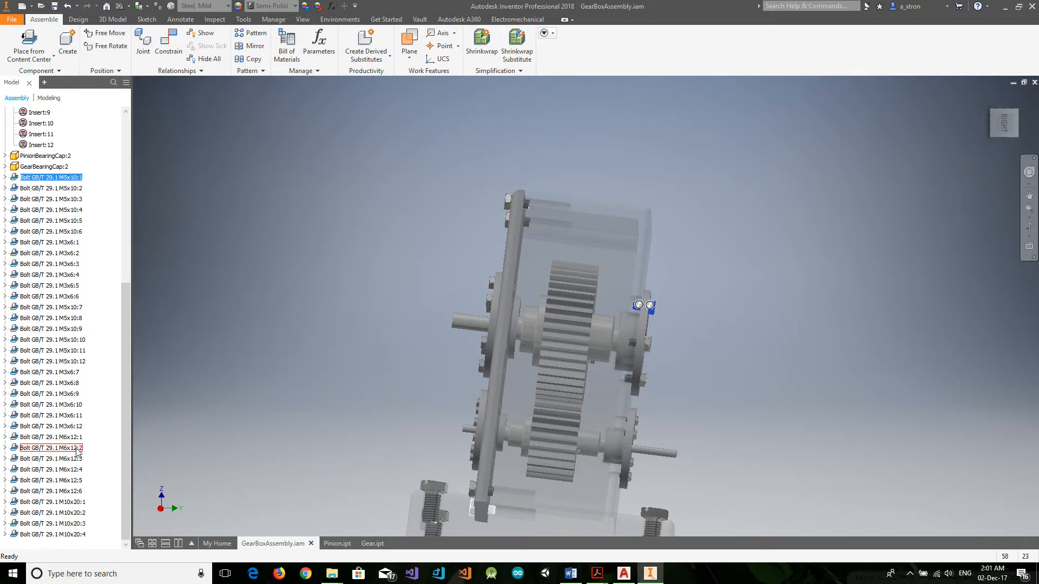
left_click(68, 361, "shift")
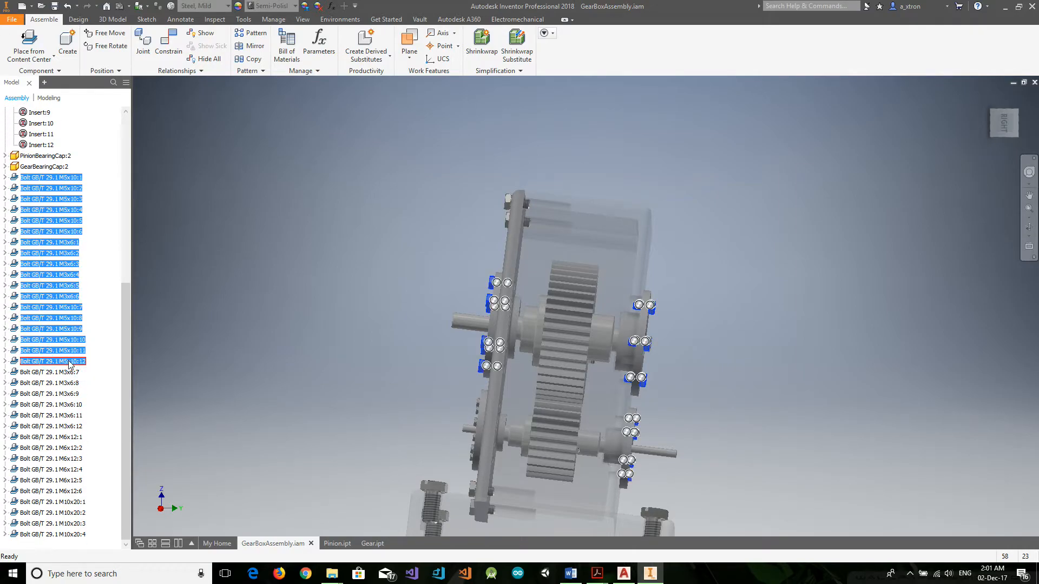
left_click(77, 426, "shift")
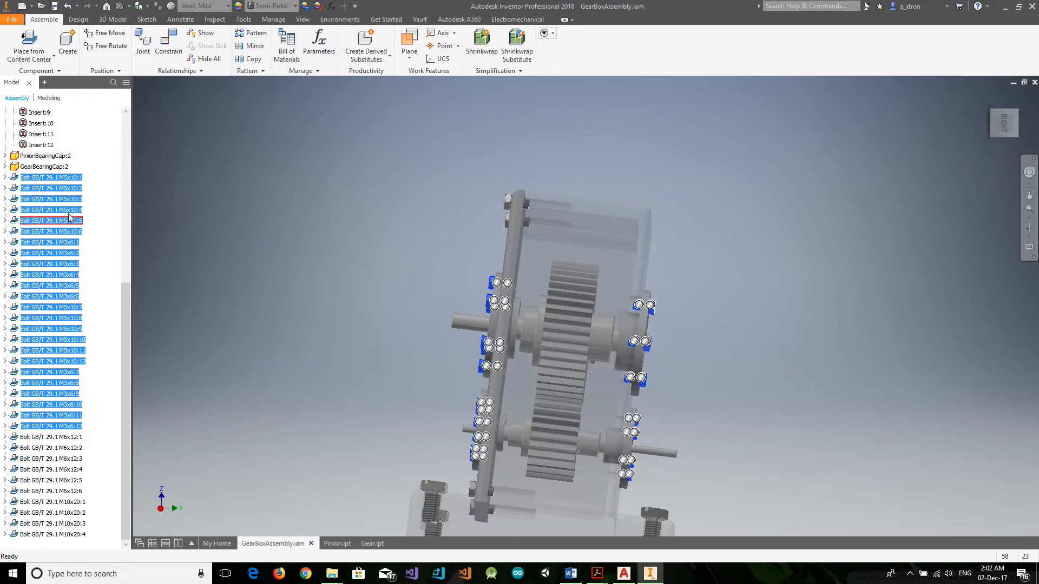
right_click(69, 181)
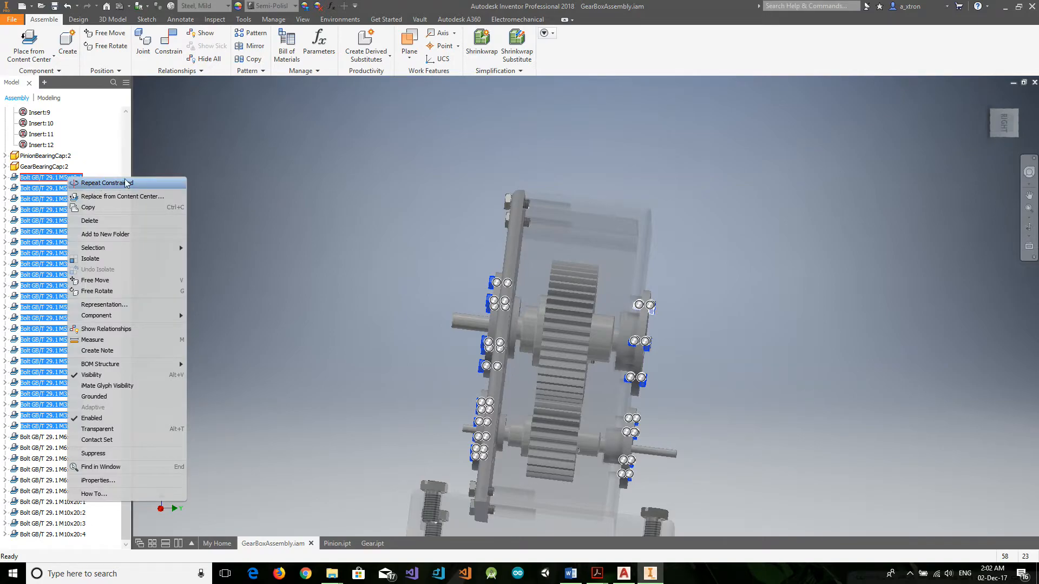
left_click(124, 197)
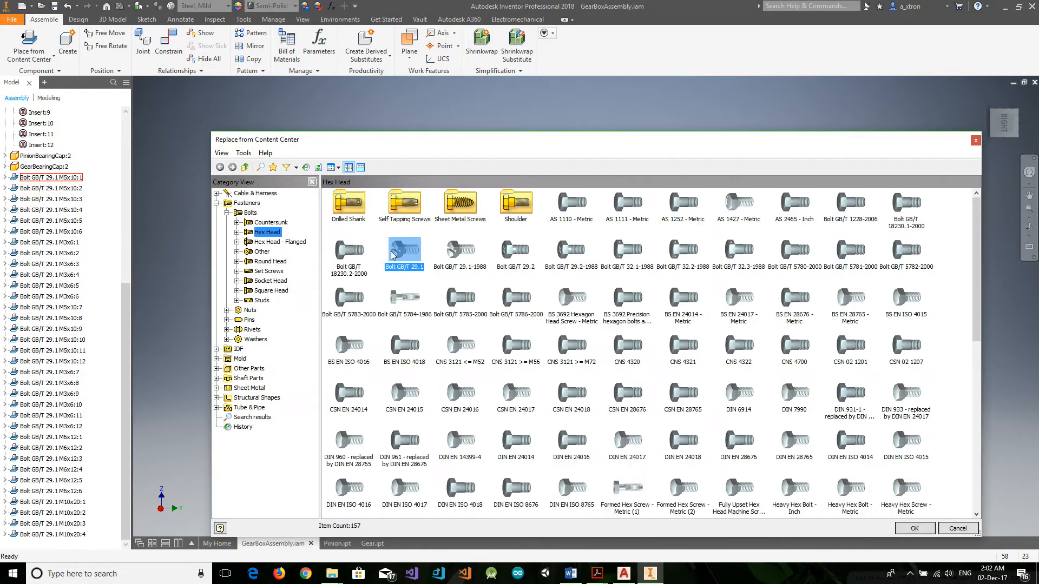
double_click(401, 251)
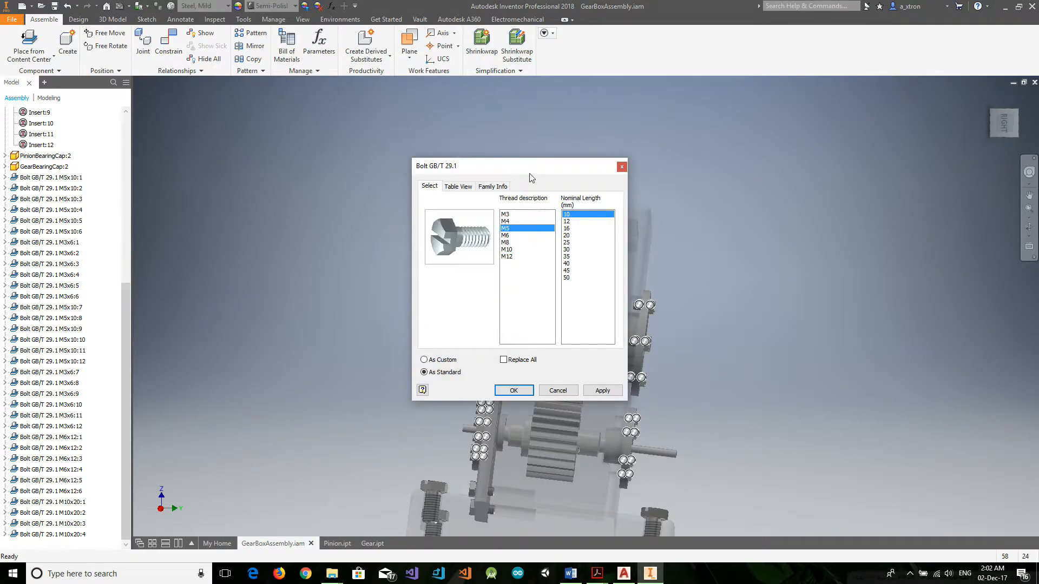
left_click_drag(527, 165, 255, 158)
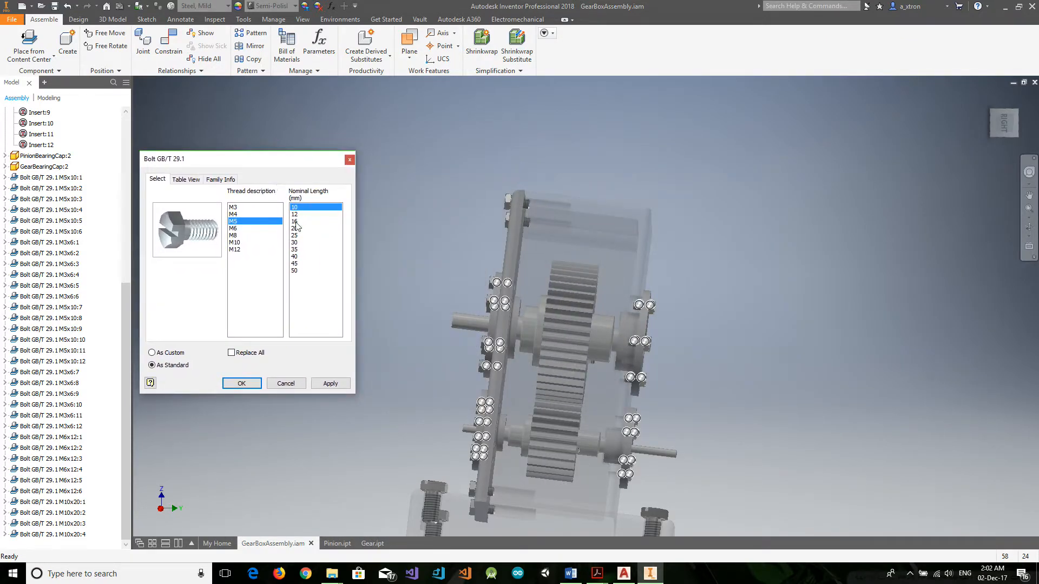
left_click(297, 222)
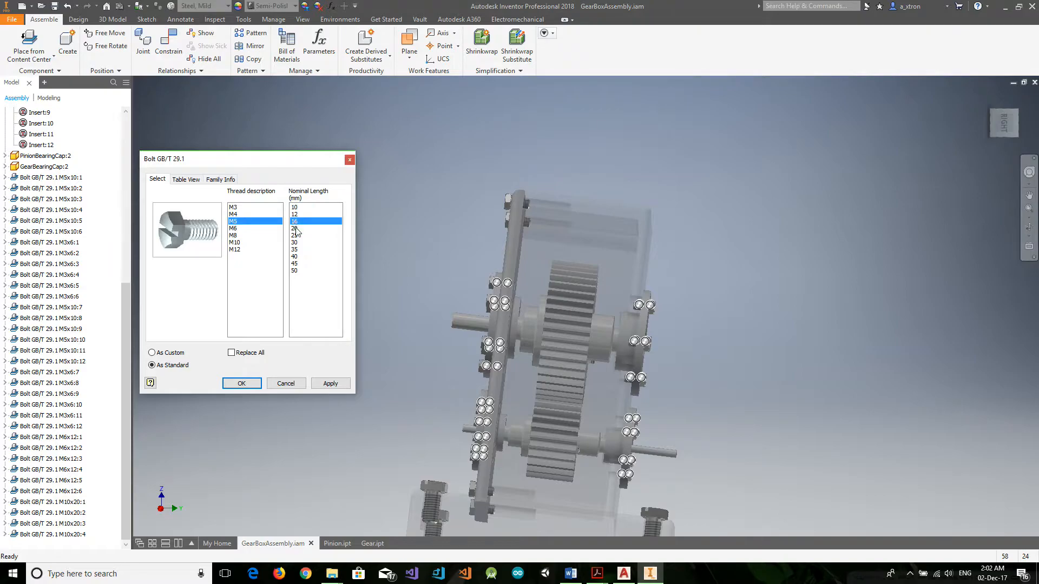
left_click(297, 229)
left_click(247, 383)
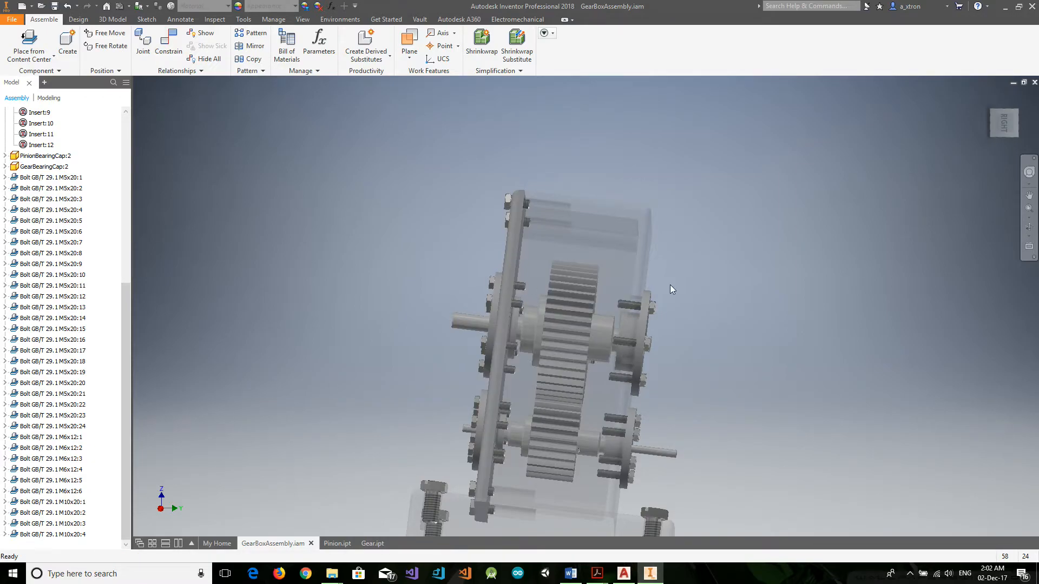
left_click(55, 6)
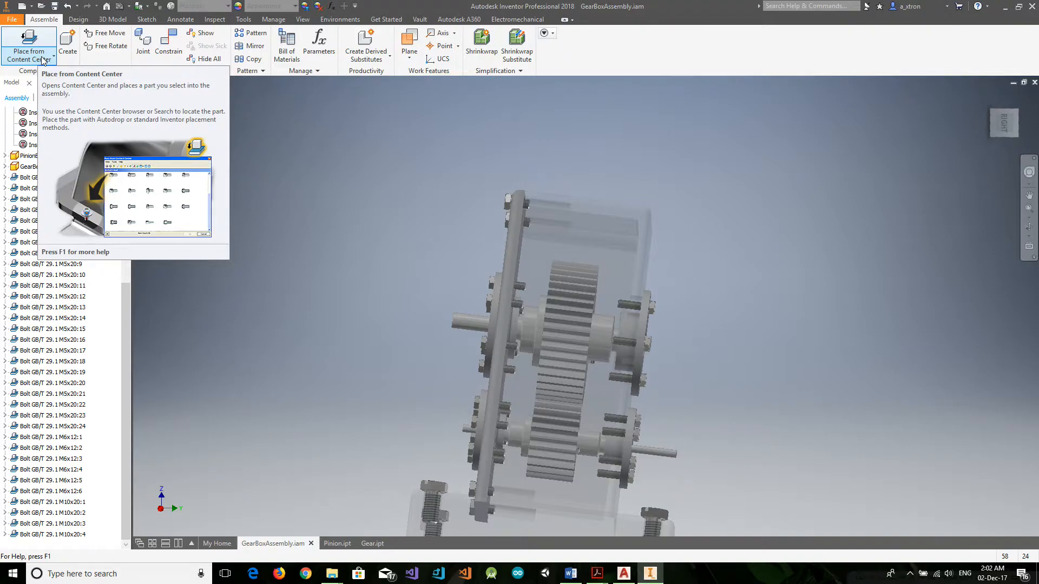
Step: Select the first M6x12 bolt holding the case cover
left_click(508, 208)
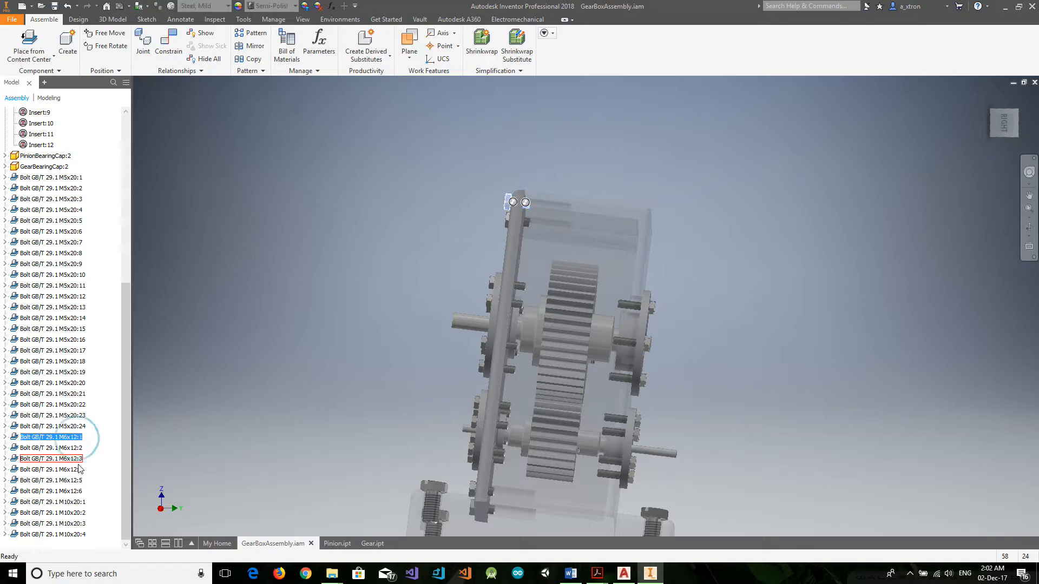
Step: Select the six M6x12 bolts and examine where they sit on the housing cover plate
left_click(77, 491, "shift")
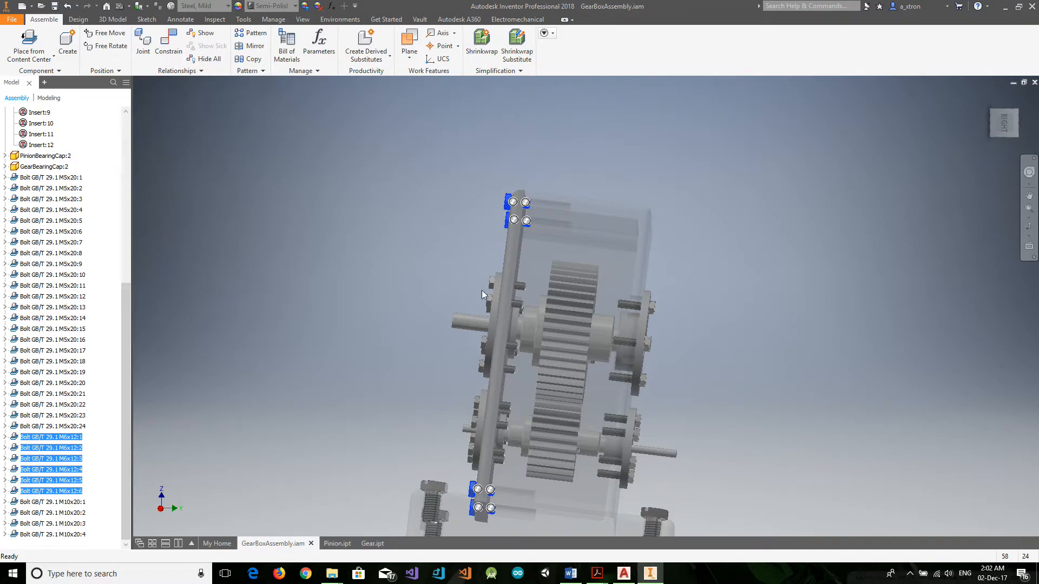
left_click(992, 113)
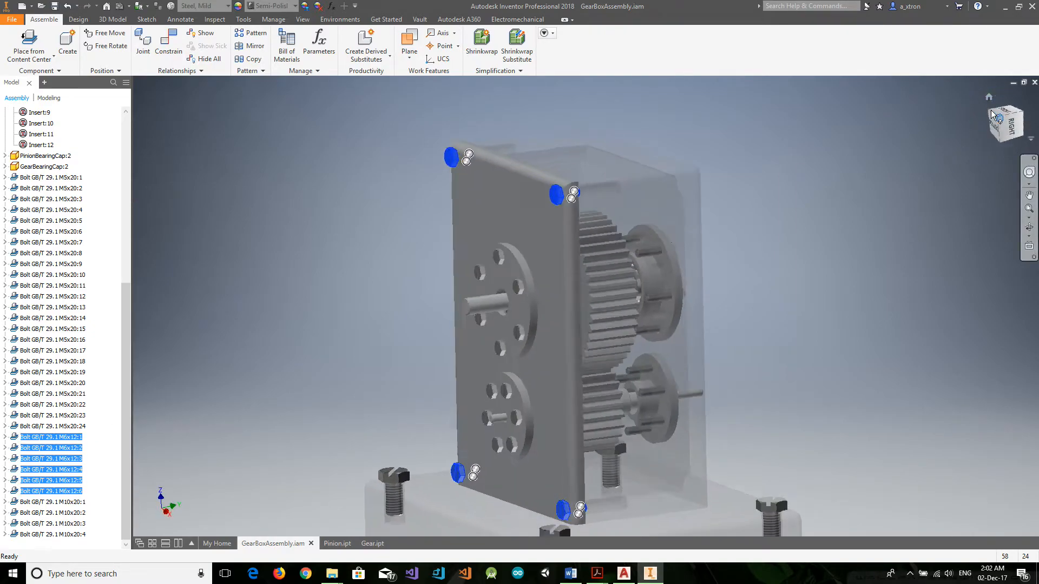
left_click(89, 445)
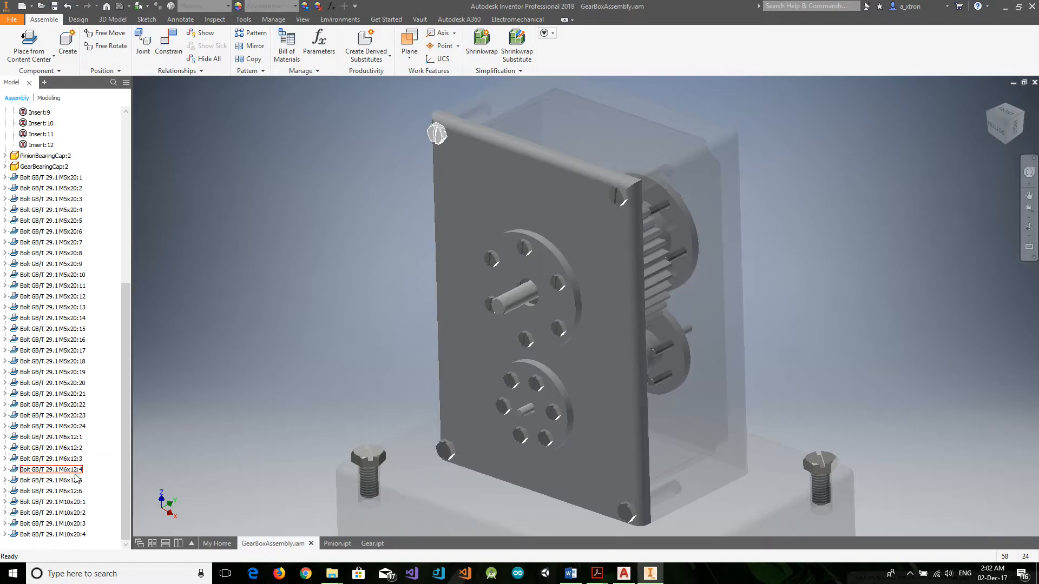
Step: Replace the six M6x12 cover bolts from the Content Center with Bolt GB/T 29.1, M6 thread, 30 mm nominal length
left_click(79, 438)
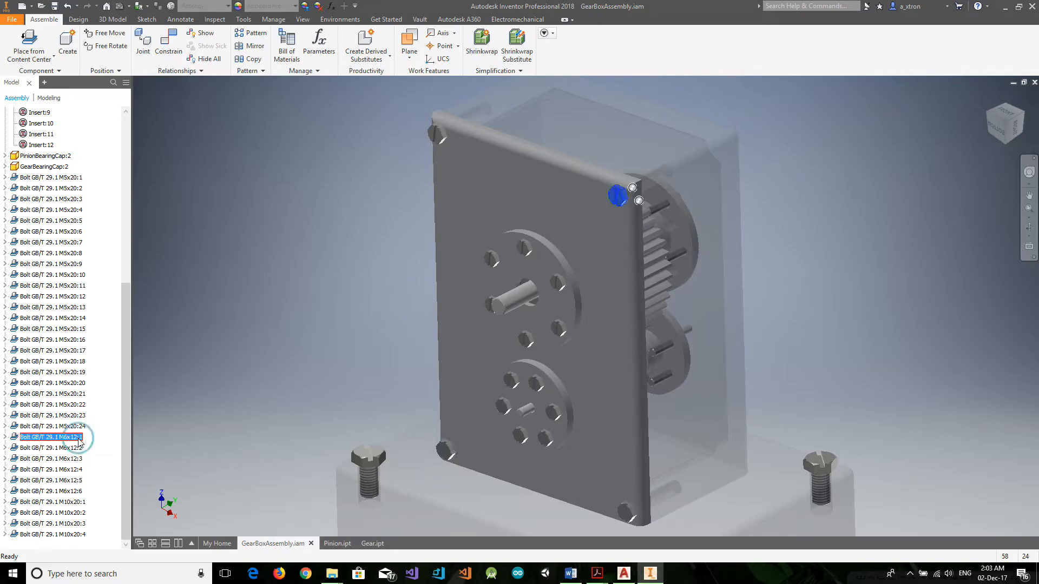
left_click(79, 492, "shift")
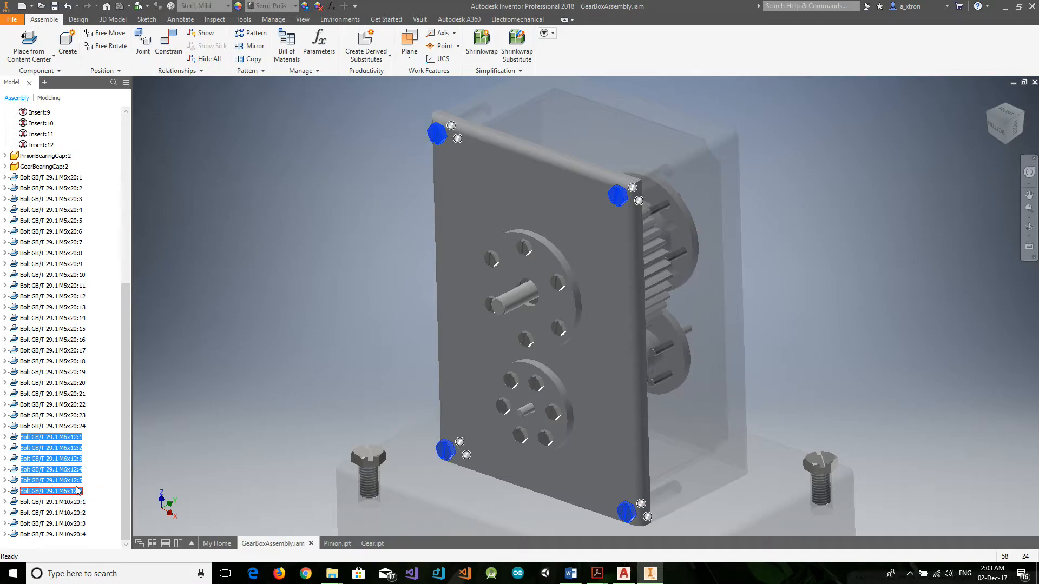
right_click(76, 438)
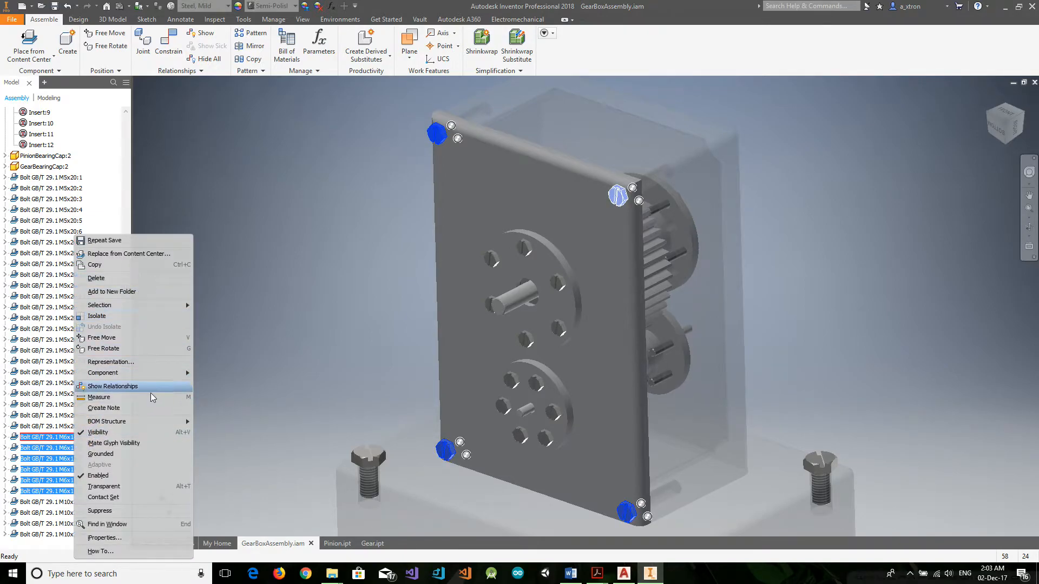
left_click(151, 255)
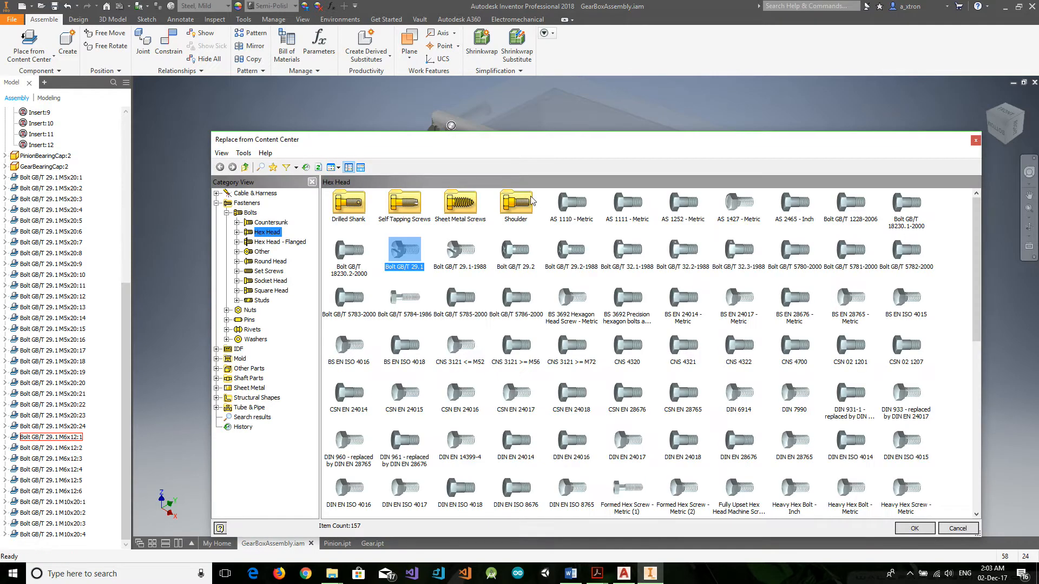
double_click(397, 253)
left_click_drag(558, 172, 343, 175)
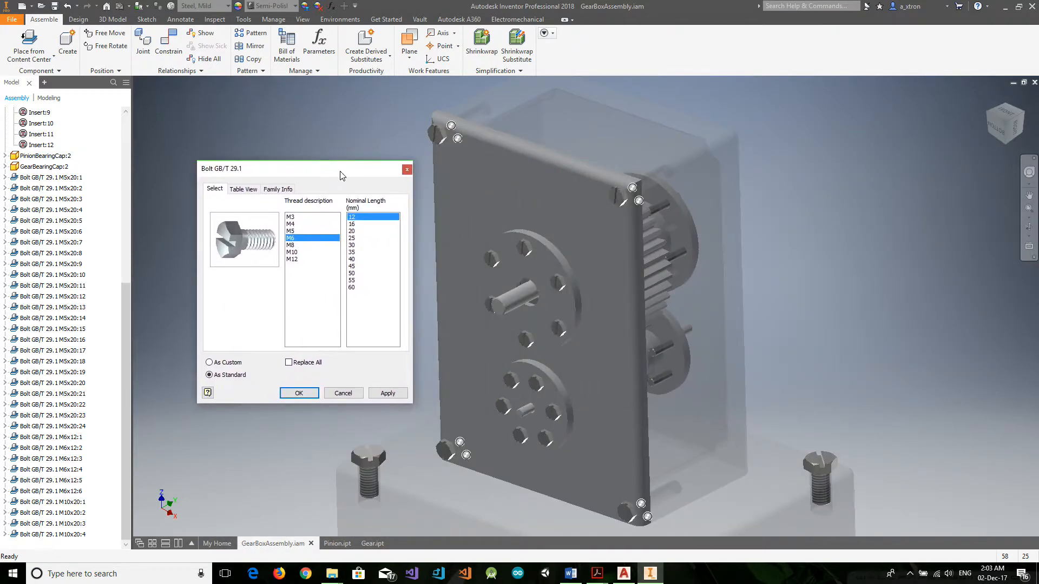
left_click(353, 246)
left_click(372, 395)
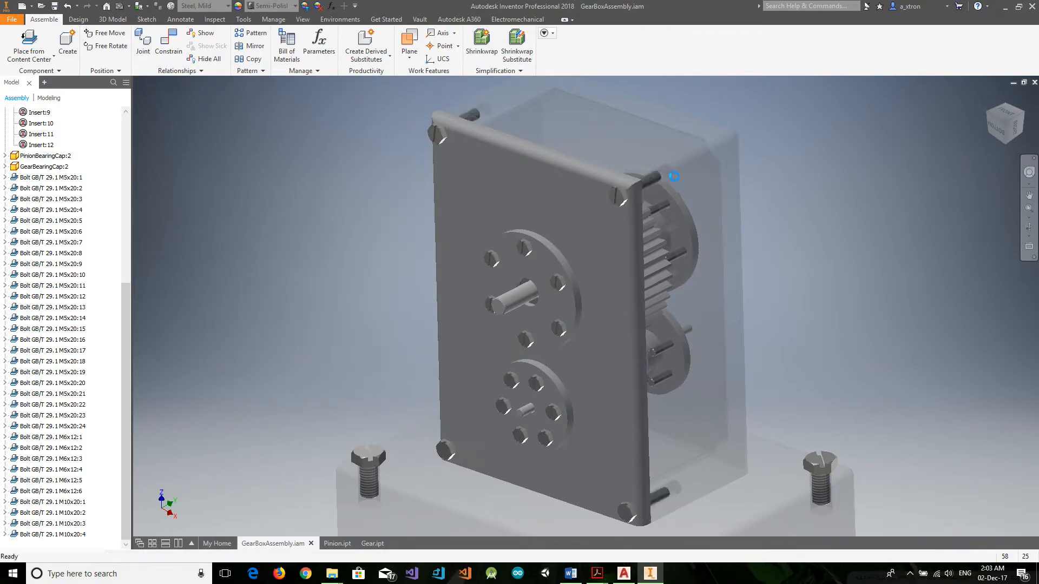
left_click(1015, 119)
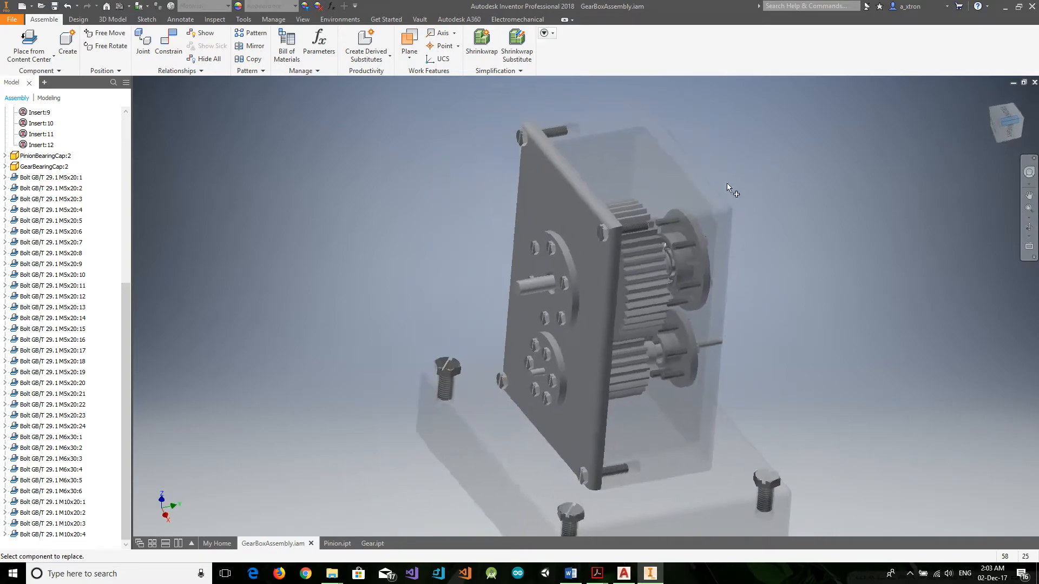
scroll(650, 268, "up", 5)
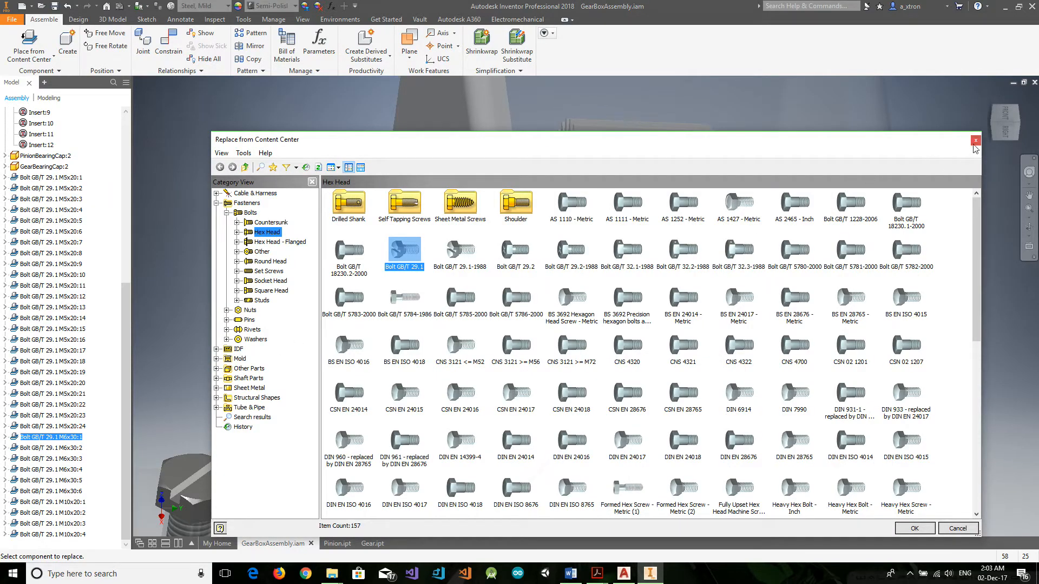
left_click(975, 142)
Step: Replace the six M6x30 cover bolts from the Content Center with Bolt GB/T 29.1, M6 thread, 35 mm nominal length
left_click(75, 490, "shift")
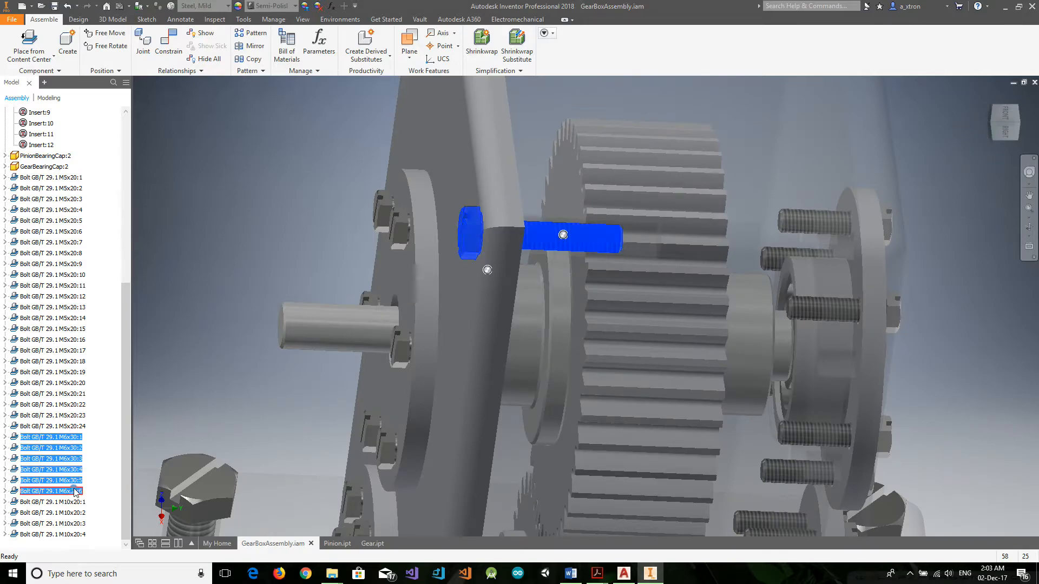
scroll(167, 450, "down", 6)
scroll(179, 476, "up", 3)
scroll(227, 493, "down", 4)
scroll(249, 501, "up", 5)
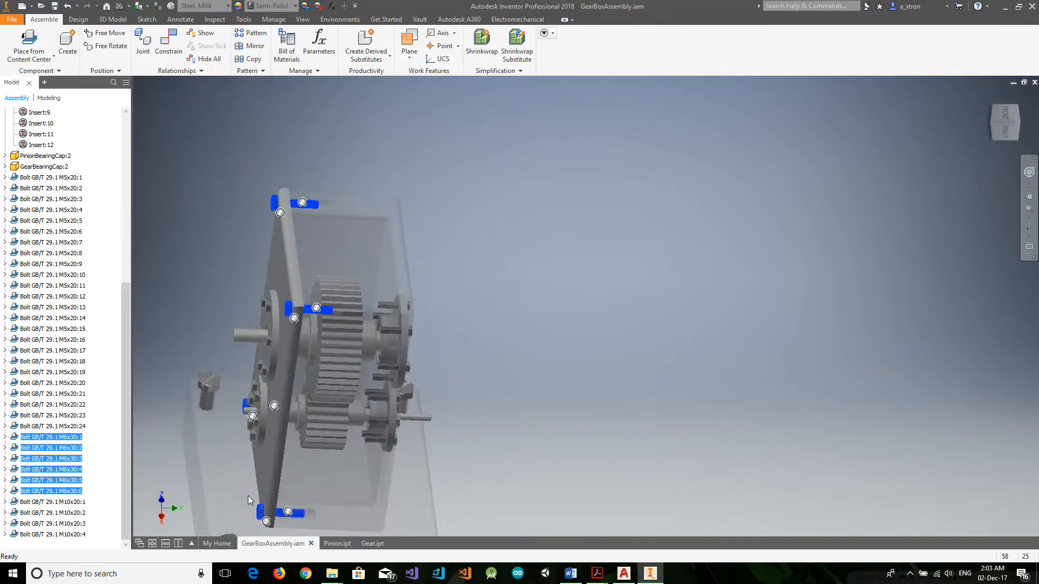
right_click(53, 439)
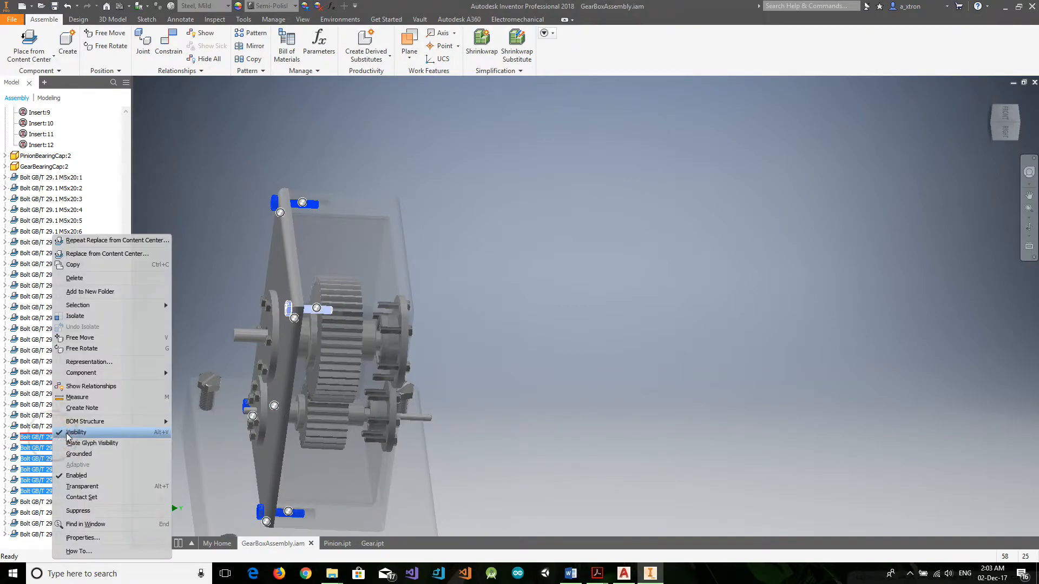
left_click(107, 253)
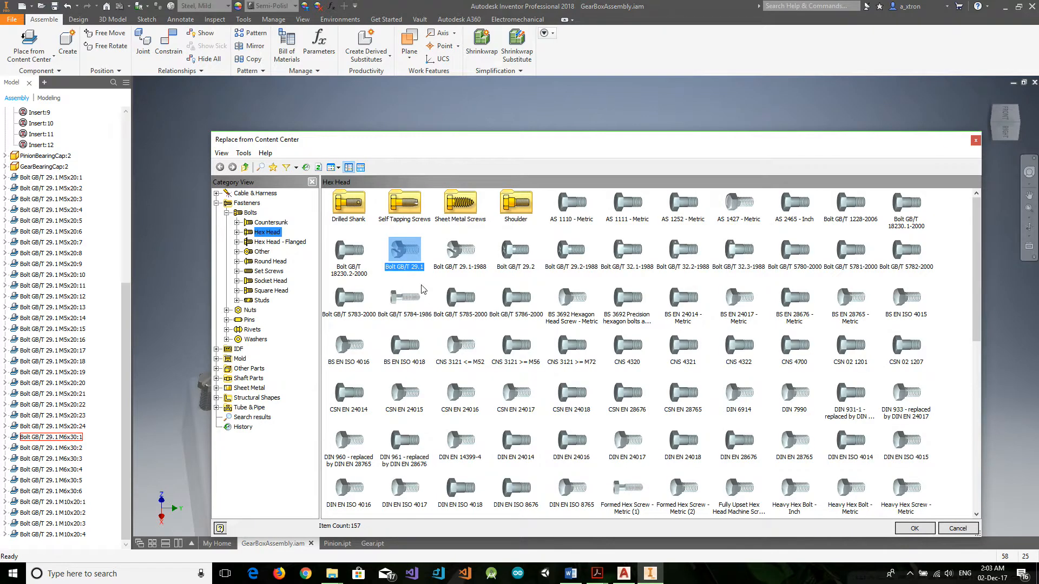
double_click(415, 266)
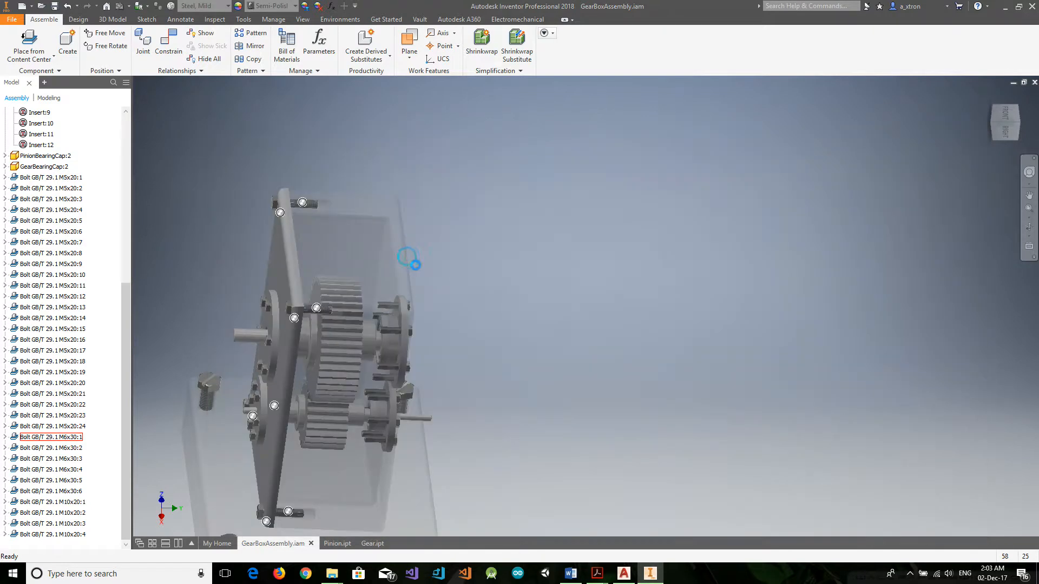
left_click(568, 250)
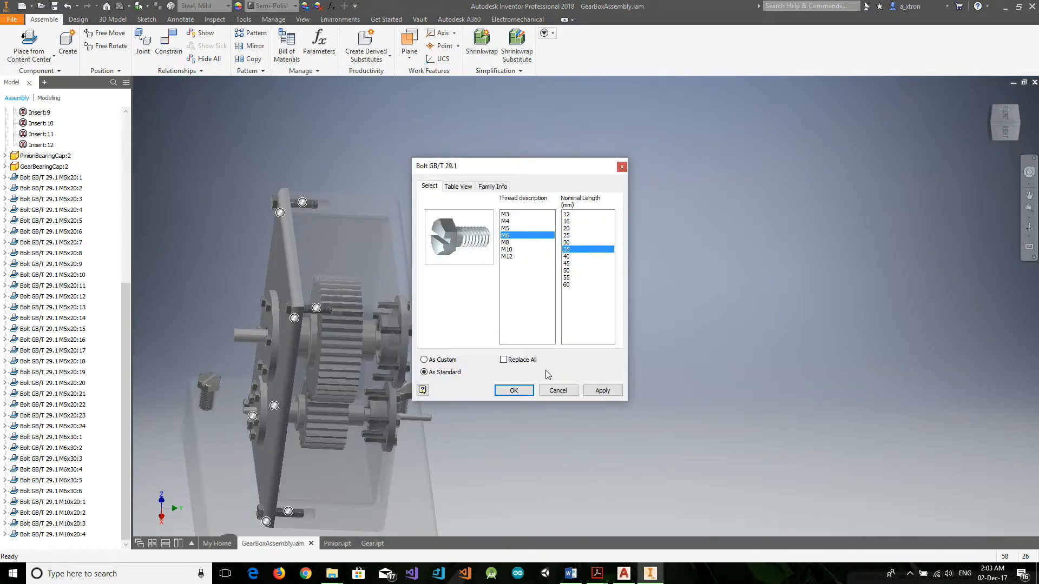
left_click(513, 391)
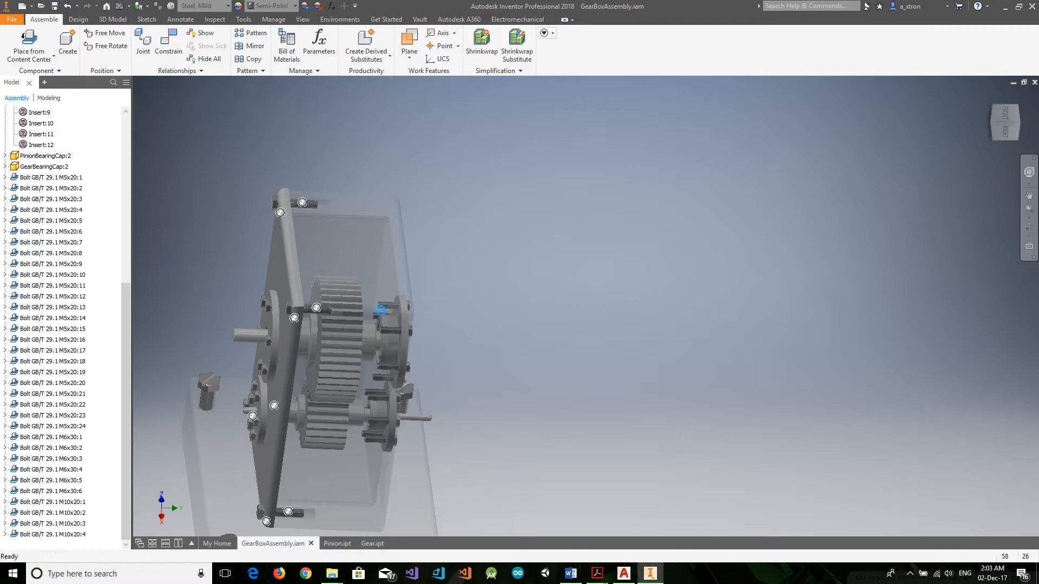
Step: Examine the reach of the M6x35 cover bolts in their housing holes from the side and from inside the gearbox
scroll(326, 302, "up", 5)
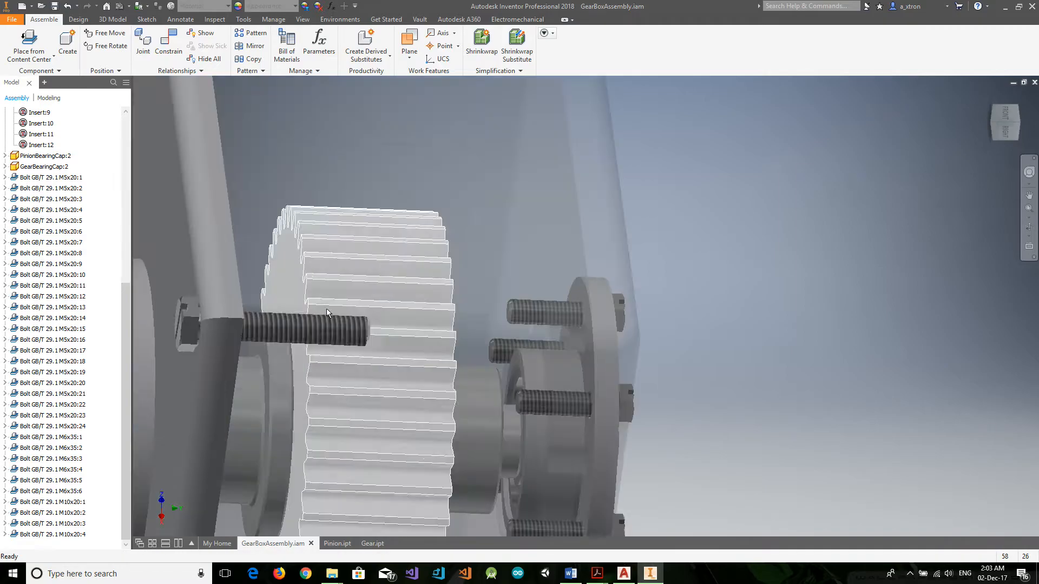
left_click(1005, 128)
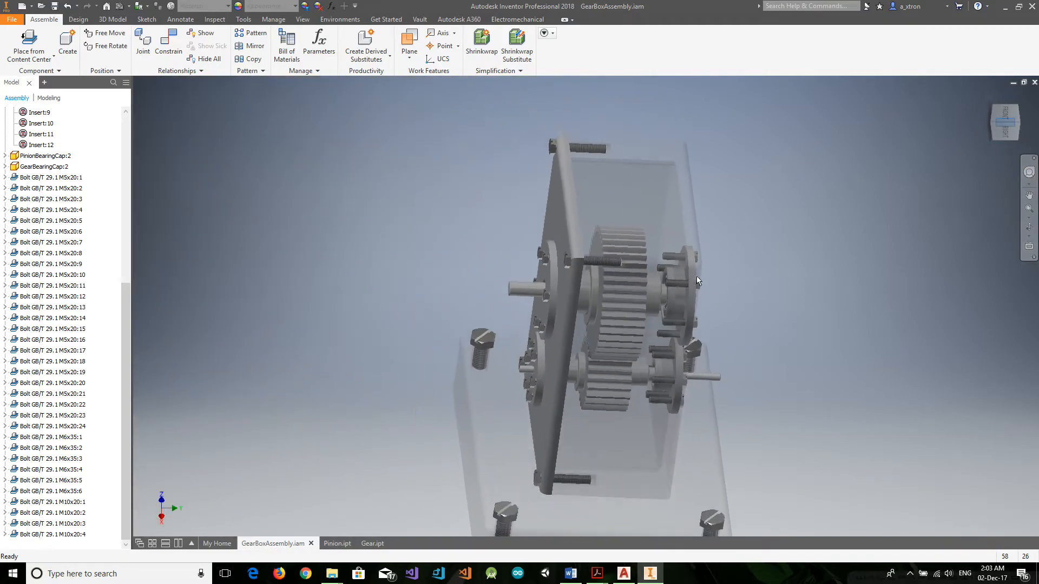
scroll(647, 249, "up", 8)
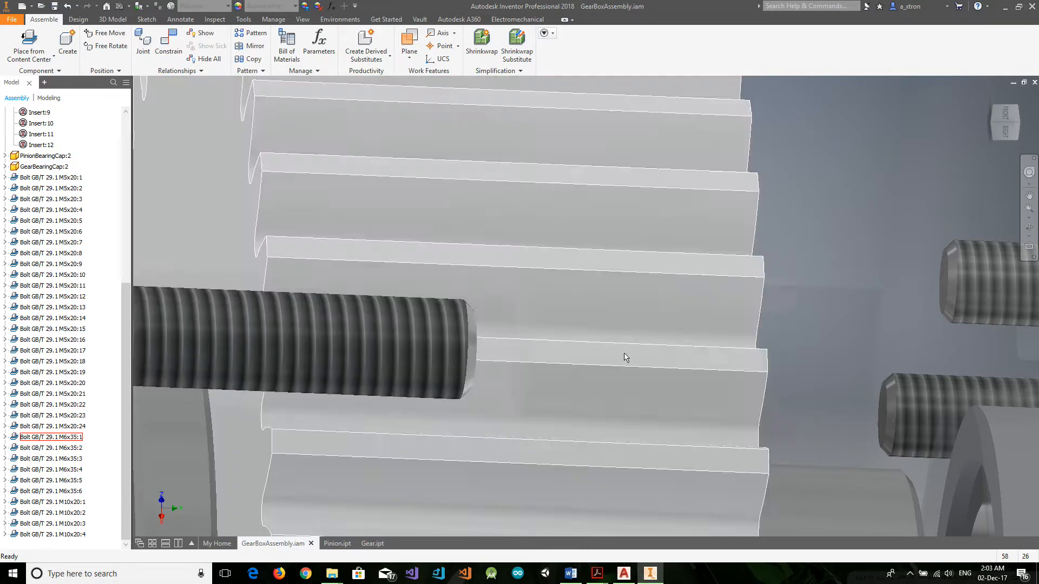
left_click(1008, 124)
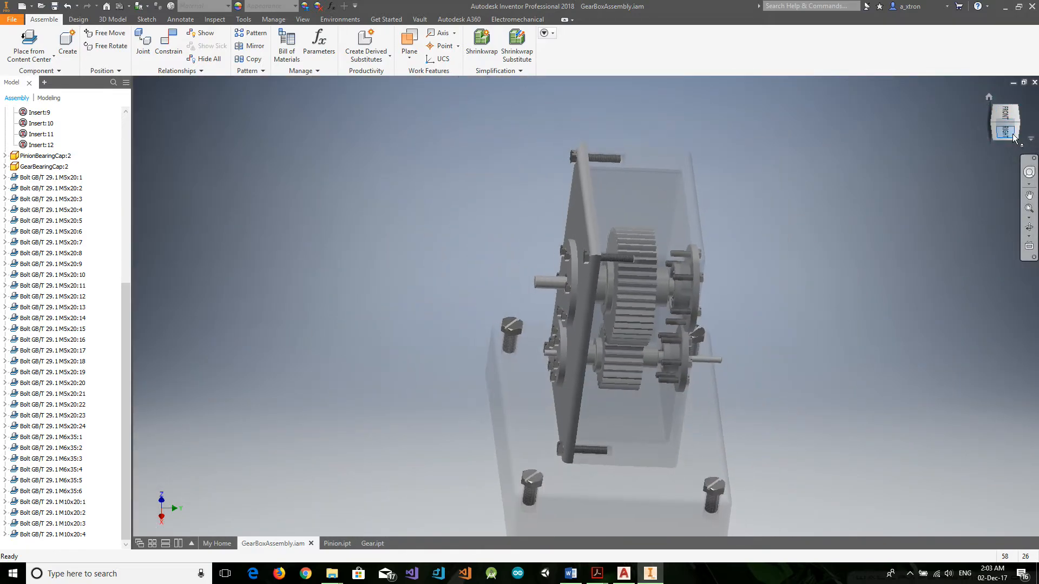
left_click(1020, 125)
scroll(570, 234, "down", 8)
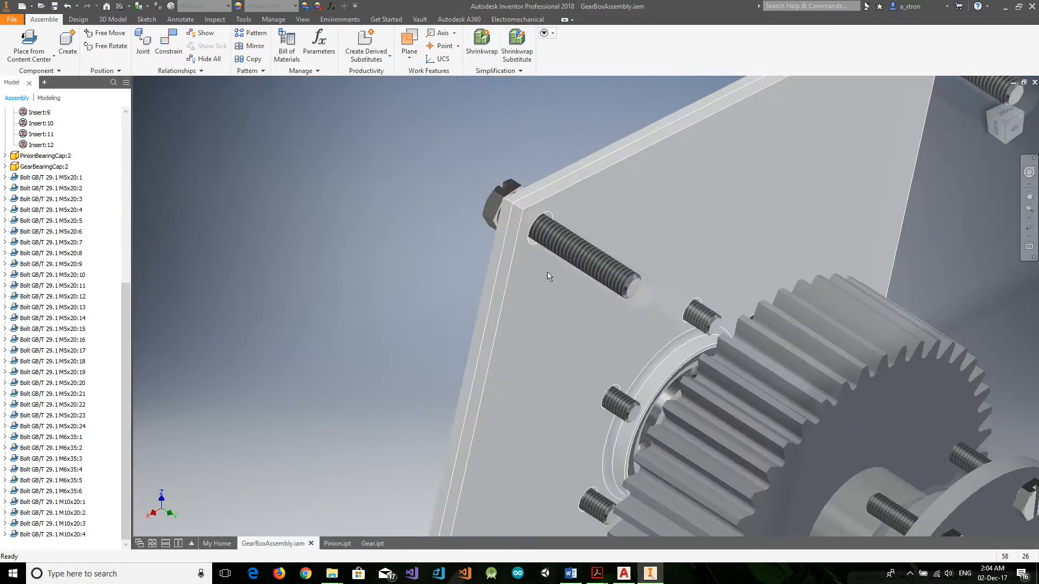
scroll(528, 247, "down", 3)
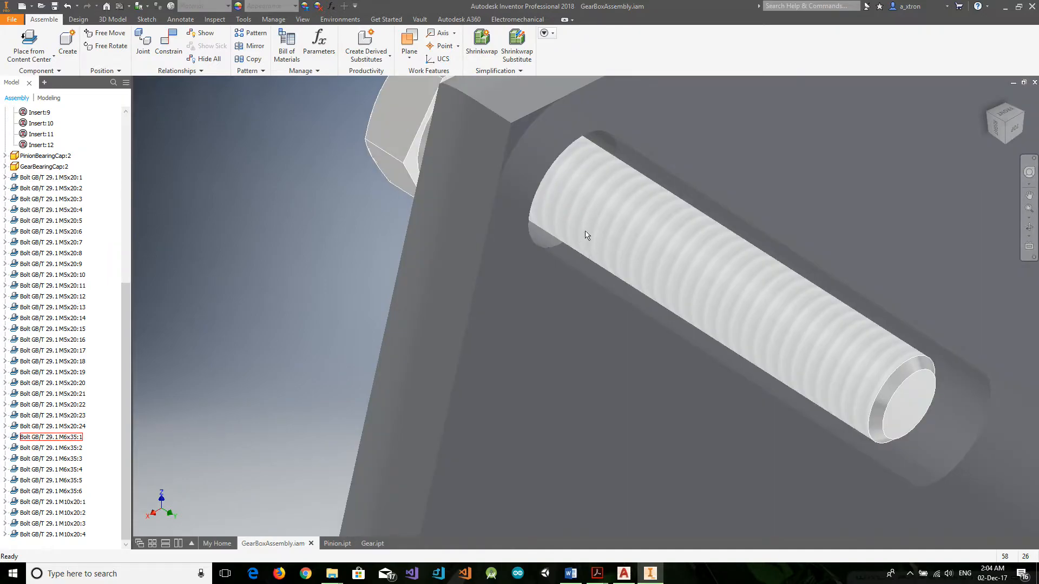
scroll(587, 235, "up", 5)
scroll(601, 254, "down", 5)
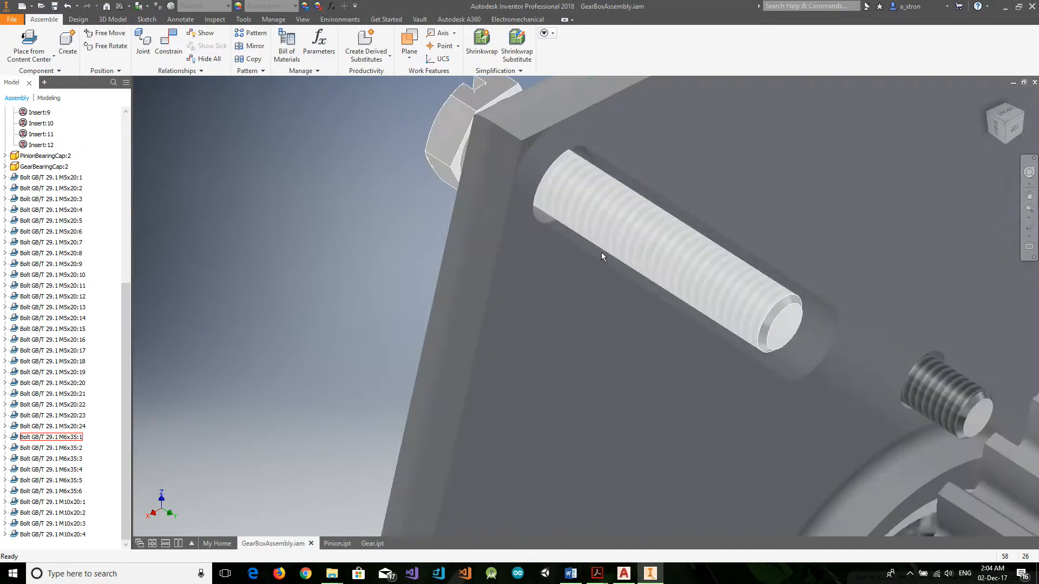
scroll(658, 268, "up", 4)
scroll(713, 484, "down", 1)
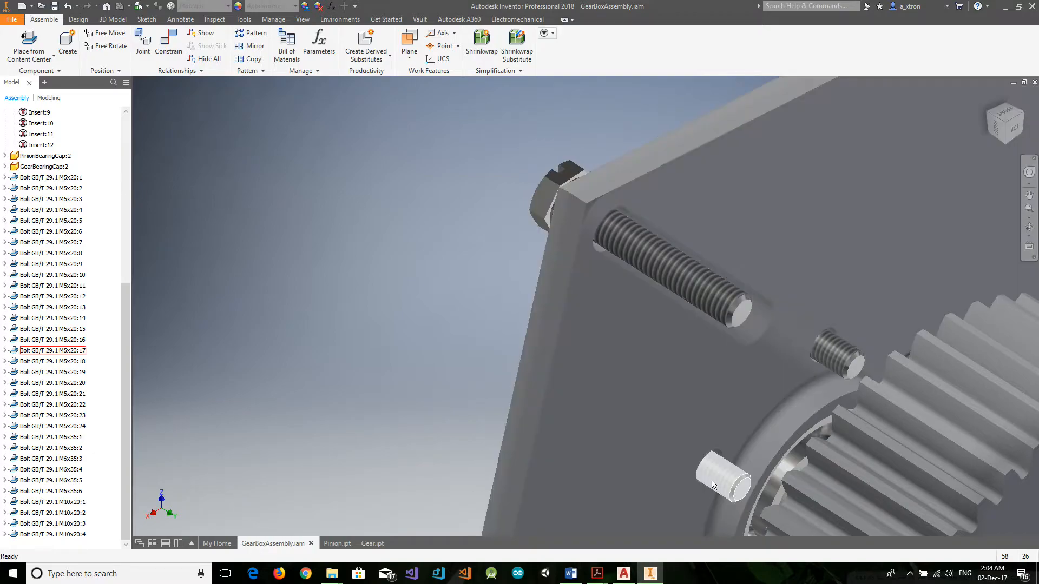
scroll(644, 262, "up", 4)
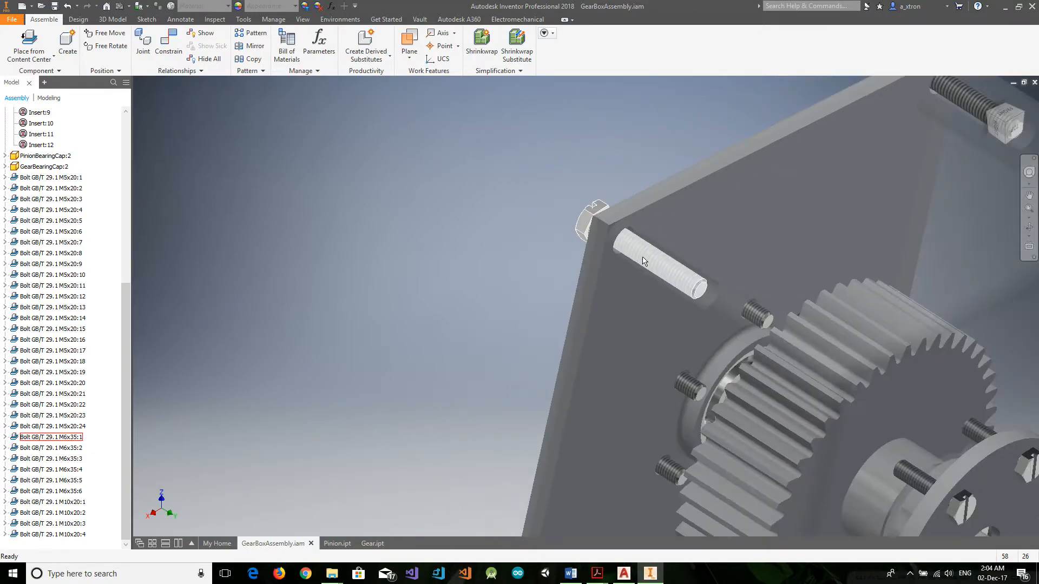
scroll(647, 260, "down", 4)
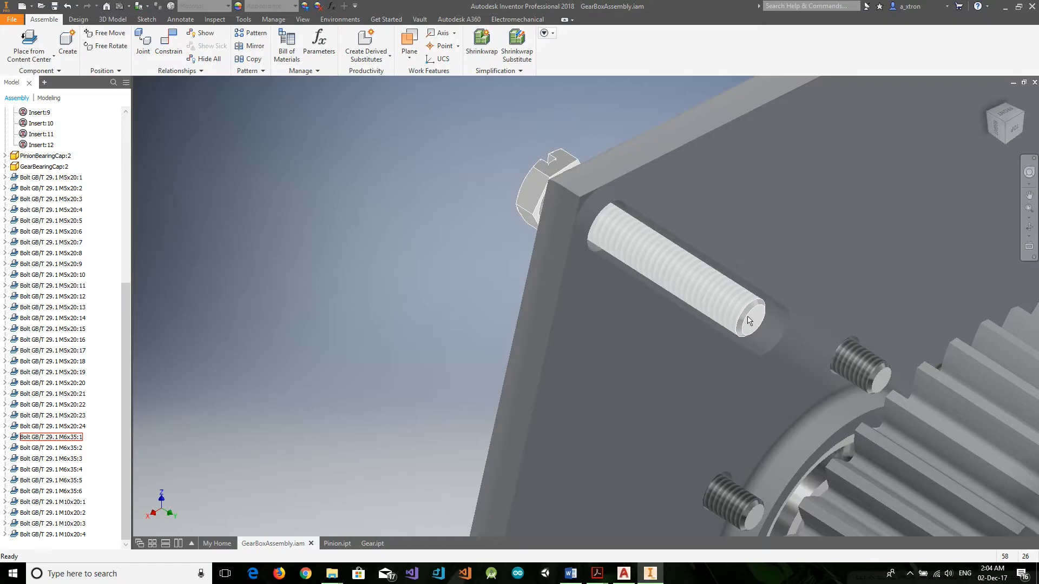
scroll(741, 315, "up", 2)
left_click(1004, 104)
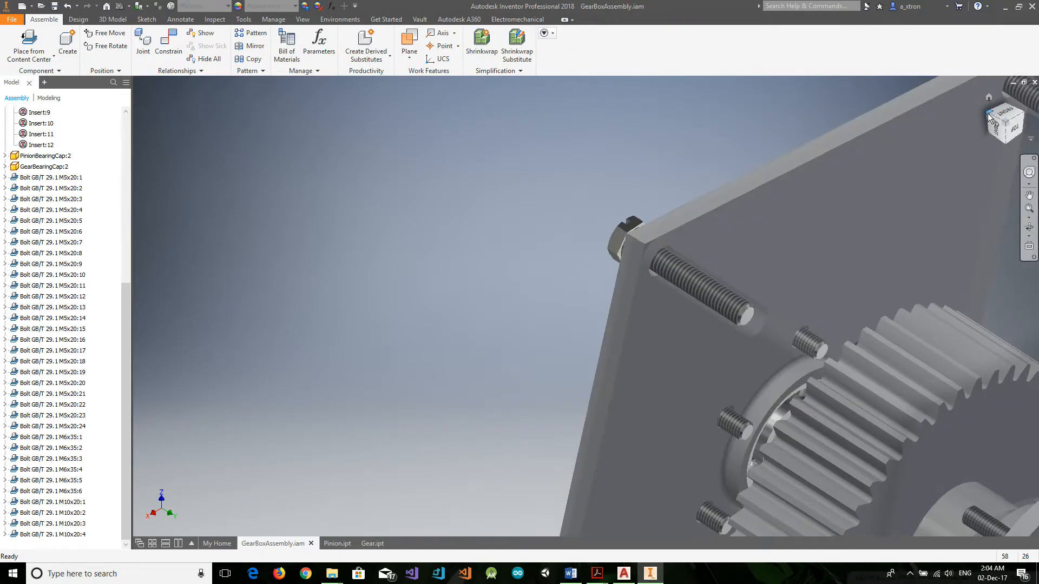
left_click(1023, 115)
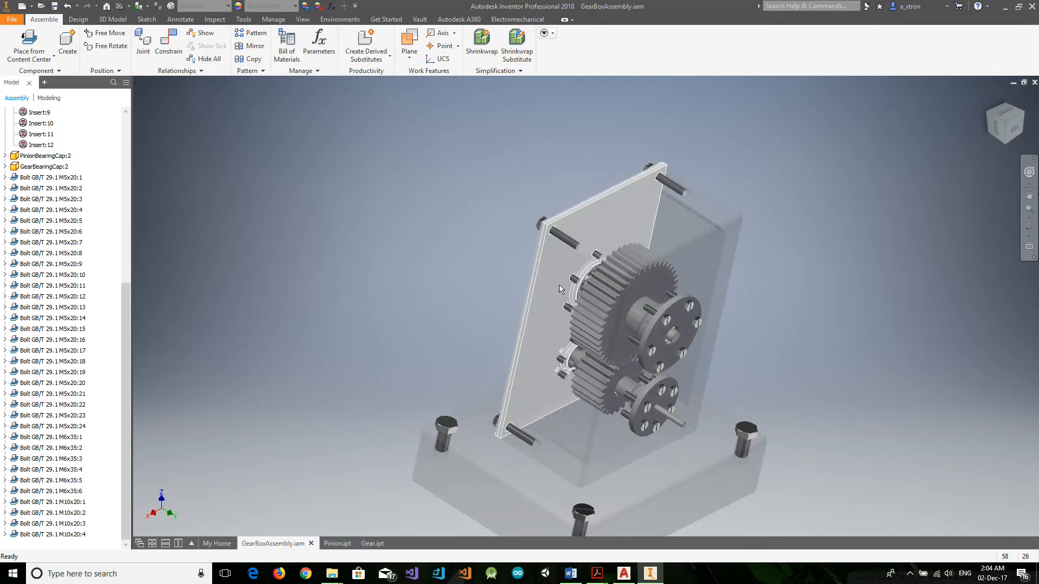
Step: Try to mate the axis of a gear bearing cap bolt with the adjacent hole in the cover plate at 0 mm offset
scroll(561, 288, "down", 5)
mouse_move(600, 278)
left_mouse_down()
mouse_move(597, 310)
mouse_move(638, 245)
mouse_move(593, 334)
mouse_move(654, 236)
mouse_move(640, 253)
left_mouse_up()
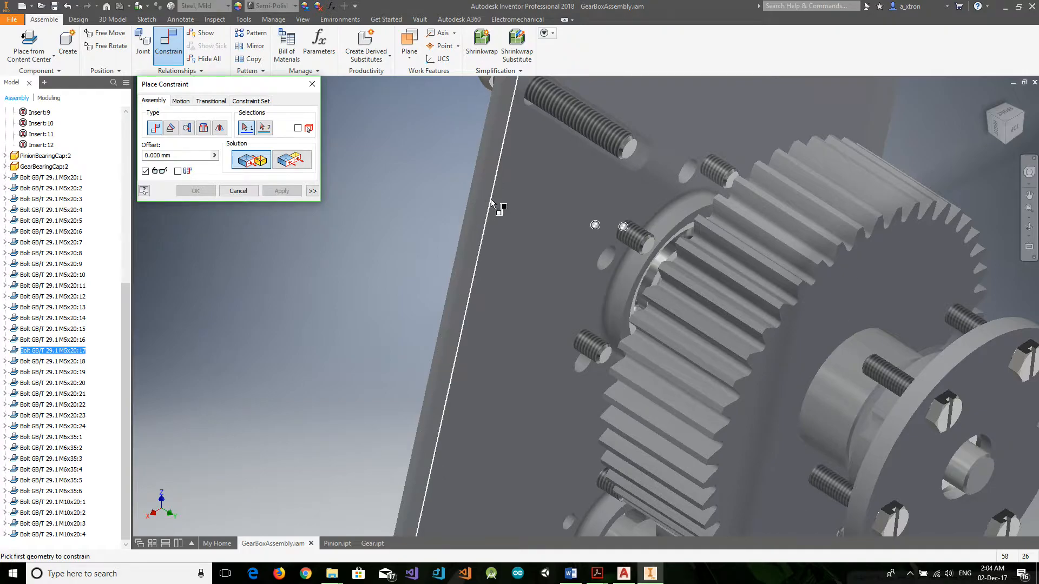
left_click(630, 237)
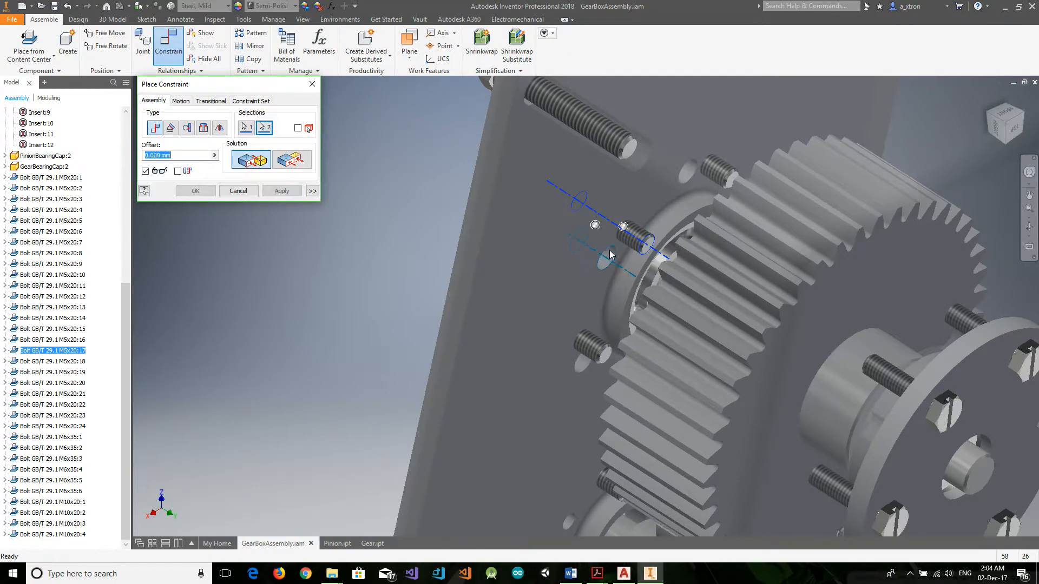
left_click(274, 192)
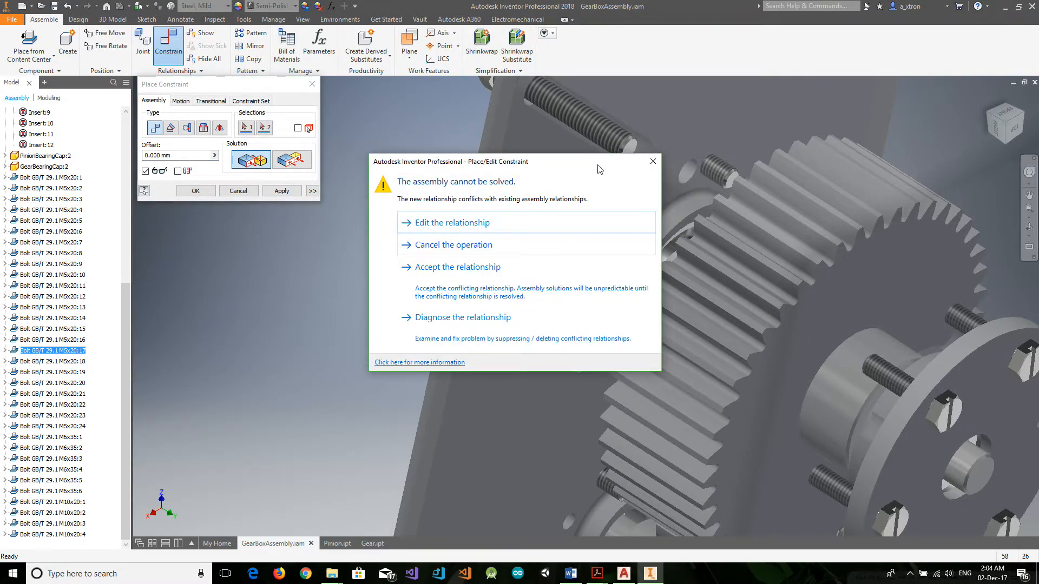
left_click(653, 161)
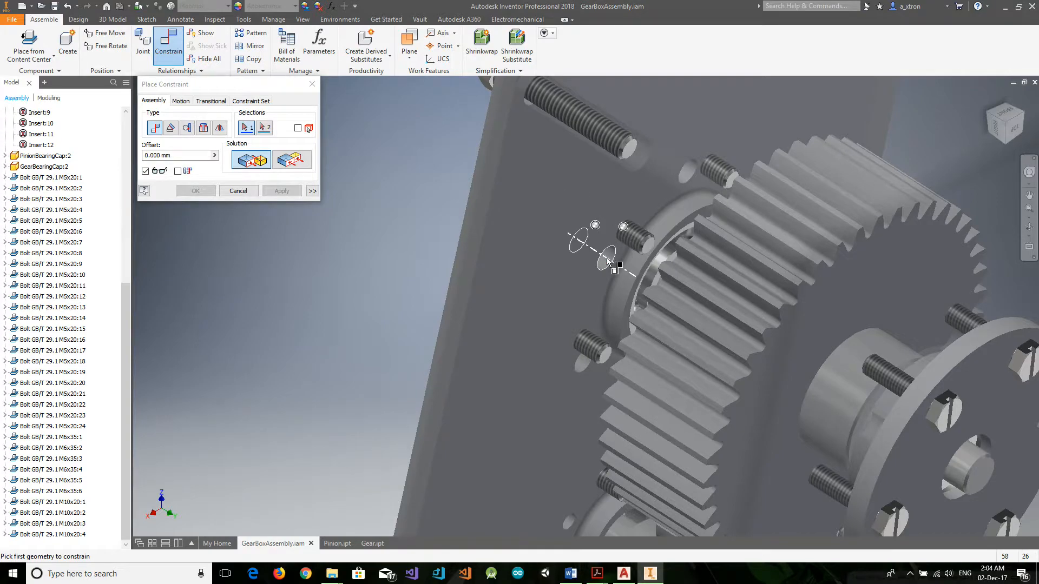
left_click(639, 241)
left_click(280, 191)
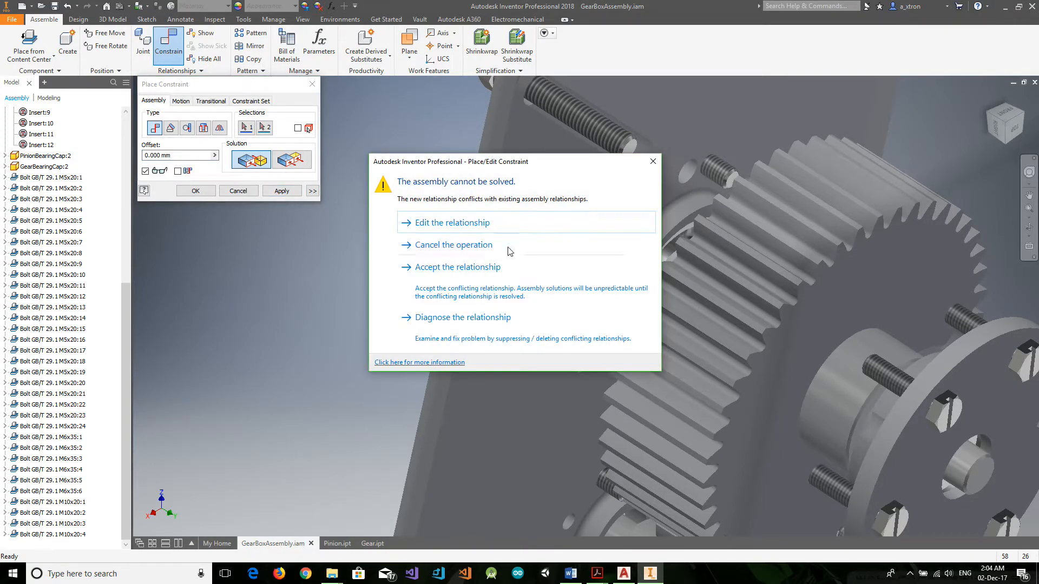
left_click(510, 251)
left_click(312, 84)
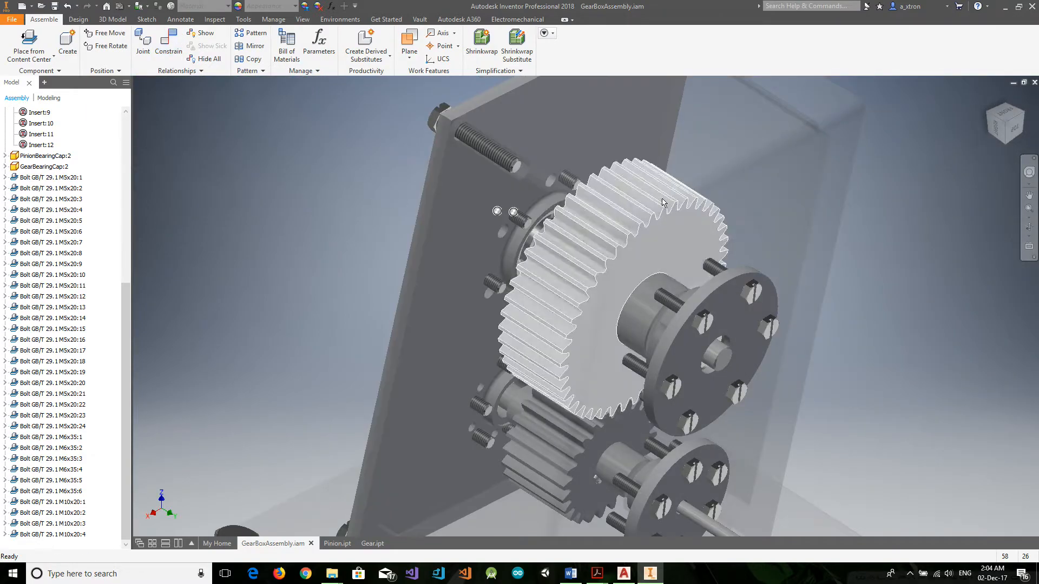
Step: Examine the gear bearing cap on the cover plate and the cap bolts on both sides of the gears
left_click(998, 122)
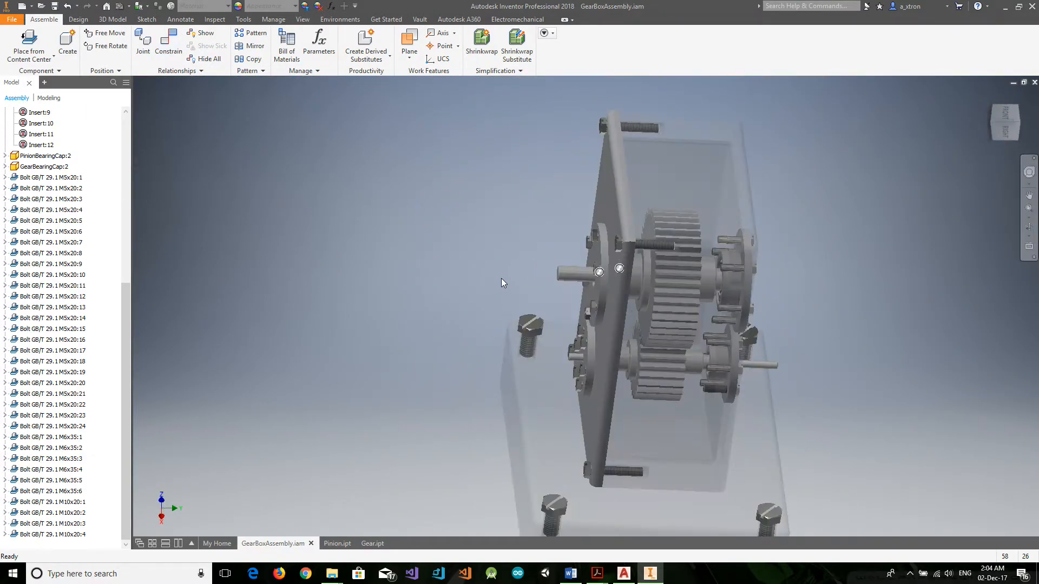
scroll(569, 293, "down", 5)
left_click(862, 295)
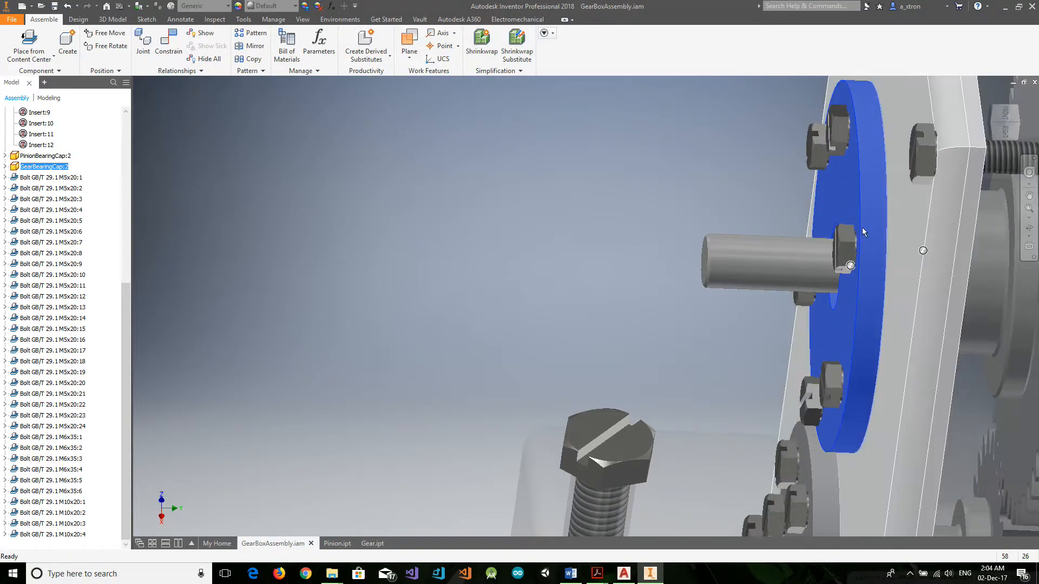
scroll(632, 322, "up", 4)
scroll(863, 382, "down", 6)
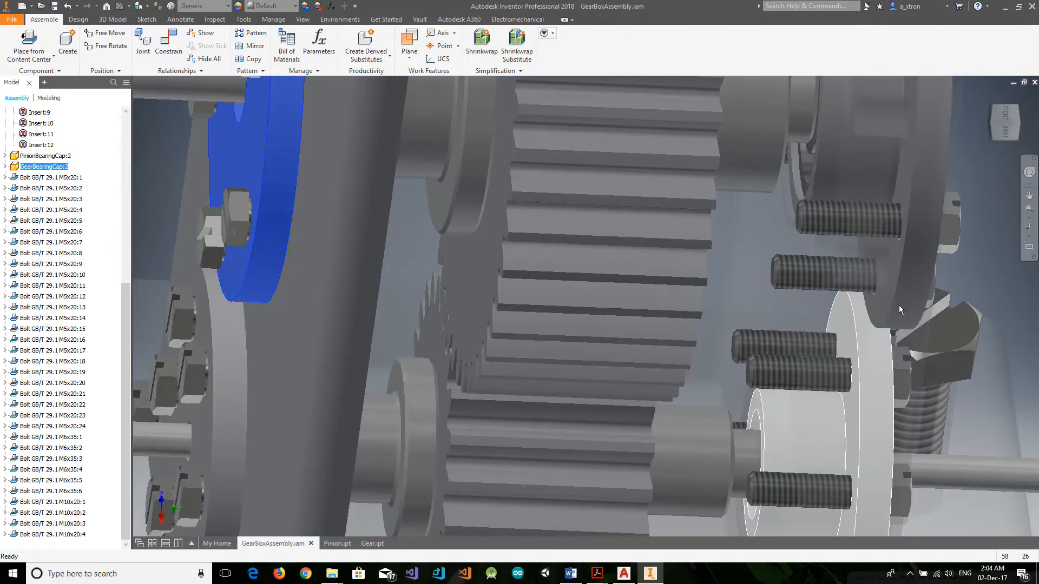
left_click(1023, 122)
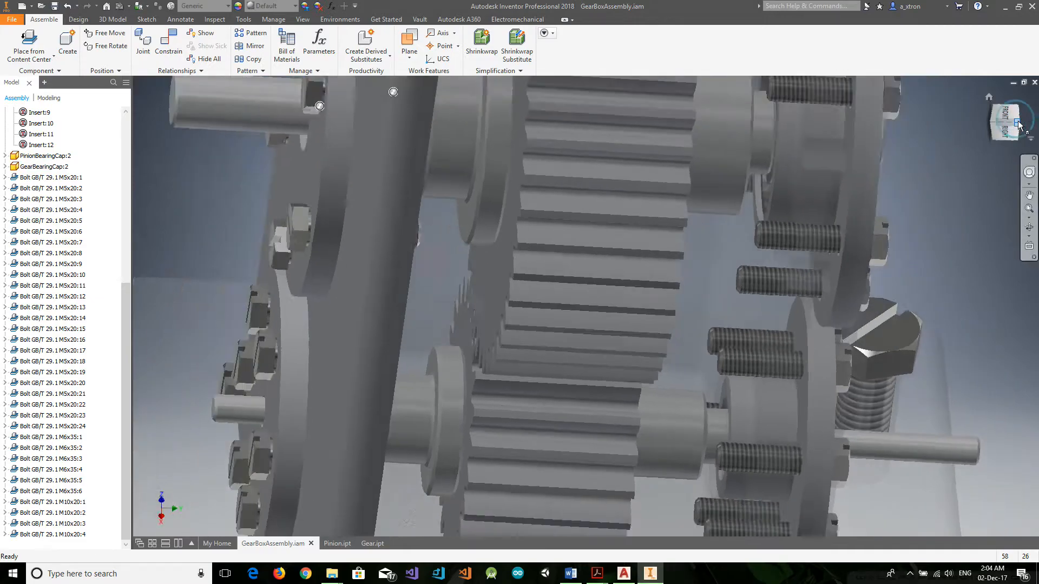
scroll(539, 323, "down", 5)
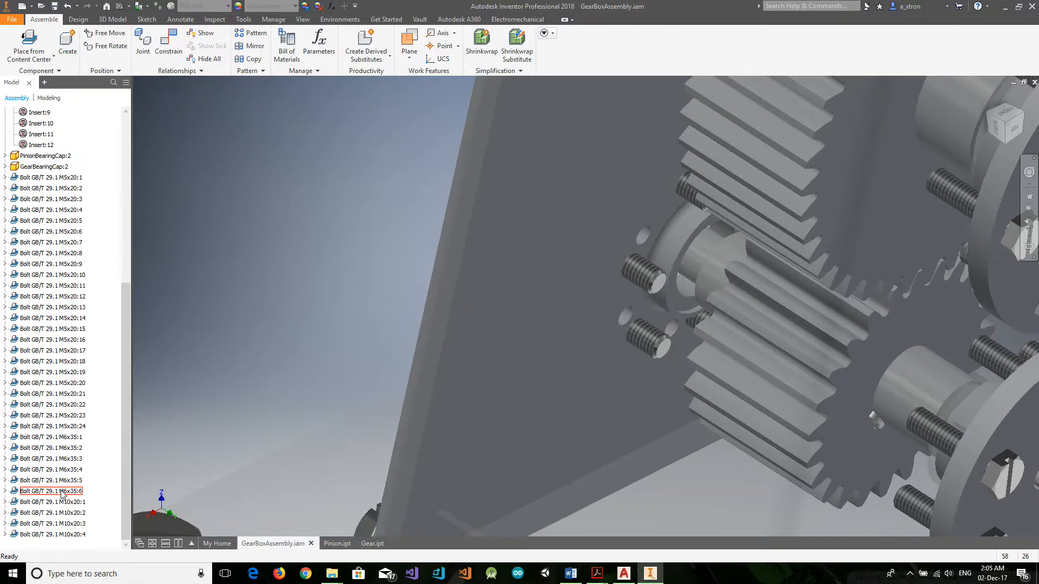
Step: Mate a pinion bearing cap bolt's axis with the adjacent cover plate hole at 0 mm offset and check the aligned bolt
left_click(178, 41)
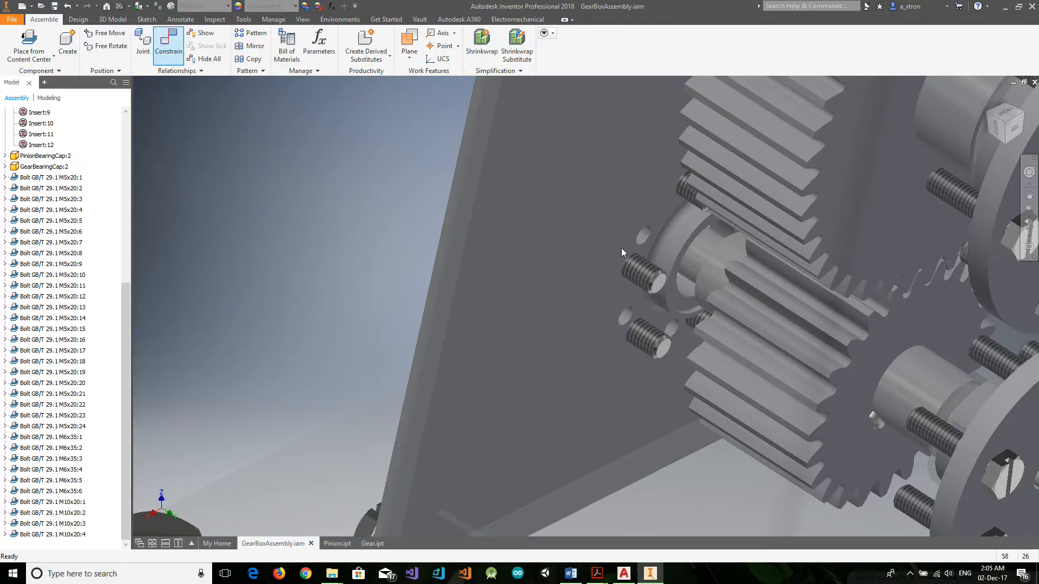
left_click(652, 285)
left_click(642, 241)
left_click(282, 191)
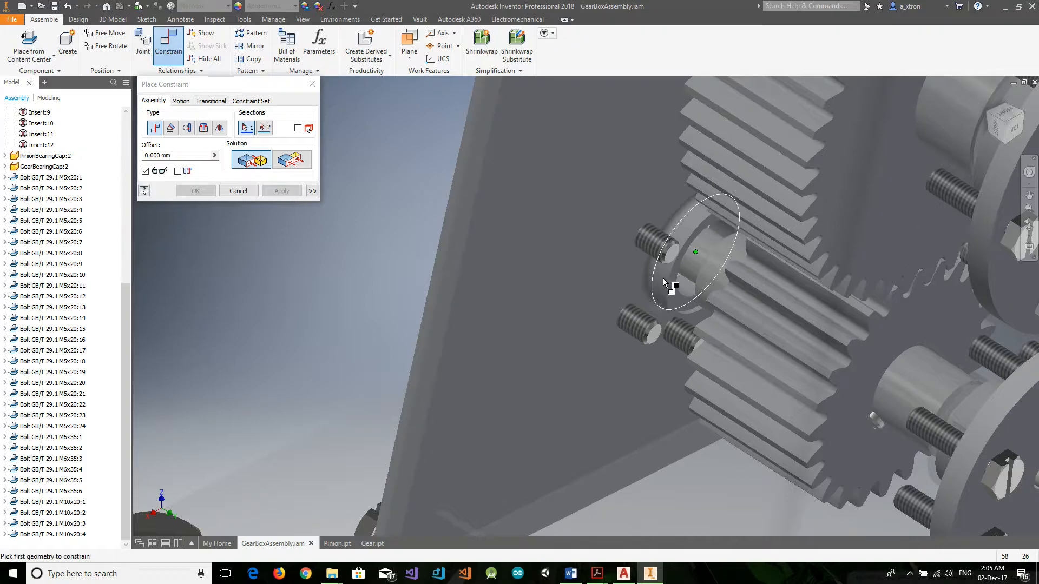
left_click(311, 84)
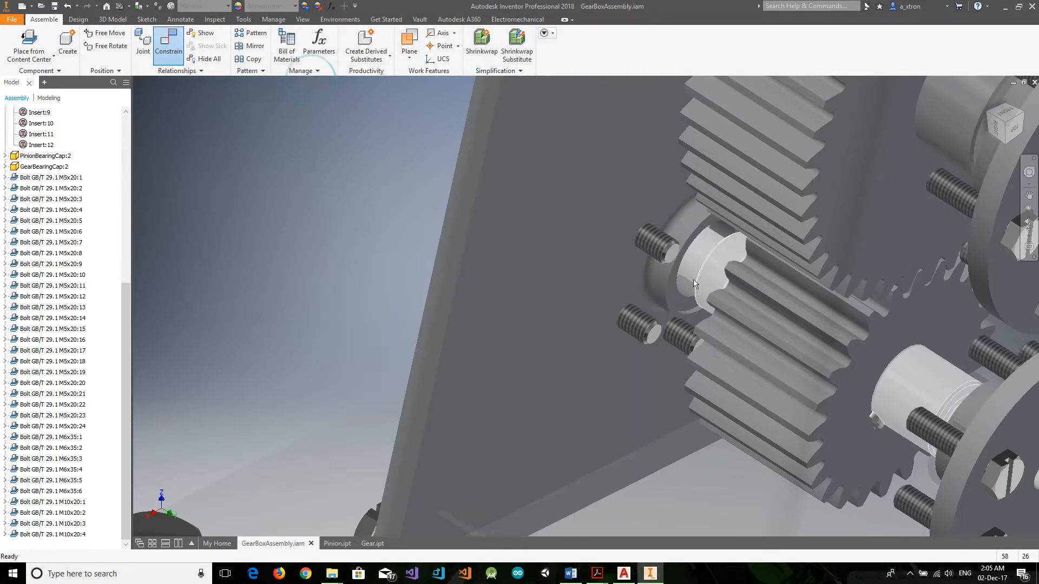
left_click(657, 241)
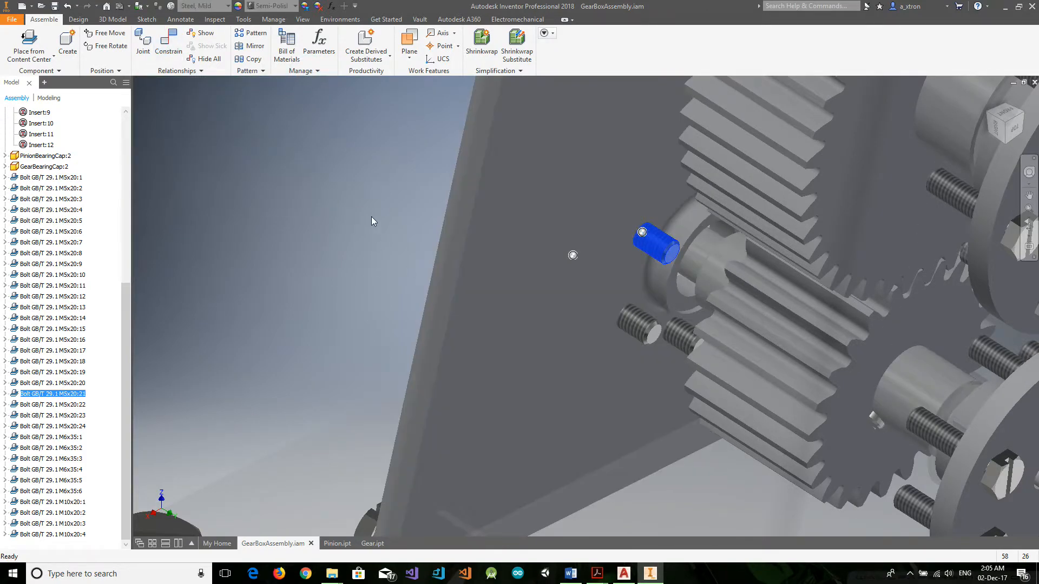
left_click(372, 218)
Step: Delete the six M6x35 cover bolts from the assembly
left_click(990, 113)
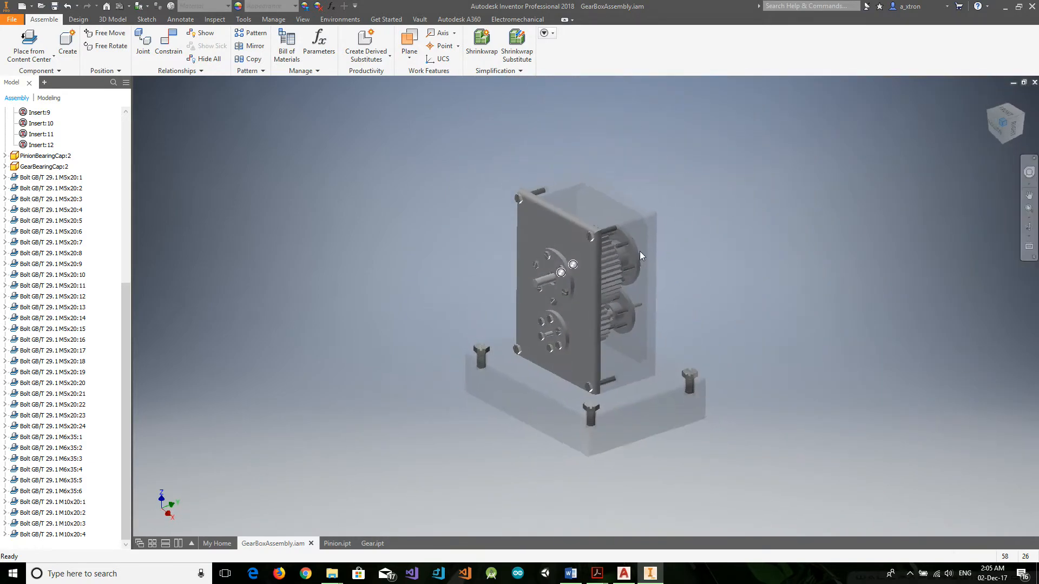
left_click(79, 437)
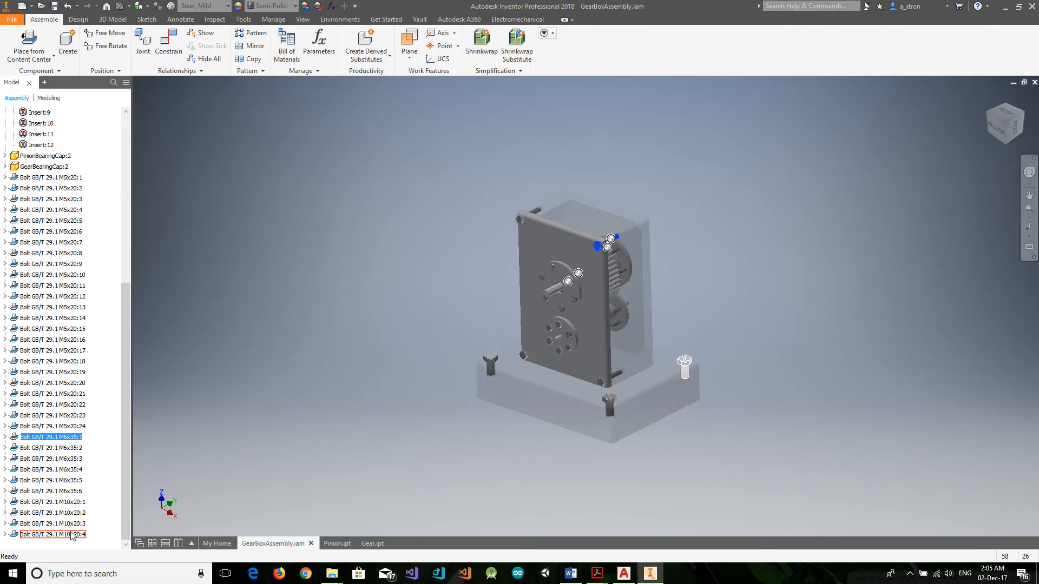
left_click(73, 491, "shift")
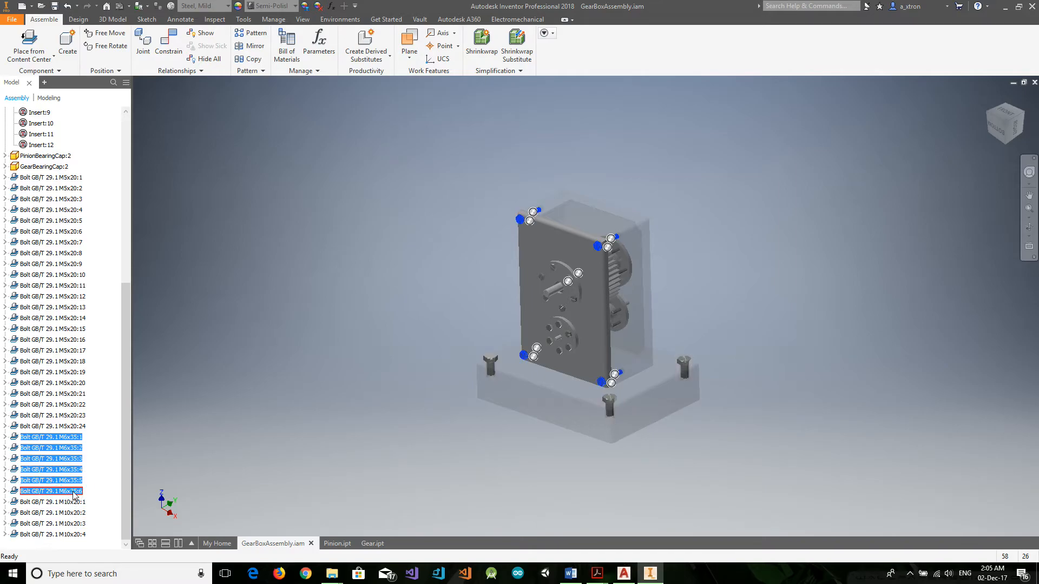
right_click(72, 492)
left_click(108, 281)
Step: Try to mate the lower gear bearing cap bolt's axis with the next cover plate hole above it at 0 mm offset
left_click(1023, 120)
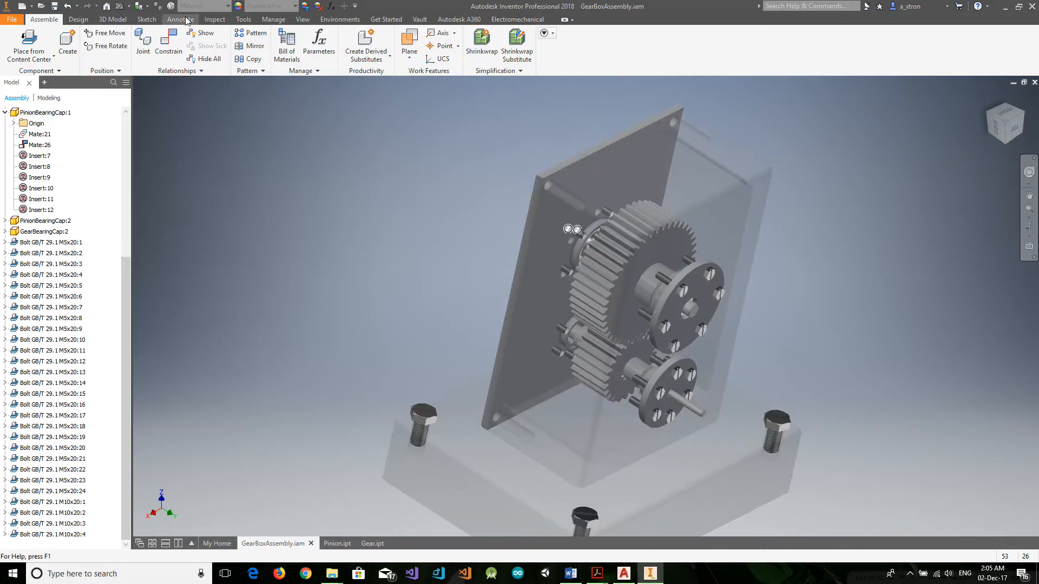
left_click(566, 272)
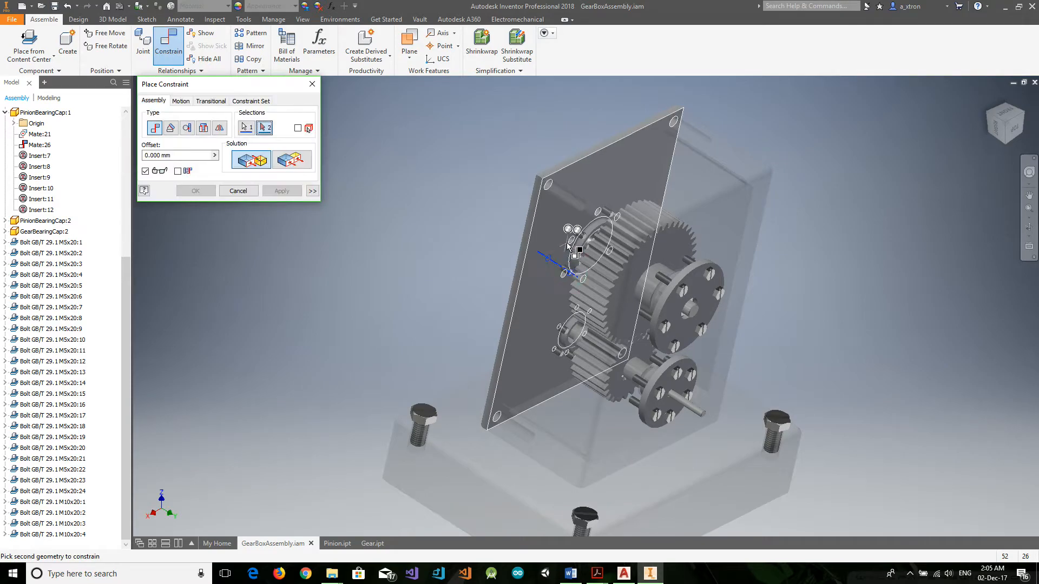
scroll(568, 243, "up", 5)
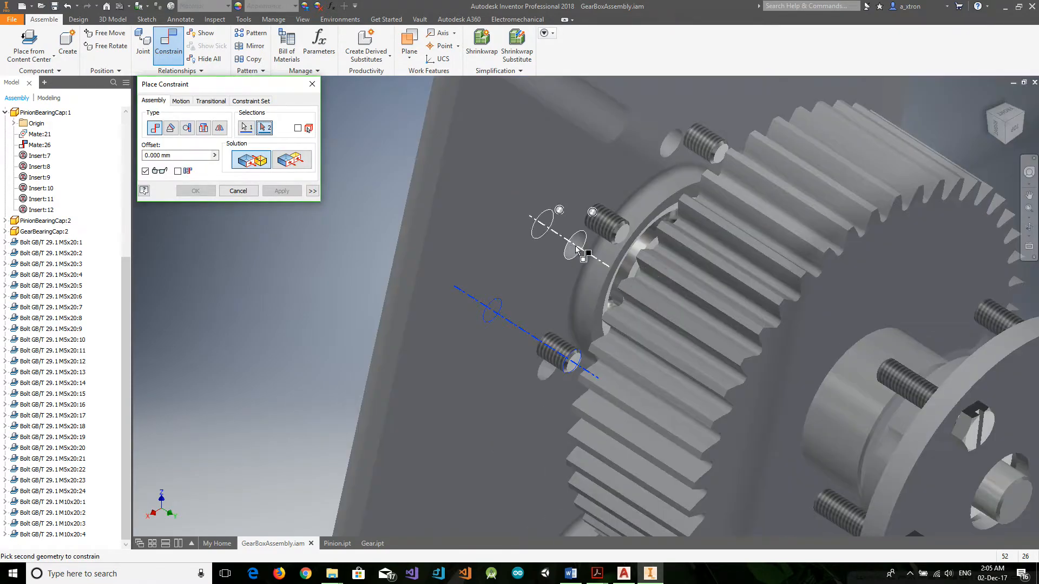
left_click(571, 242)
left_click(280, 192)
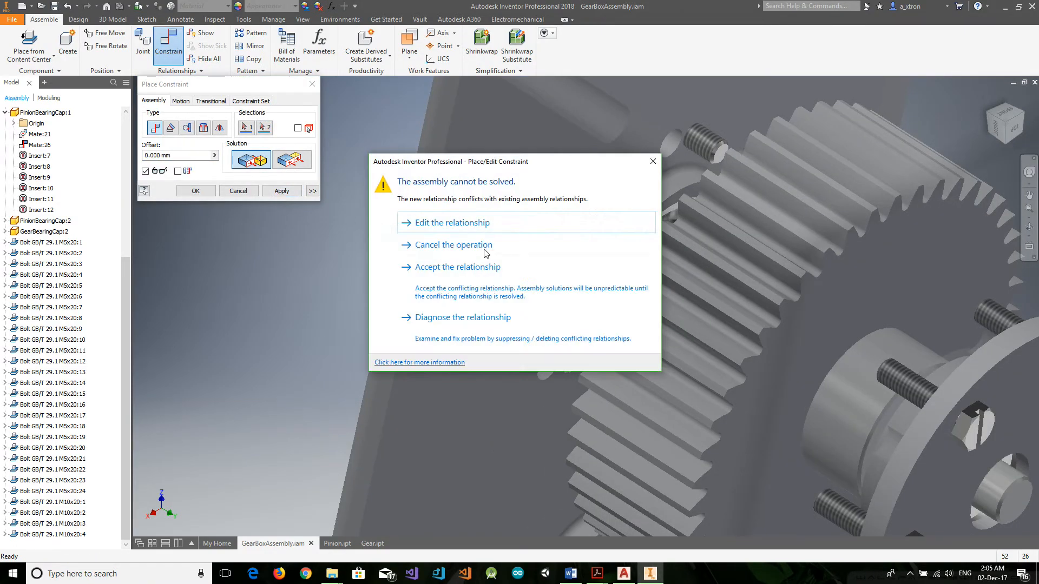
left_click(456, 245)
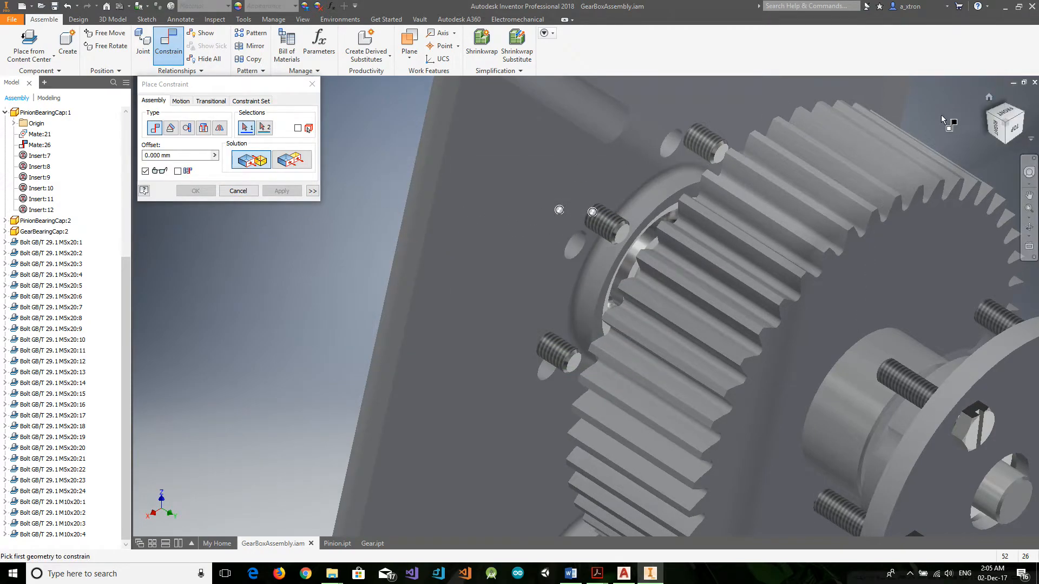
key("Escape")
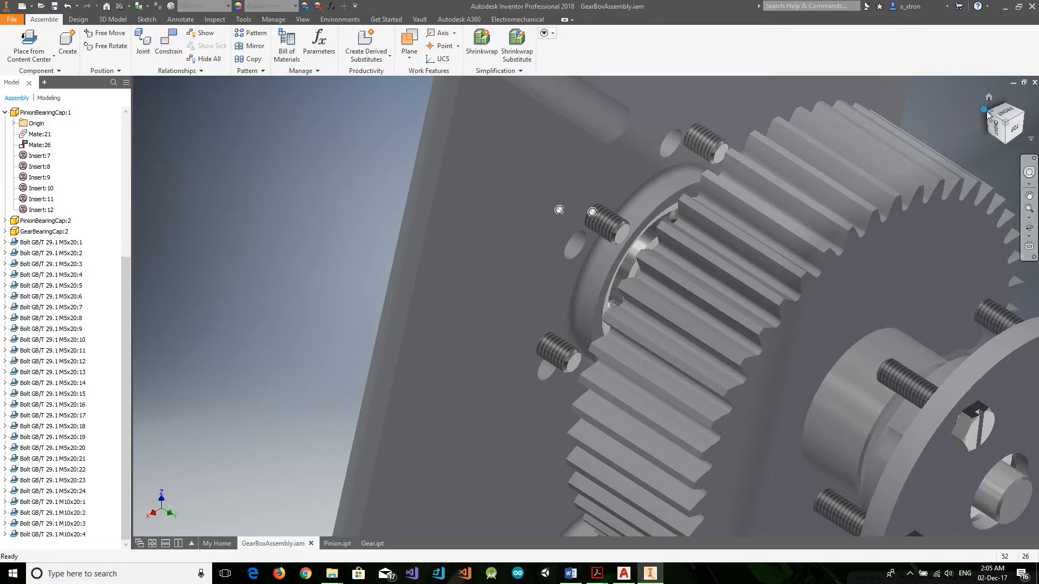
Step: Delete the six M5x20 bolts from the gear bearing cap on the cover plate
left_click(986, 112)
left_click(538, 280)
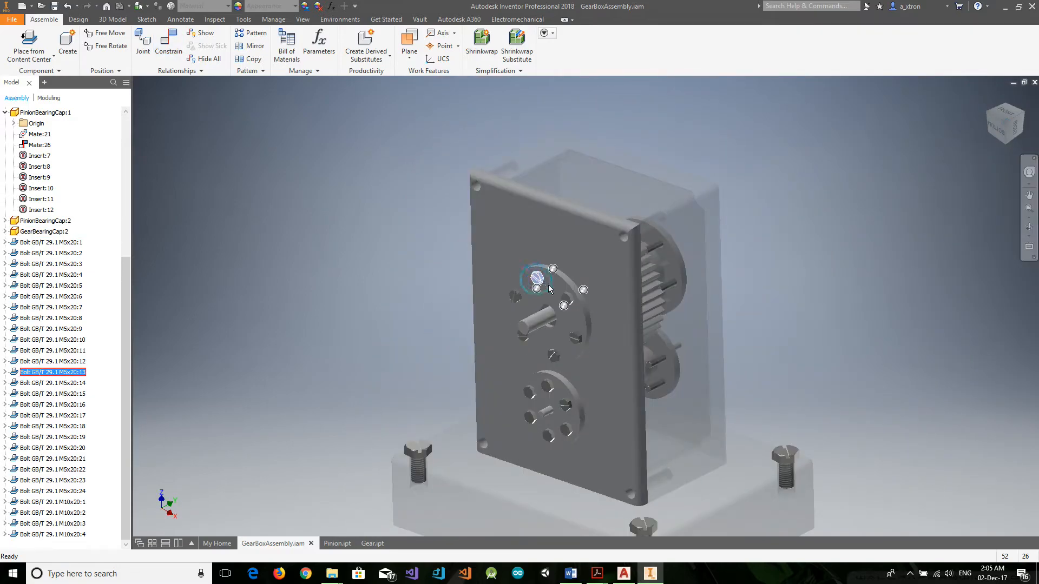
left_click(567, 298, "ctrl")
left_click(575, 336, "ctrl")
left_click(553, 355, "ctrl")
left_click(521, 336, "ctrl")
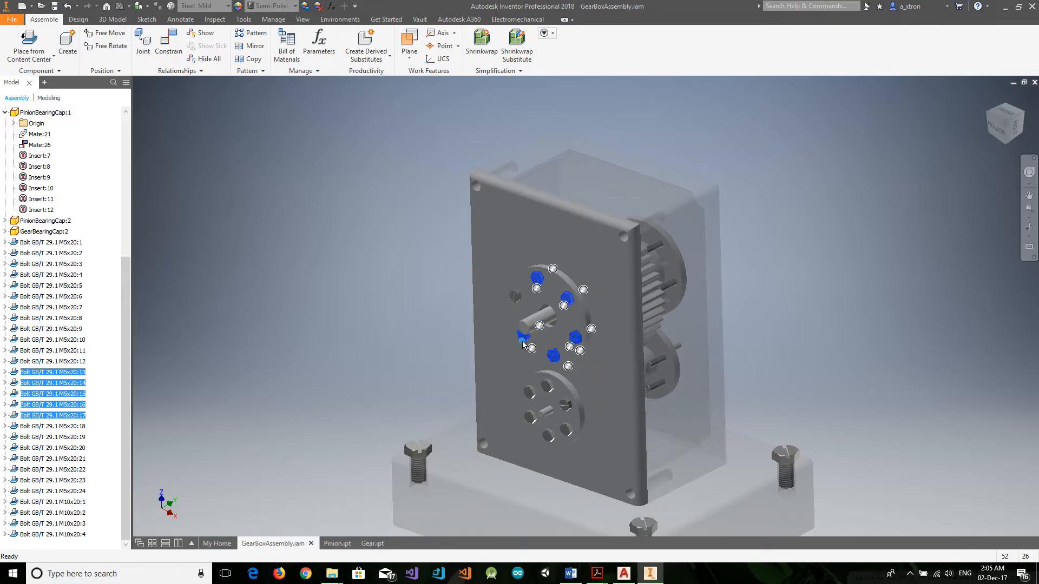
left_click(515, 296, "ctrl")
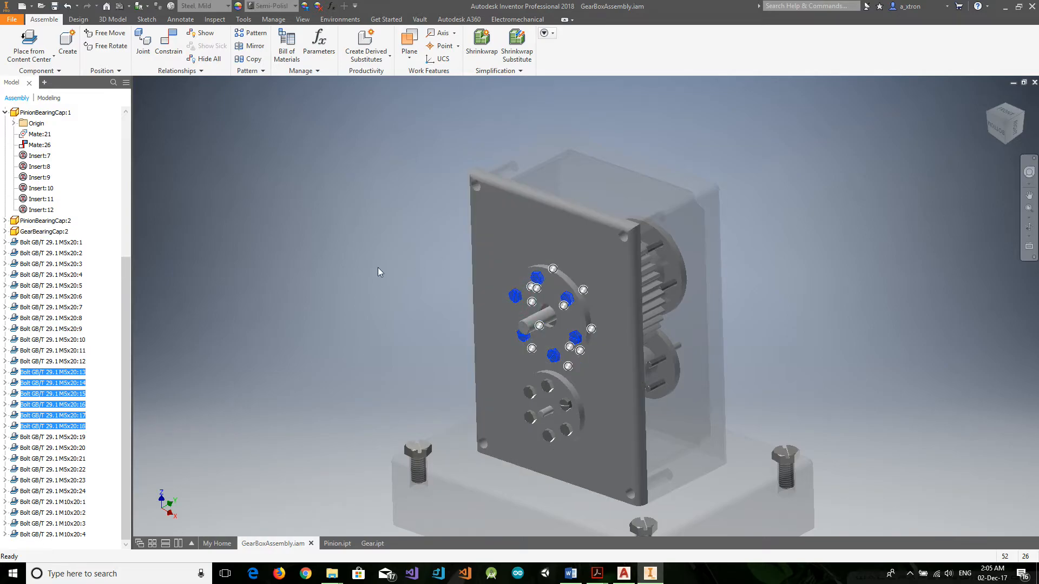
key("Delete")
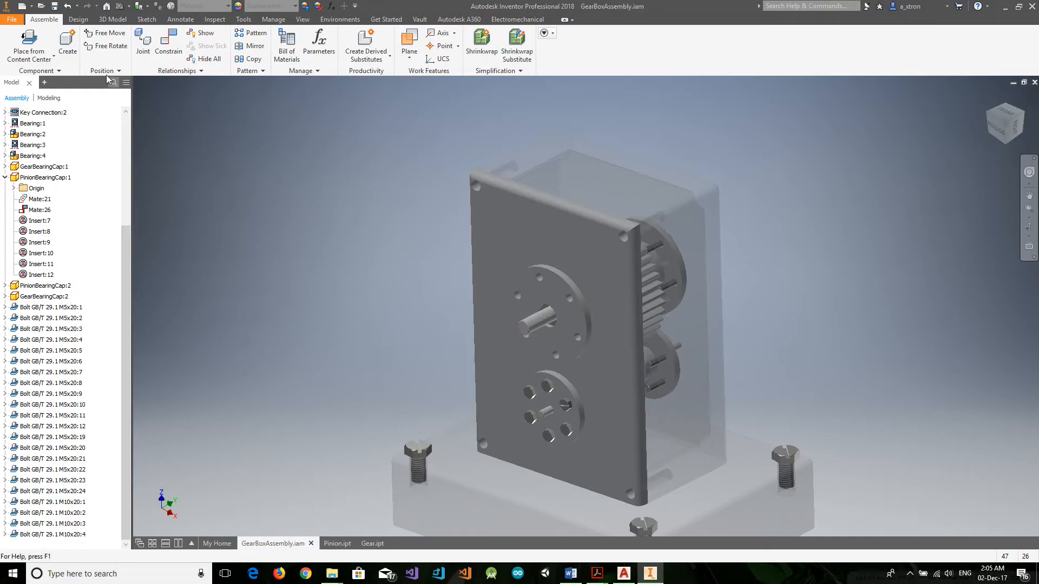
Step: Place Bolt GB/T 29.1, size M5x10, from the Content Center in all six holes of the gear bearing cap on the cover plate
left_click(27, 46)
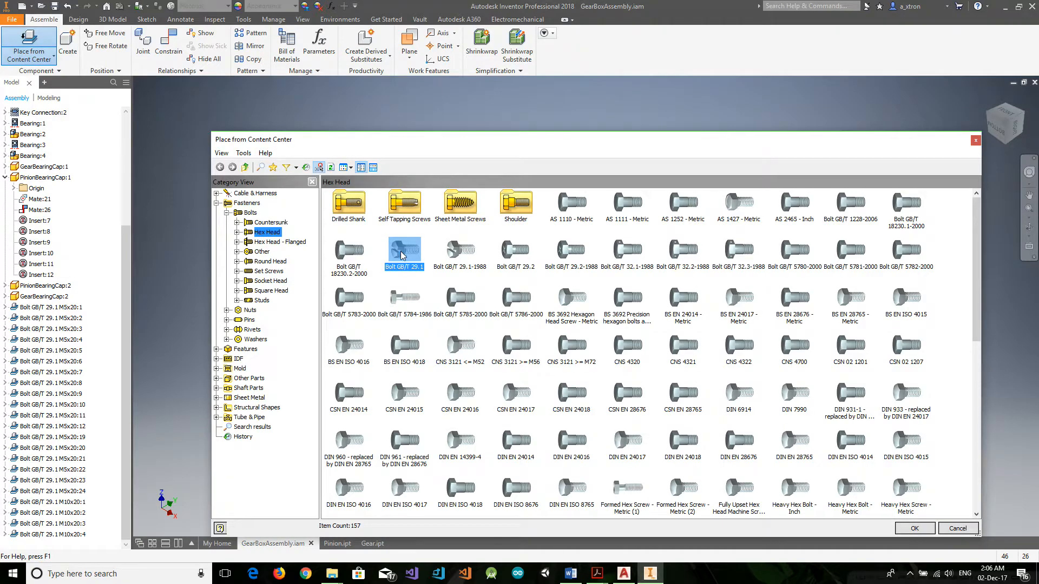
double_click(401, 256)
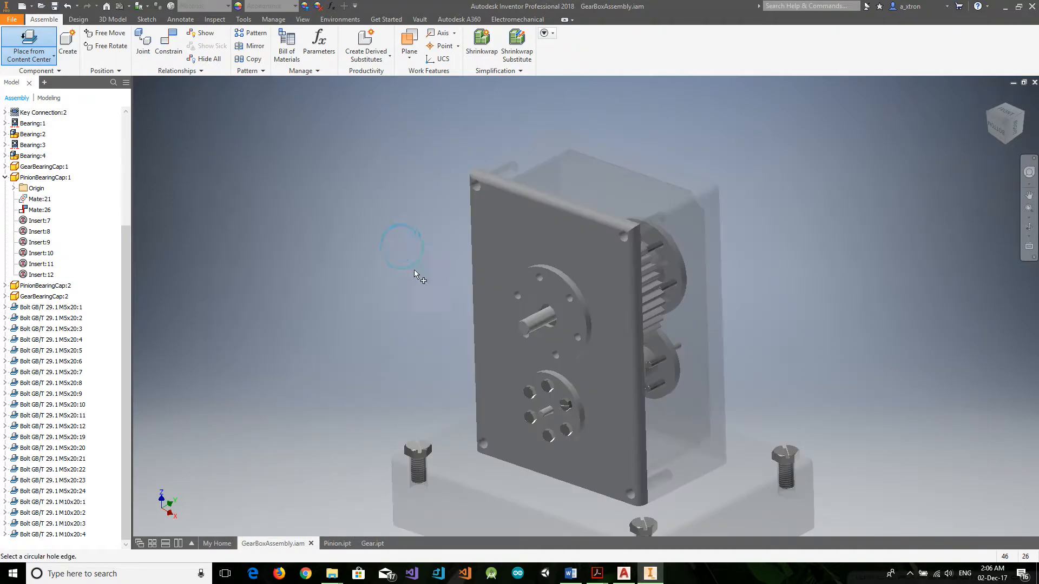
left_click(539, 280)
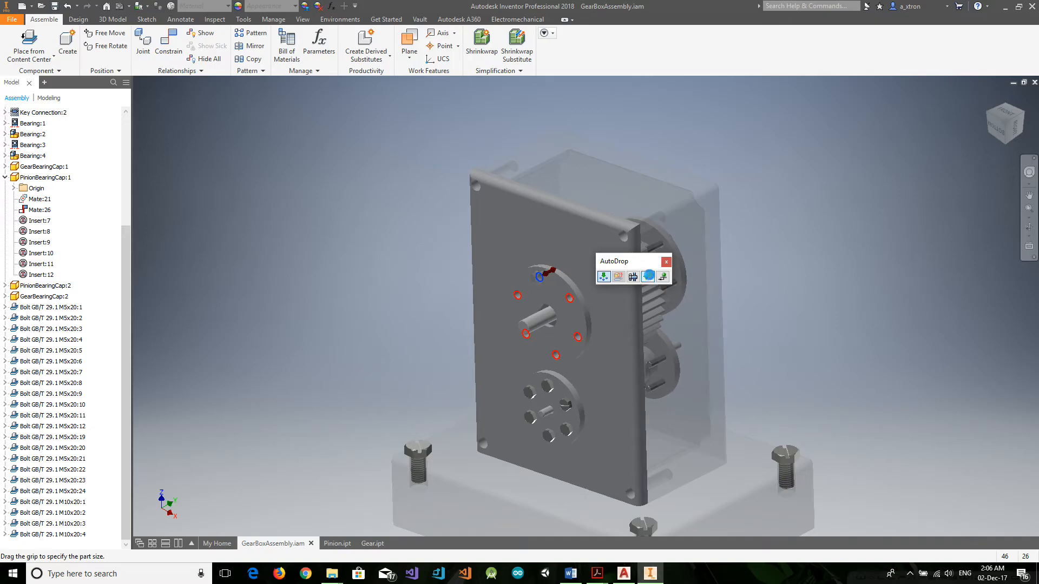
left_click(649, 277)
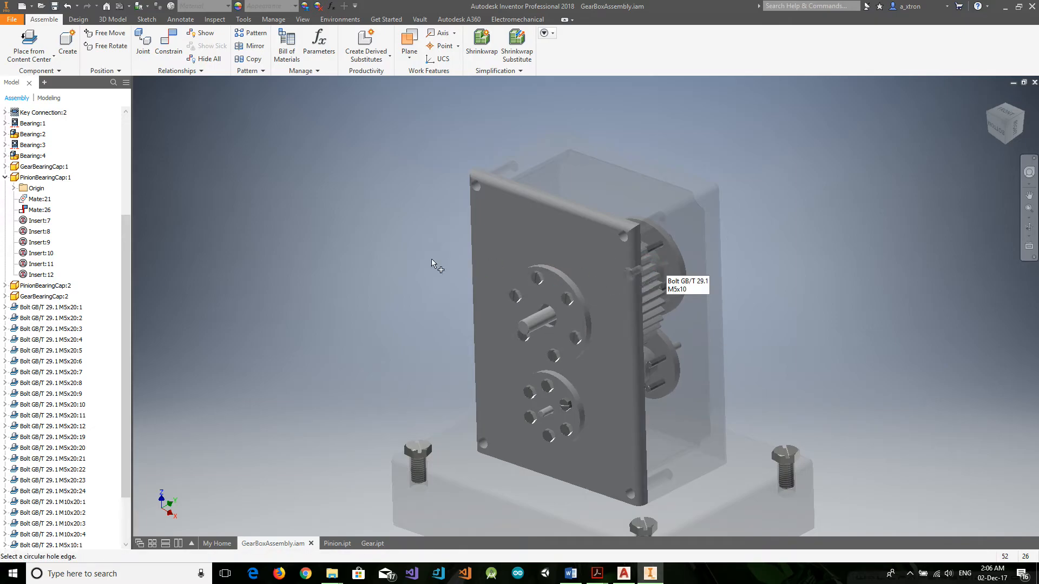
left_click(168, 44)
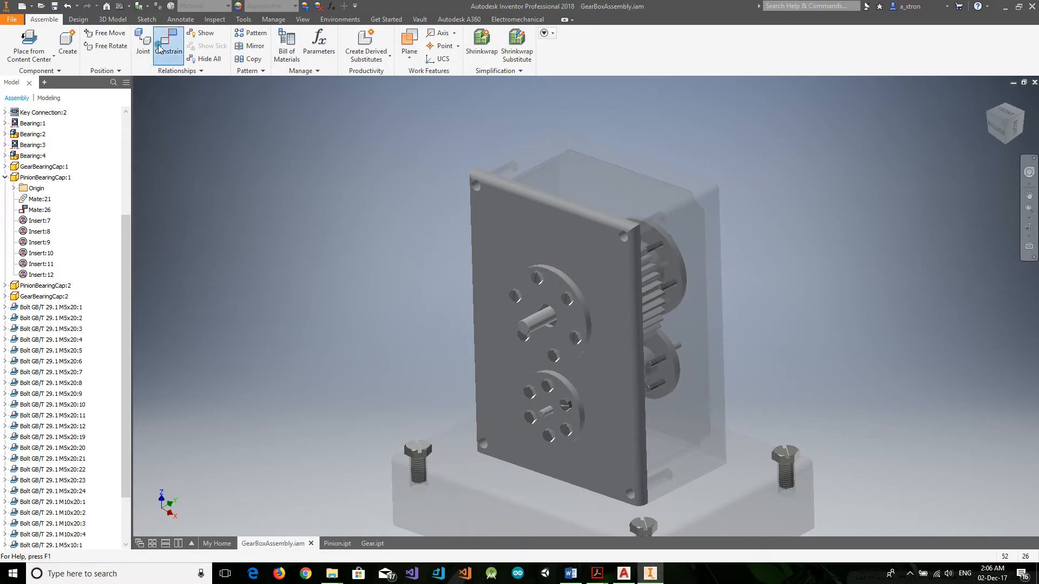
left_click(1021, 110)
scroll(533, 266, "down", 6)
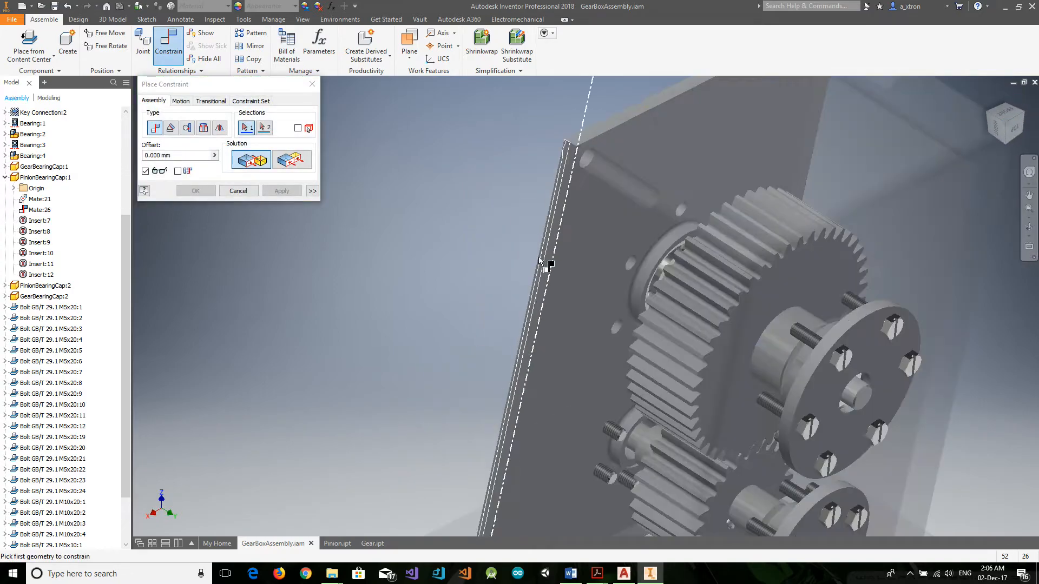
scroll(500, 237, "up", 3)
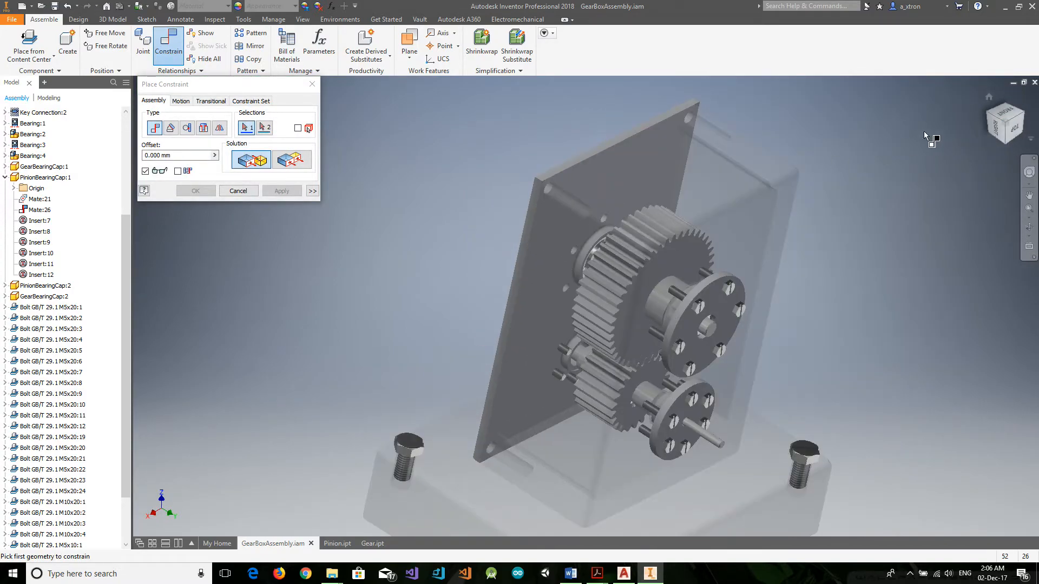
left_click(987, 111)
key("Escape")
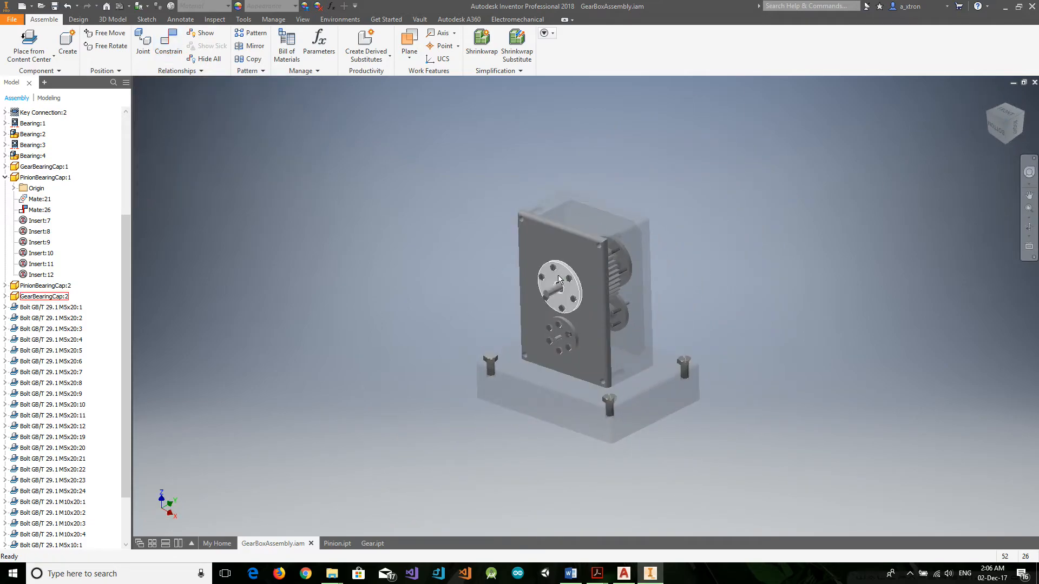
Step: Replace the six M5x10 bolts of the gear bearing cap on the cover plate with Bolt GB/T 29.1, size M5x20, from the Content Center
left_click(560, 265)
scroll(108, 503, "down", 1)
scroll(109, 502, "down", 1)
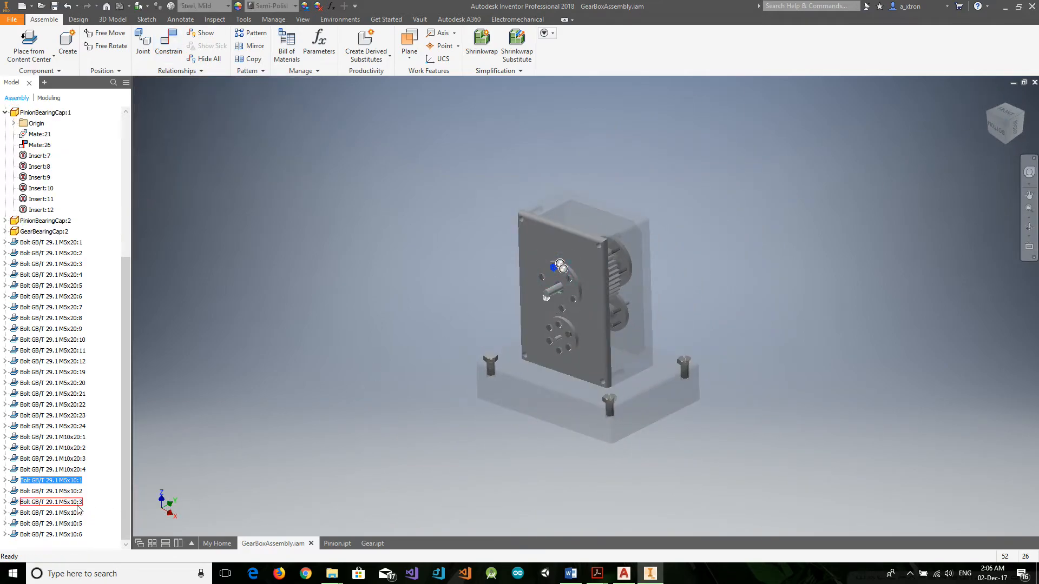
left_click(52, 534)
left_click(74, 483, "shift")
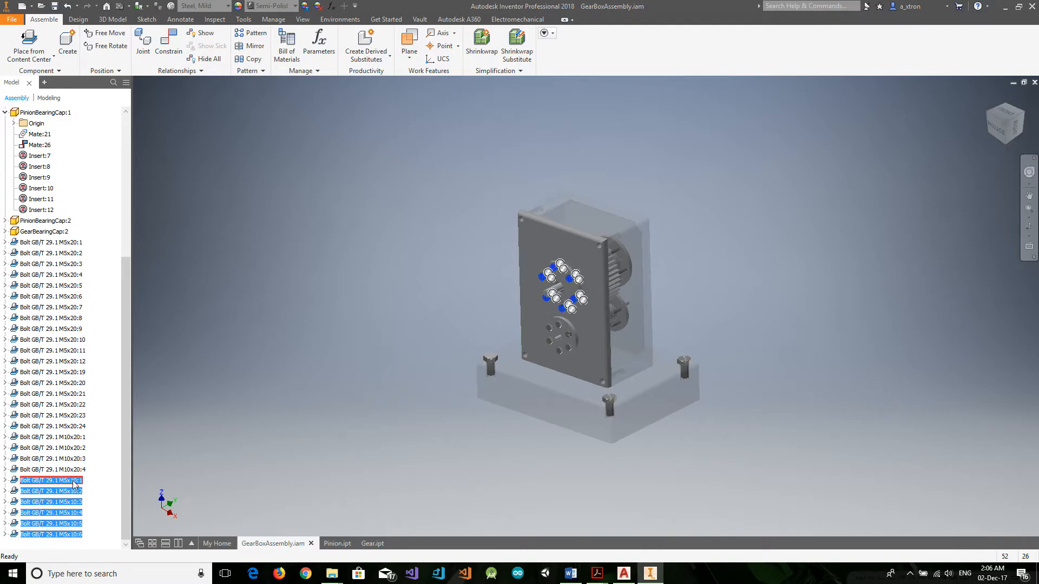
right_click(74, 483)
left_click(130, 253)
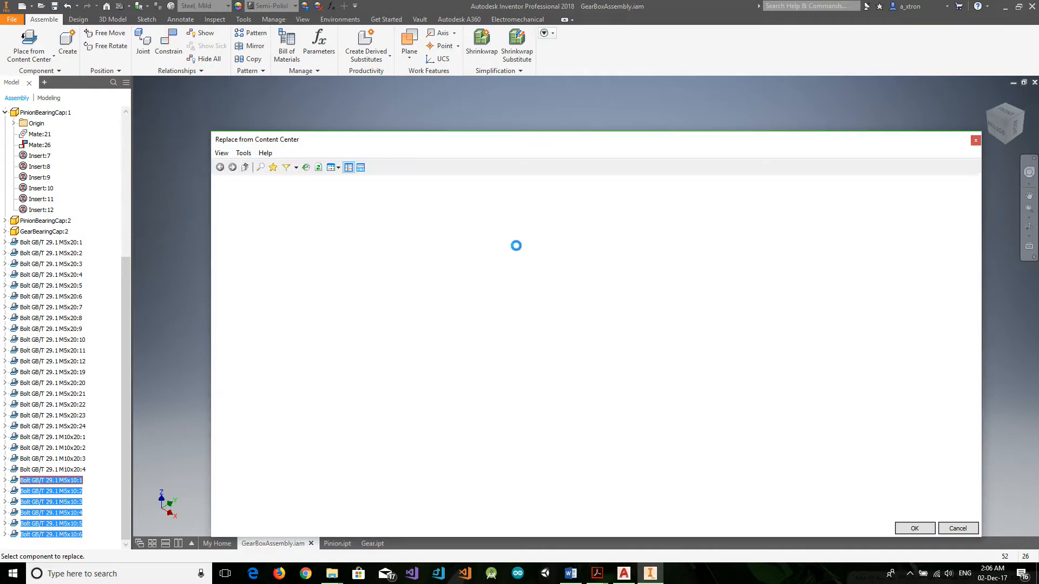
double_click(401, 250)
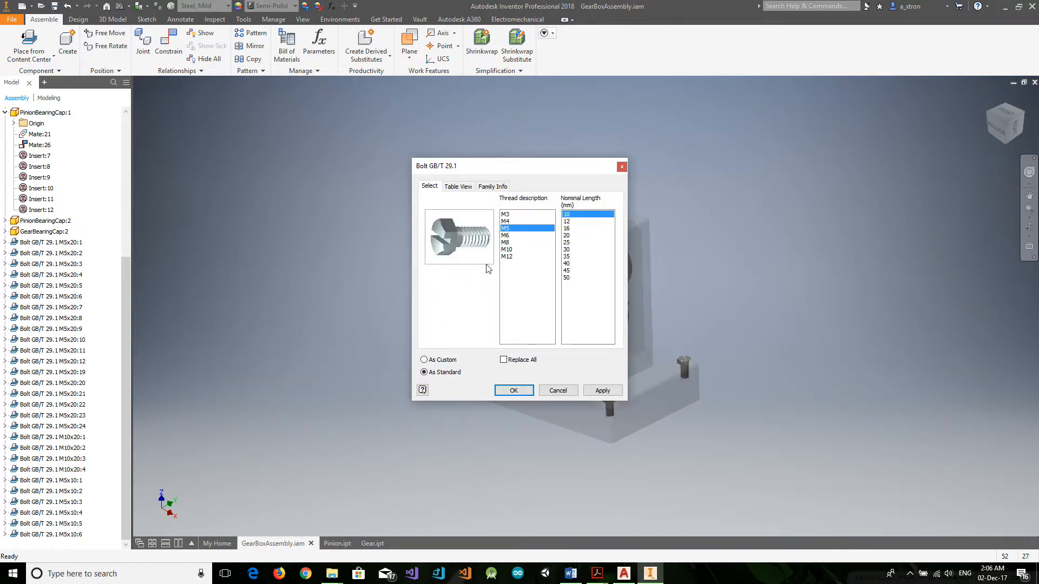
left_click(567, 235)
left_click(514, 391)
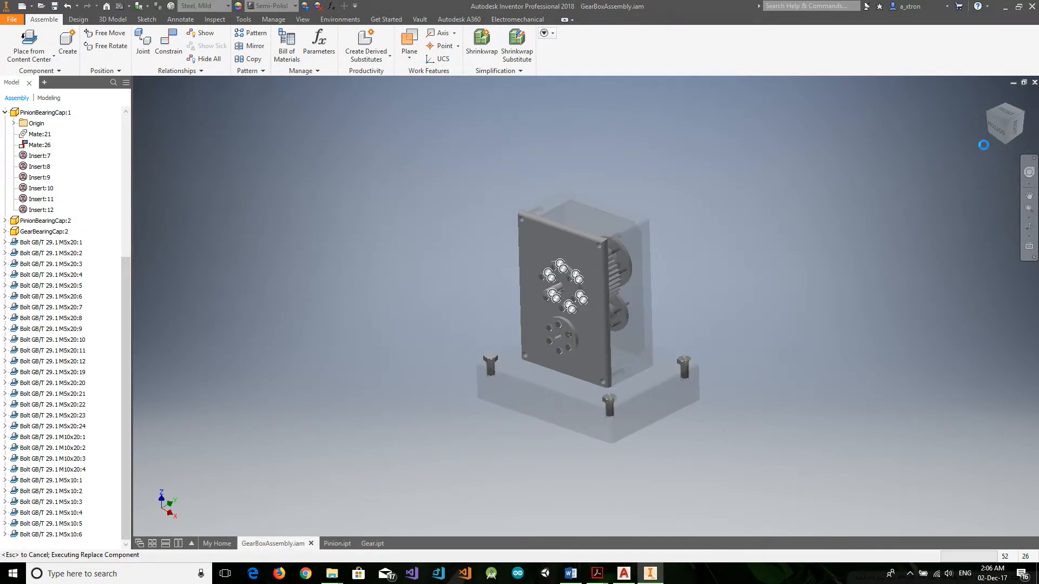
Step: Try to mate a gear bearing cap bolt's axis with the adjacent cover plate hole at 0 mm offset and diagnose the conflicting relationships
left_click(1018, 122)
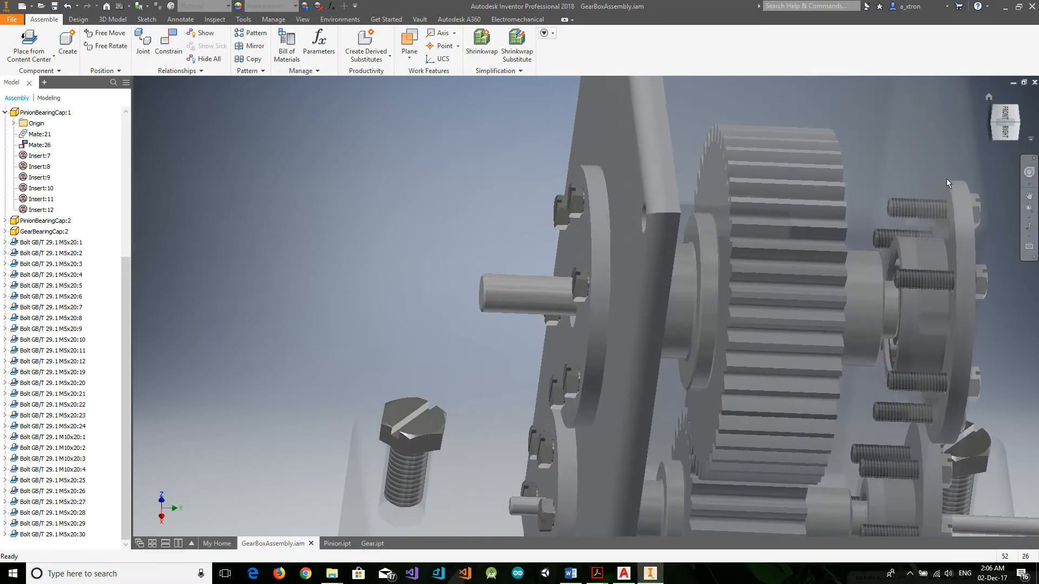
left_click(1018, 122)
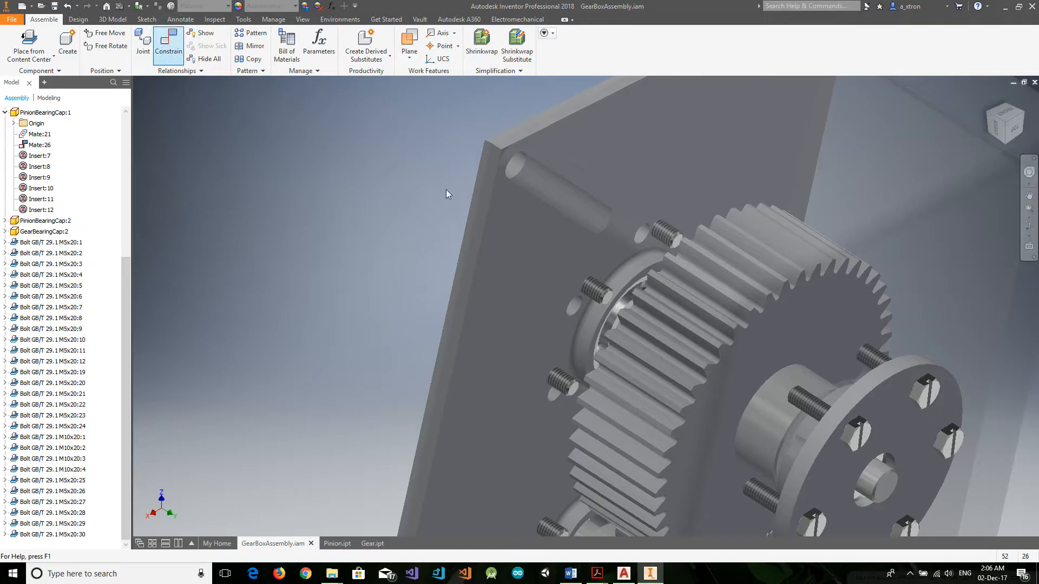
left_click(598, 291)
left_click(273, 191)
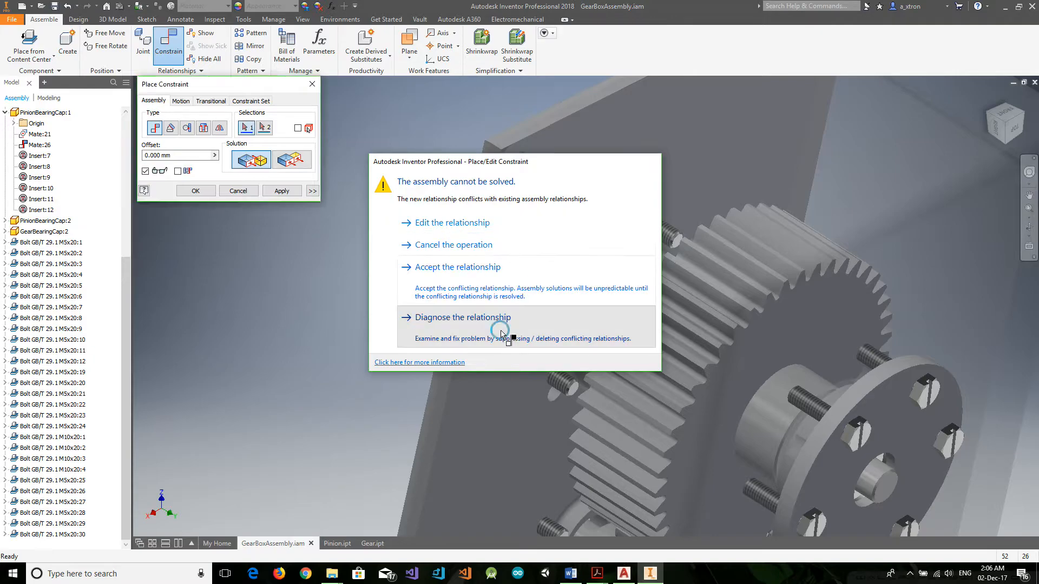
left_click(508, 332)
scroll(251, 253, "down", 4)
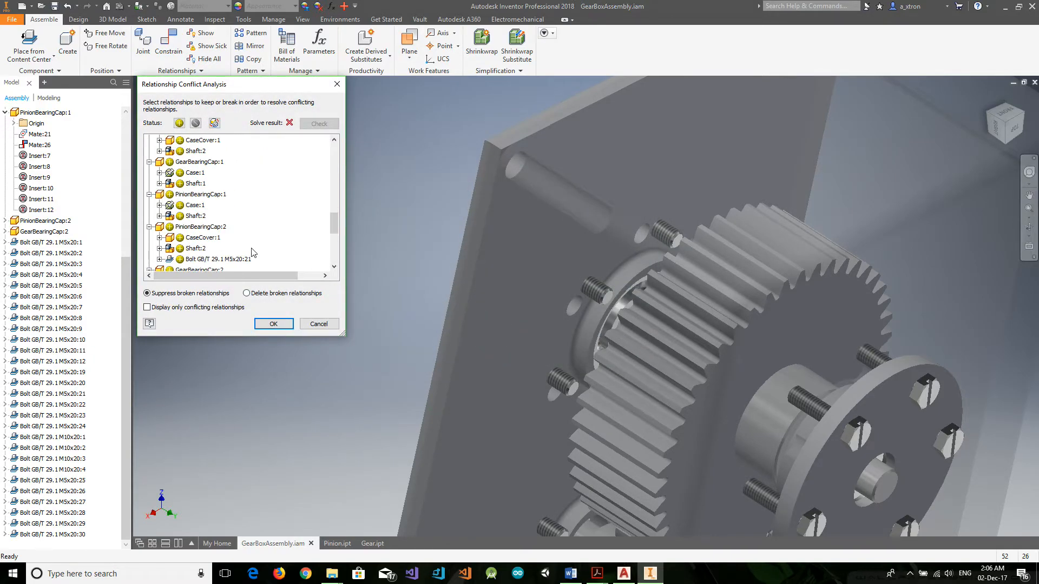
scroll(252, 253, "up", 5)
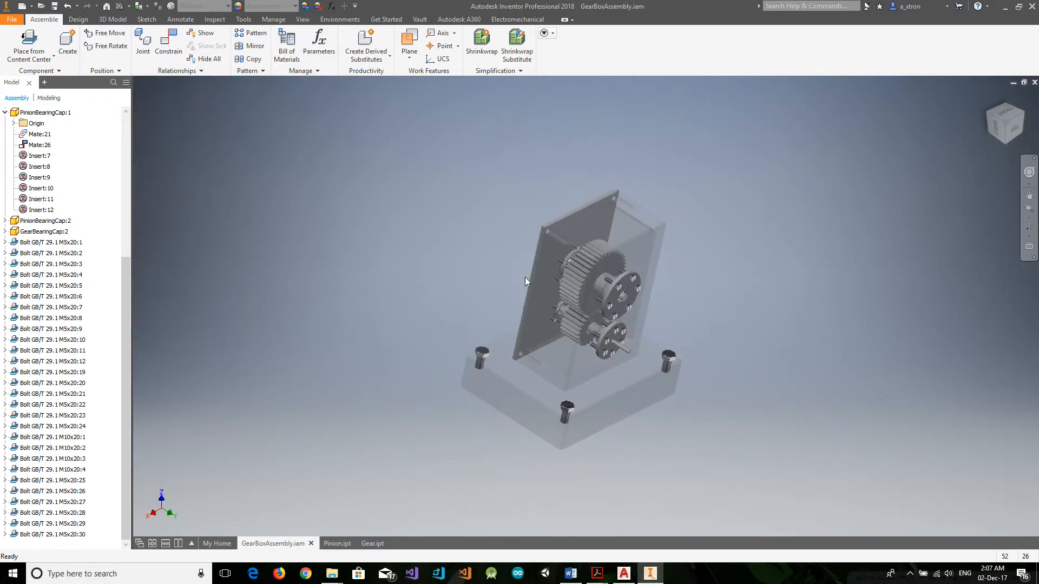
Step: Examine the individual bolts of the gear bearing cap on the cover plate and the flagged key connections
left_click(1001, 121)
left_click(1017, 127)
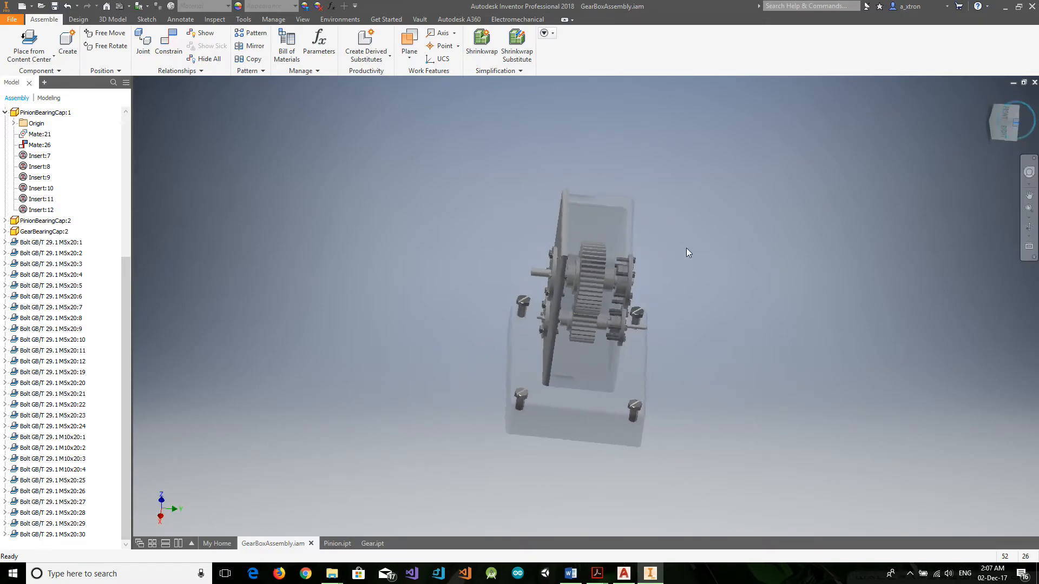
left_click_drag(563, 263, 569, 256)
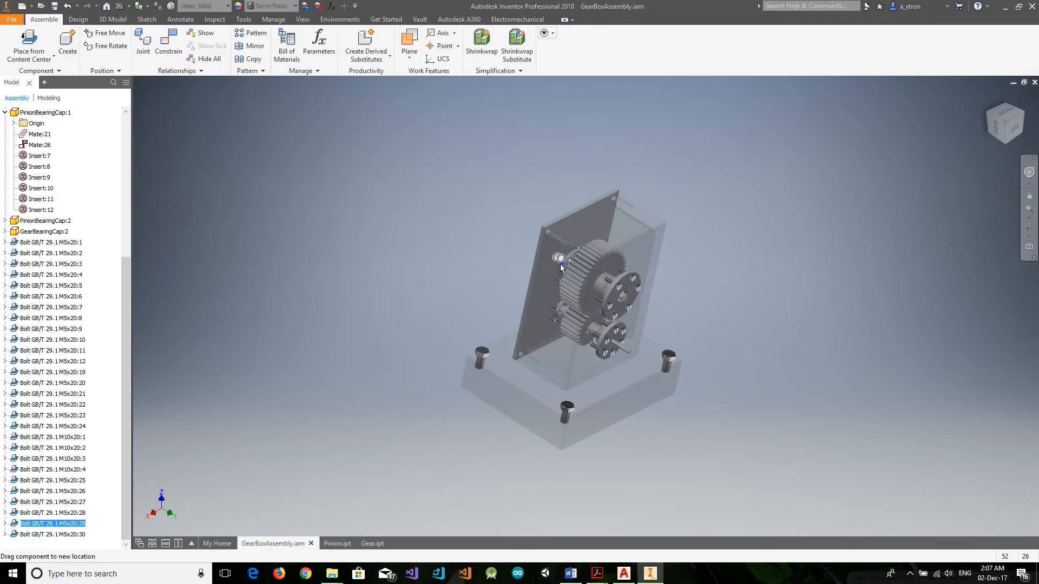
left_click(52, 536)
left_click(57, 525)
left_click(66, 514)
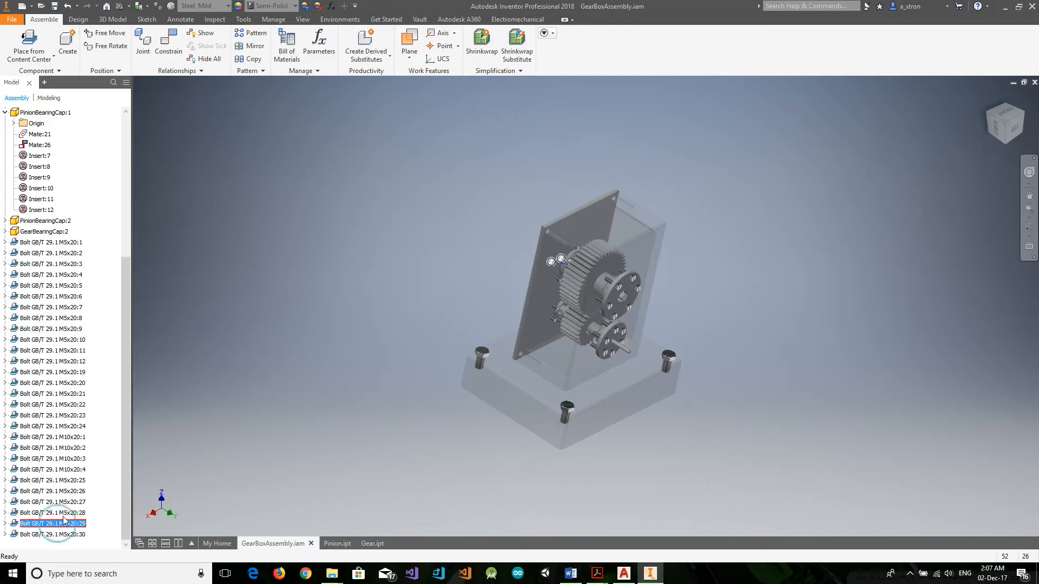
left_click(65, 502)
left_click(62, 491)
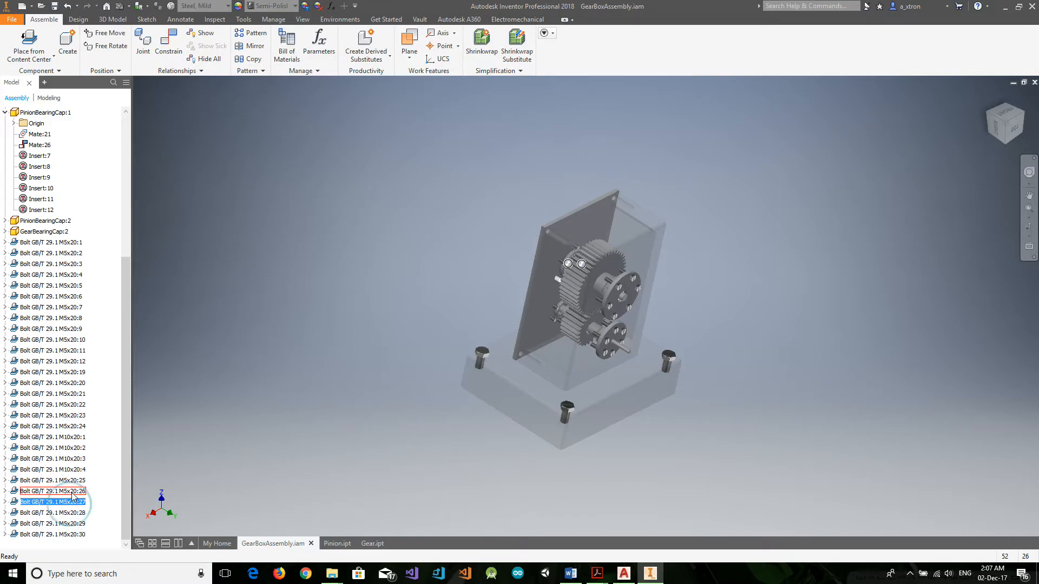
scroll(544, 308, "up", 3)
left_click(578, 235)
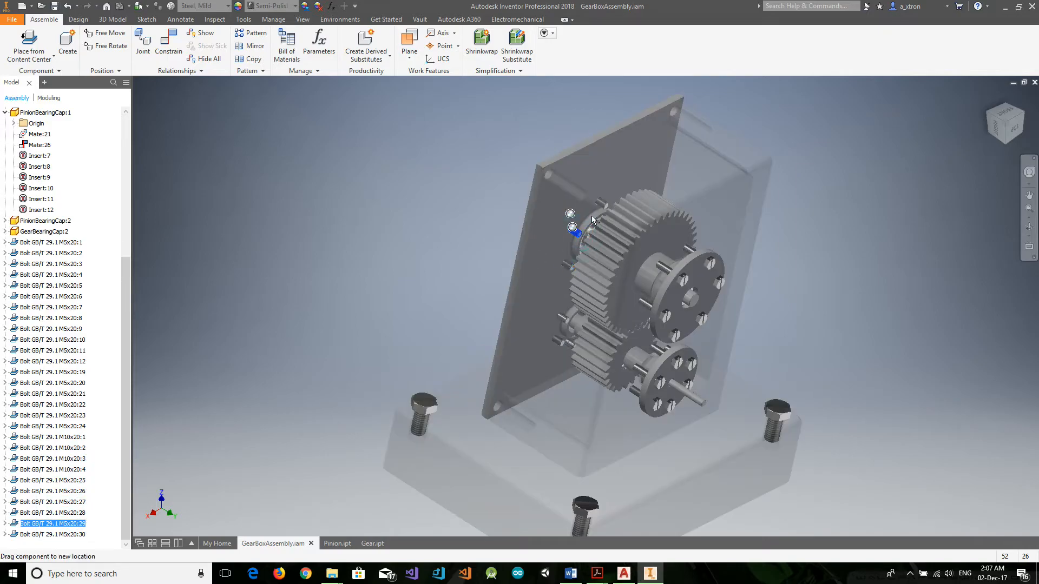
scroll(90, 297, "up", 7)
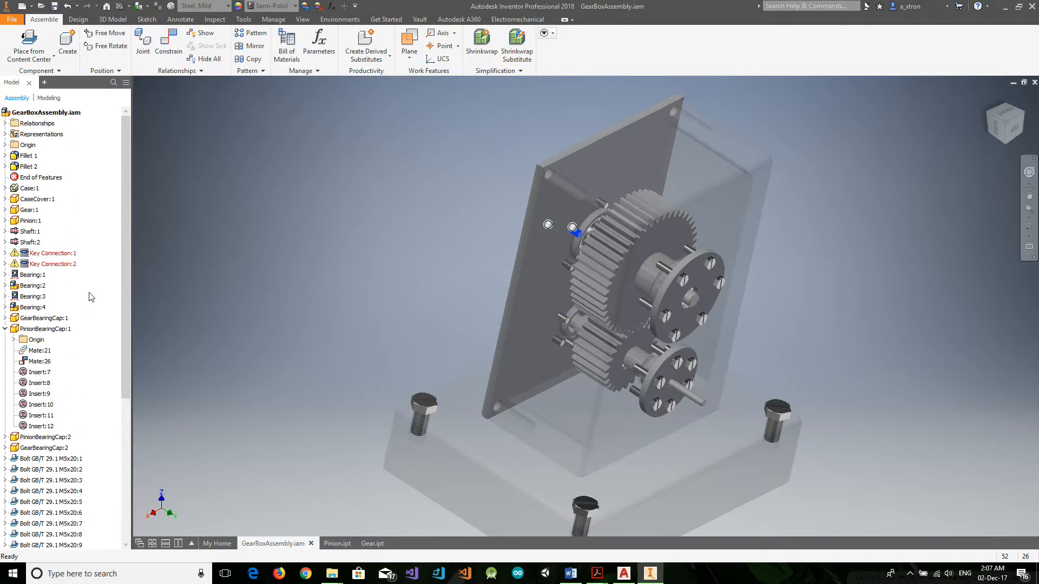
left_click(59, 264)
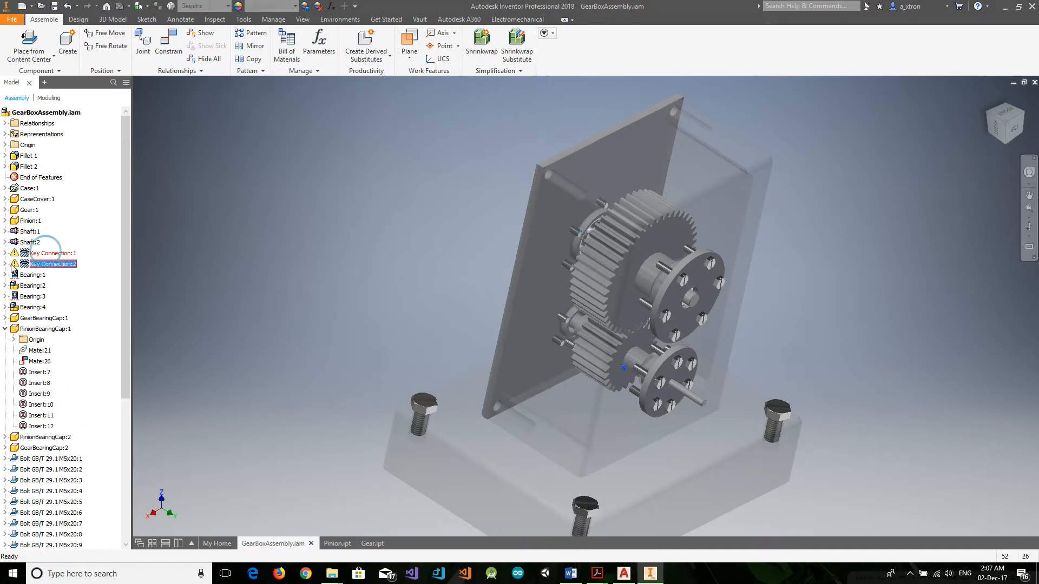
left_click(5, 264)
left_click(6, 264)
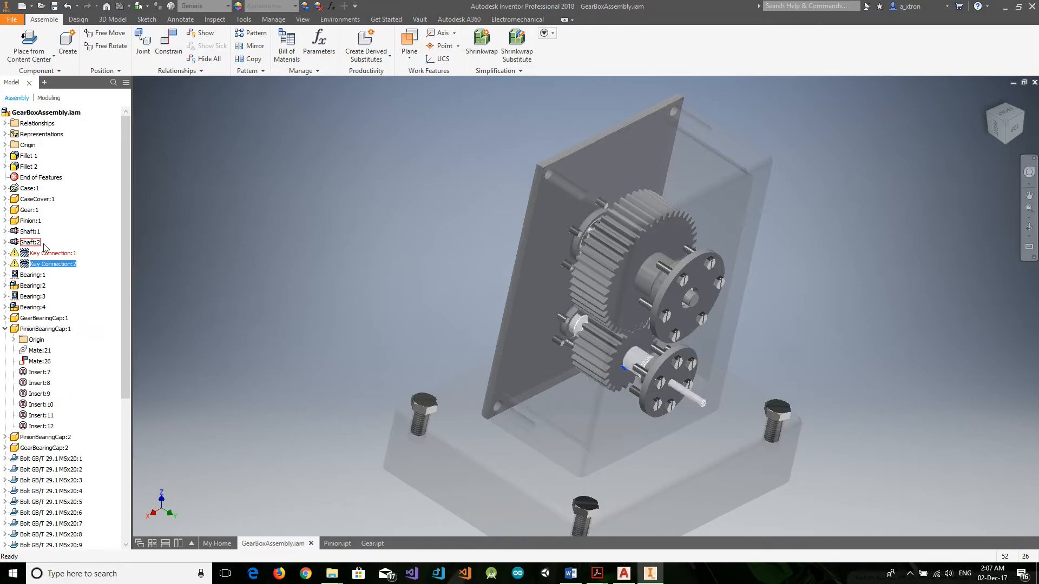
Step: Delete all M5x20 and M10x20 bolts from the gearbox assembly
left_click_drag(126, 207, 132, 400)
left_click(80, 242)
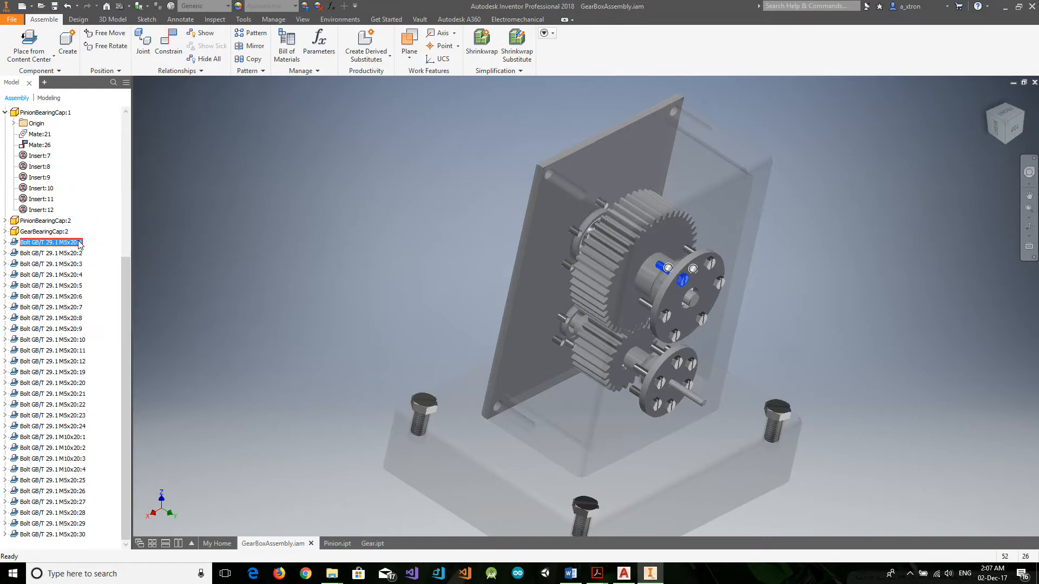
left_click(70, 536, "shift")
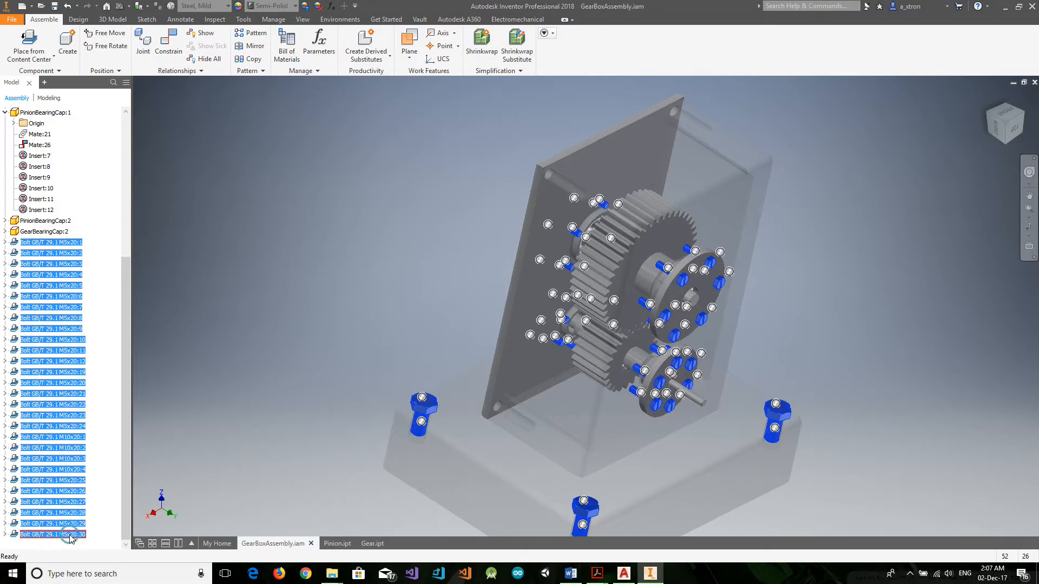
right_click(75, 249)
left_click(108, 278)
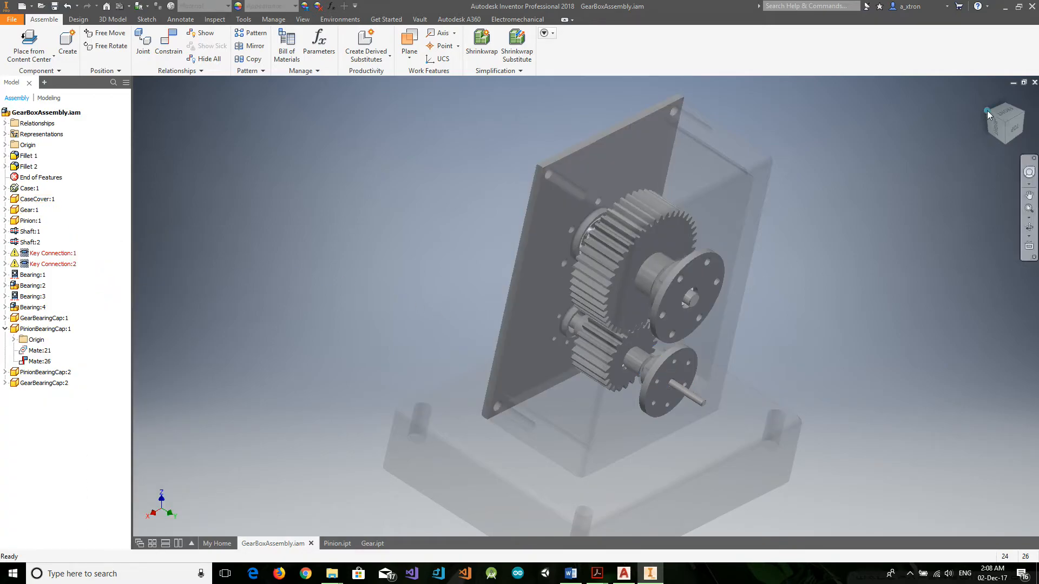
Step: Place Bolt GB/T 29.1, size M5x10, from the Content Center in all six holes of the cover plate's gear bearing cap
left_click(1020, 122)
scroll(523, 309, "down", 5)
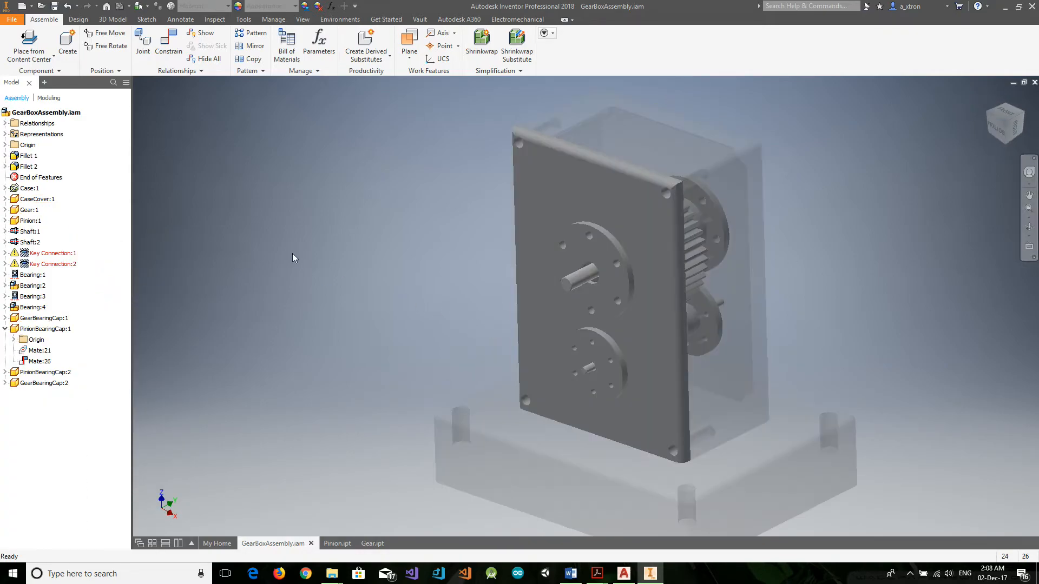
left_click(32, 40)
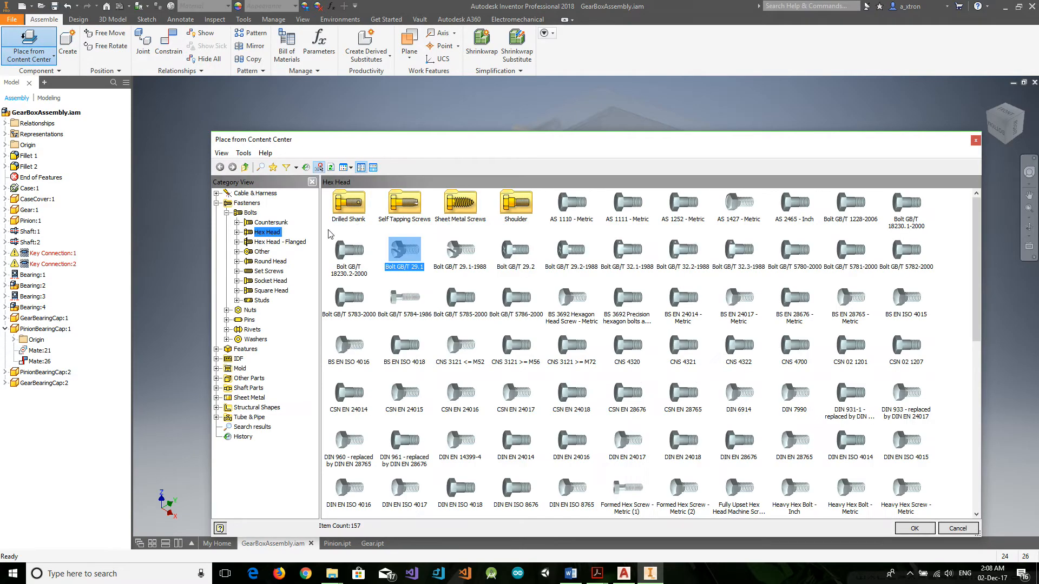
double_click(402, 250)
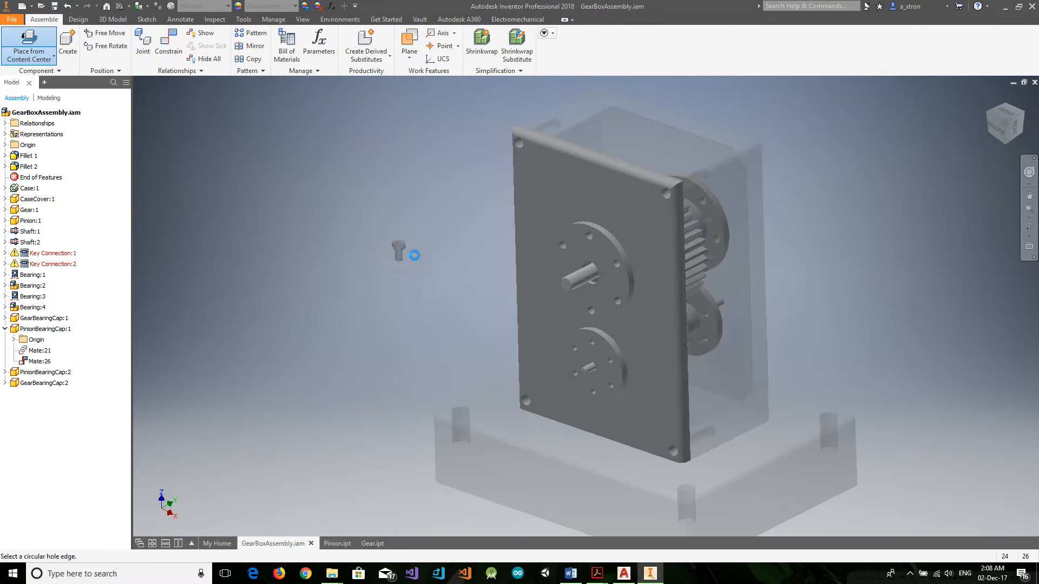
left_click(589, 235)
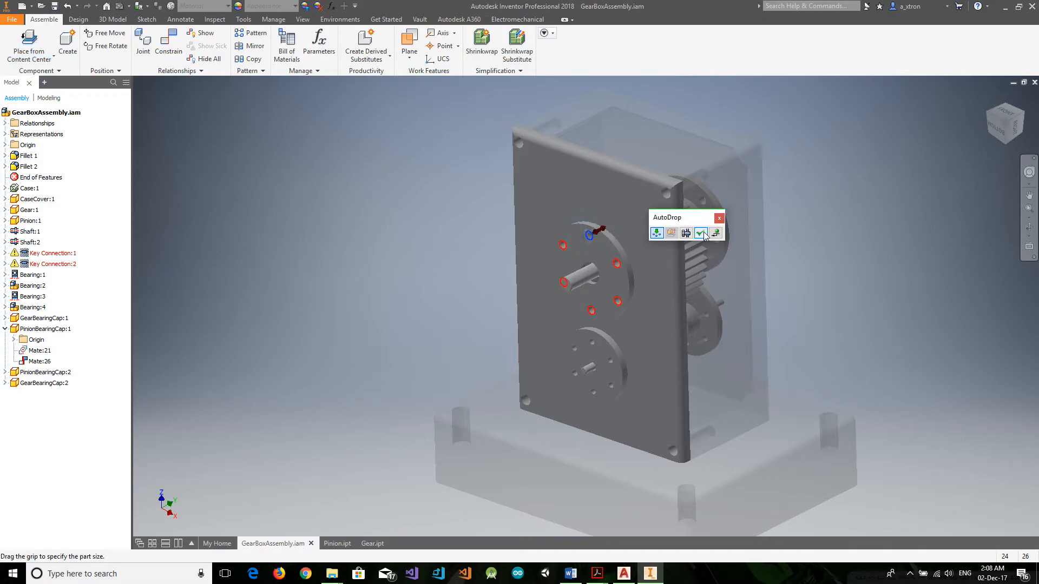
left_click(702, 233)
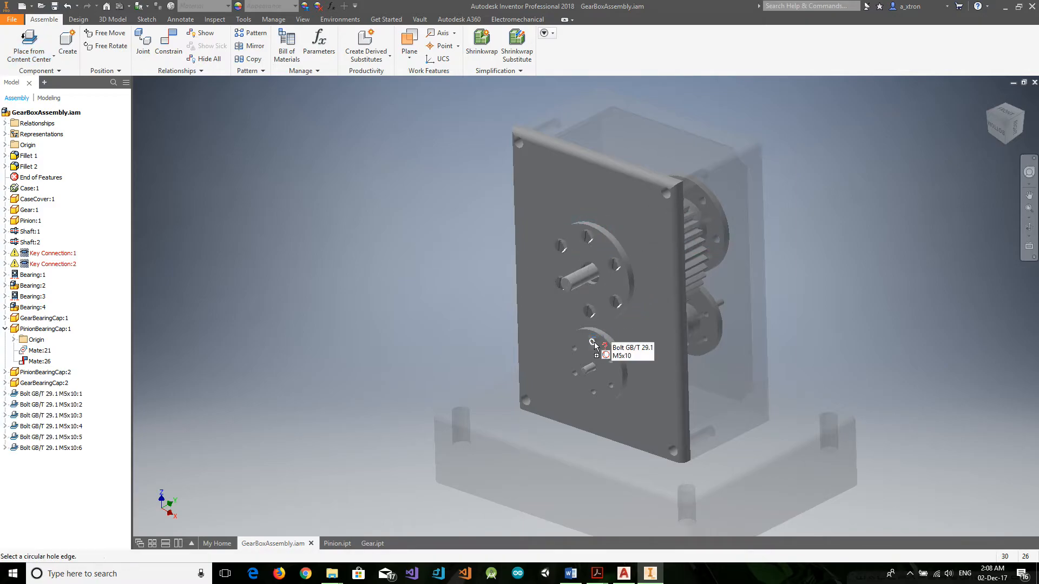
Step: Place Bolt GB/T 29.1, size M3x6, in all six holes of the pinion bearing cap on the cover plate
left_click(595, 342)
left_click(705, 339)
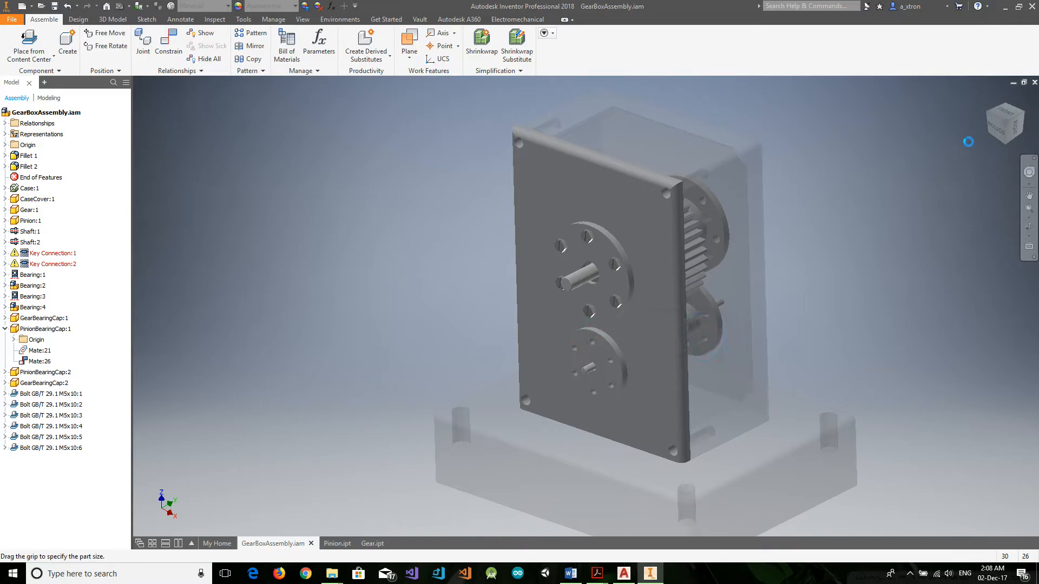
key("Escape")
Step: Place Bolt GB/T 29.1 in all six holes of both the gear and pinion bearing caps on the case side
left_click(1023, 116)
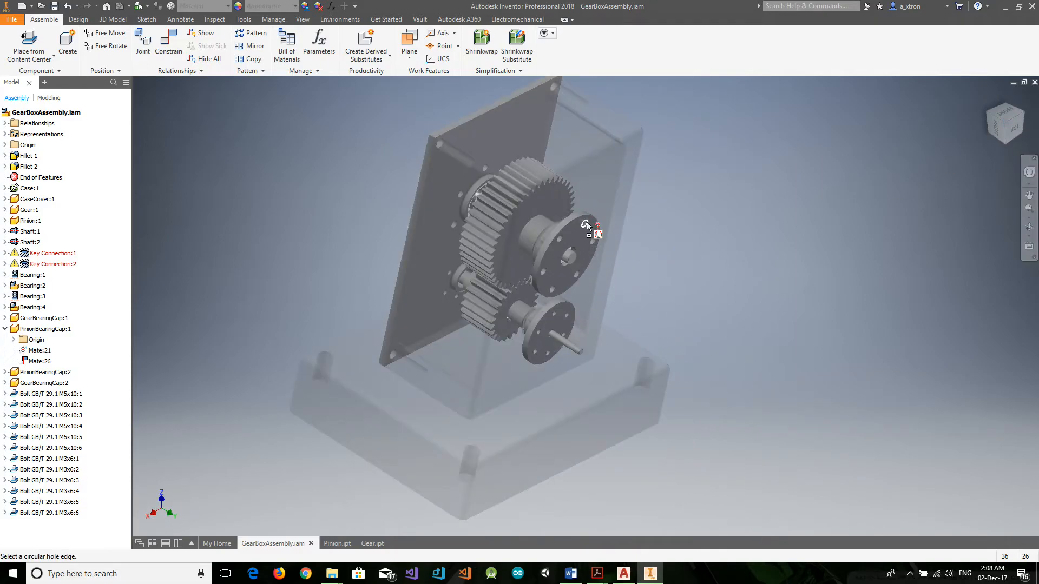
left_click(588, 226)
left_click(697, 219)
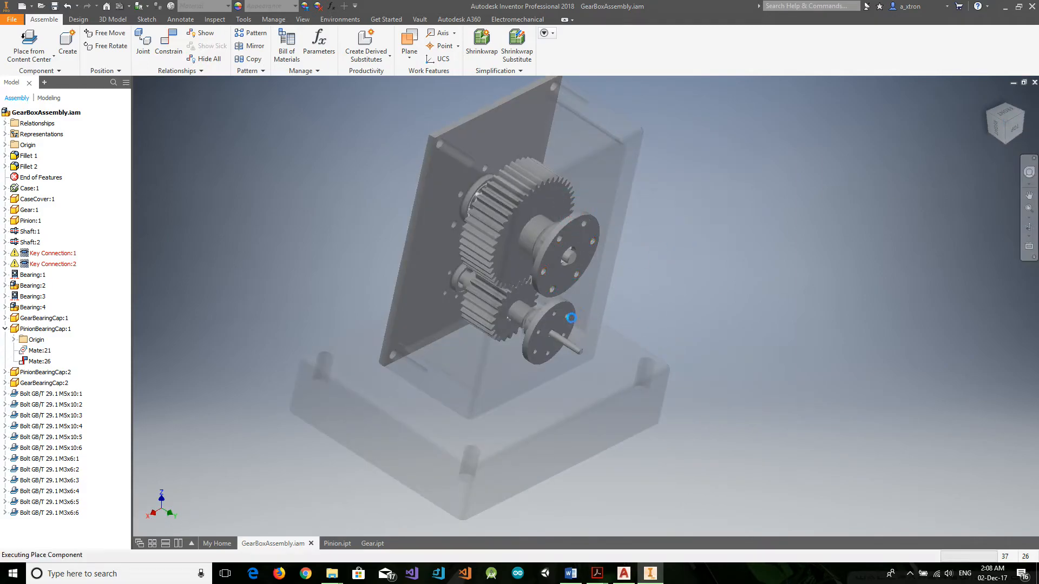
left_click(557, 312)
left_click(670, 308)
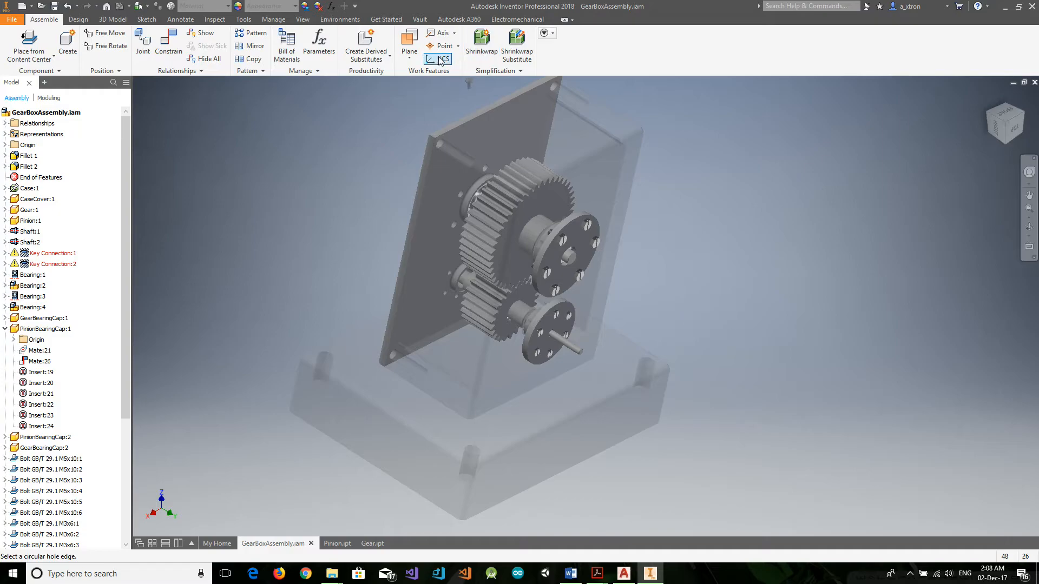
key("Escape")
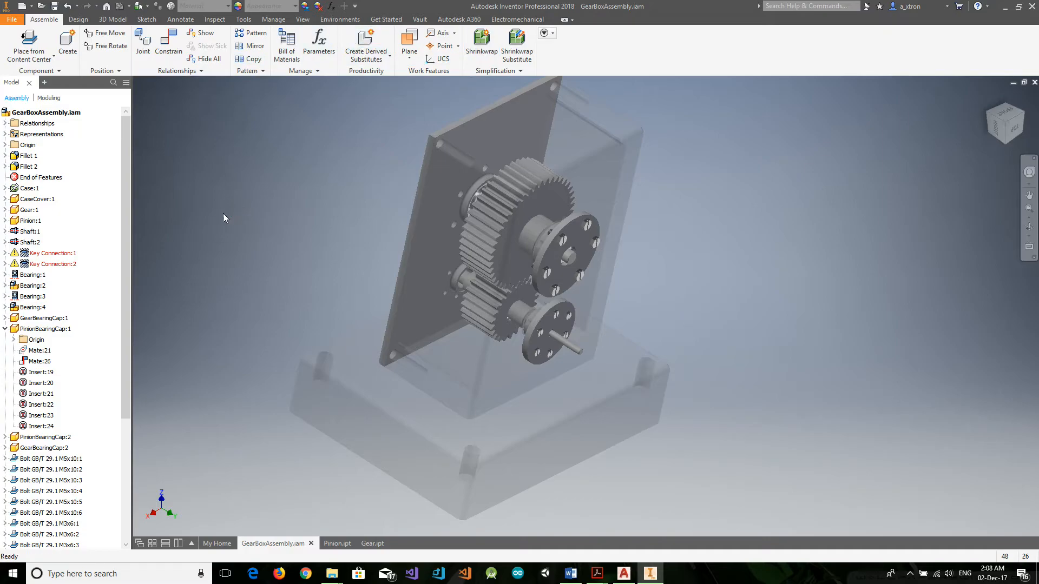
scroll(44, 437, "down", 3)
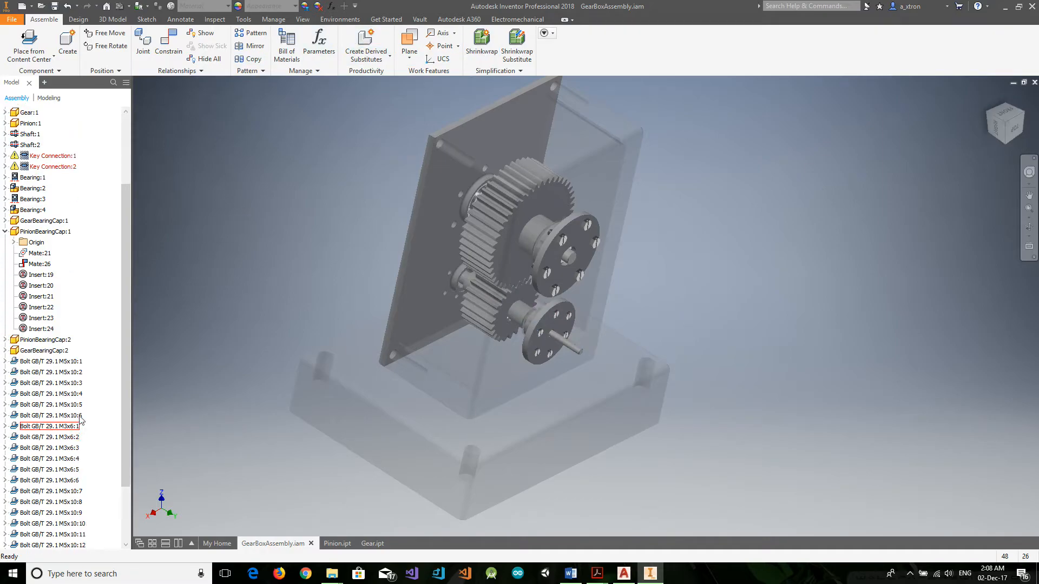
left_click(77, 363)
scroll(88, 412, "down", 2)
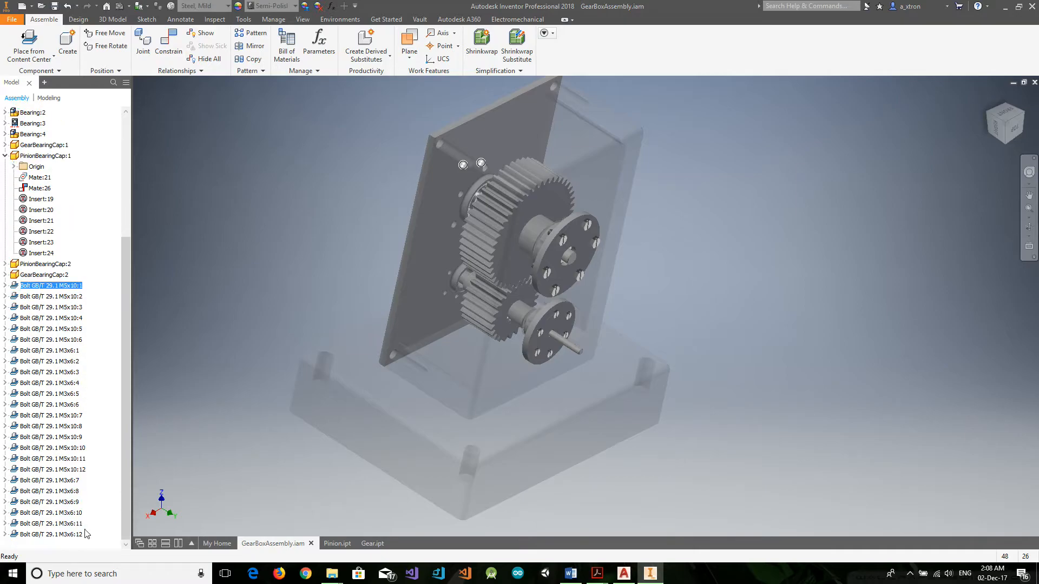
left_click(78, 534, "shift")
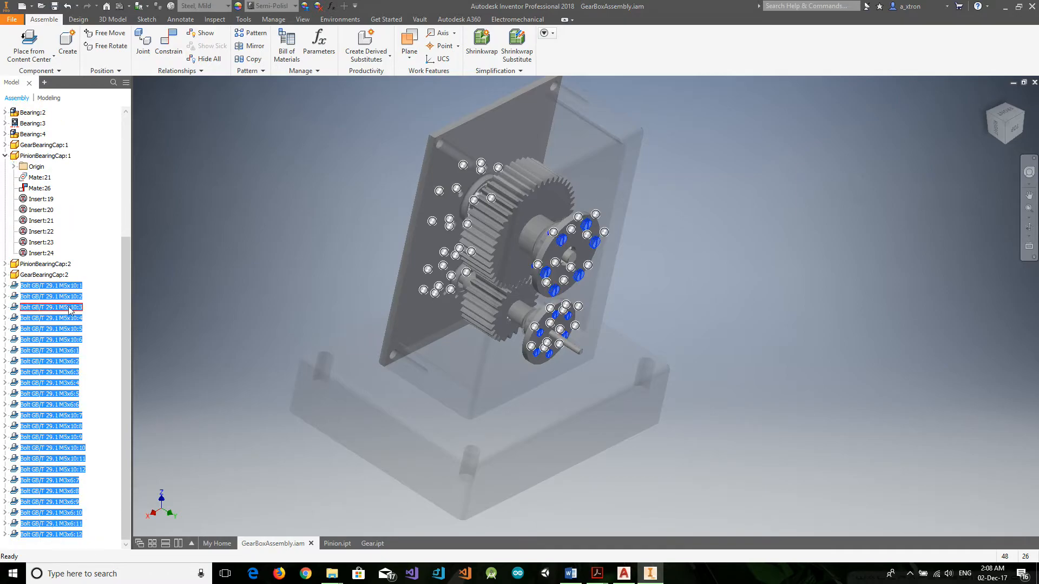
right_click(79, 288)
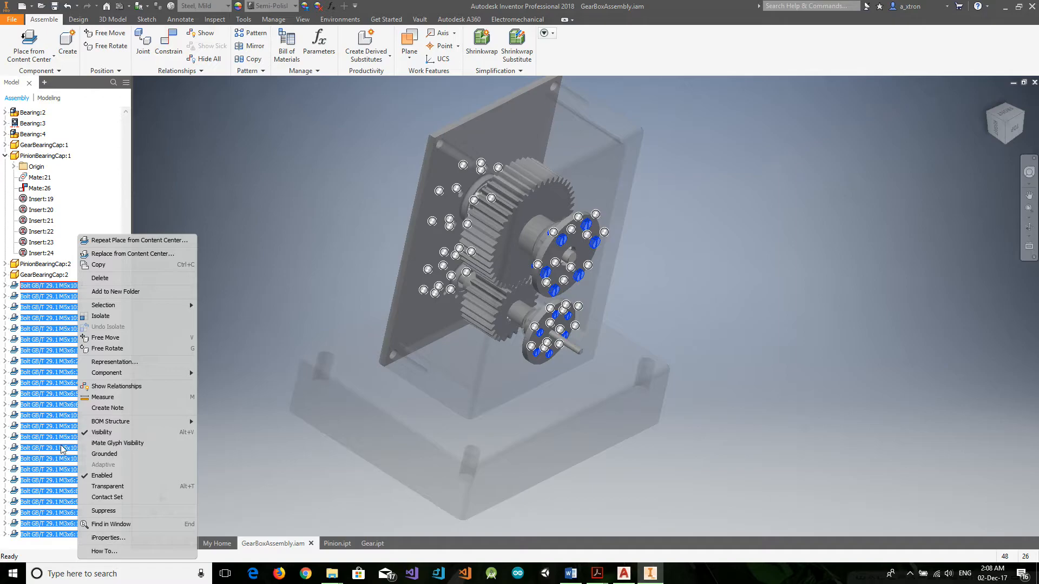
left_click(67, 550)
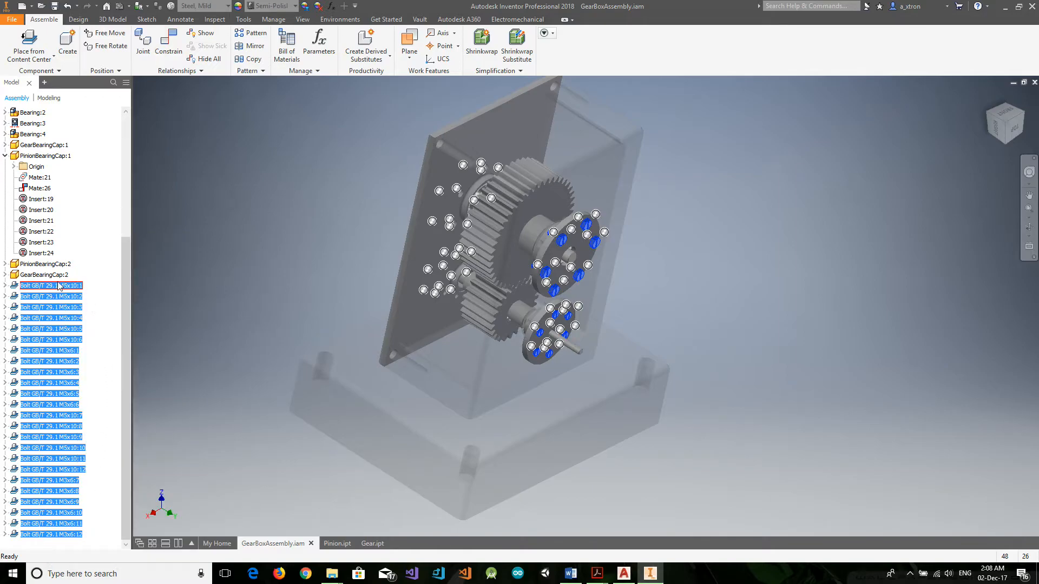
key("Escape")
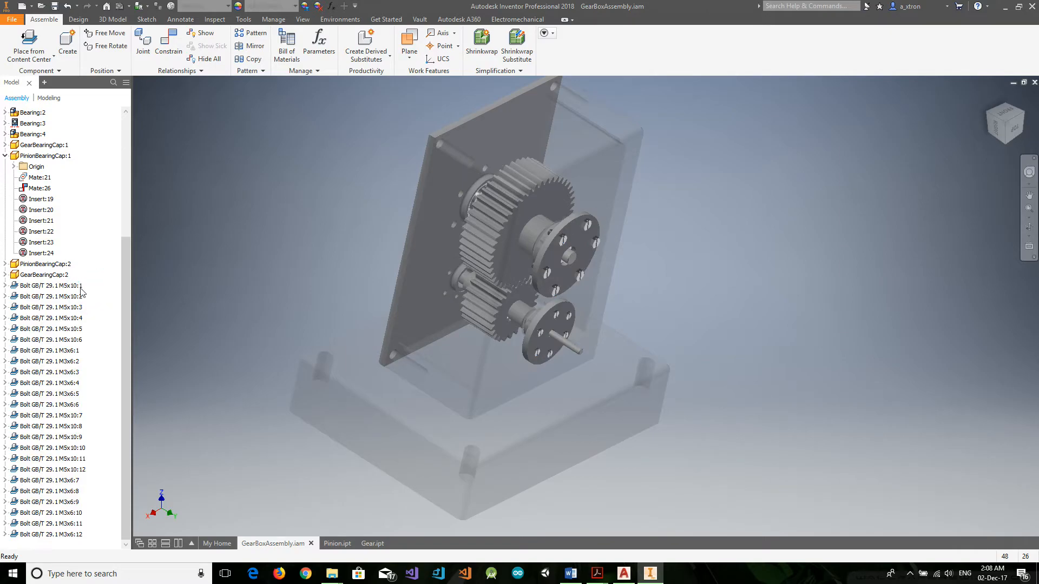
mouse_move(82, 291)
left_mouse_down()
mouse_move(81, 338)
mouse_move(80, 289)
left_mouse_up()
left_click(69, 287)
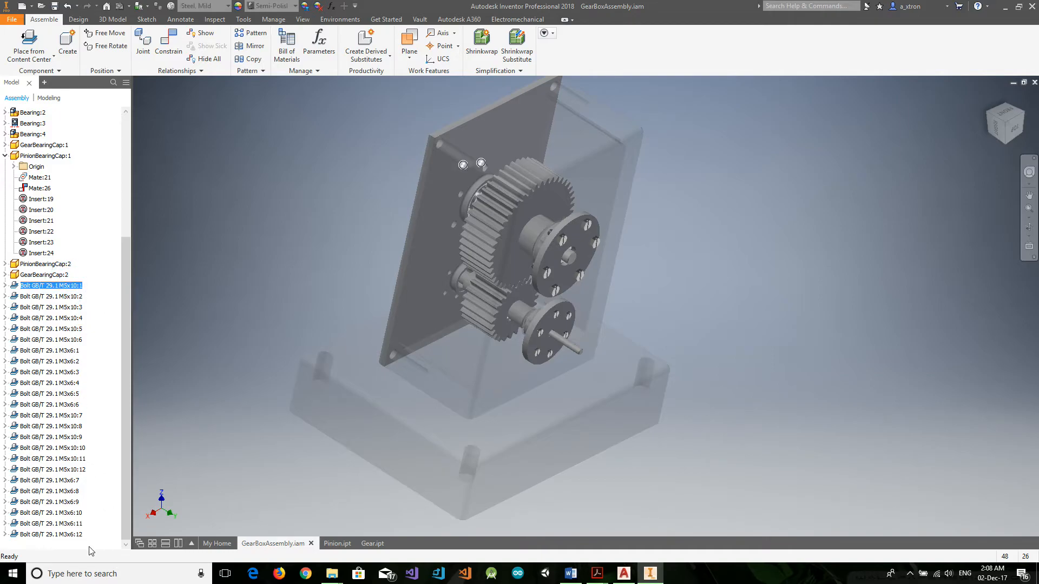
left_click(75, 535, "shift")
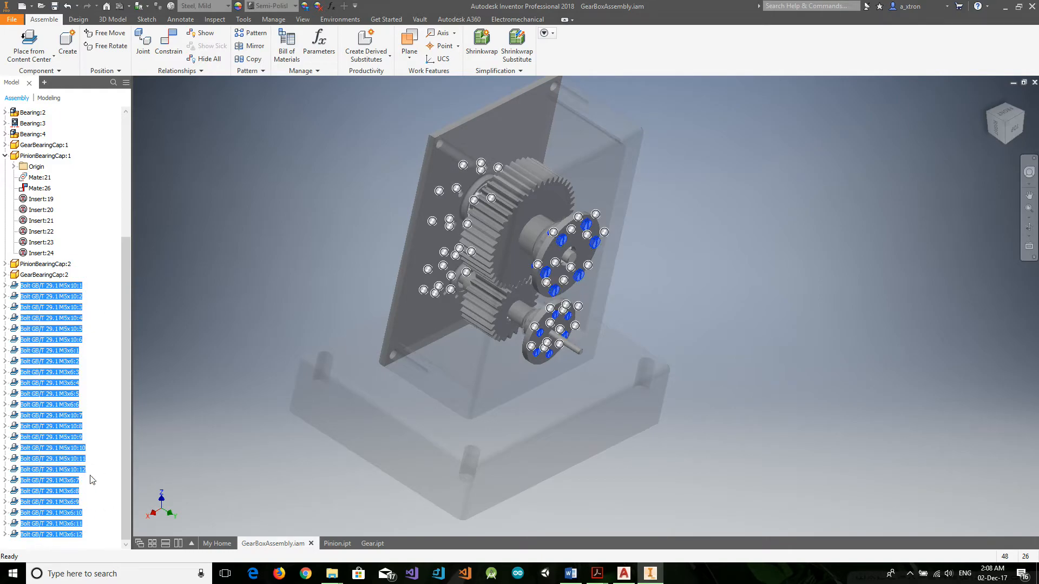
right_click(69, 286)
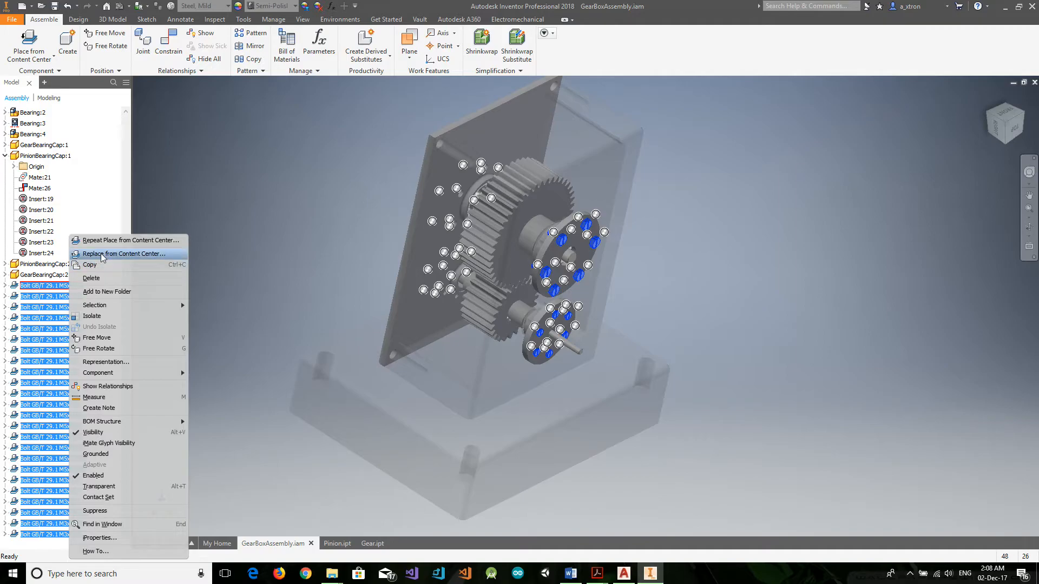
left_click(60, 292)
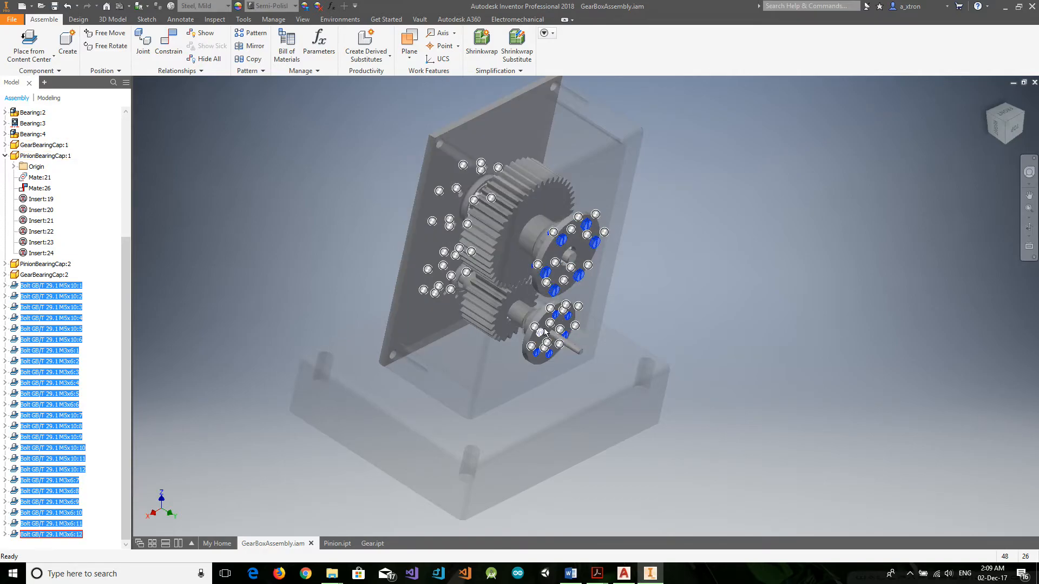
Step: Delete all M5x10 and M3x6 bolts from the gearbox assembly
left_click(65, 285)
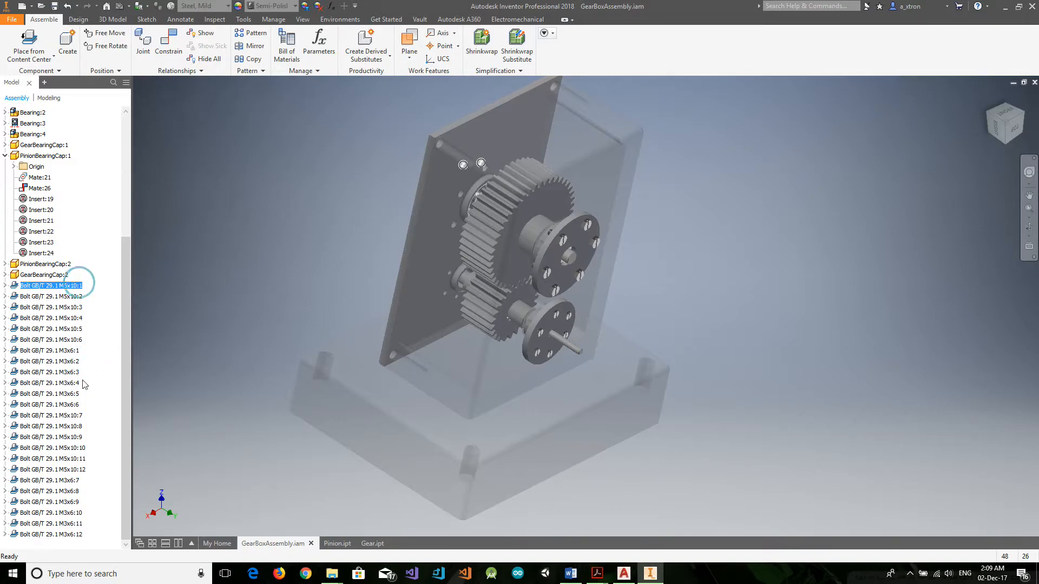
left_click(70, 536, "shift")
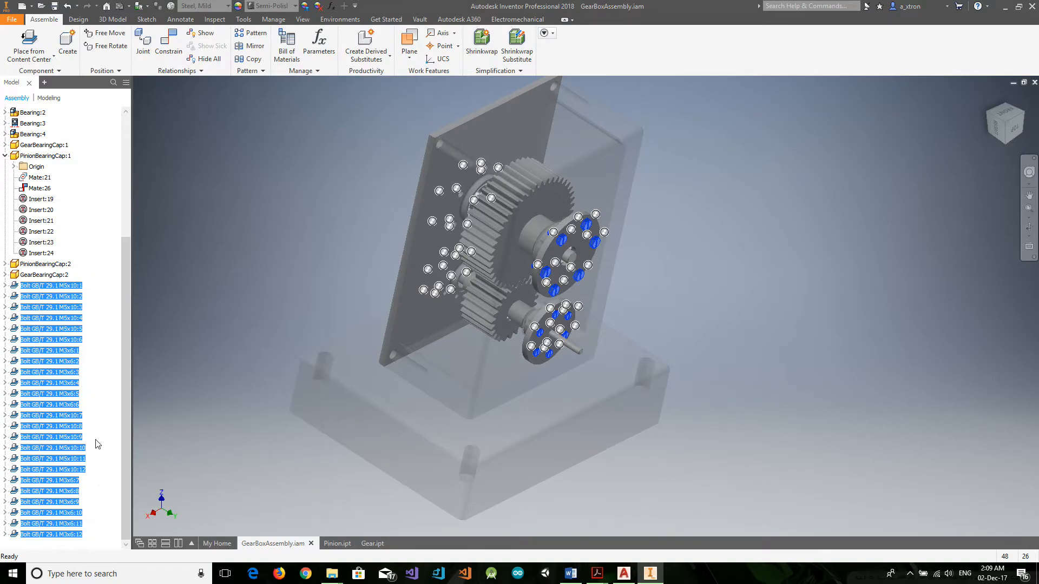
right_click(73, 285)
left_click(101, 281)
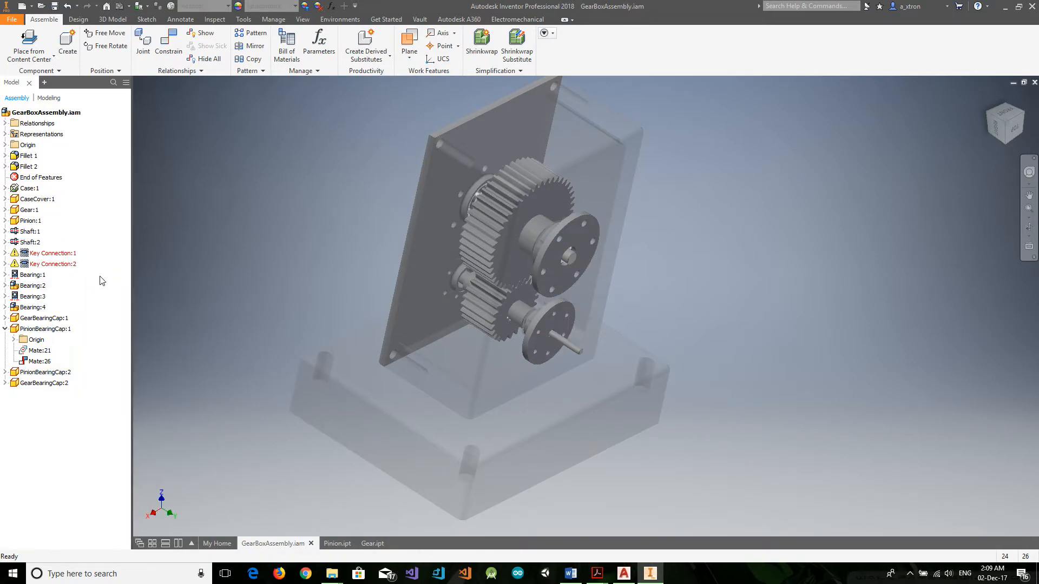
Step: Place Bolt GB/T 29.1, size M5x10, from the Content Center in all six holes of the case-side and cover-plate gear bearing caps
left_click(29, 43)
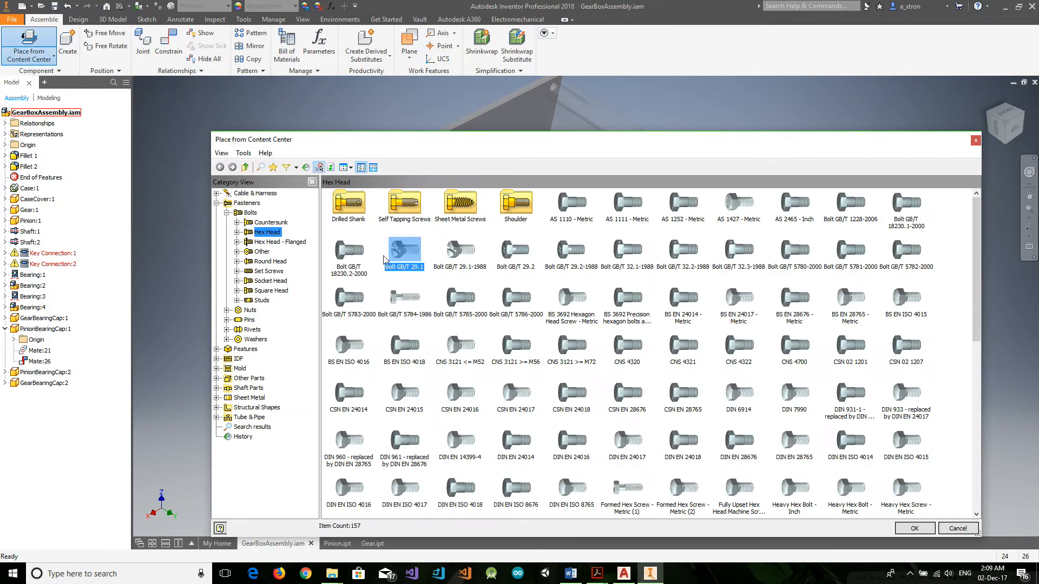
double_click(414, 261)
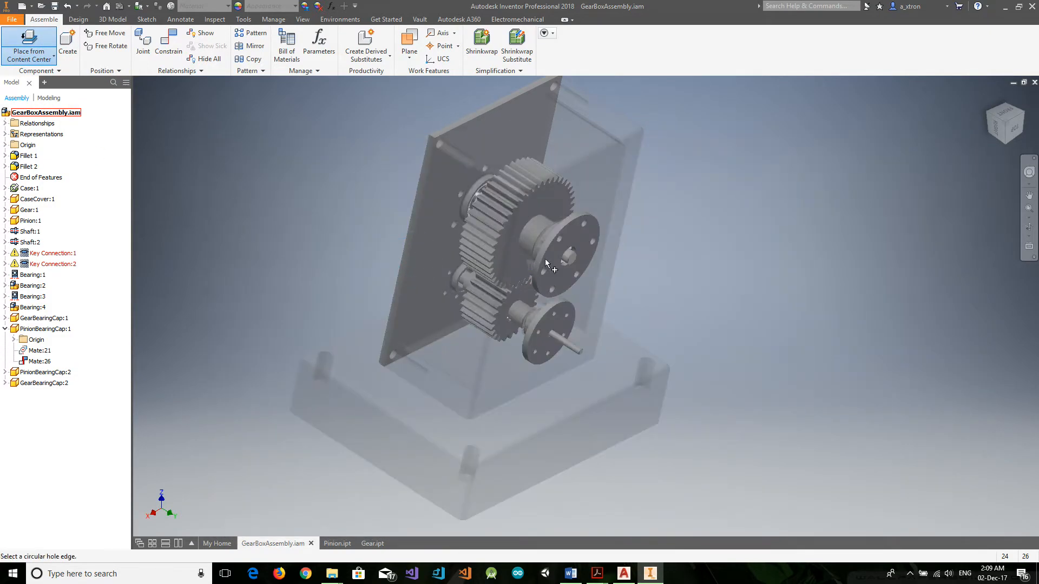
left_click(586, 229)
left_click(696, 221)
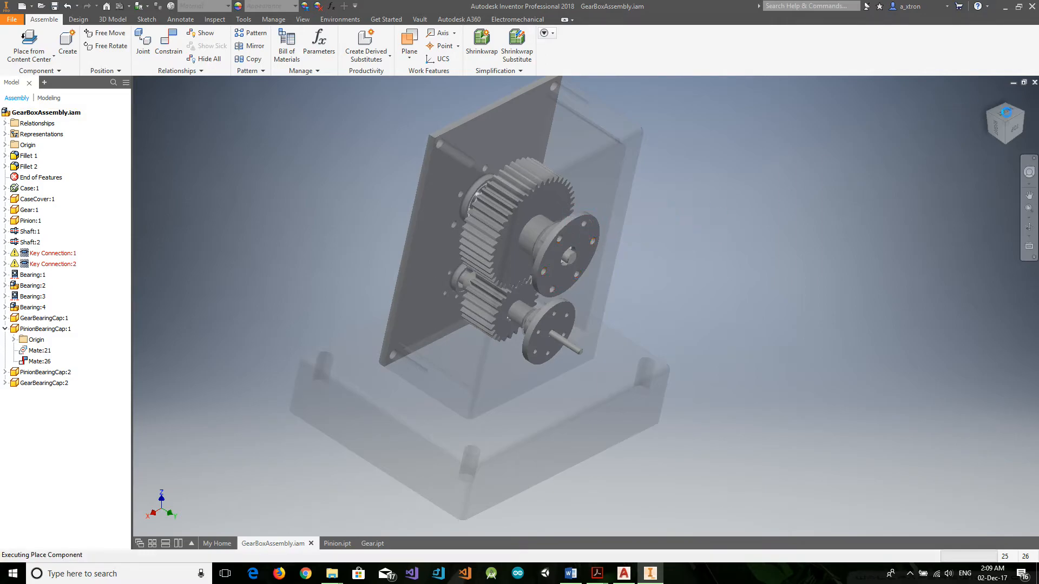
left_click(989, 113)
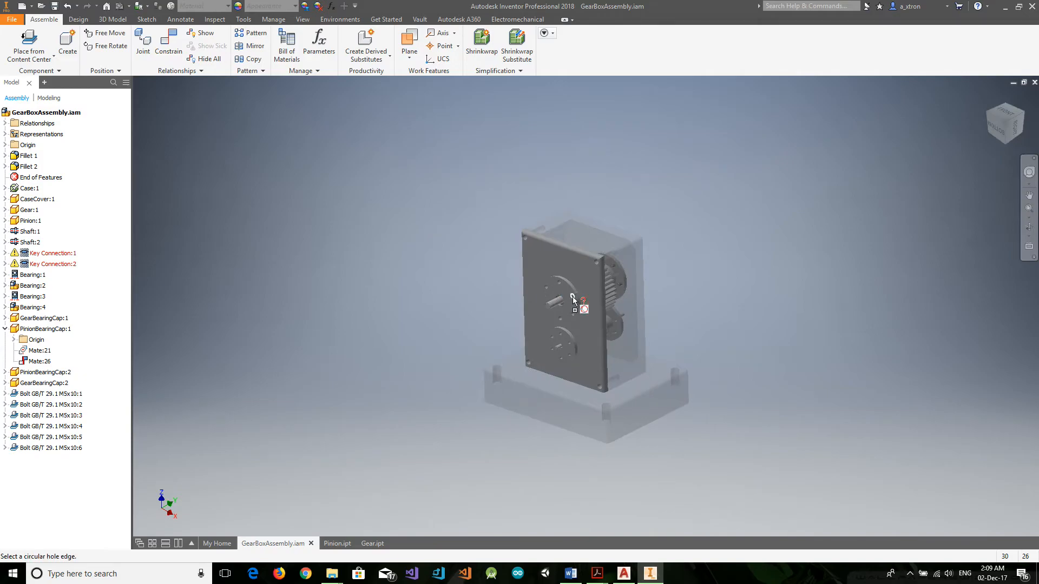
left_click(573, 297)
left_click(683, 295)
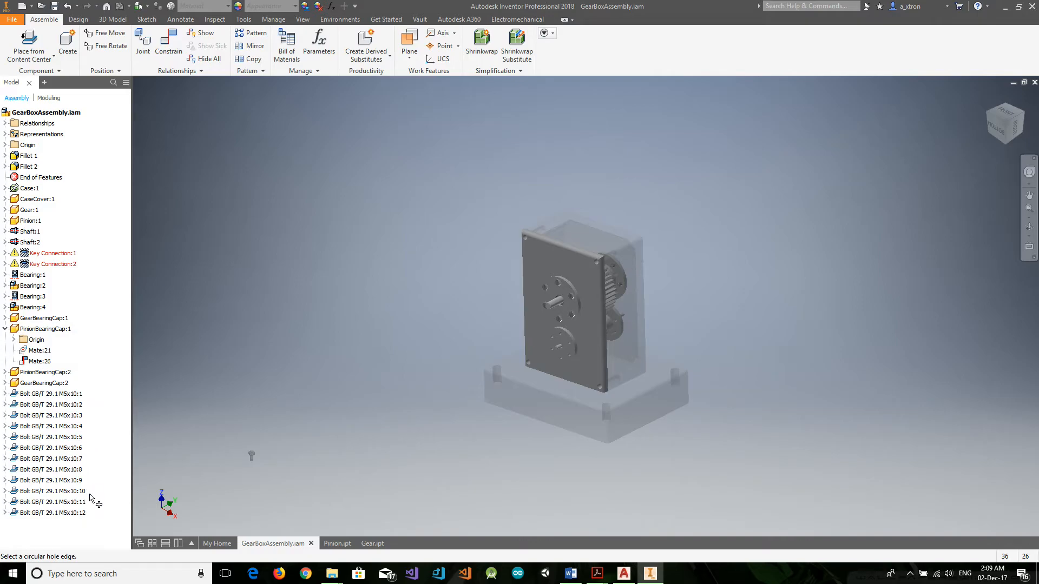
Step: Place Bolt GB/T 29.1, size M3x6, in all six holes of the pinion bearing caps on the cover plate and the case side
scroll(562, 348, "up", 3)
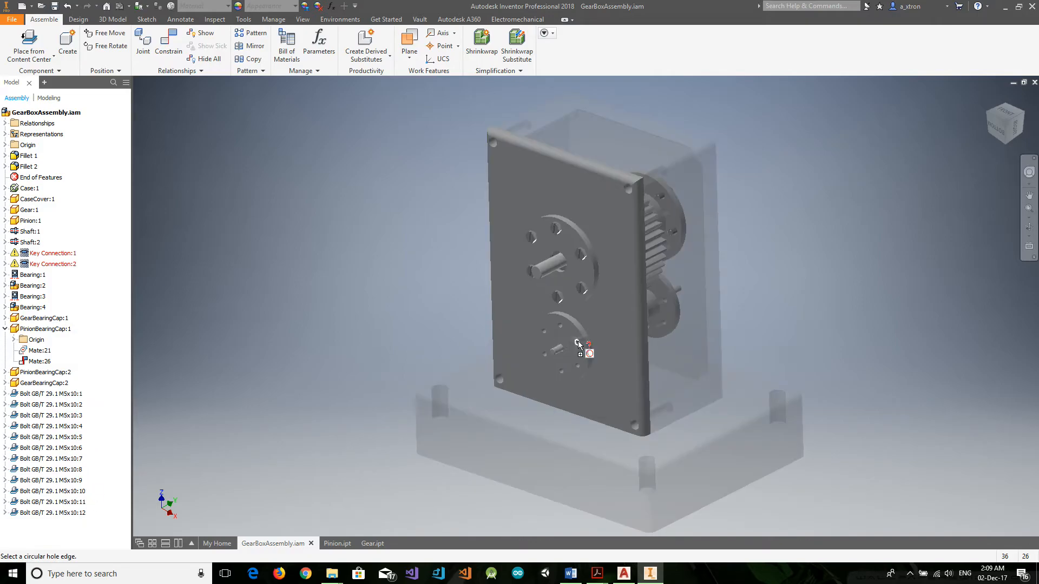
left_click(578, 341)
left_click(688, 339)
left_click(1019, 115)
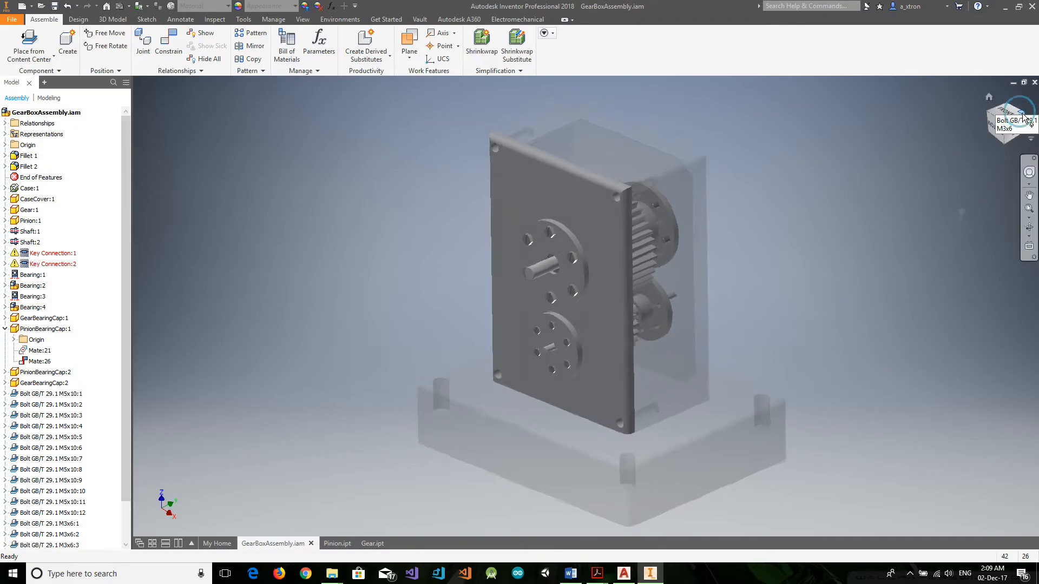
scroll(570, 304, "up", 5)
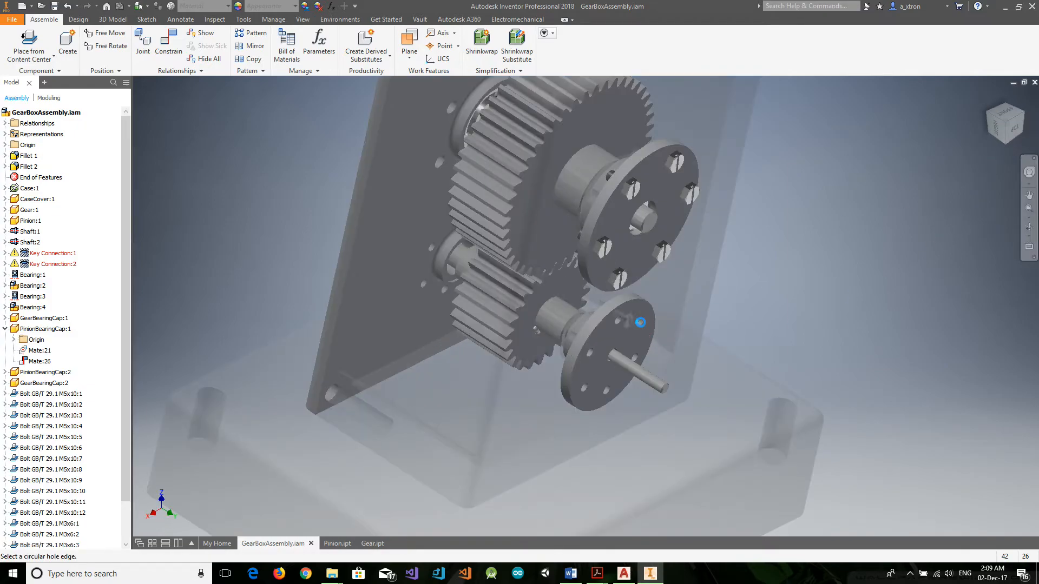
left_click(619, 322)
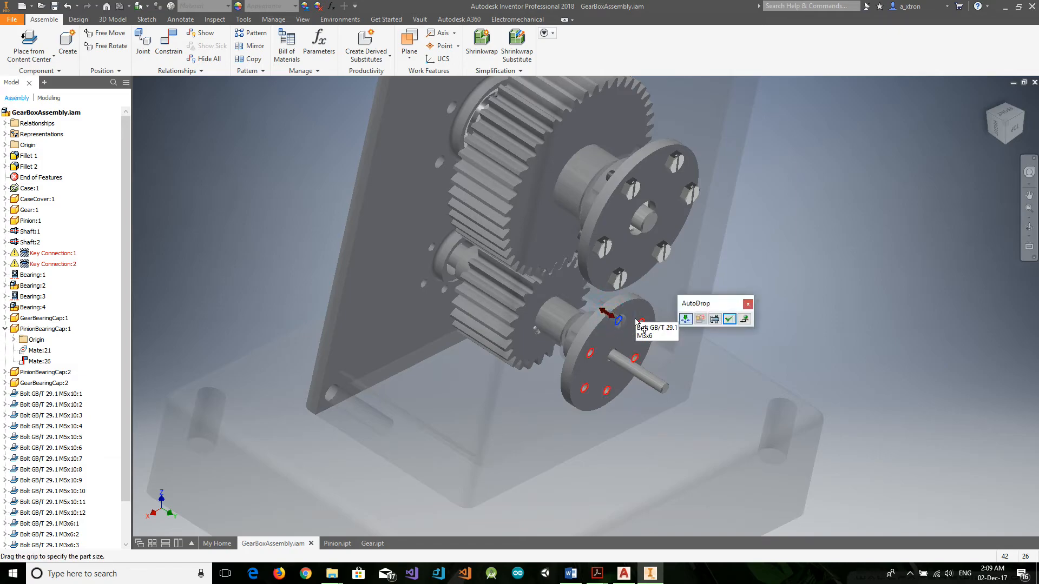
left_click(725, 321)
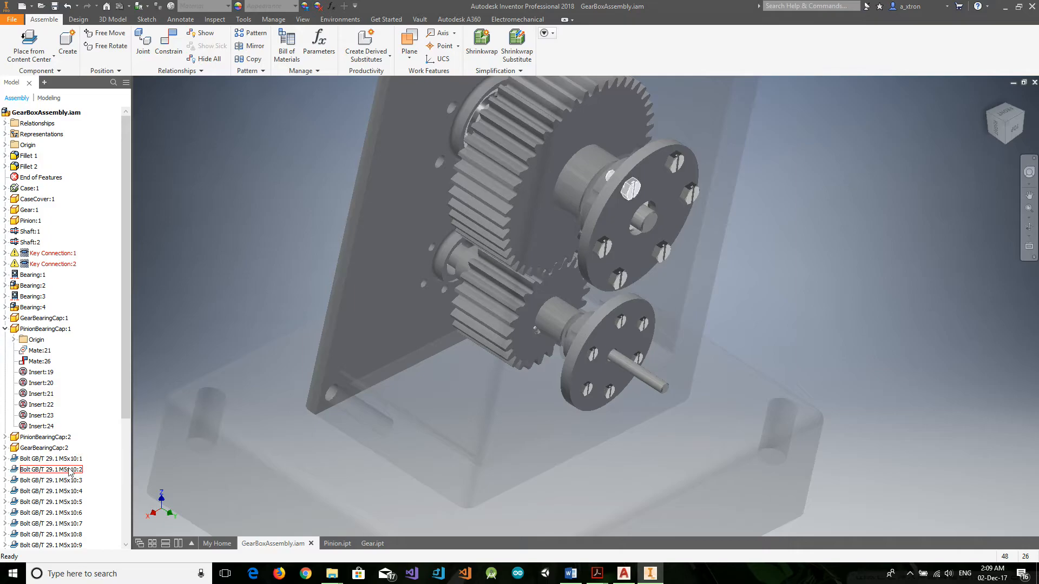
Step: Replace all twelve M5x10 bolts with Bolt GB/T 29.1, thread M5 and nominal length 20 mm, from the Content Center
left_click_drag(124, 408, 130, 542)
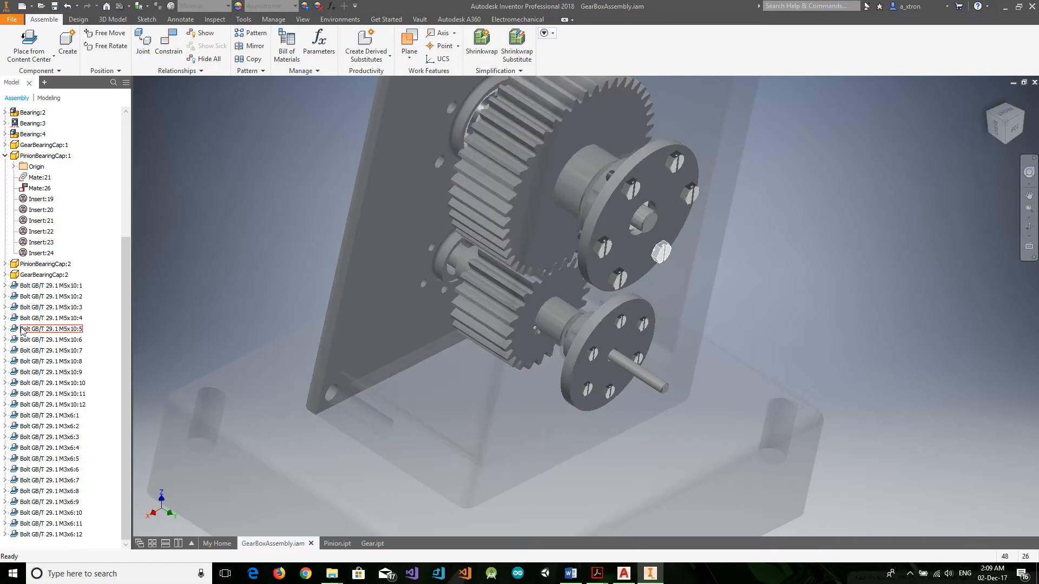
left_click(79, 406, "shift")
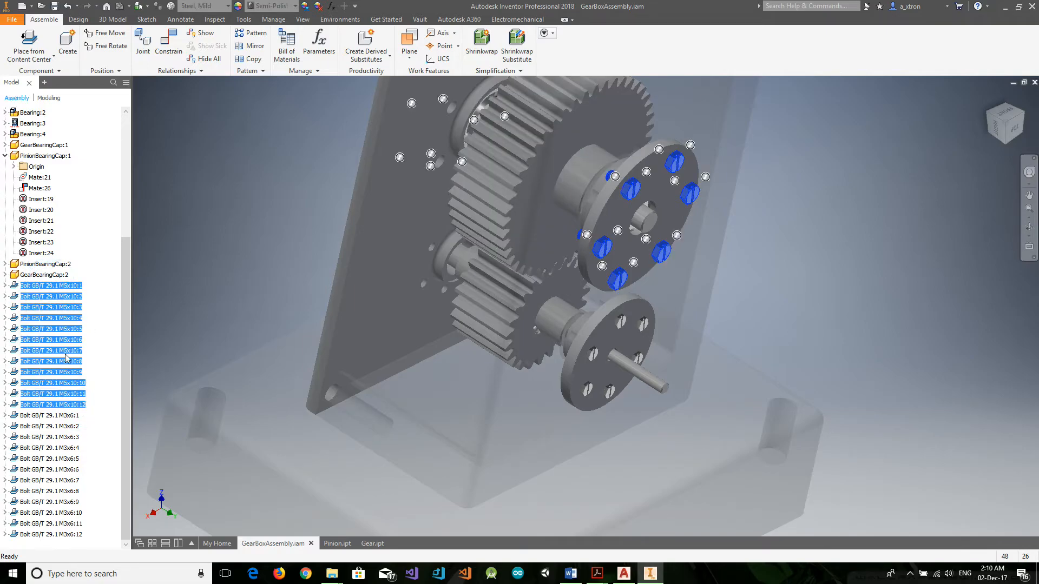
right_click(70, 291)
left_click(103, 248)
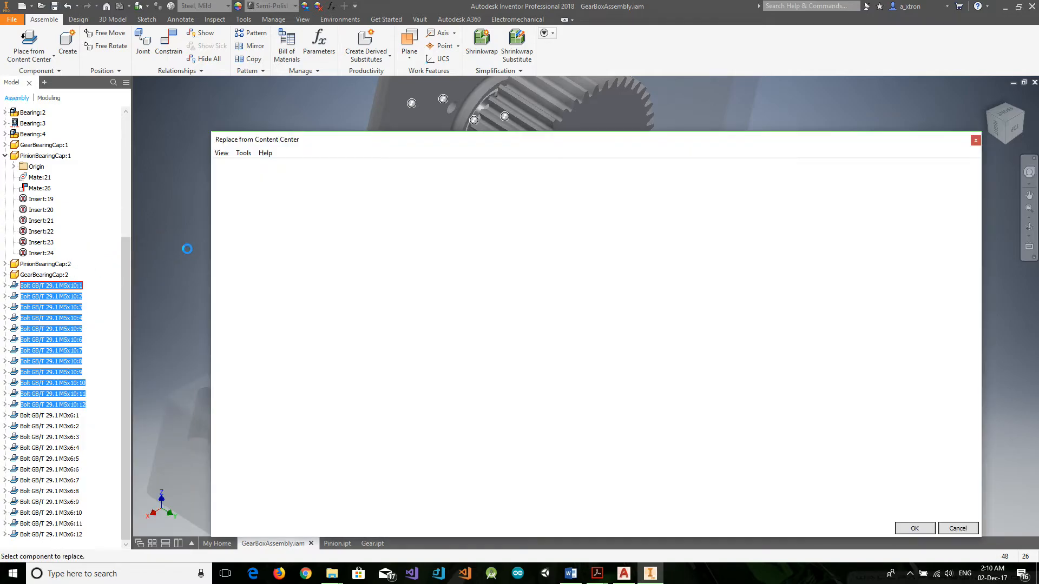
double_click(407, 250)
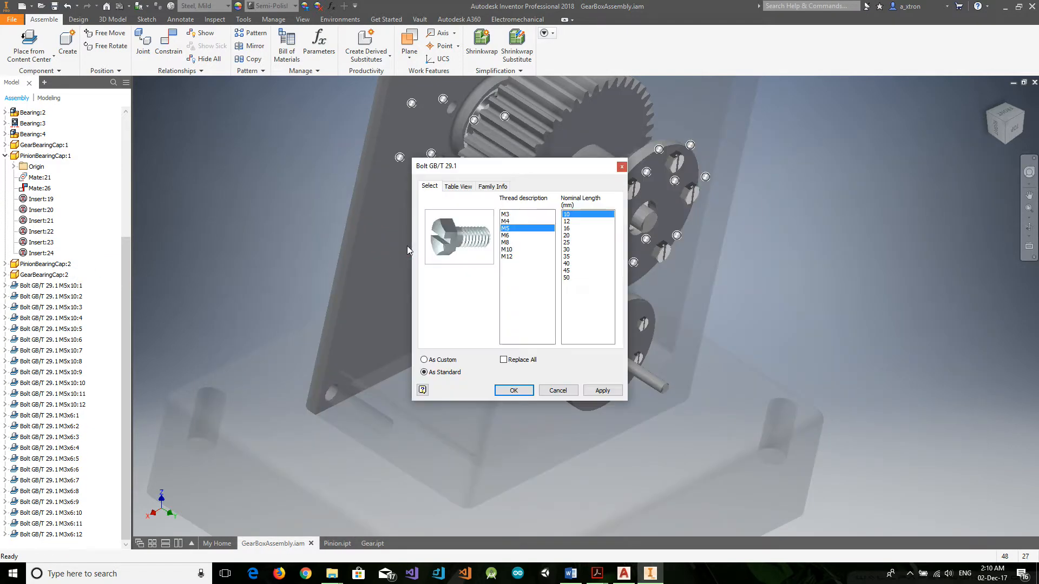
left_click(567, 236)
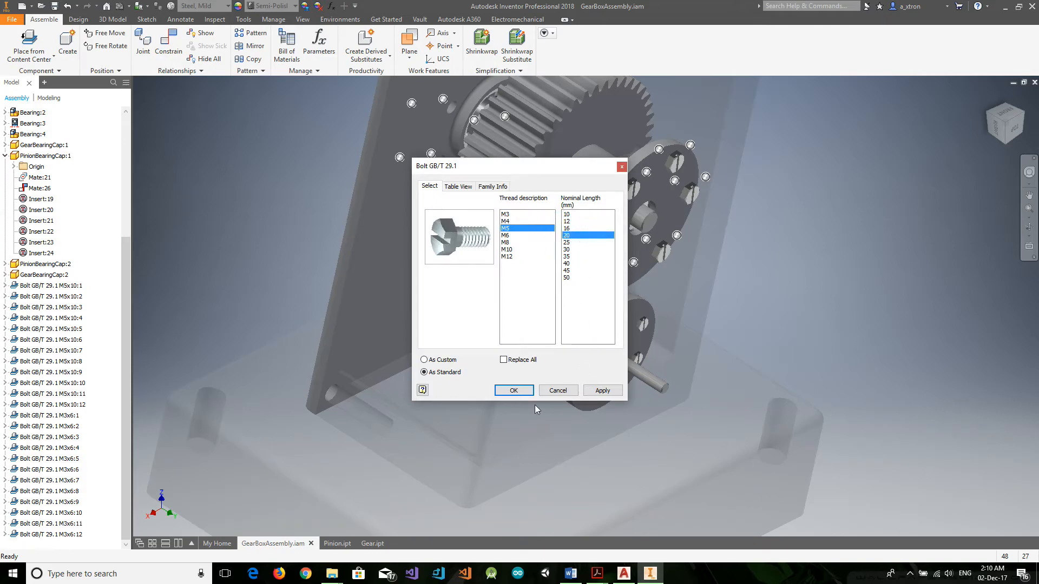
left_click(514, 390)
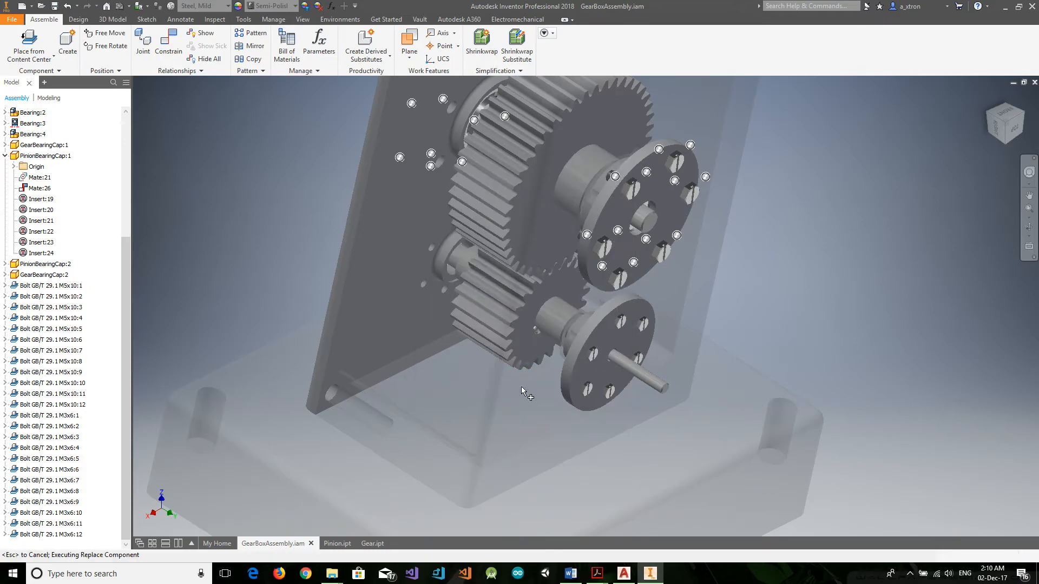
Step: Replace all twelve M3x6 bolts with Bolt GB/T 29.1, thread M3 and nominal length 20 mm, and save the assembly
left_click(65, 418)
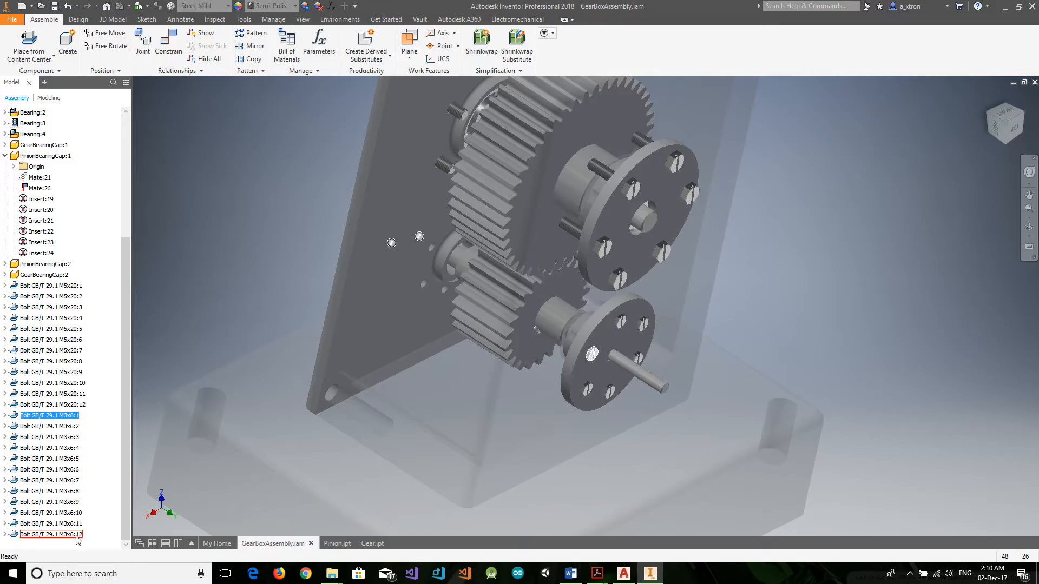
left_click(78, 536, "shift")
right_click(65, 430)
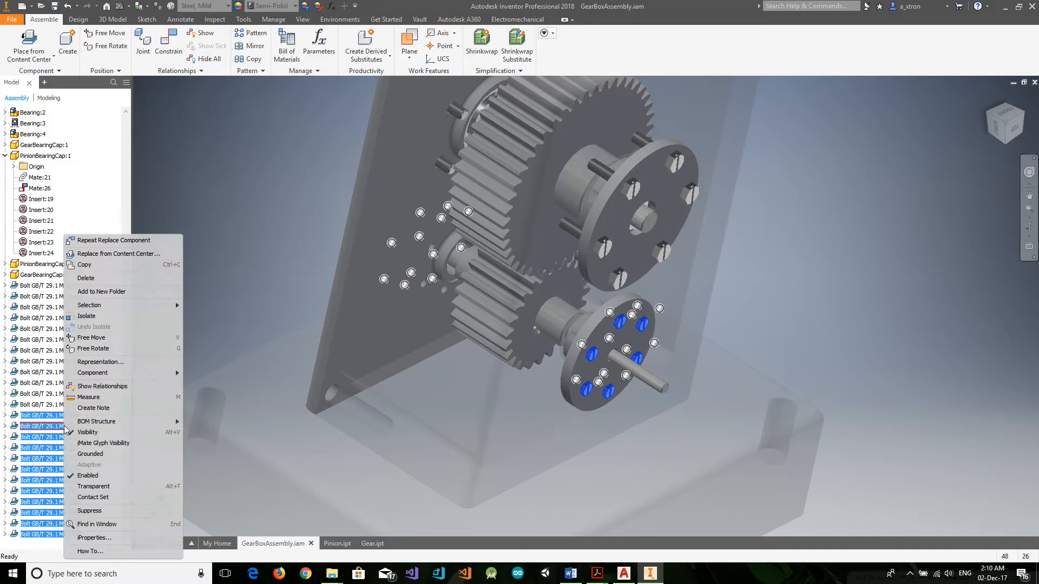
left_click(109, 254)
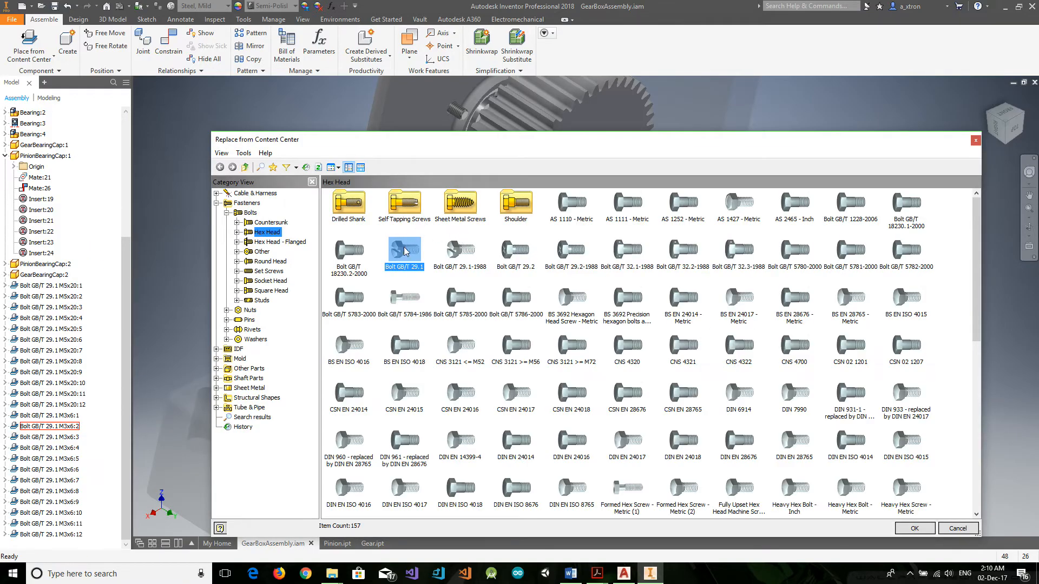
double_click(404, 251)
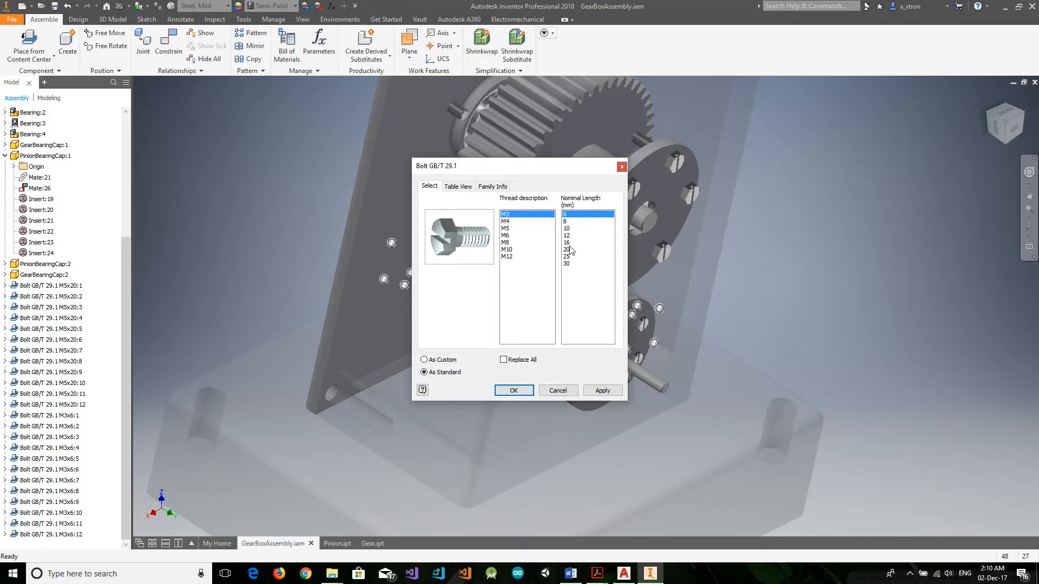
left_click(568, 250)
left_click(513, 390)
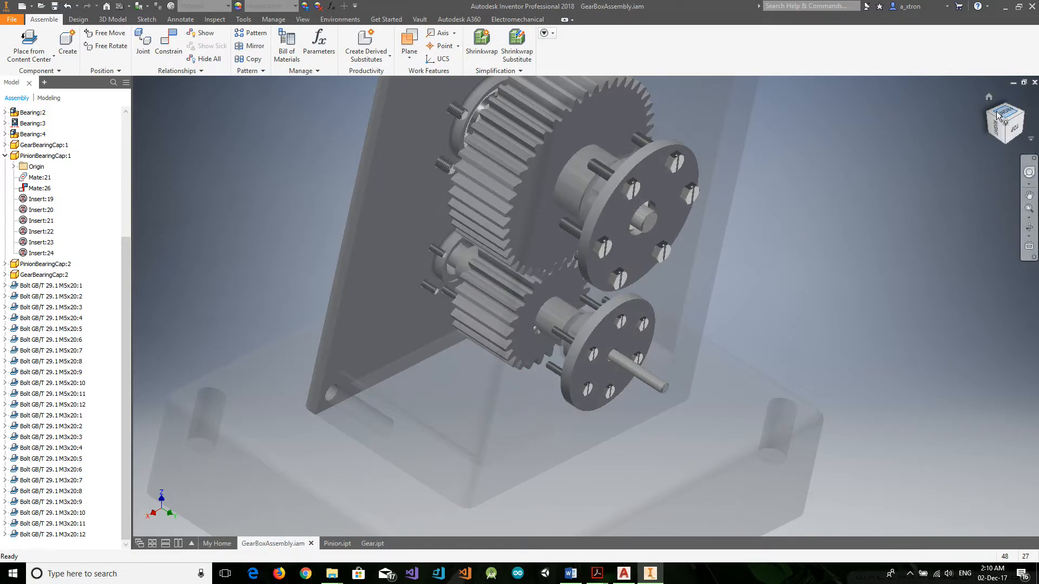
left_click(54, 7)
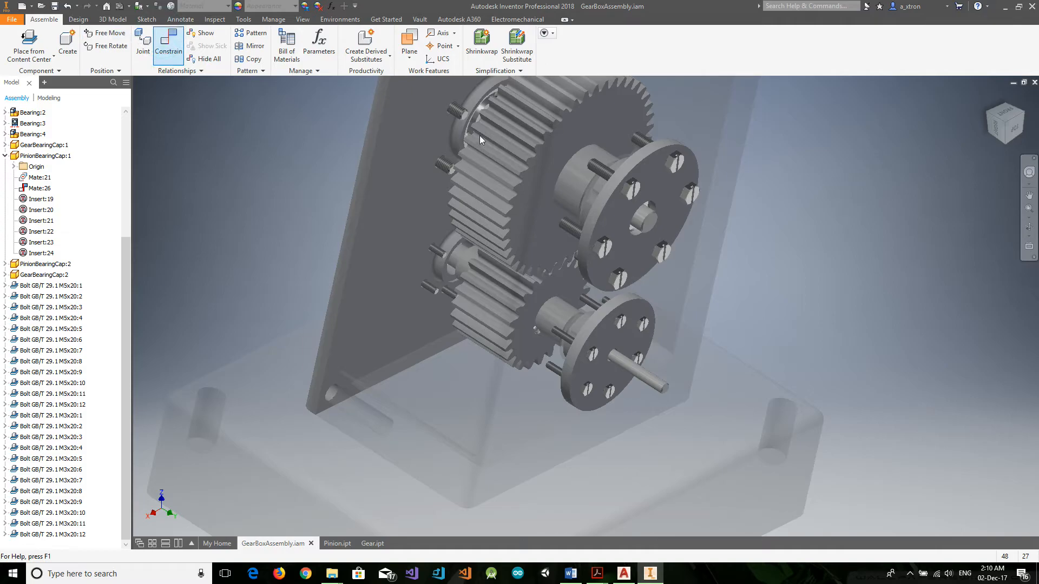
Step: Try to mate the axis of an M5x20 bolt in the cover-side gear bearing cap with the matching case cover hole
left_click(458, 114)
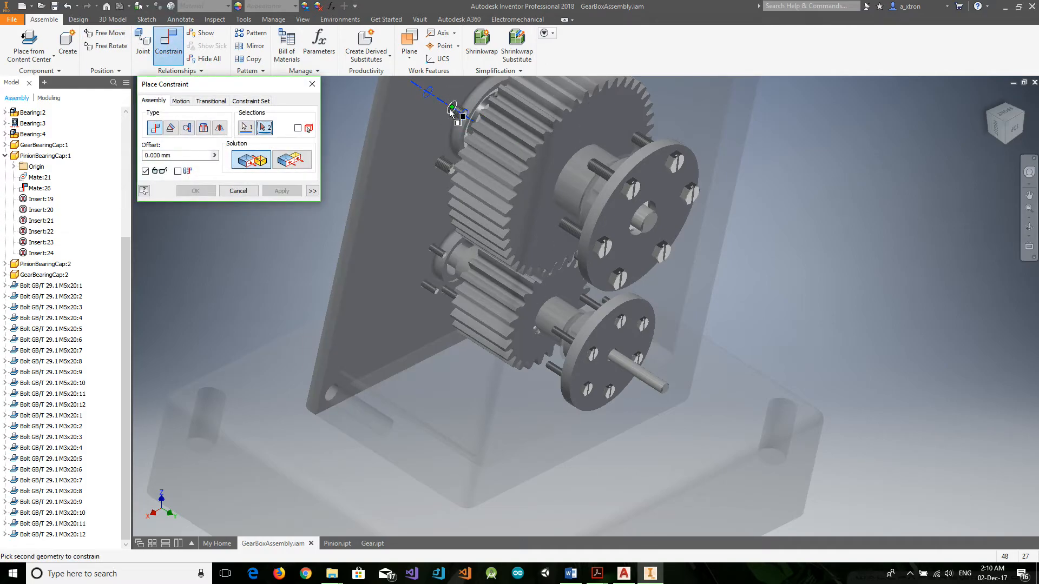
scroll(447, 119, "up", 5)
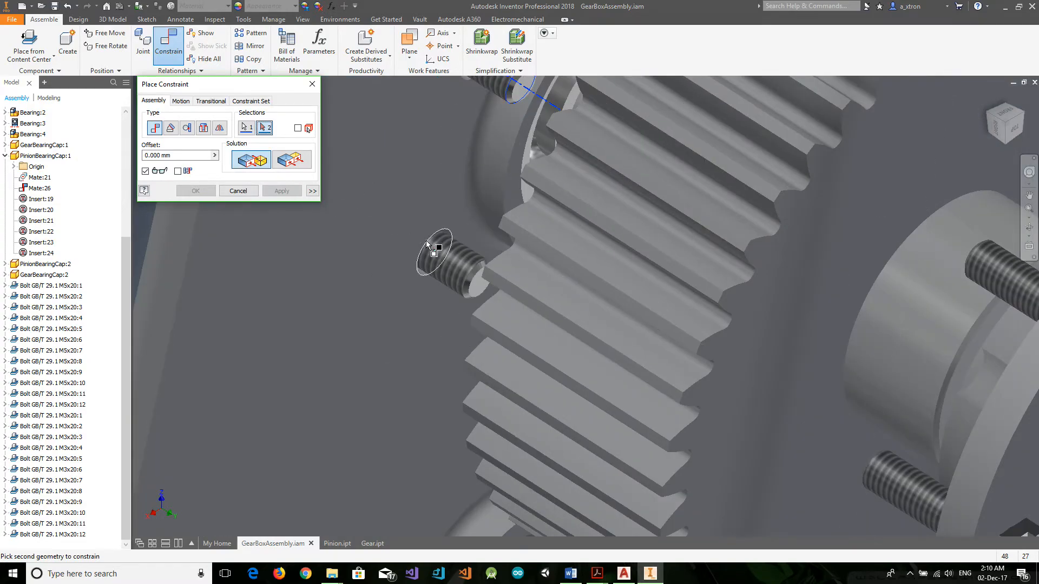
left_click(425, 271)
left_click(242, 191)
left_click_drag(444, 258, 447, 191)
key("c")
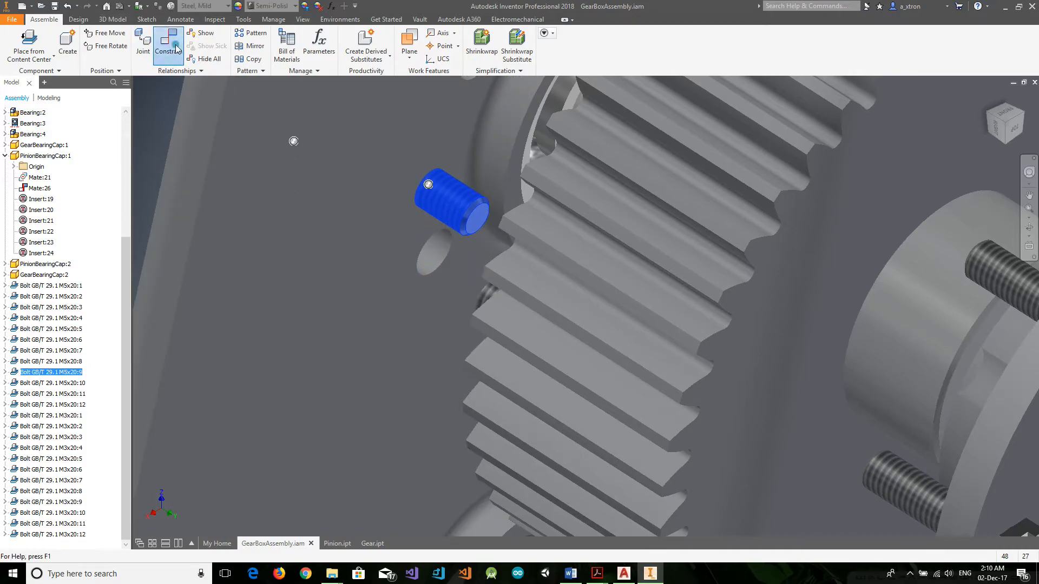
left_click(452, 209)
left_click(431, 262)
left_click(280, 191)
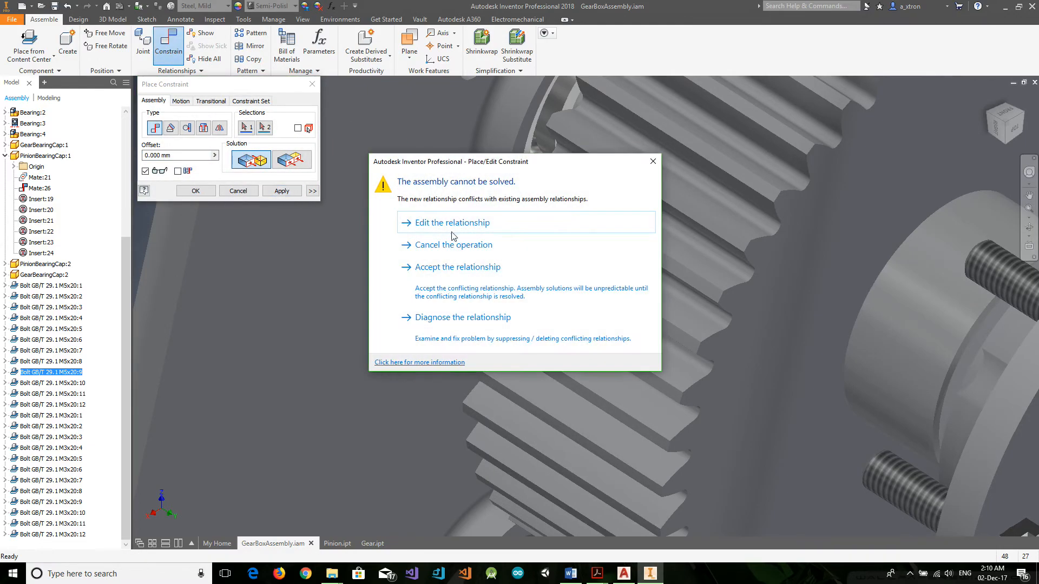
left_click(490, 250)
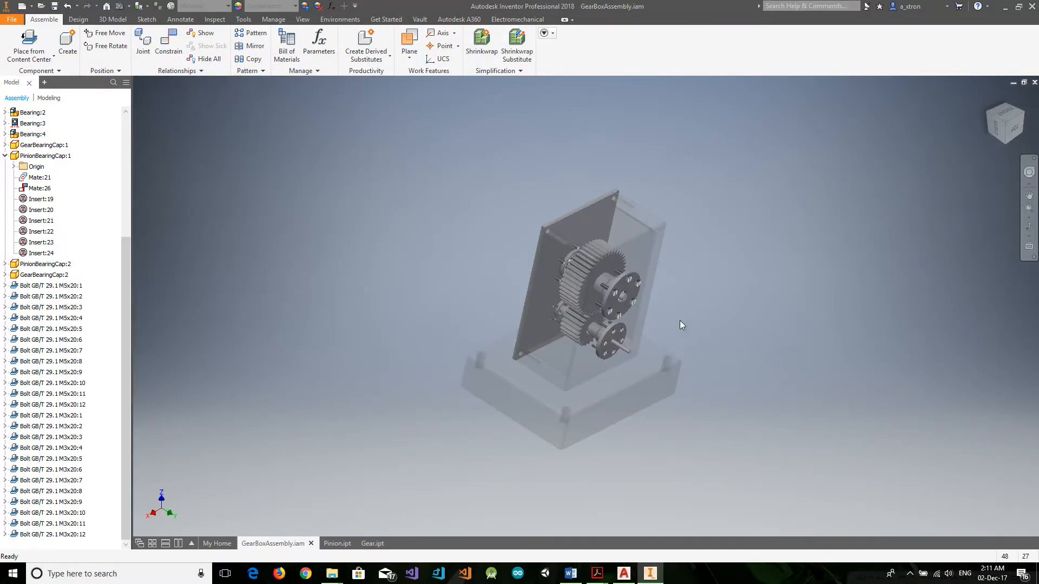
Step: Check whether the gear and pinion bearing caps can still move, and examine the mates of the cover-side gear bearing cap
left_click(631, 307)
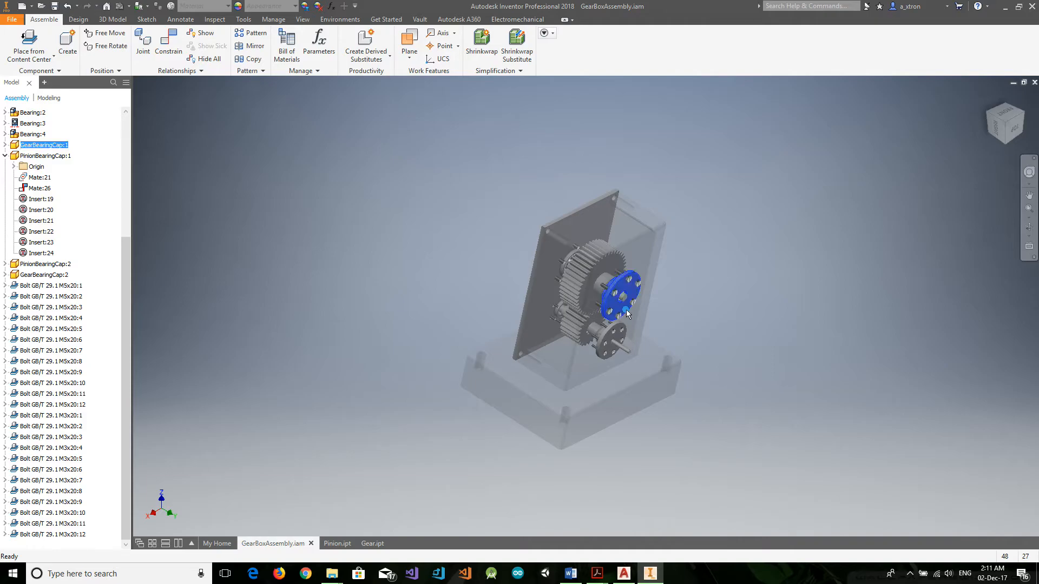
left_click(614, 345)
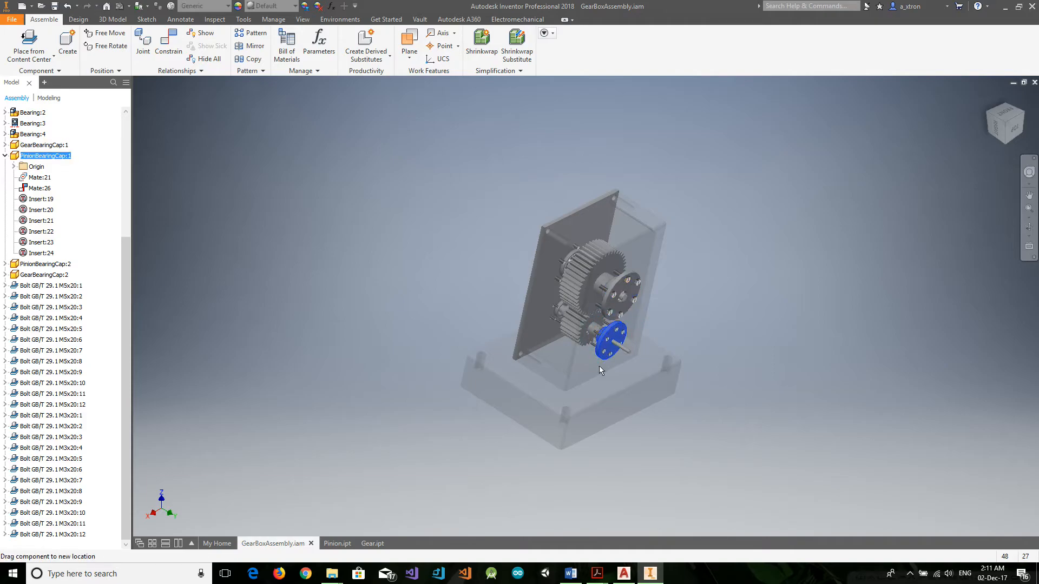
left_click(939, 98)
left_click(987, 114)
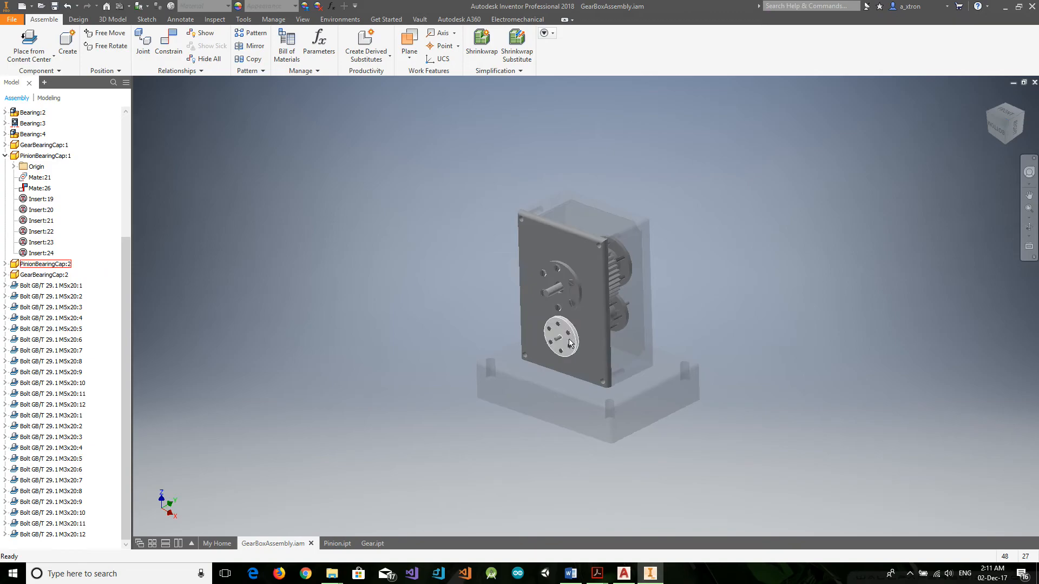
left_click_drag(570, 343, 573, 357)
left_click(575, 306)
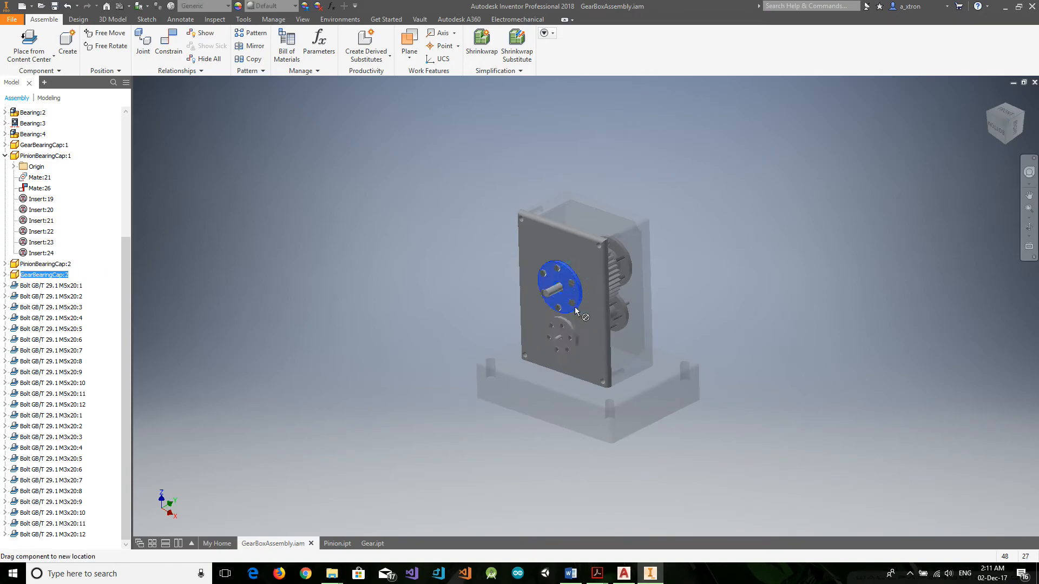
left_click(6, 275)
left_click(14, 286)
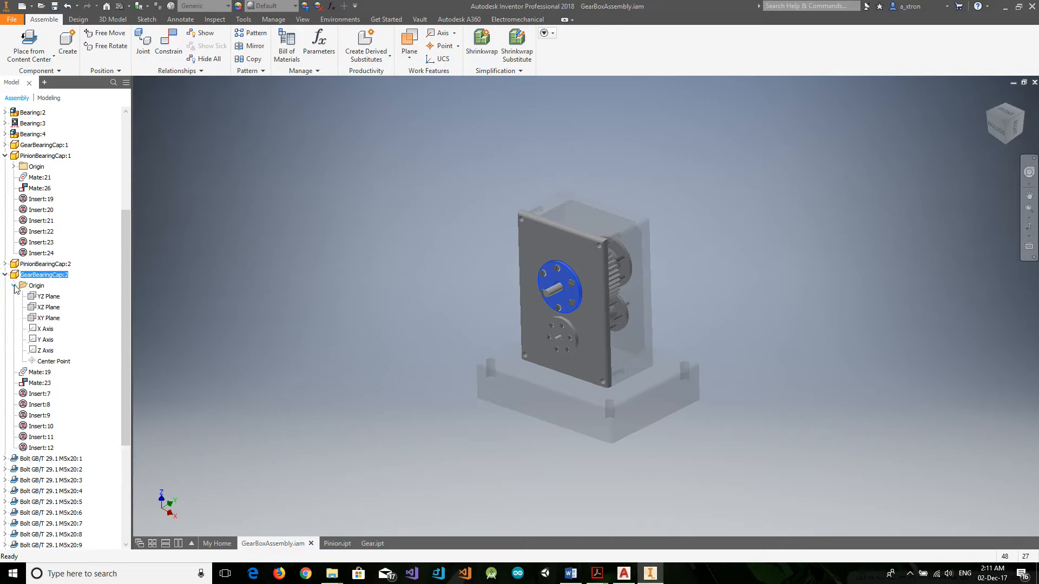
left_click(14, 286)
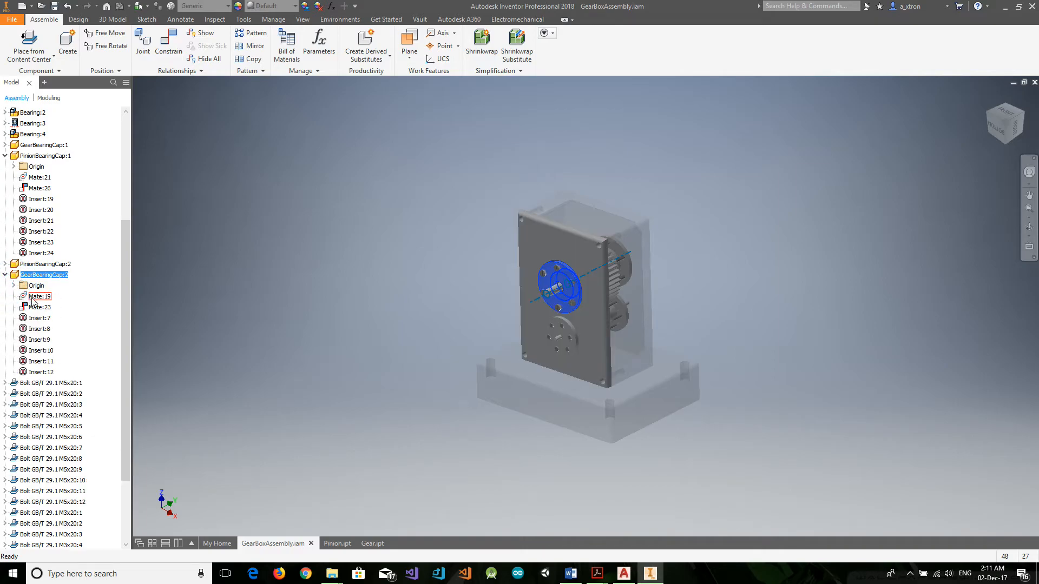
left_click(39, 297)
left_click(39, 307)
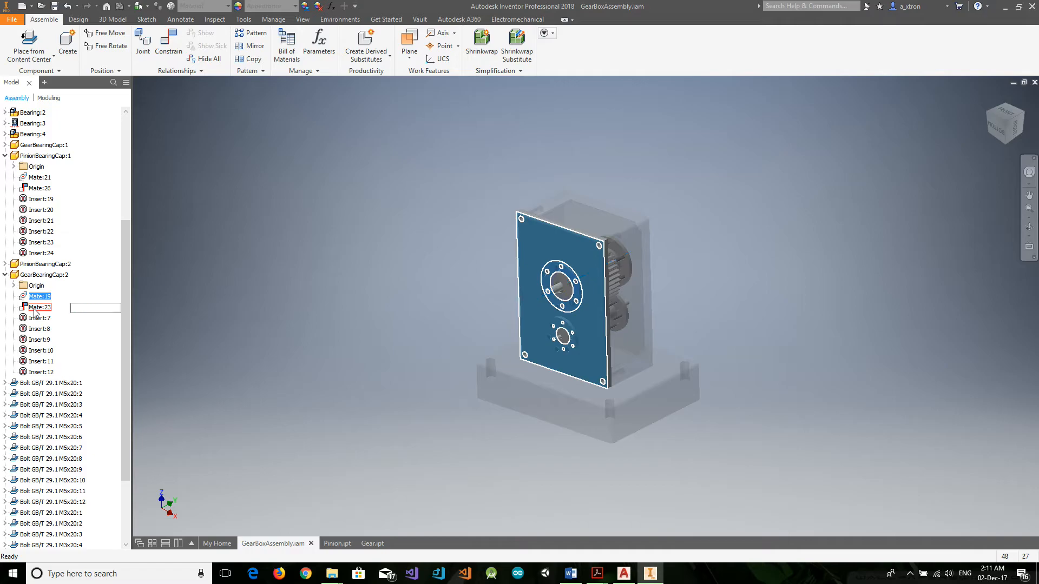
Step: Delete the bolt mate Mate:27 from the assembly's relationships
left_click(271, 329)
scroll(76, 249, "up", 5)
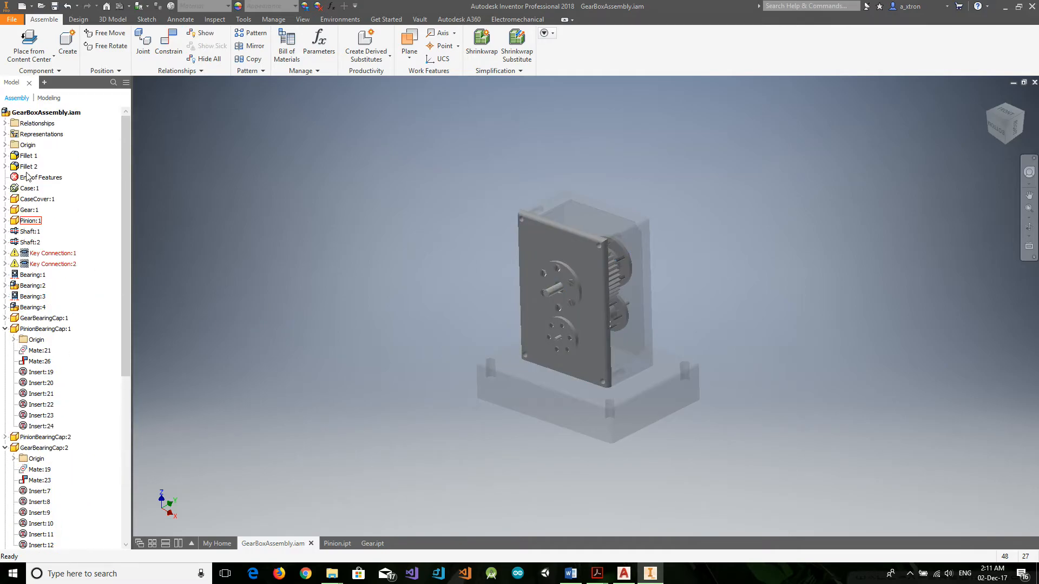
left_click(7, 125)
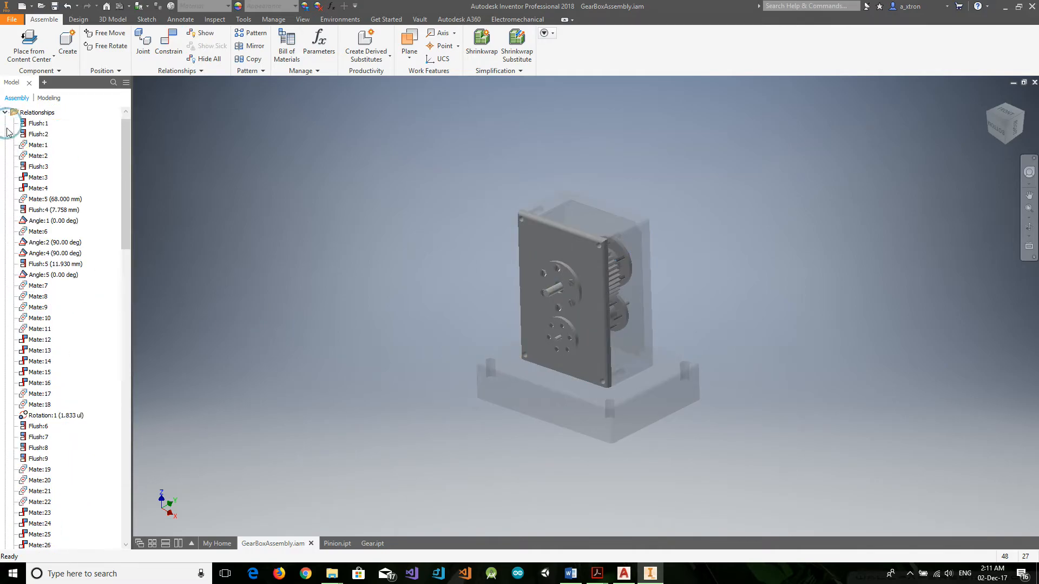
scroll(72, 364, "down", 10)
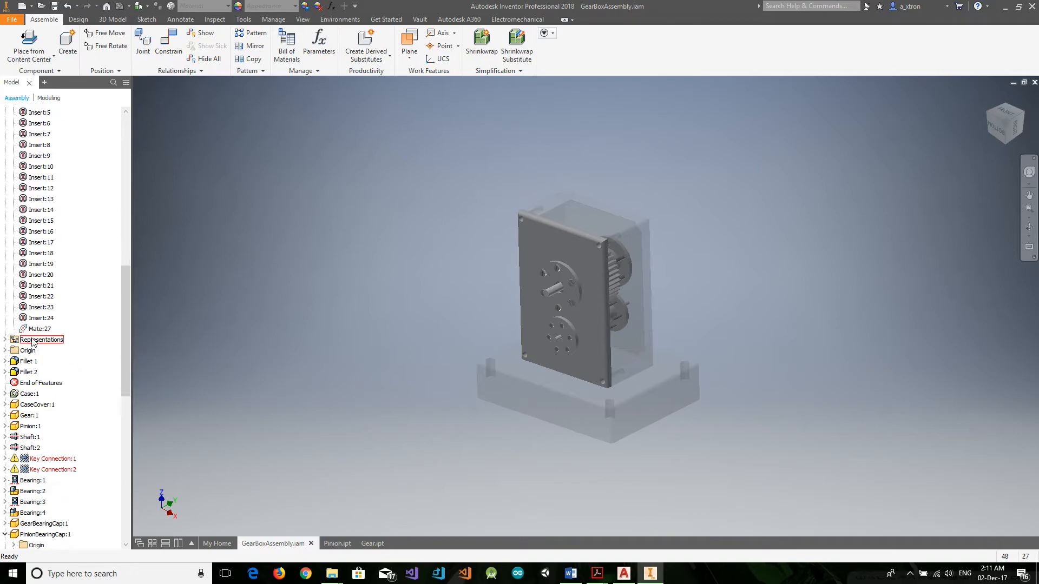
left_click(34, 329)
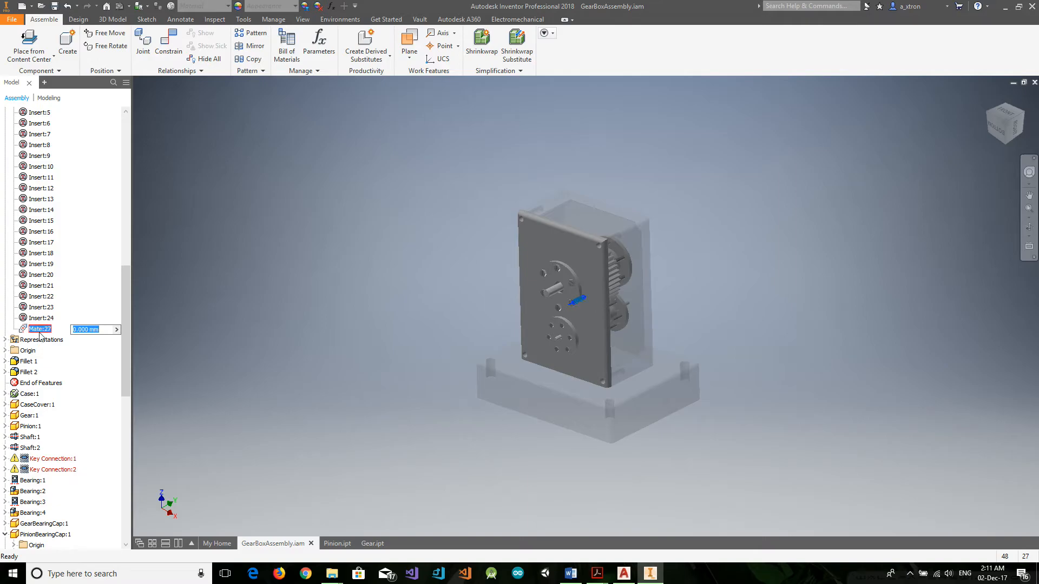
right_click(21, 327)
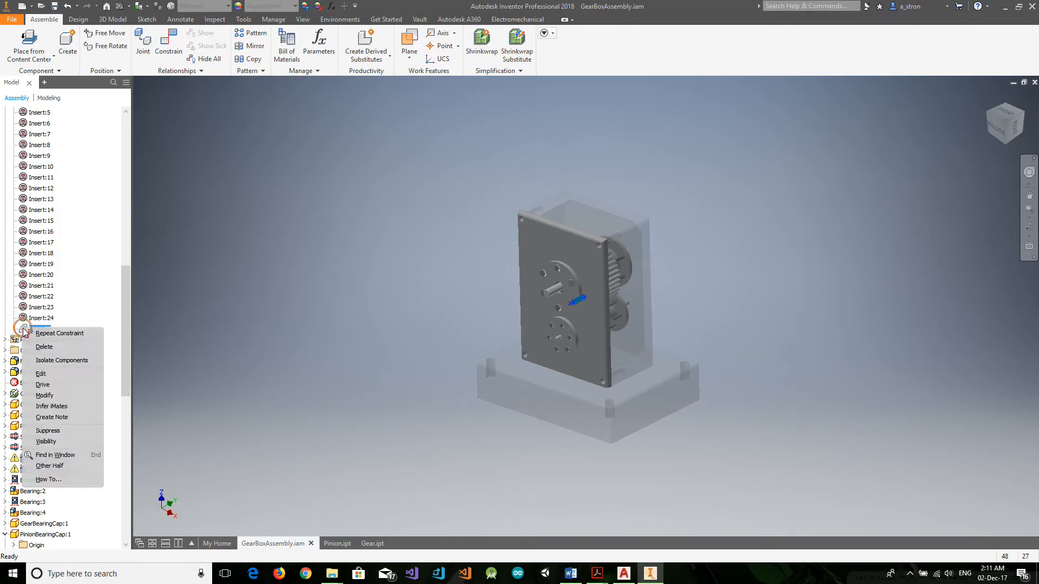
left_click(47, 343)
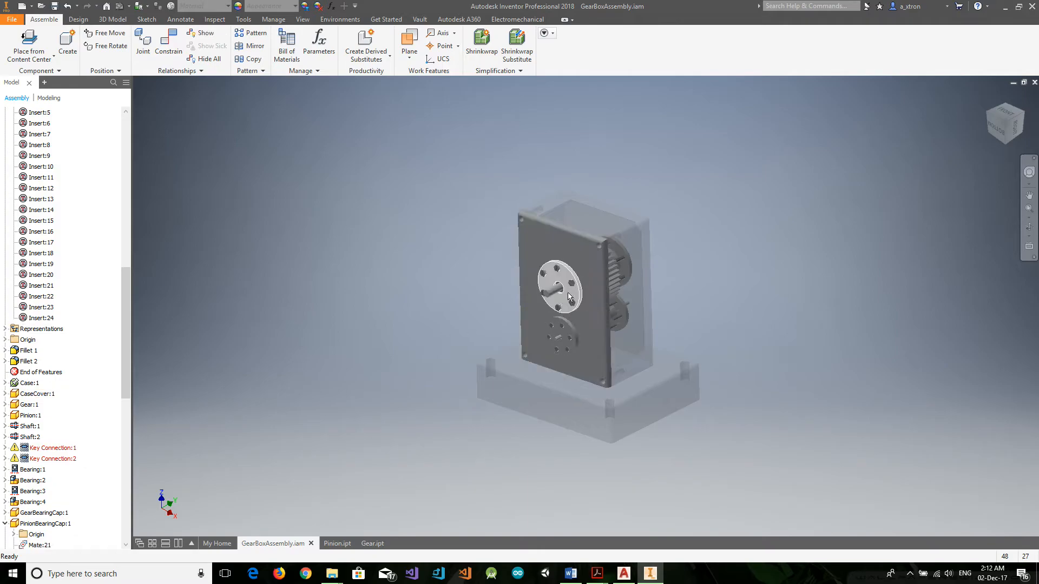
Step: Rotate the cover-side gear bearing cap and try again to mate one of its M5x20 bolts with the cover hole
left_click(546, 306)
left_click_drag(549, 330, 532, 327)
left_click(431, 323)
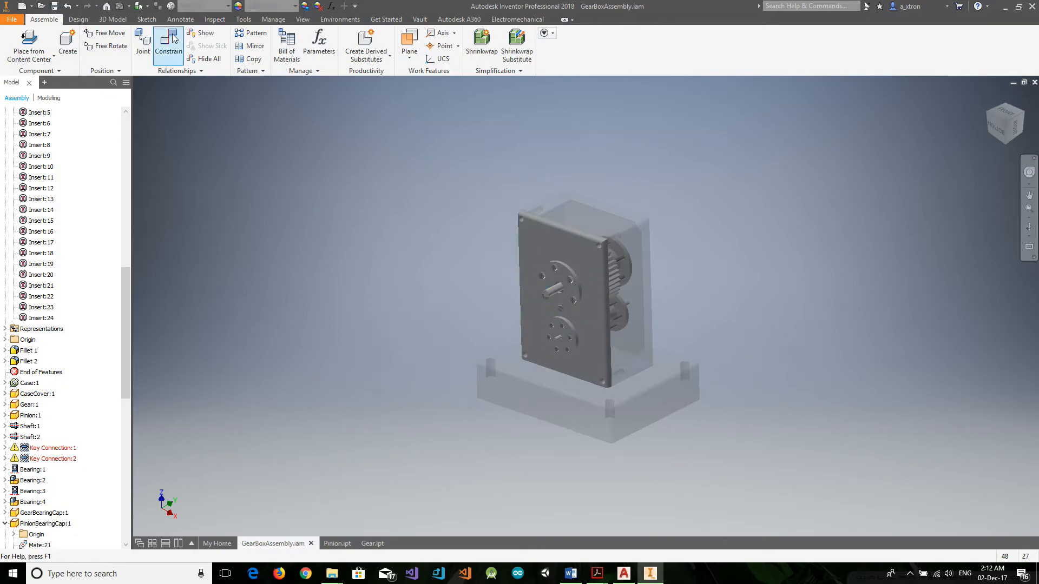
left_click(1022, 112)
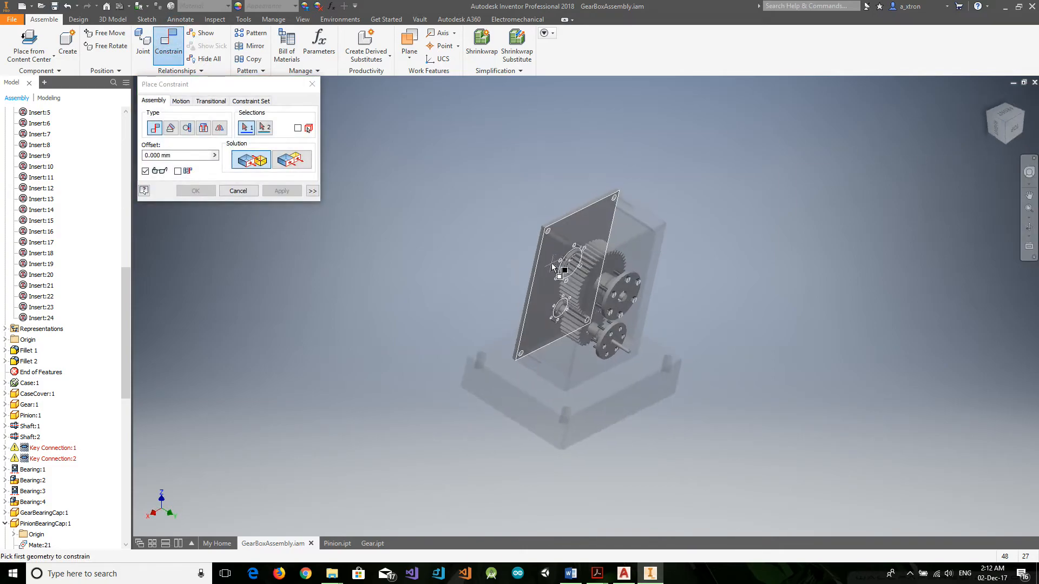
scroll(551, 263, "down", 5)
left_click(590, 254)
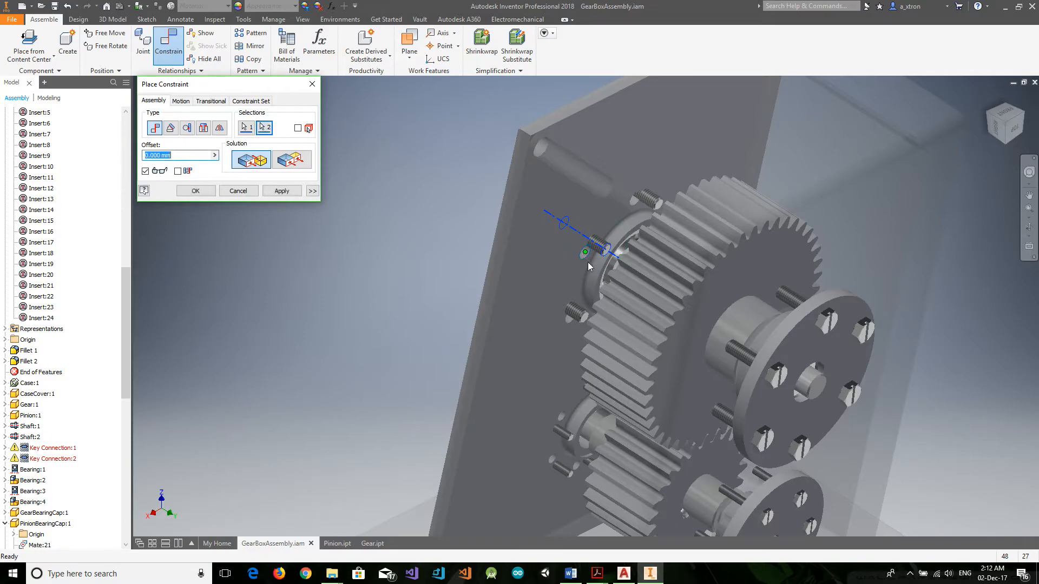
left_click(200, 192)
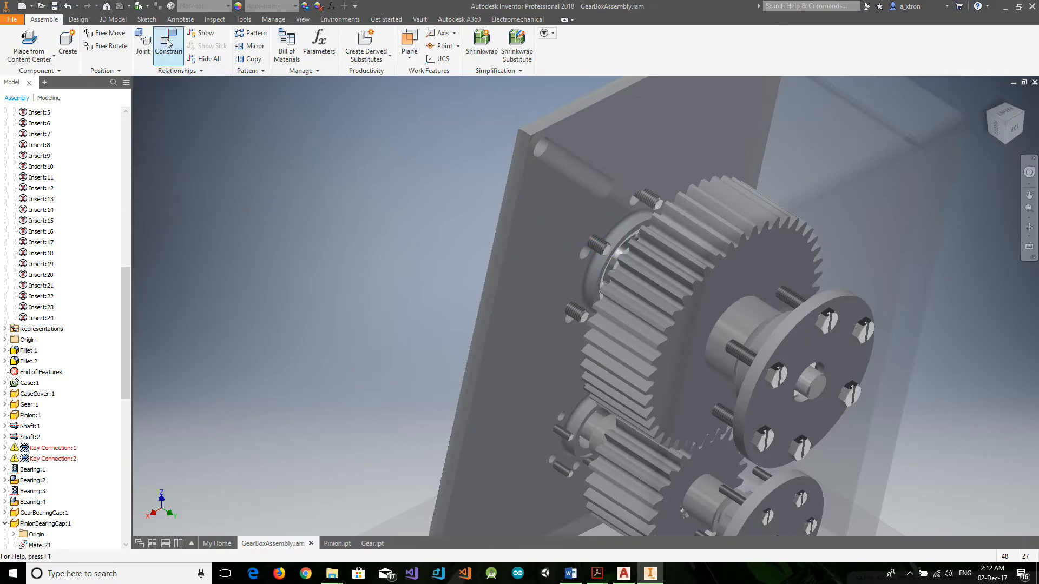
left_click(586, 254)
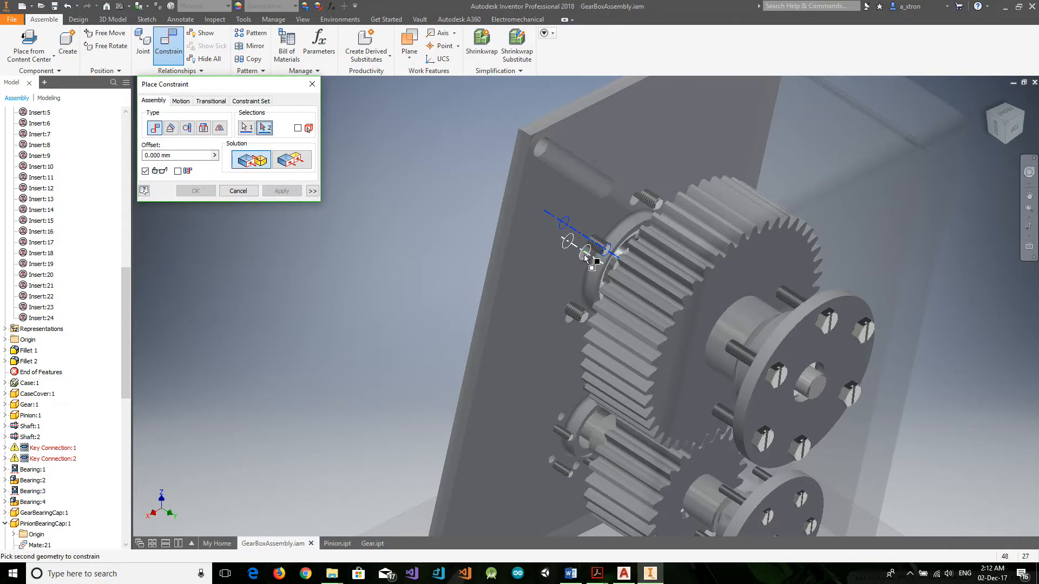
left_click(584, 254)
left_click(282, 192)
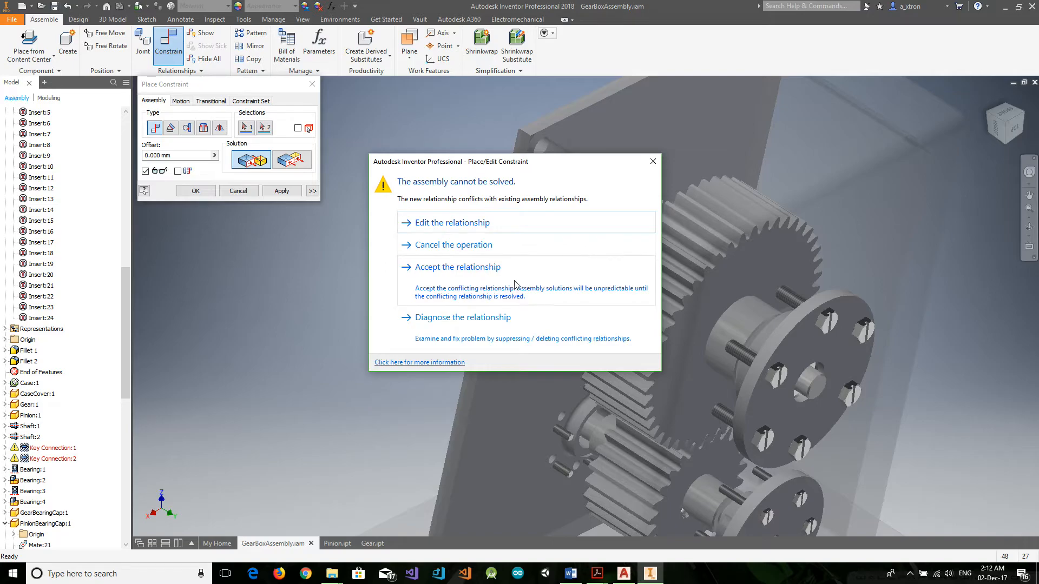
left_click(652, 162)
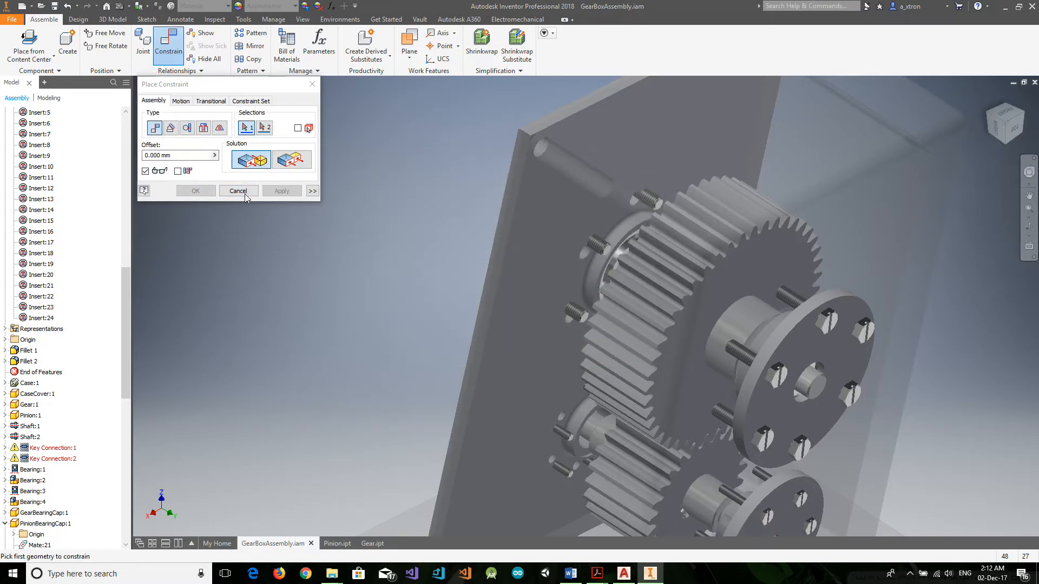
left_click(238, 191)
Step: Rotate the cover-side gear and pinion bearing caps slightly by hand, together with their bolts
mouse_move(581, 256)
left_mouse_down()
mouse_move(566, 287)
mouse_move(609, 238)
mouse_move(575, 298)
mouse_move(592, 268)
left_mouse_up()
scroll(579, 277, "up", 2)
scroll(580, 278, "up", 3)
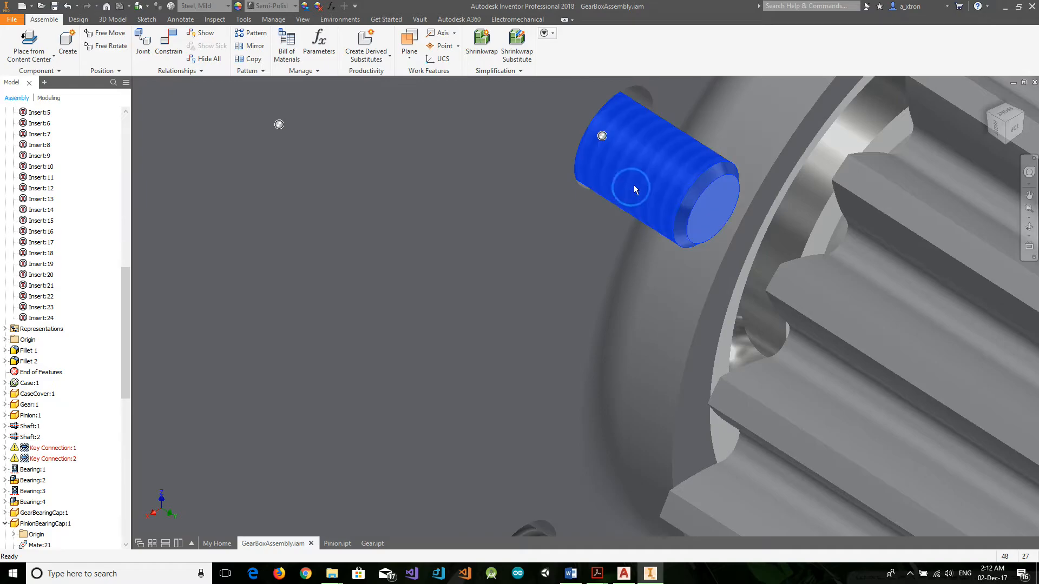
scroll(581, 228, "down", 5)
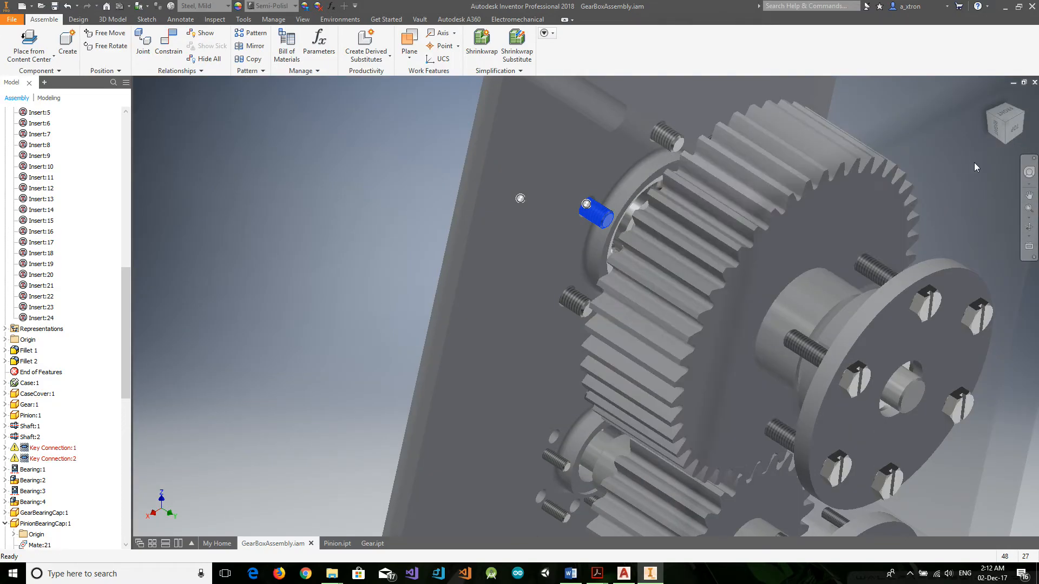
left_click(988, 120)
scroll(543, 264, "up", 5)
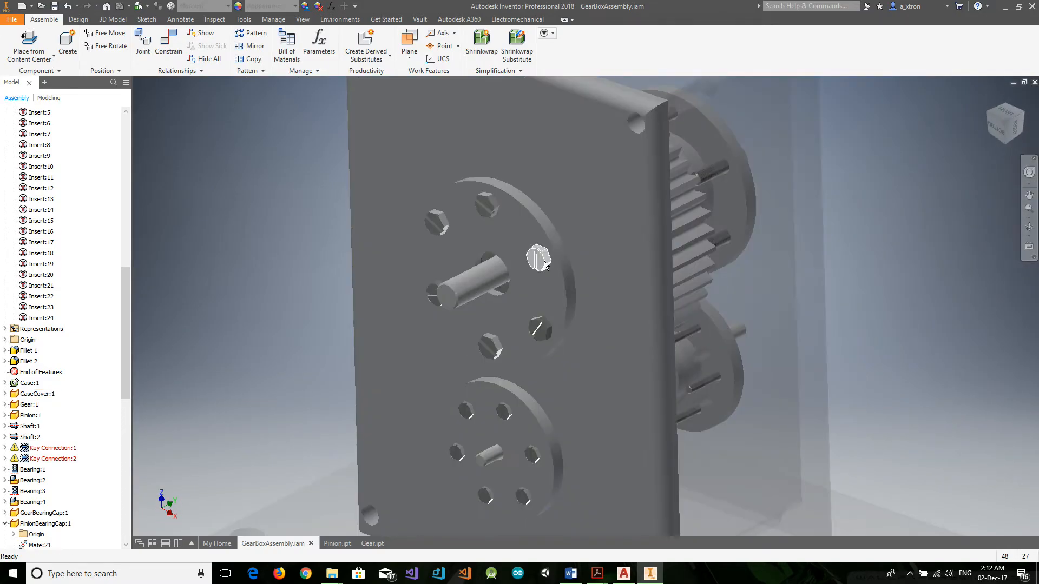
mouse_move(556, 278)
left_mouse_down()
mouse_move(524, 330)
mouse_move(557, 259)
mouse_move(551, 294)
mouse_move(555, 282)
left_mouse_up()
left_click_drag(545, 429, 536, 466)
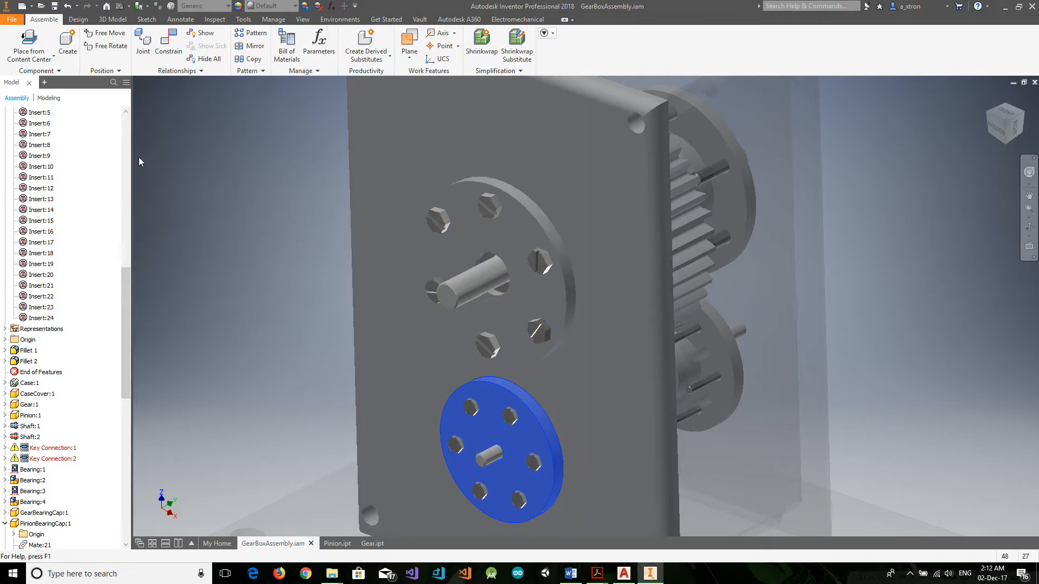
Step: Mate the axis of an M3x20 bolt in the case-side pinion bearing cap with its case hole, offset 0 mm
left_click(168, 44)
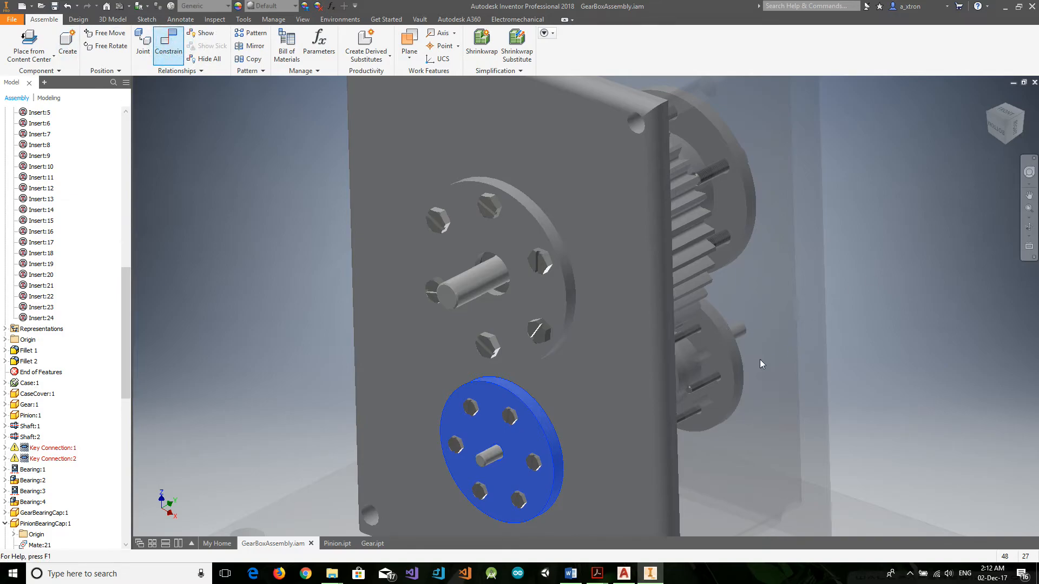
scroll(715, 383, "up", 5)
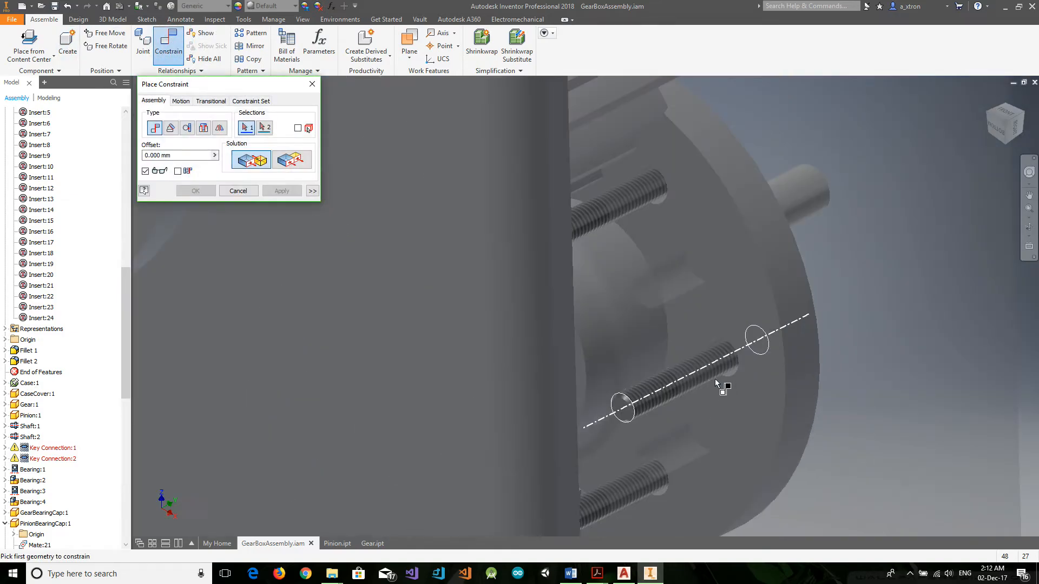
left_click(731, 374)
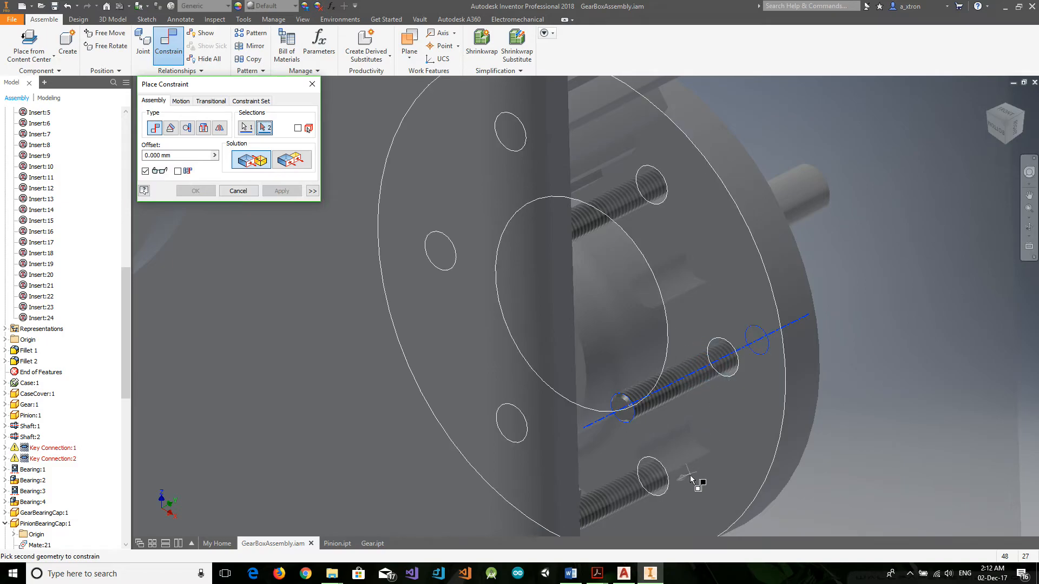
left_click(734, 373)
left_click(282, 190)
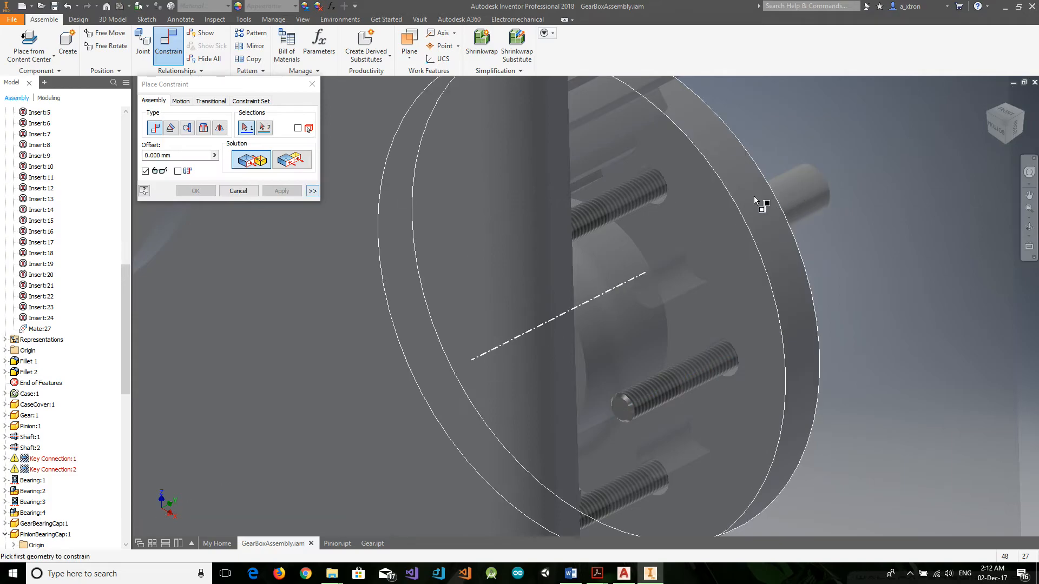
Step: Mate the axis of an M5x20 bolt in the case-side gear bearing cap with its case hole, offset 0 mm
scroll(812, 178, "down", 5)
left_click(1007, 126)
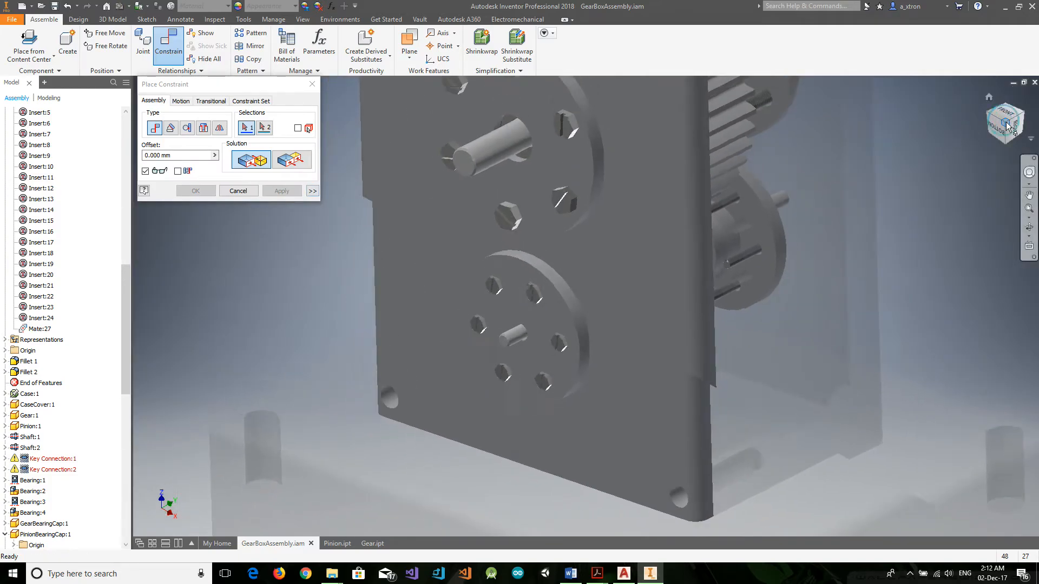
scroll(666, 243, "up", 5)
left_click(592, 247)
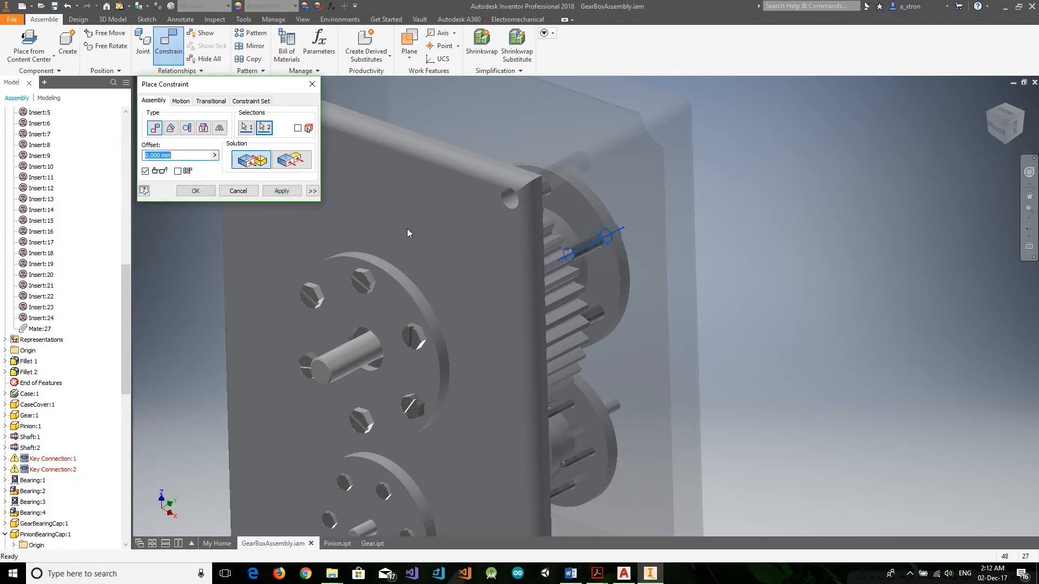
left_click(282, 191)
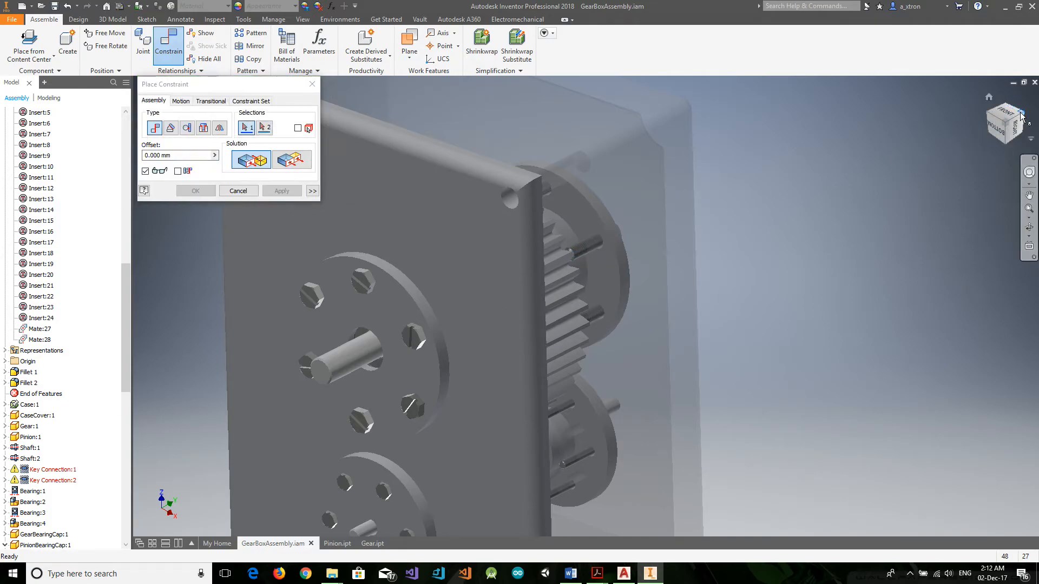
Step: Mate the axis of an M3x20 bolt in the cover-side pinion bearing cap with its cover hole, offset 0 mm
left_click(1021, 115)
scroll(557, 318, "up", 5)
left_click(608, 336)
scroll(601, 328, "up", 3)
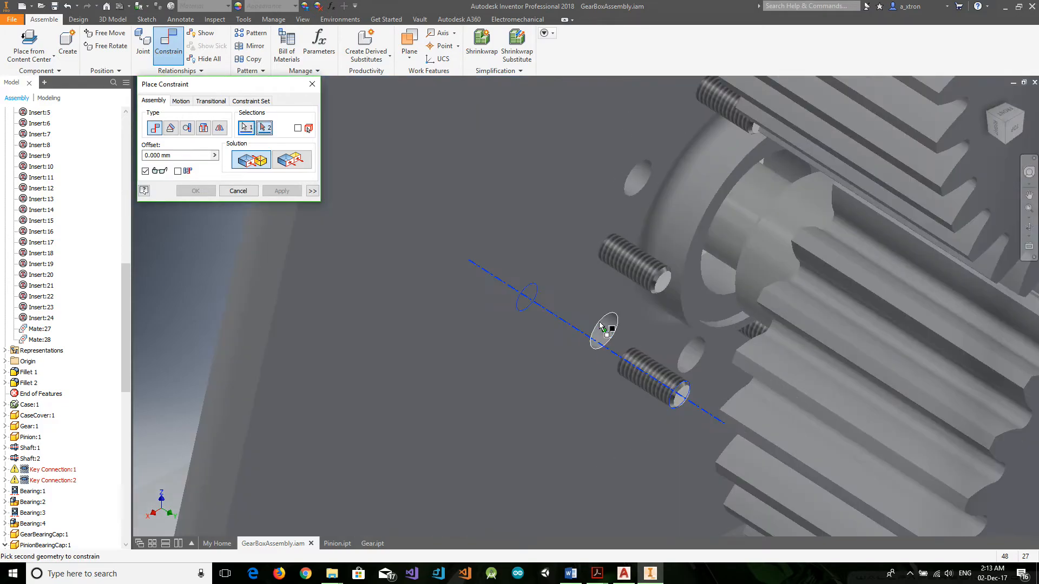
left_click(599, 332)
left_click(273, 193)
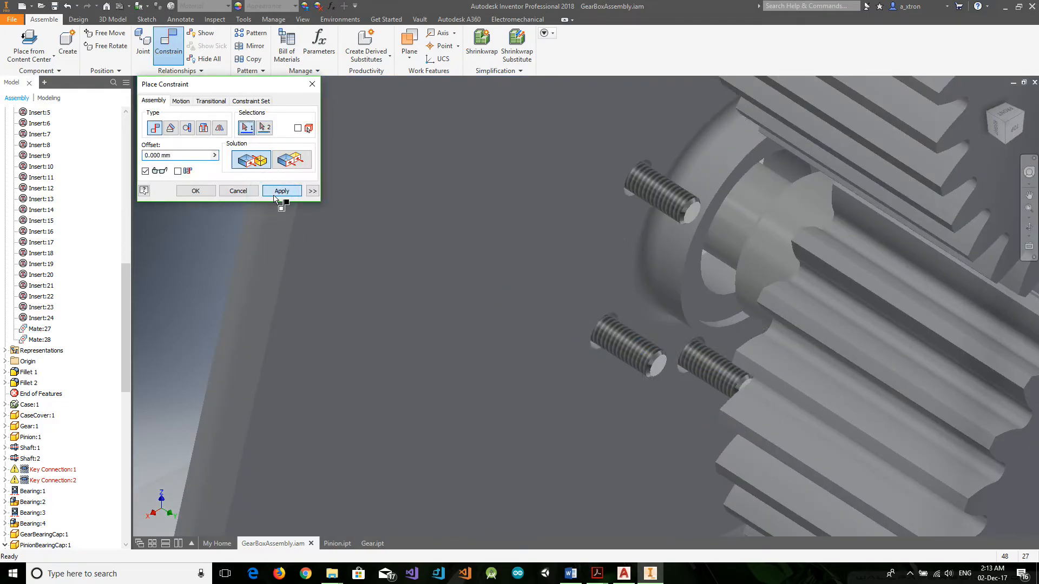
left_click(312, 84)
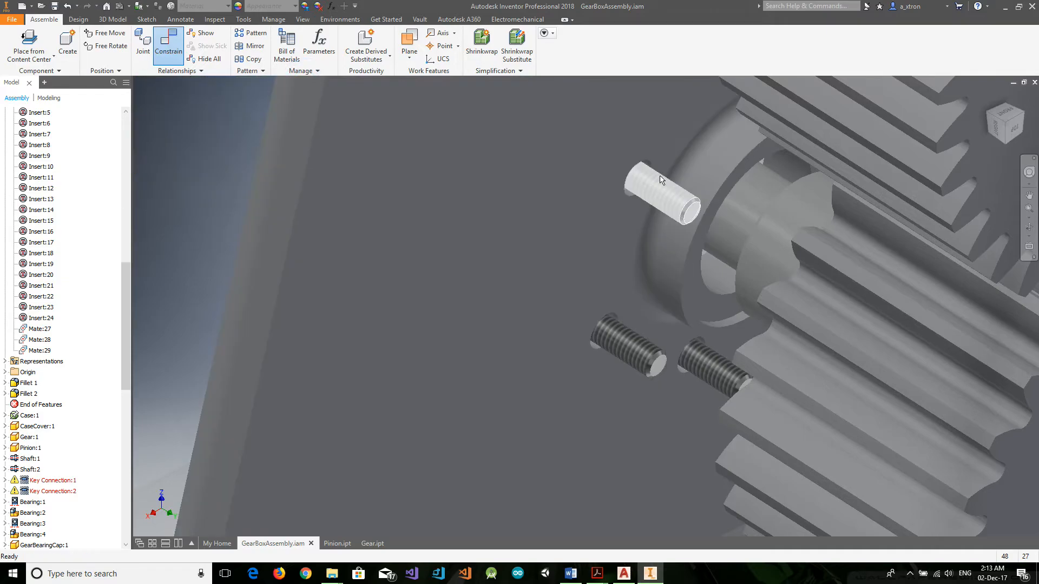
Step: Rotate the cover-side gear bearing cap slightly by hand, together with its M5x20 bolts
scroll(709, 94, "down", 6)
scroll(709, 94, "down", 8)
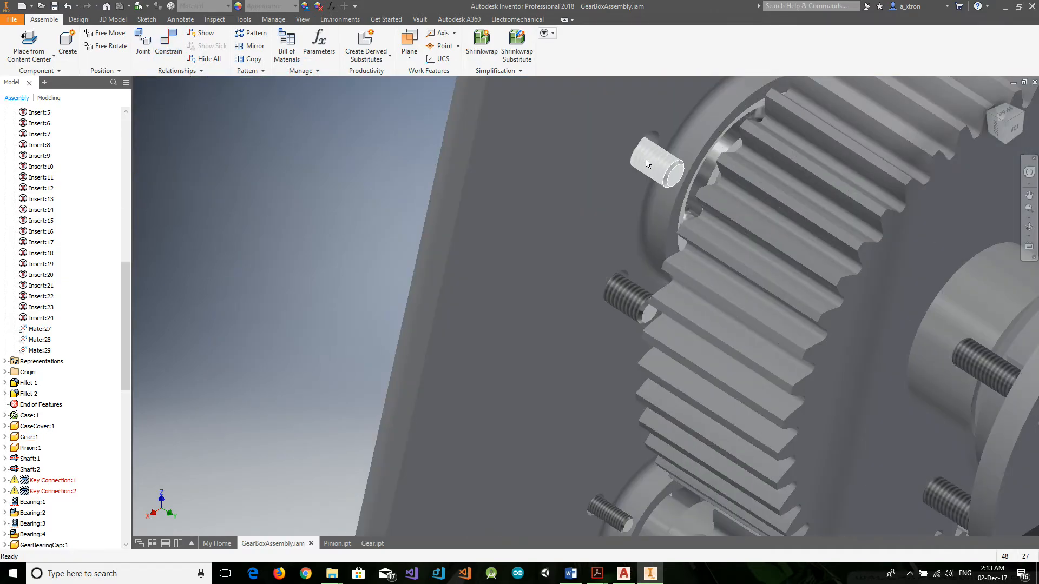
left_click(647, 164)
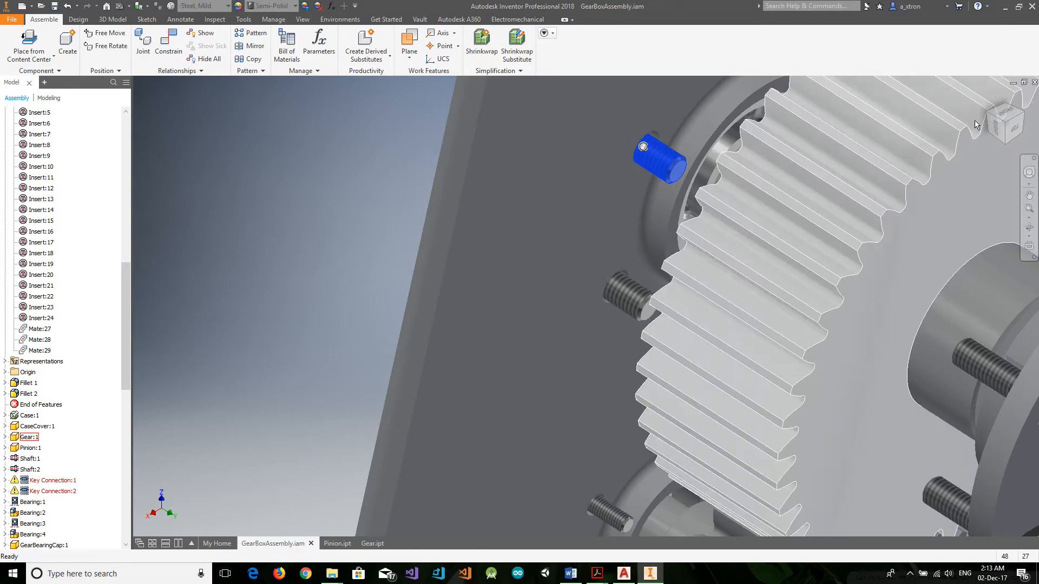
left_click(998, 114)
left_click(988, 112)
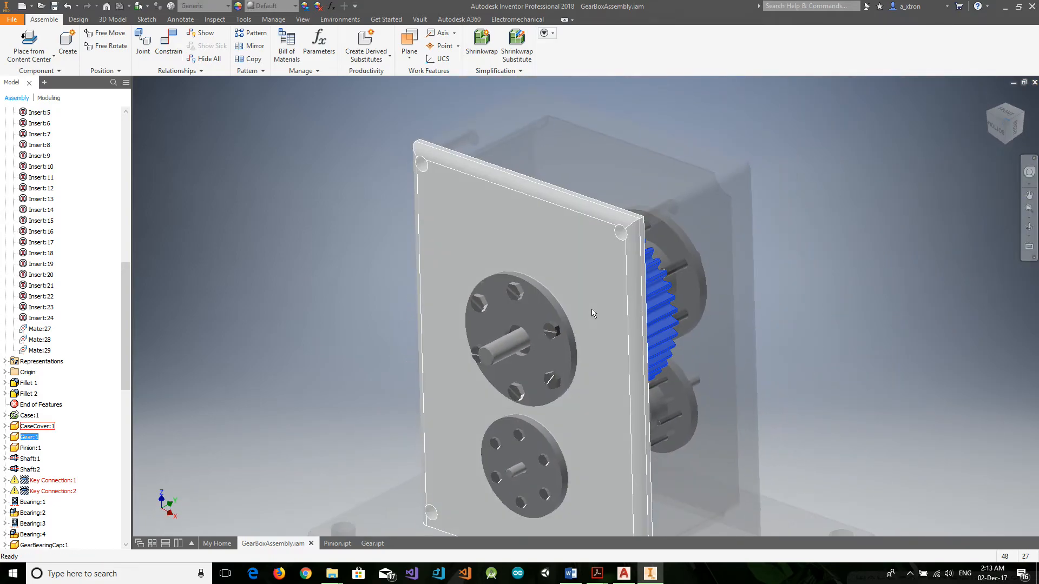
mouse_move(532, 310)
left_mouse_down()
mouse_move(544, 330)
mouse_move(534, 327)
left_mouse_up()
Step: Delete Mate:19 and Mate:23 of GearBearingCap:2 and pull the cap with its bolts away from the cover
scroll(43, 403, "up", 10)
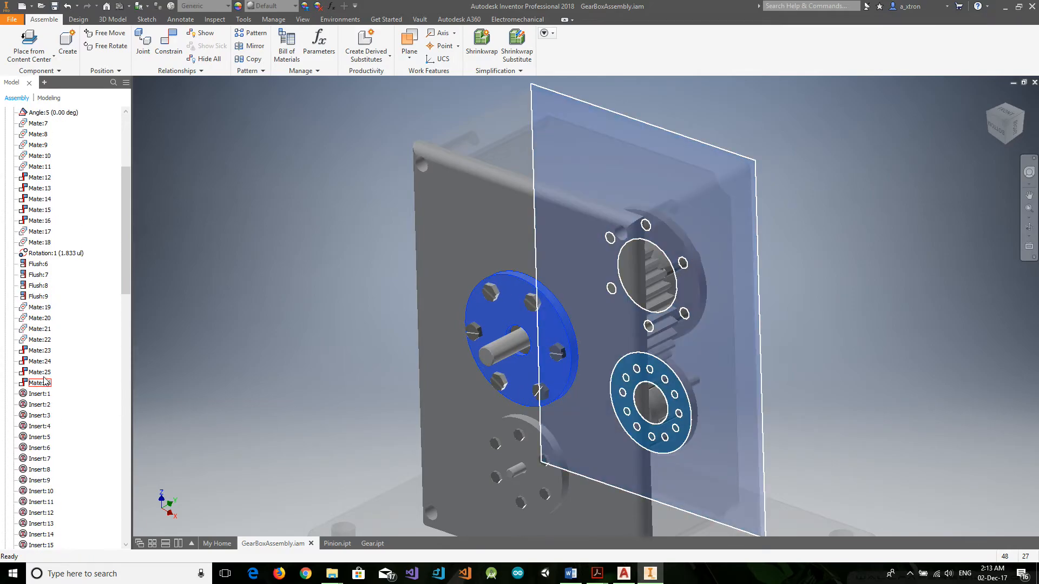
left_click(212, 332)
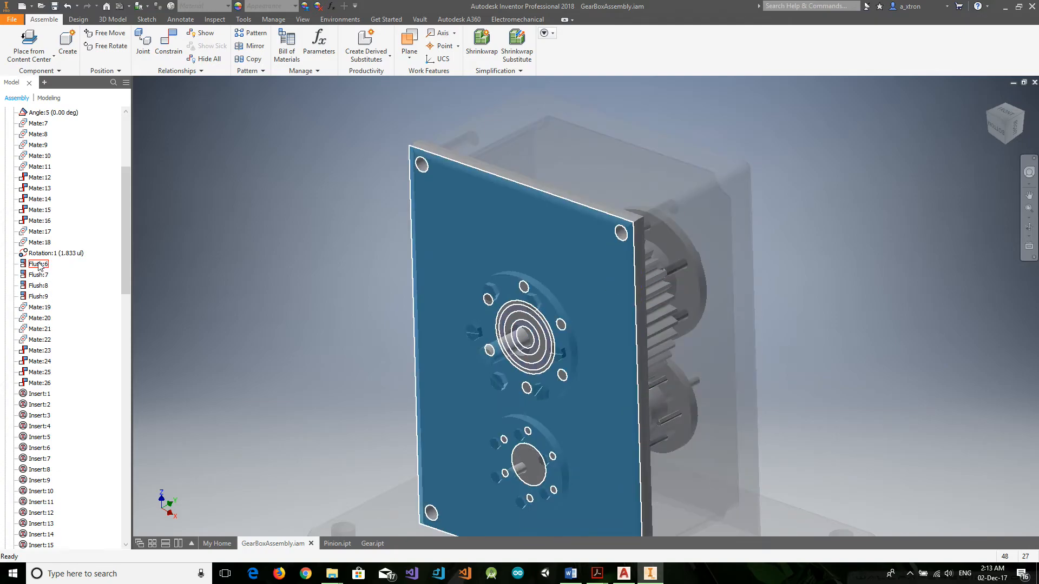
scroll(84, 438, "down", 15)
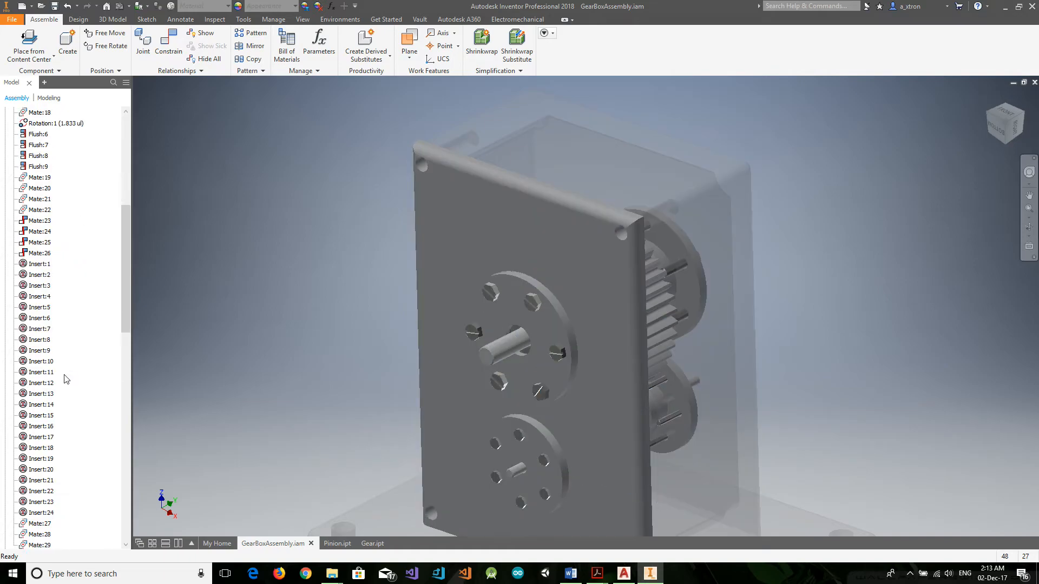
scroll(84, 449, "up", 5)
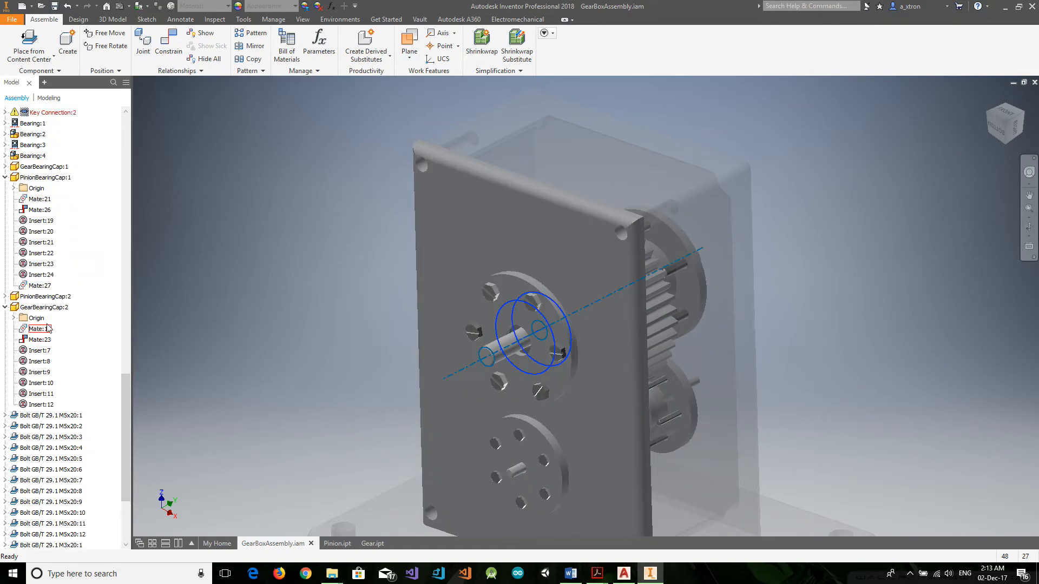
left_click(16, 374)
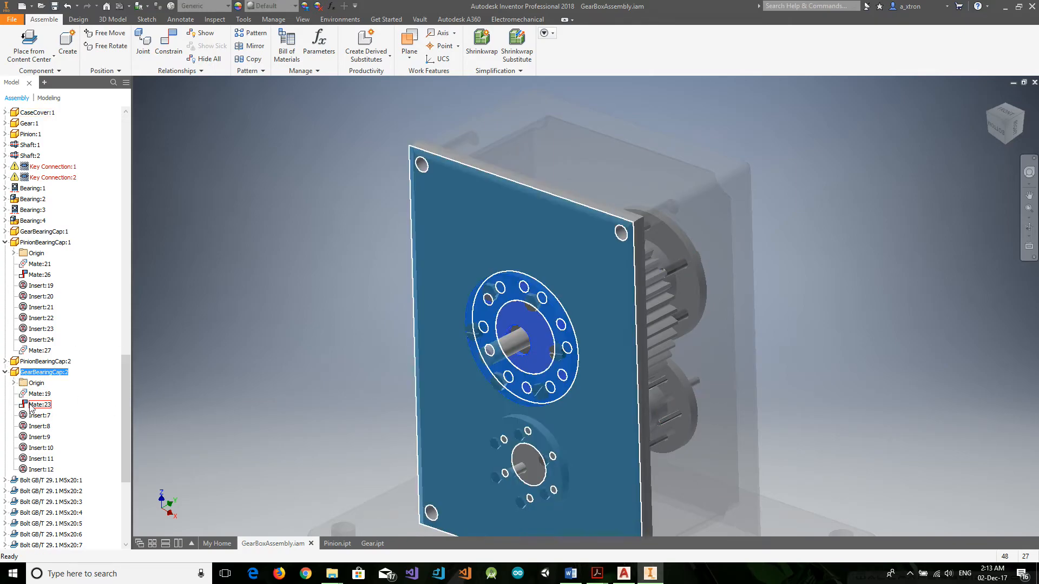
left_click(33, 405)
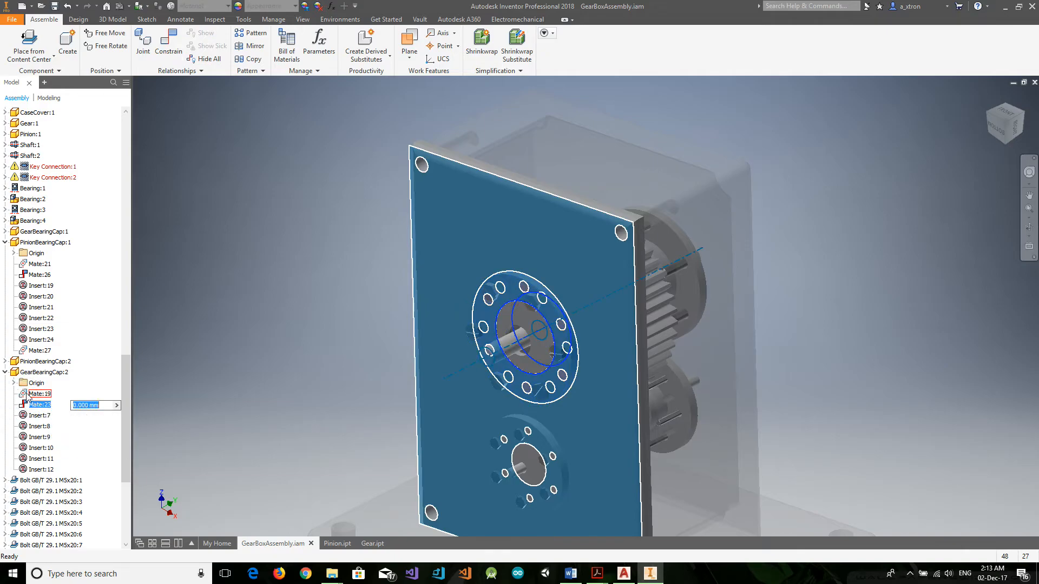
left_click(24, 396)
right_click(23, 397)
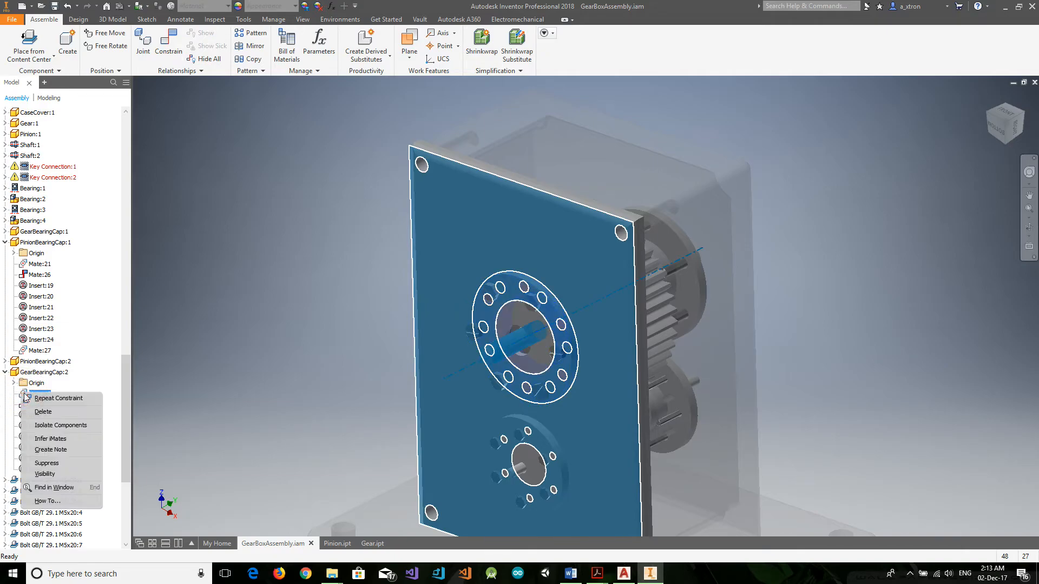
left_click(43, 412)
left_click(540, 324)
left_click_drag(540, 323, 367, 350)
Step: Mate the axis of the detached gear bearing cap with the gear shaft's axis, offset 0 mm
key("c")
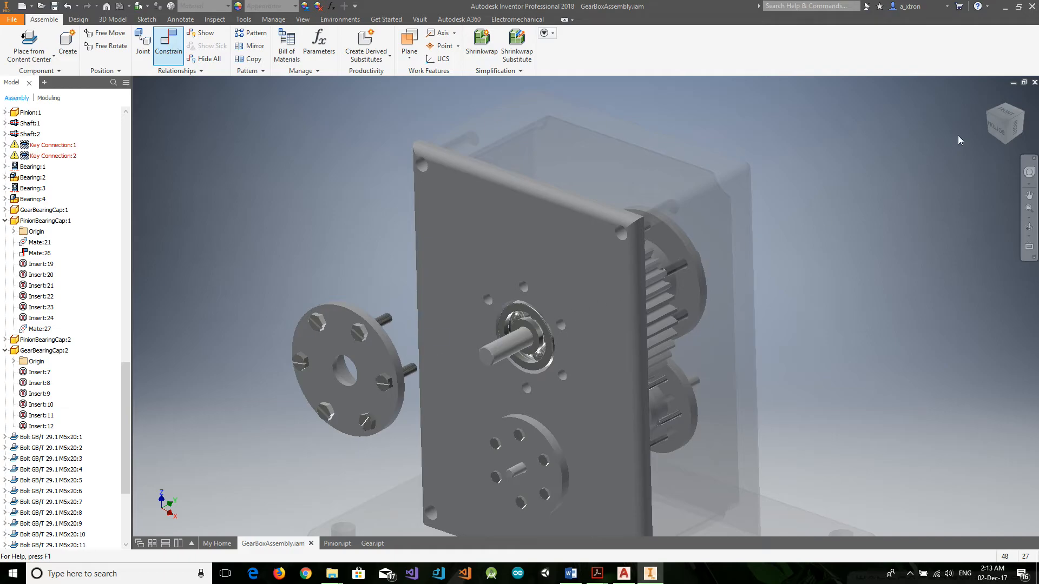
left_click(1018, 119)
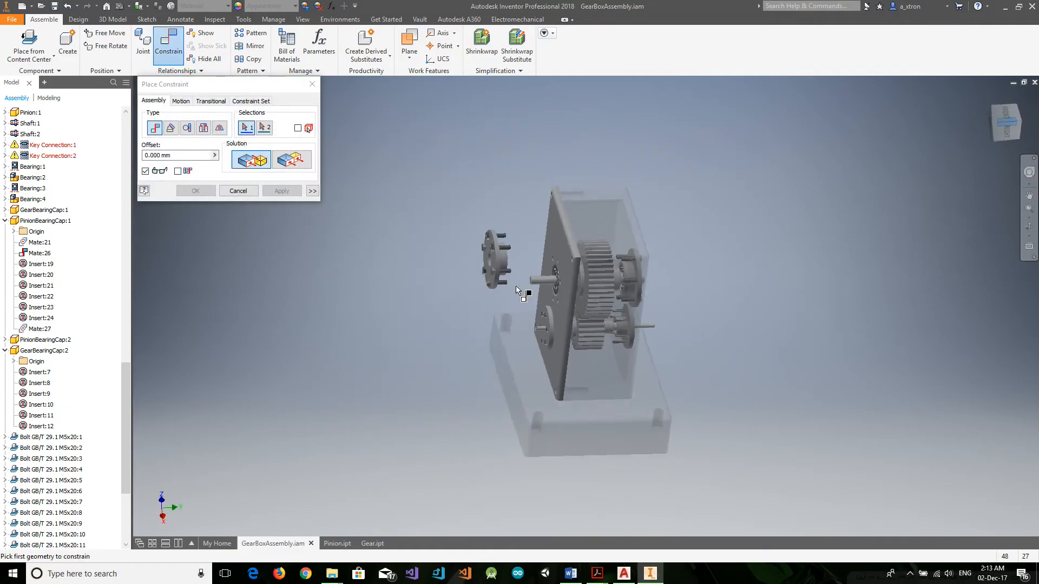
scroll(527, 290, "up", 5)
left_click(385, 272)
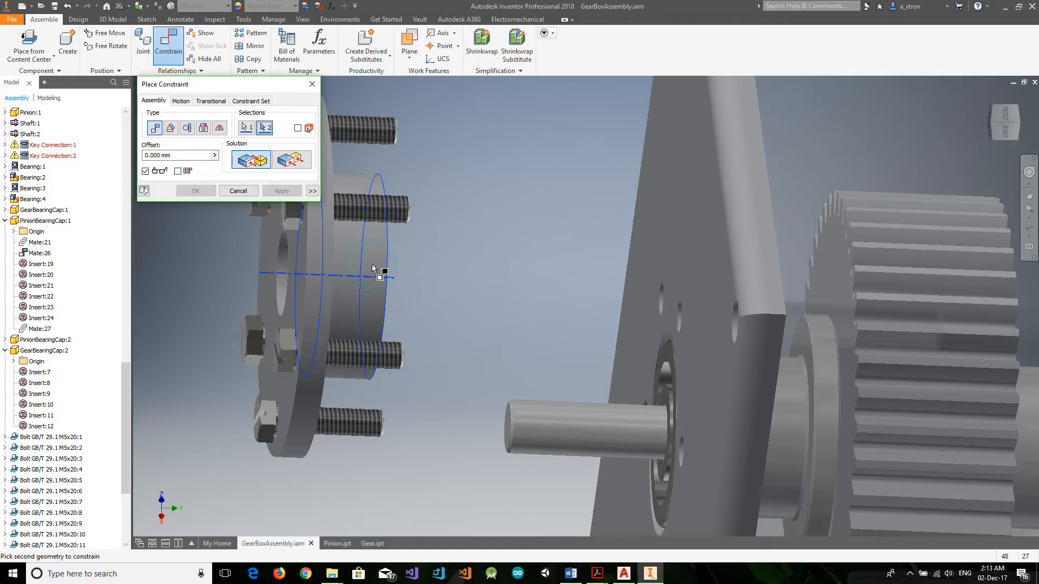
left_click(577, 430)
left_click(283, 191)
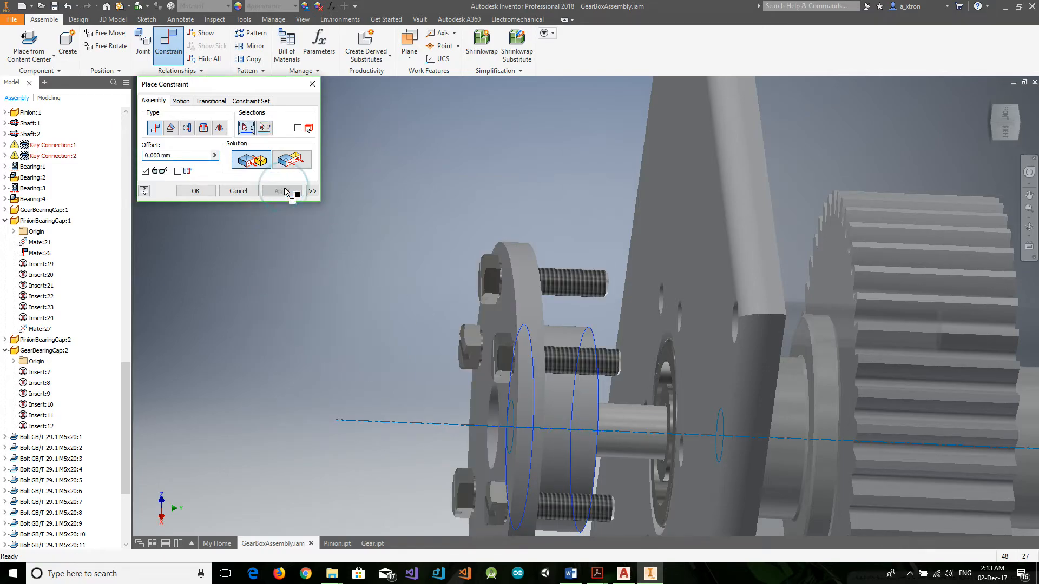
Step: Mate the cover's outer face with the inner flange face of the gear bearing cap, offset 0 mm
left_click(663, 360)
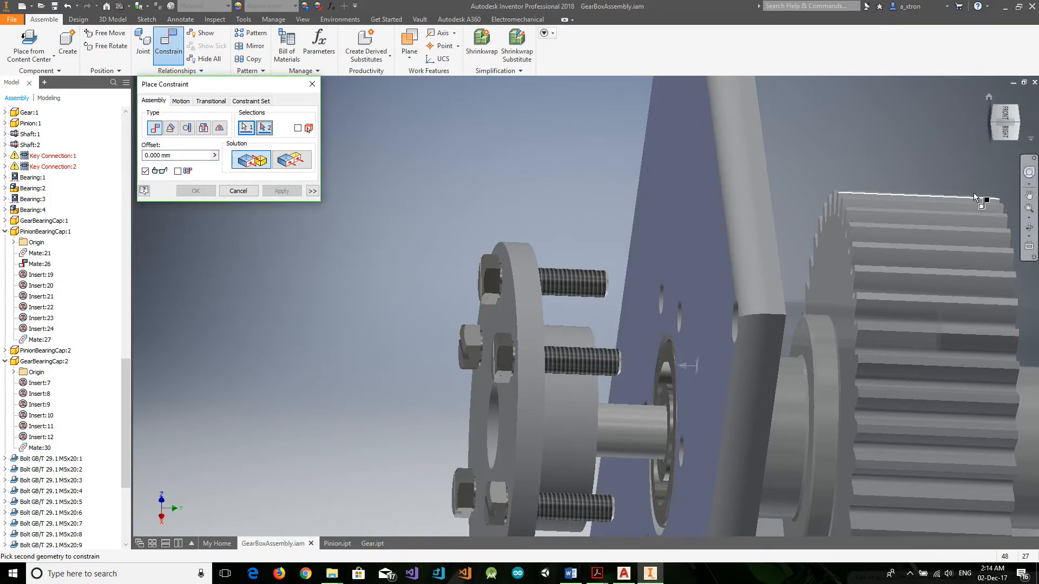
left_click(1019, 124)
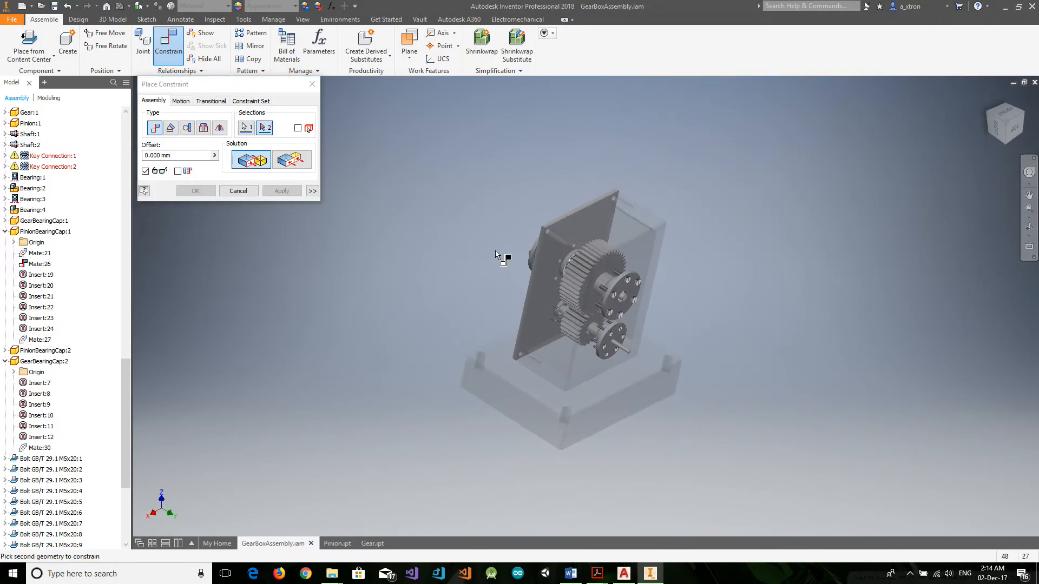
scroll(596, 254, "down", 5)
left_click(634, 265)
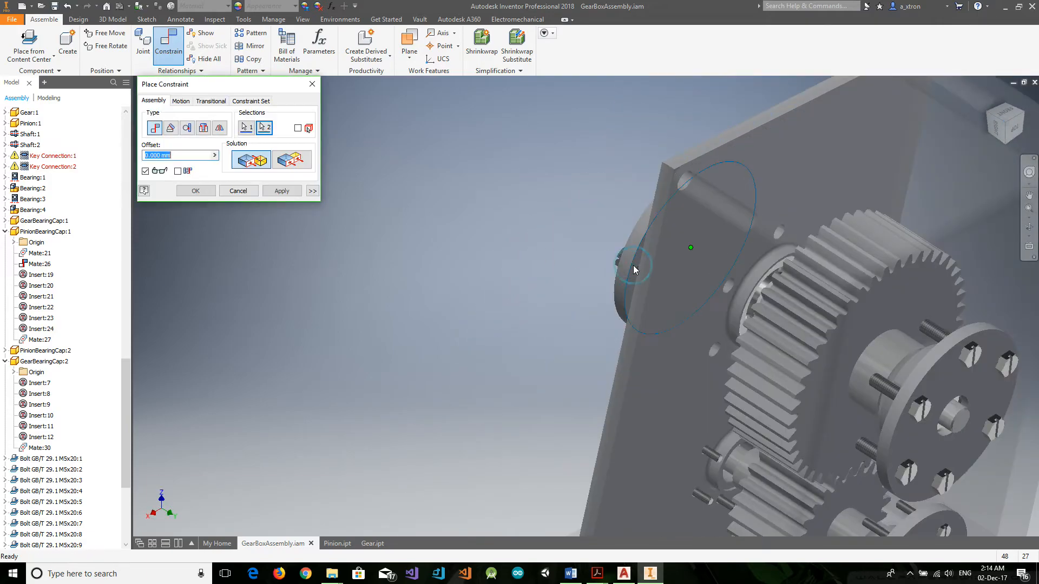
scroll(553, 221, "down", 3)
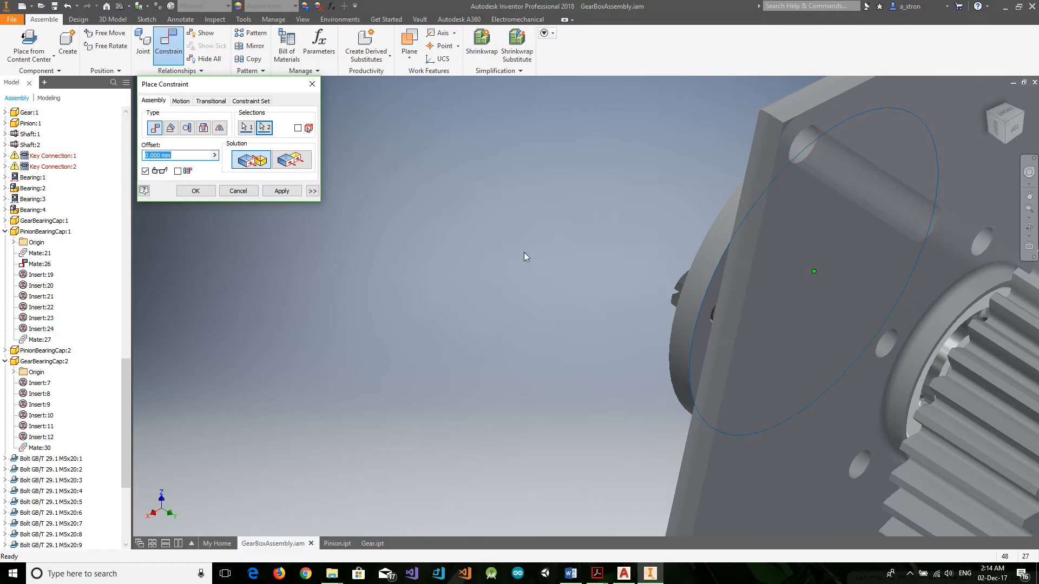
left_click(264, 128)
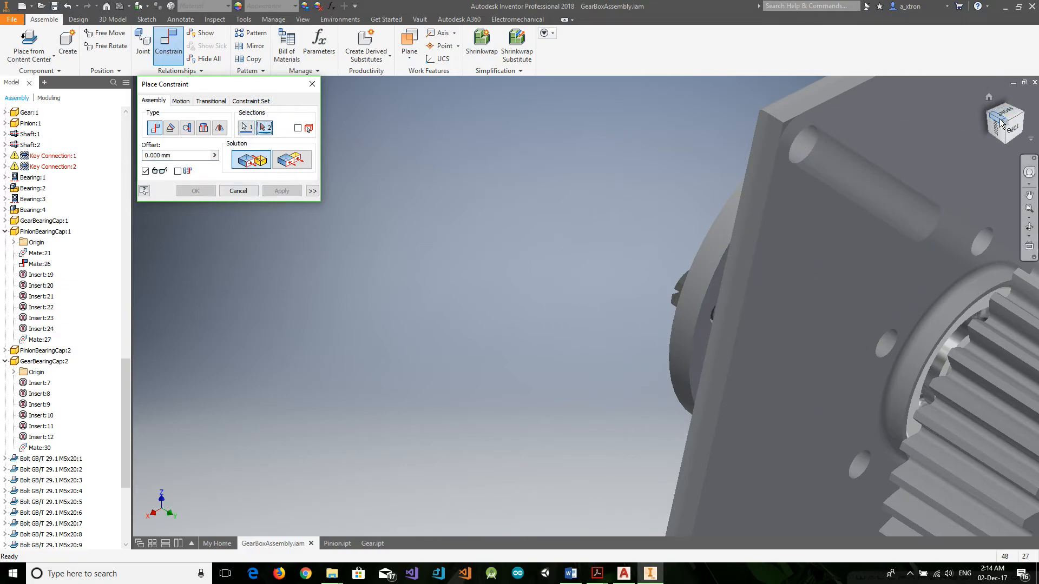
left_click(1001, 124)
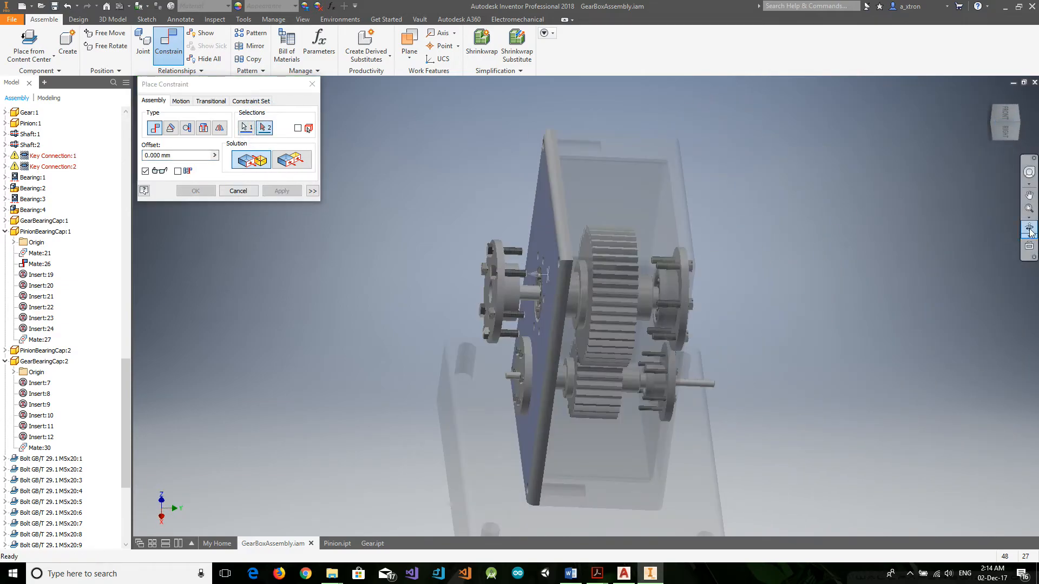
left_click(1030, 233)
left_click_drag(581, 288, 515, 270)
scroll(499, 260, "down", 3)
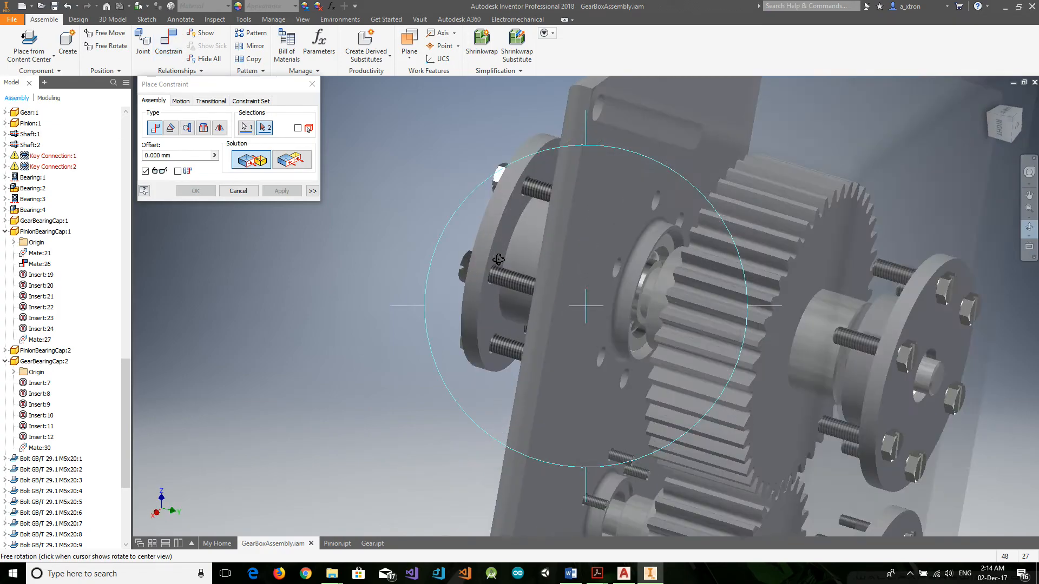
key("Escape")
left_click(504, 245)
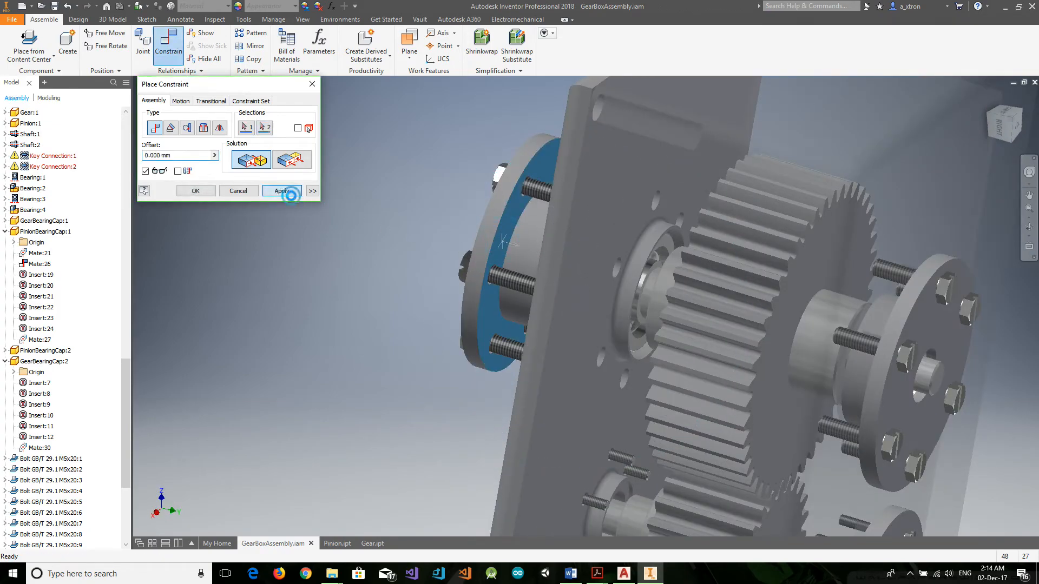
left_click(281, 190)
Step: Mate the axis of an M5x20 bolt in the cover-side gear bearing cap with its cover hole, offset 0 mm
left_click(659, 218)
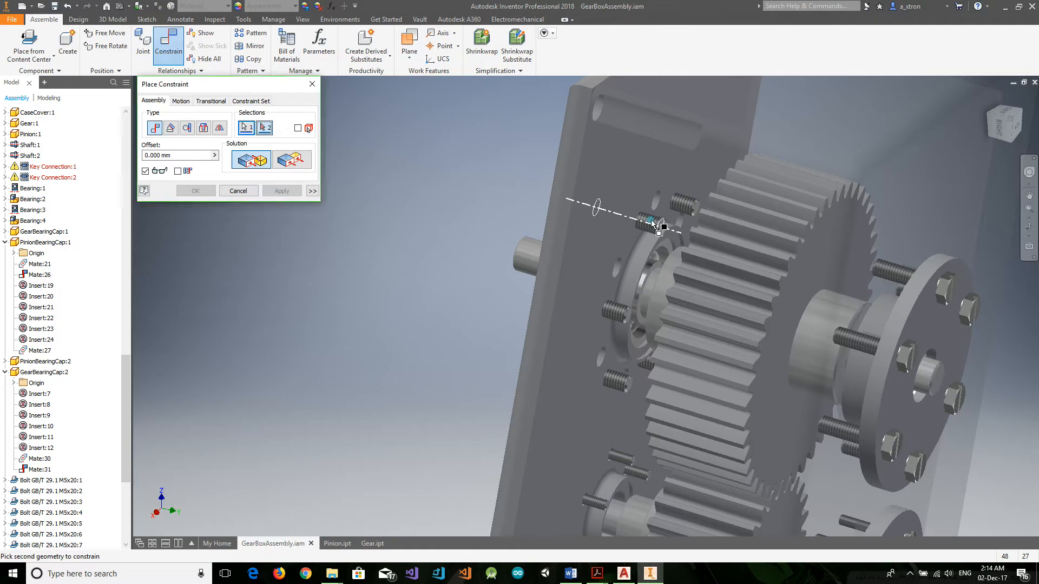
left_click(657, 201)
scroll(618, 265, "down", 3)
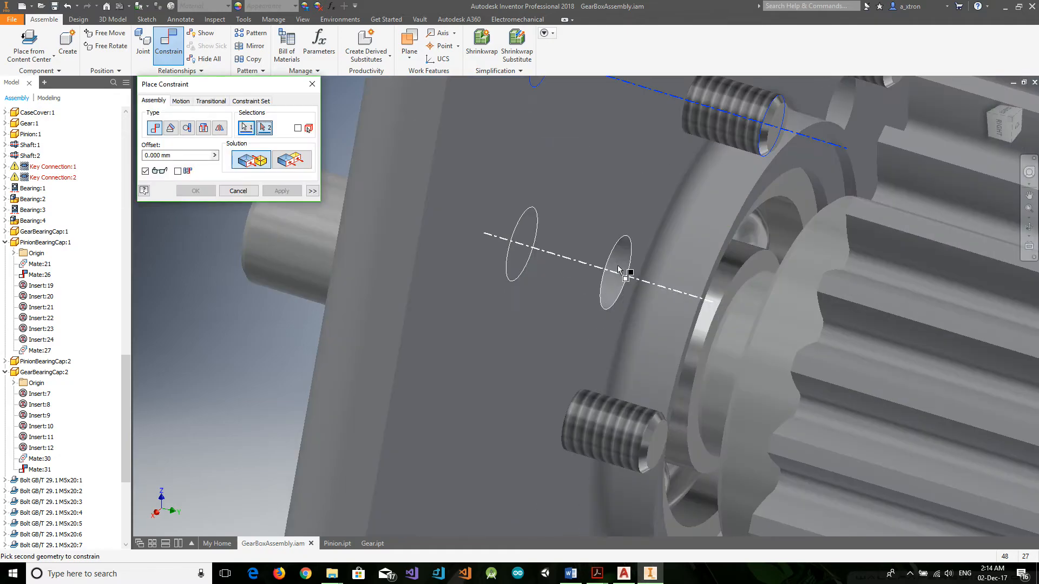
left_click(283, 191)
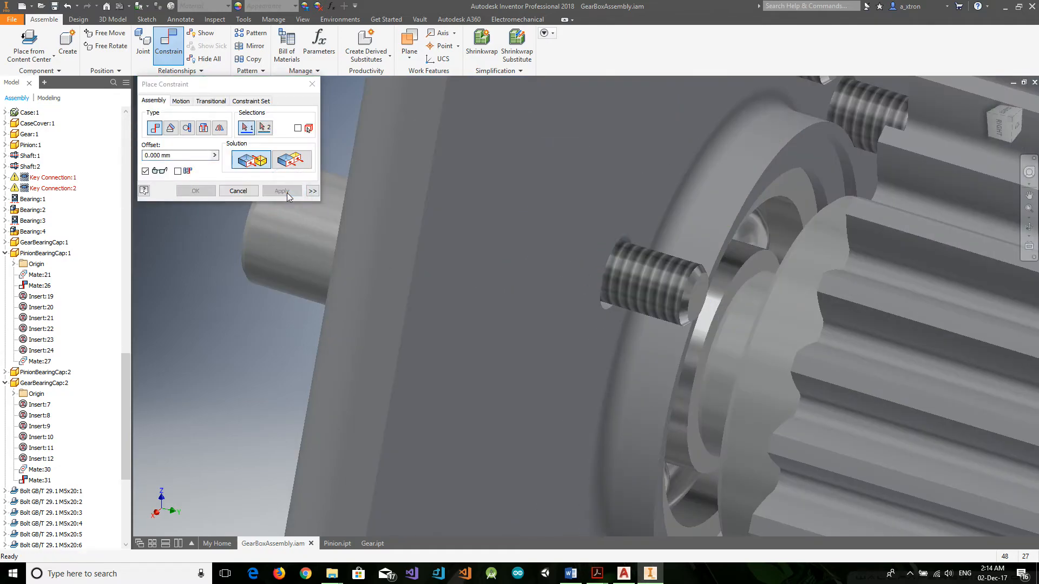
scroll(386, 287, "up", 5)
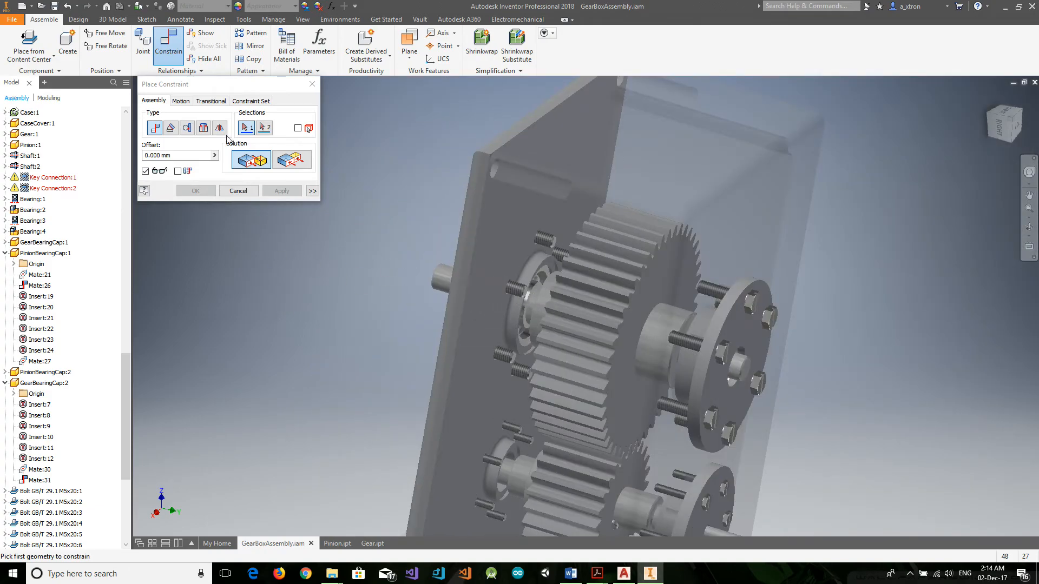
left_click(313, 87)
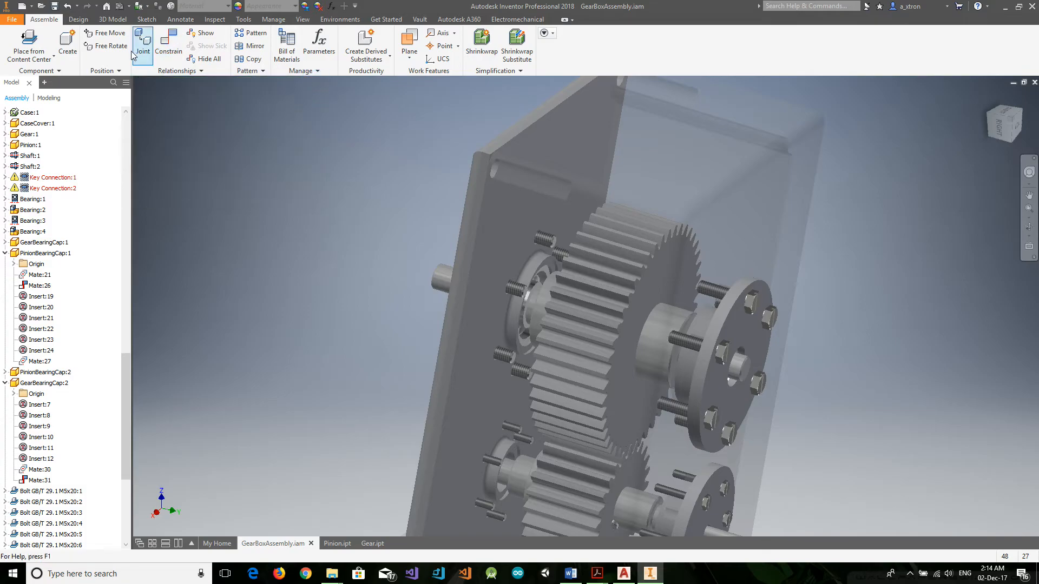
Step: Save the gearbox assembly and collapse GearBearingCap:2 in the model tree
left_click(55, 6)
scroll(328, 252, "down", 5)
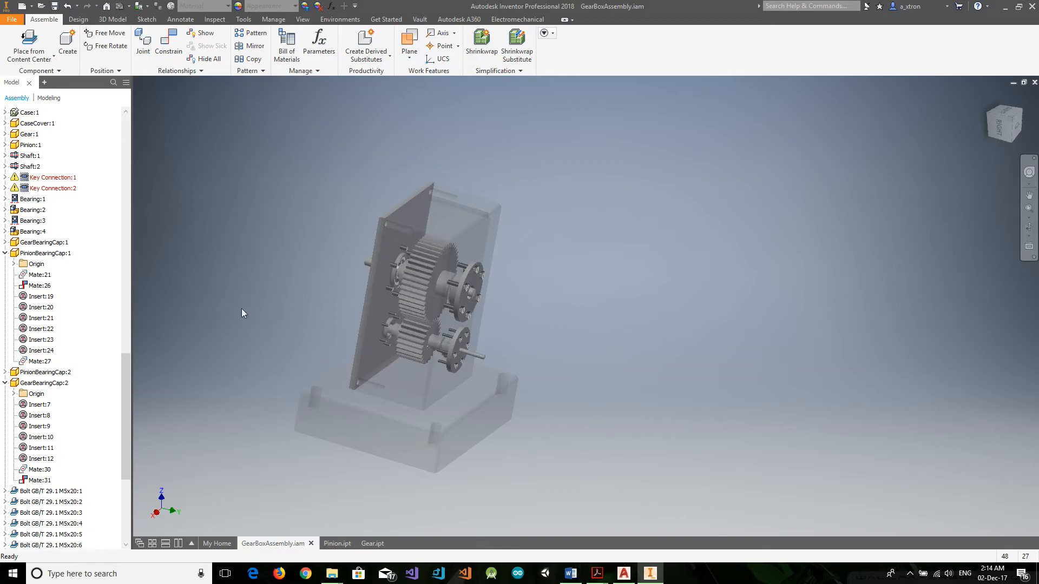
left_click(6, 384)
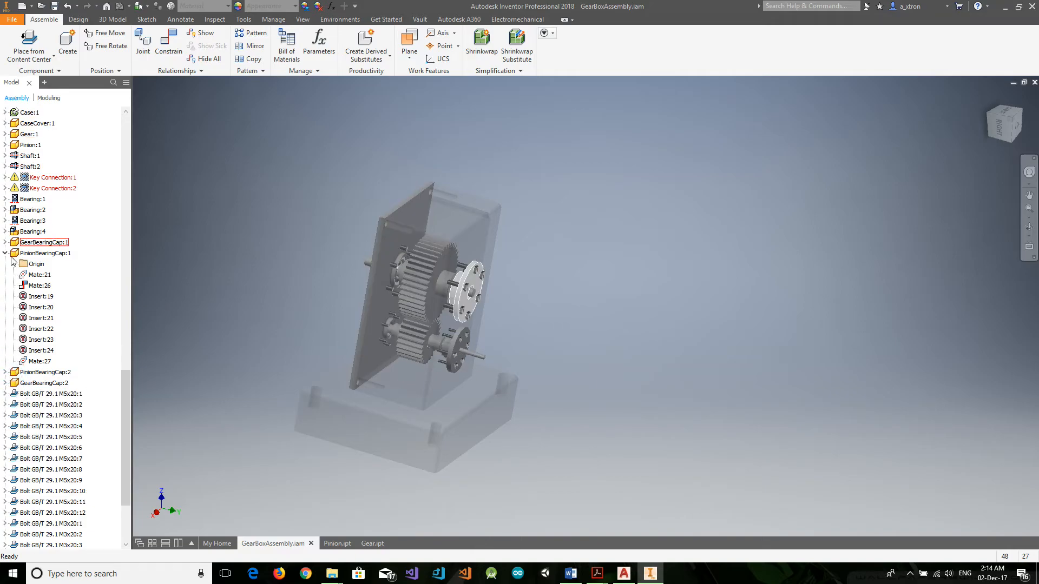
Step: Collapse PinionBearingCap:1 in the model tree and enable Case:1 so it displays as a solid part
left_click(5, 254)
scroll(8, 230, "up", 3)
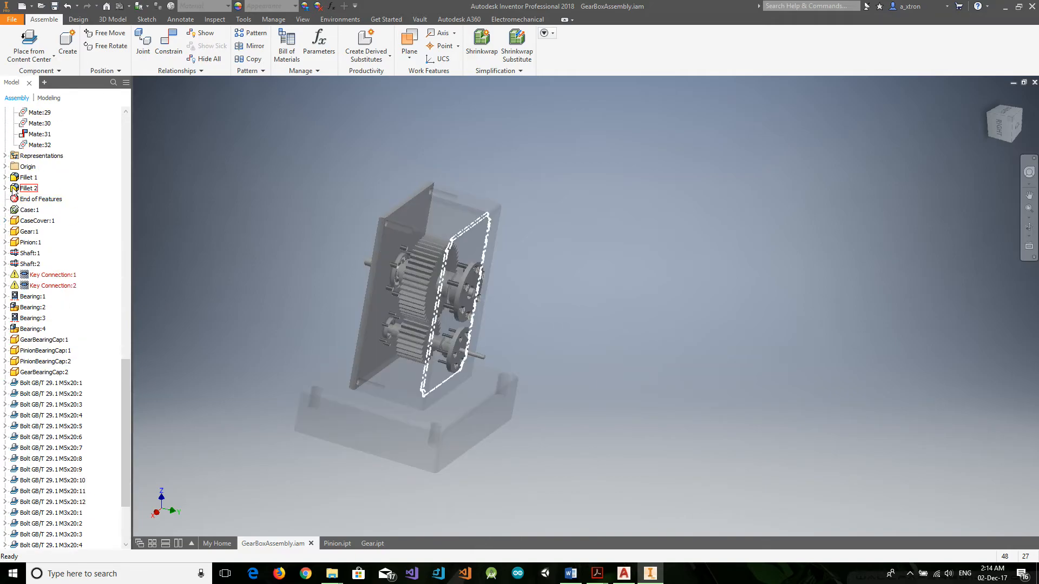
left_click(22, 210)
right_click(23, 212)
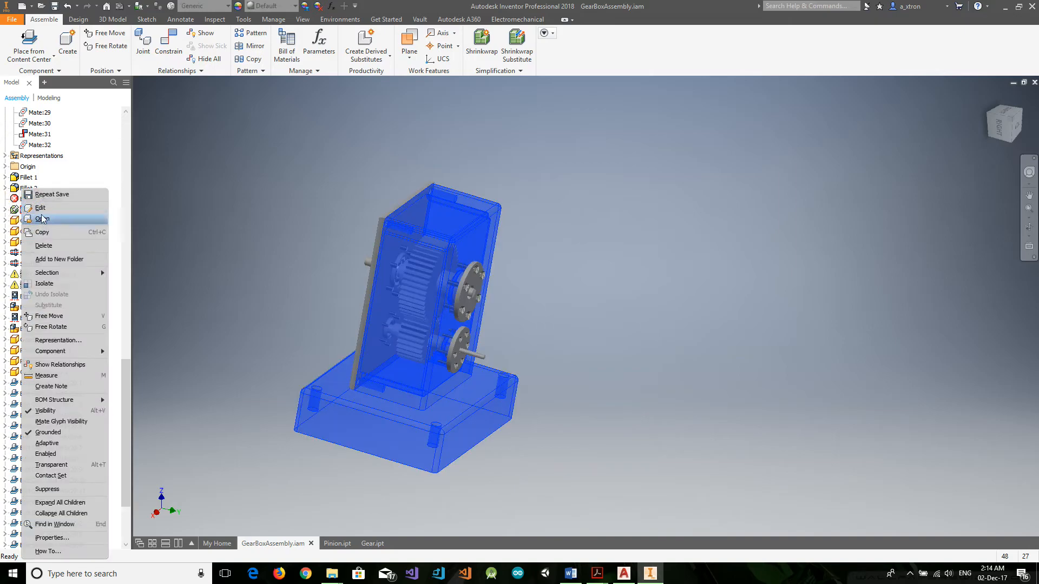
left_click(74, 455)
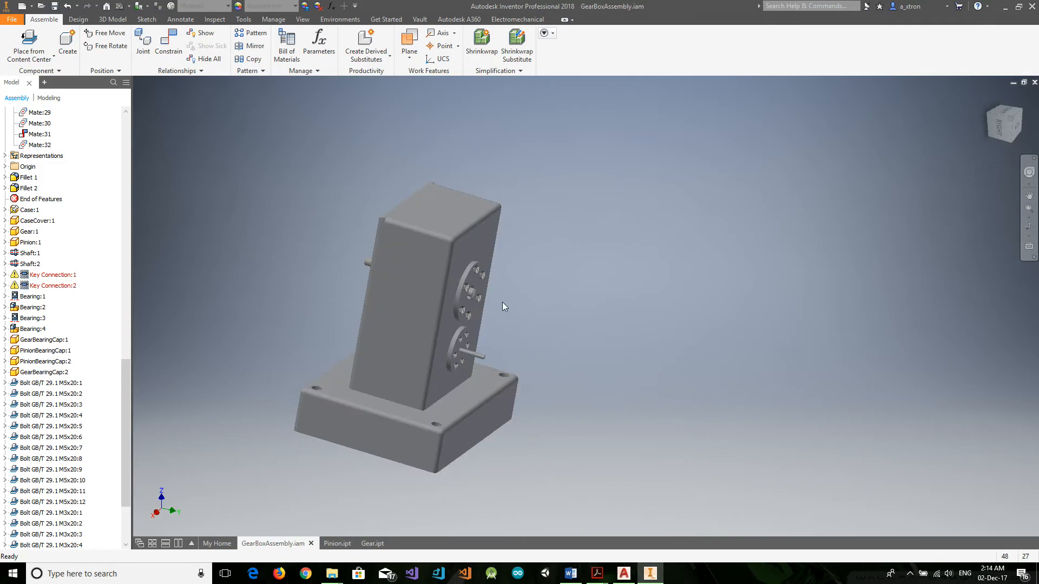
Step: Disable Case:1 again so the parts inside it can be seen
left_click(398, 301)
right_click(398, 216)
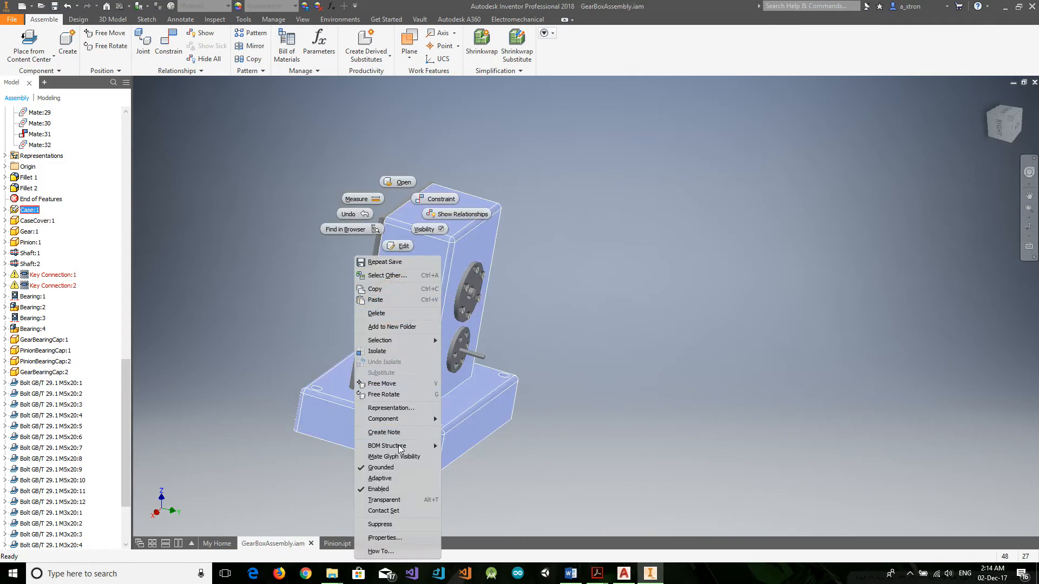
left_click(398, 491)
Step: Place ANSI B18.2.4.2M hex nuts on all cover-side cap bolts, M5x0.8 for the gear bearing cap and M3.5x0.6 for the pinion bearing cap
scroll(404, 317, "up", 6)
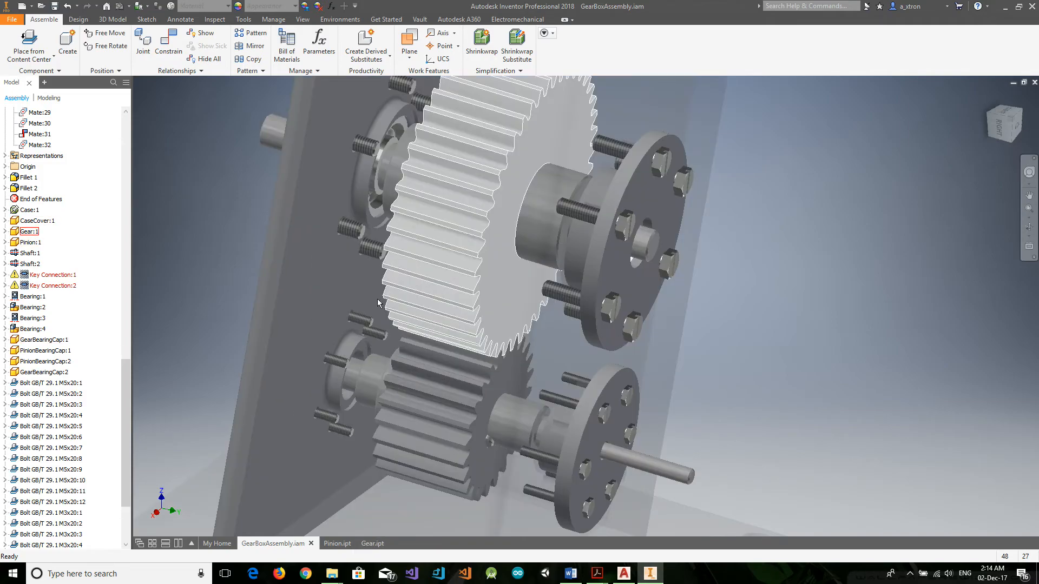
left_click(39, 39)
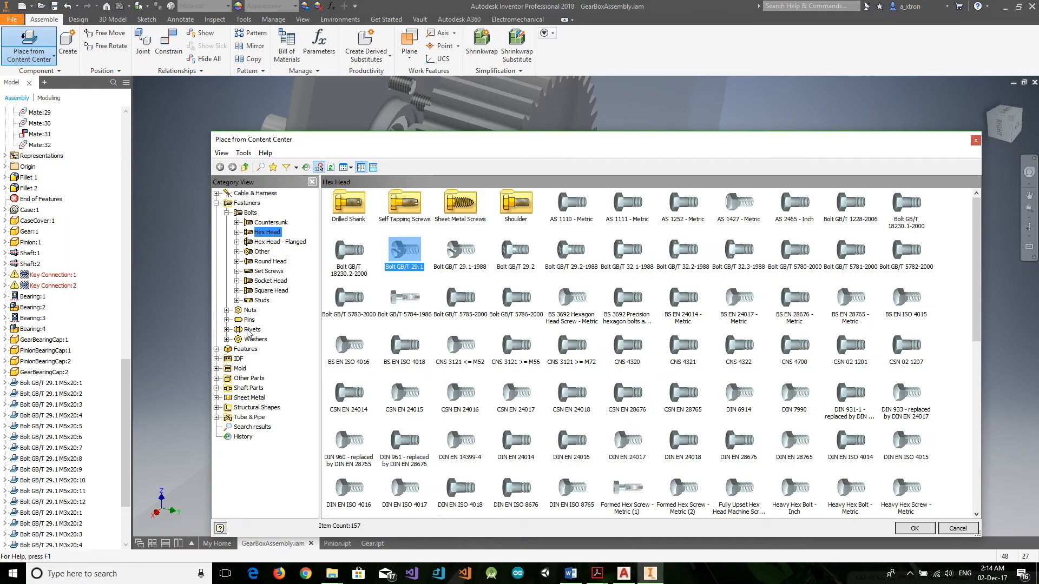
left_click(249, 311)
left_click(395, 210)
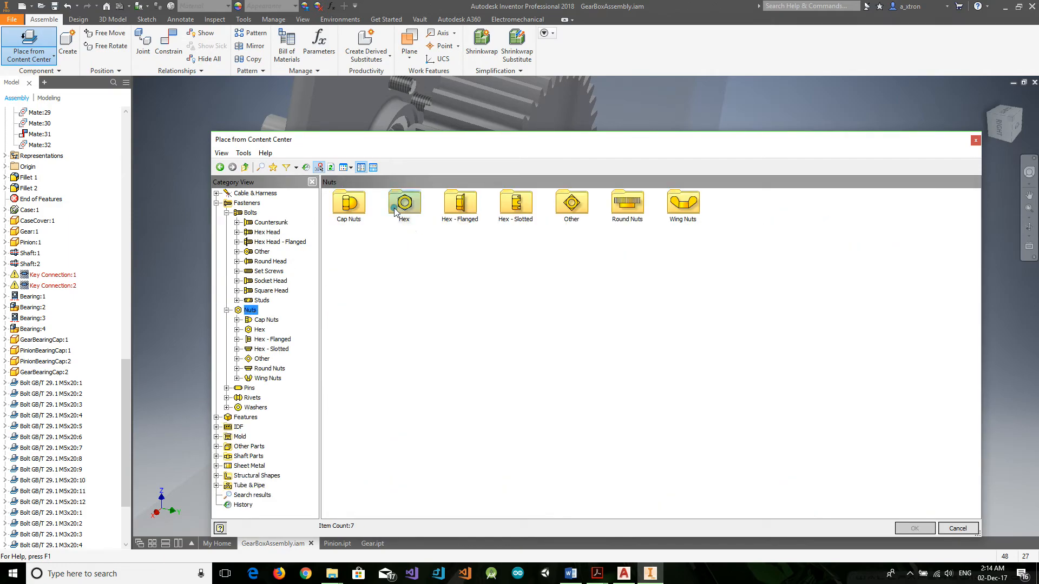
double_click(394, 208)
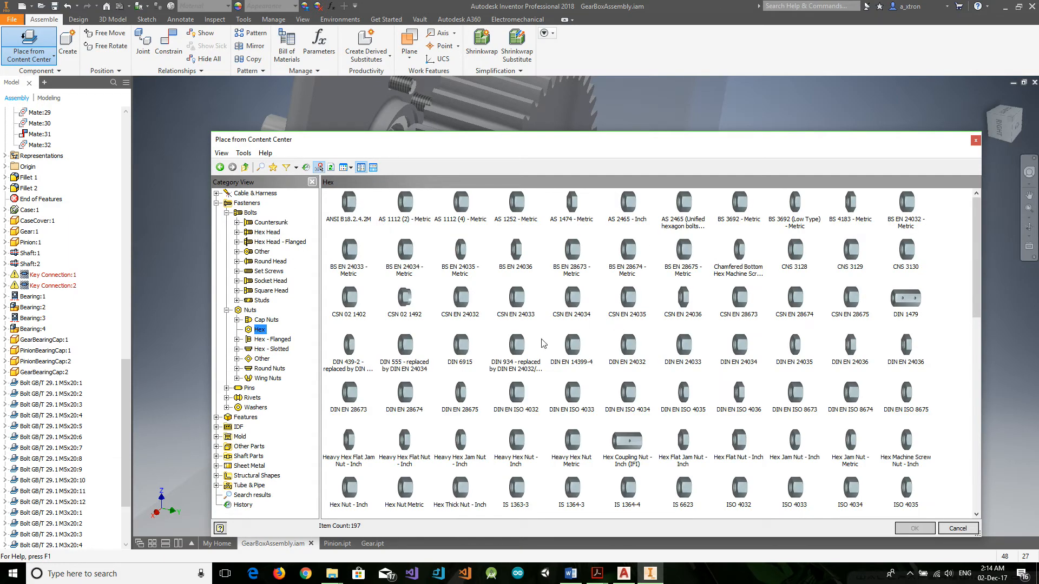
double_click(350, 204)
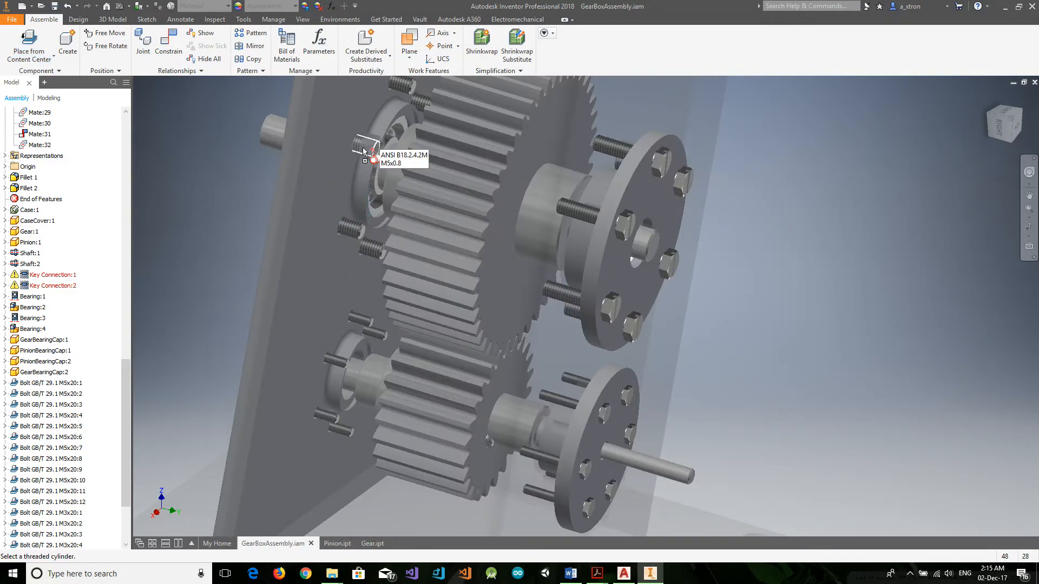
left_click(360, 141)
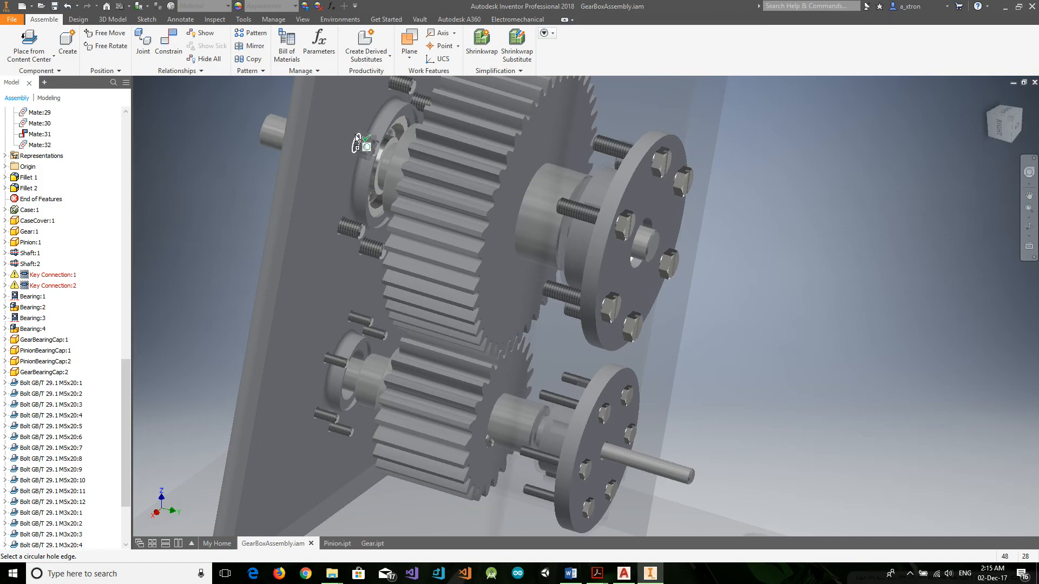
left_click(357, 139)
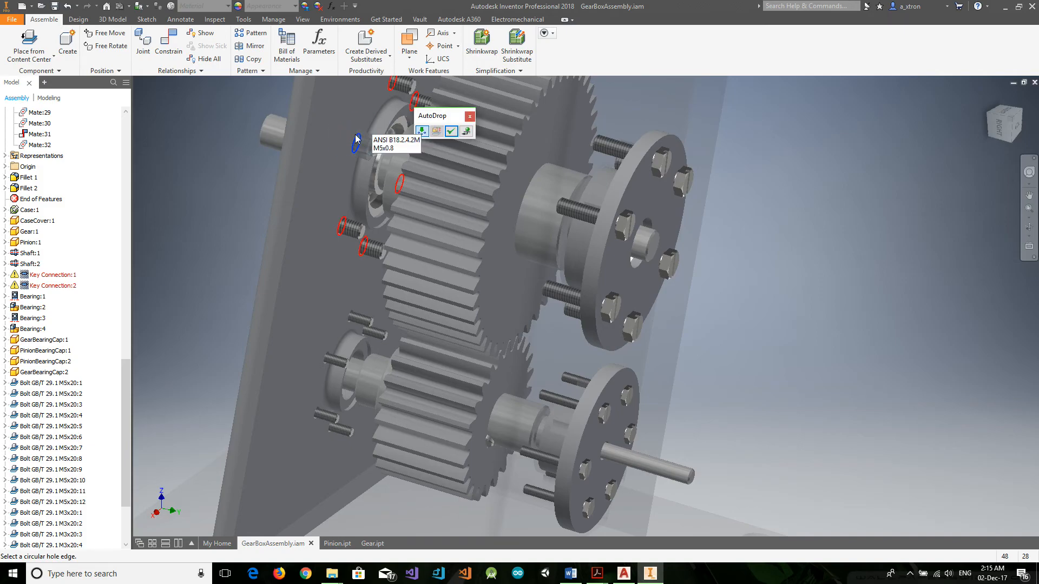
left_click(450, 131)
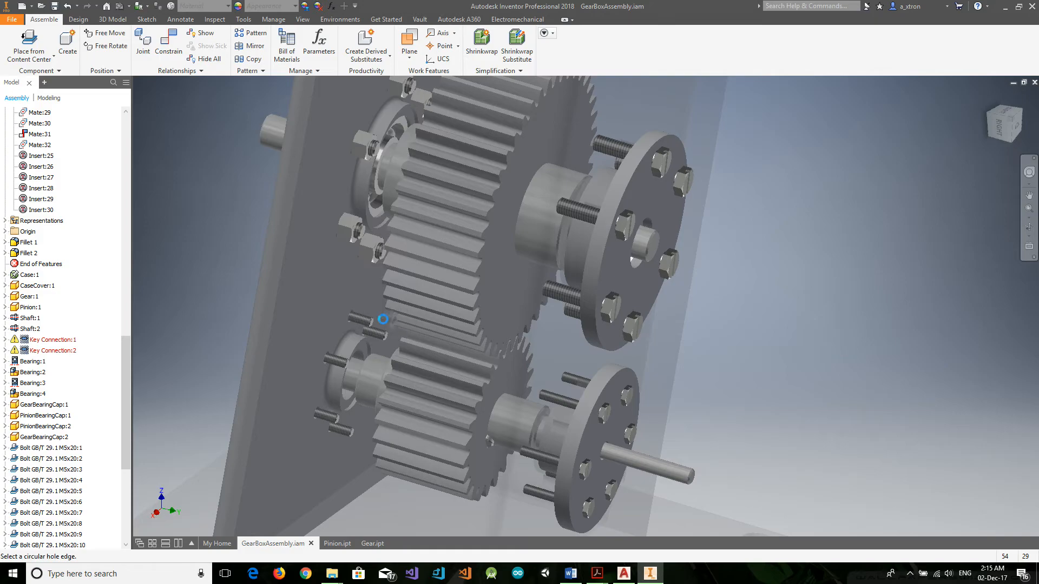
left_click(347, 318)
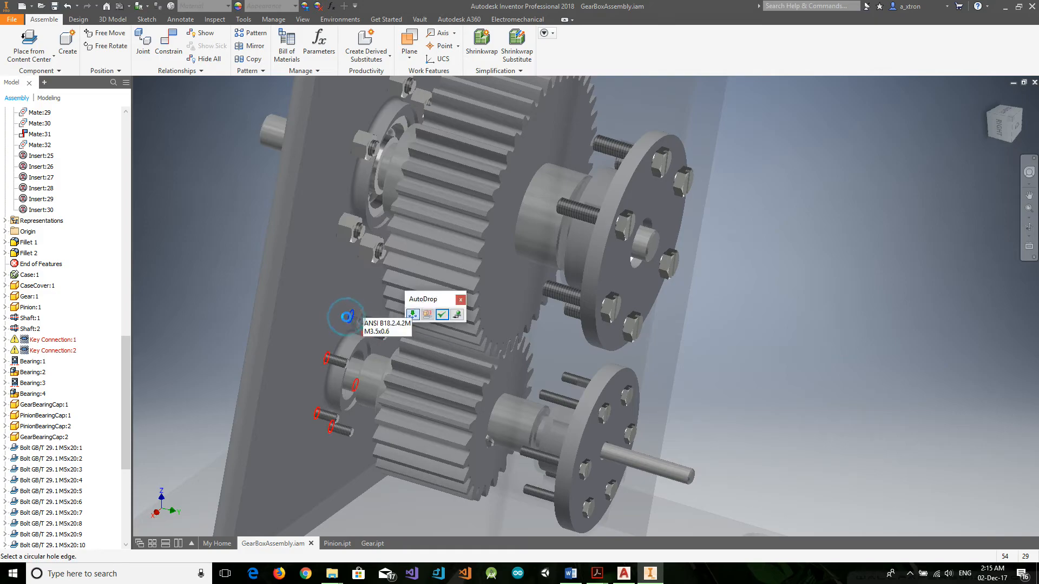
left_click(436, 315)
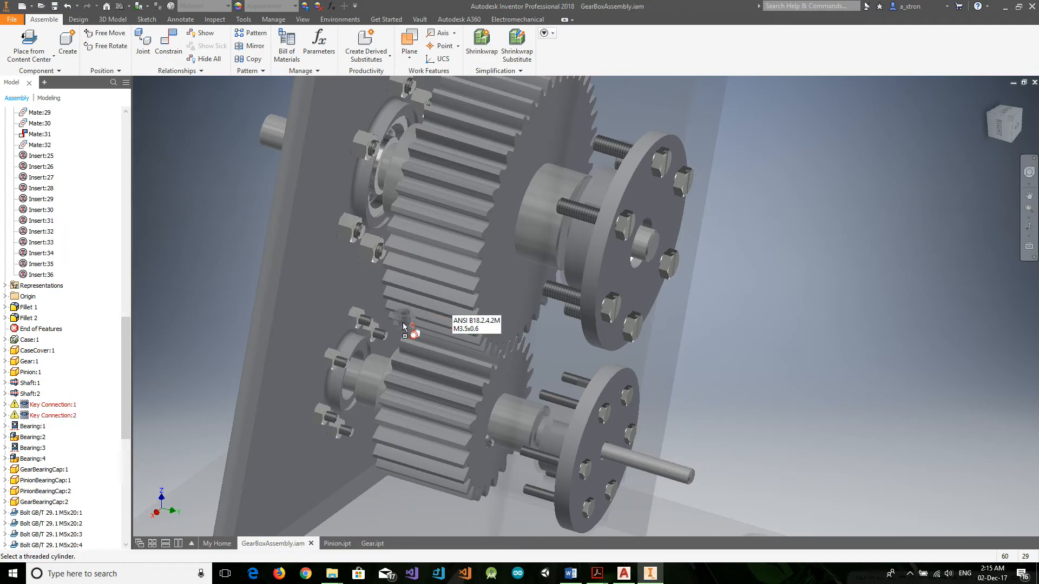
Step: Collapse the Relationships folder in the assembly's model tree
scroll(433, 308, "down", 5)
left_click(990, 115)
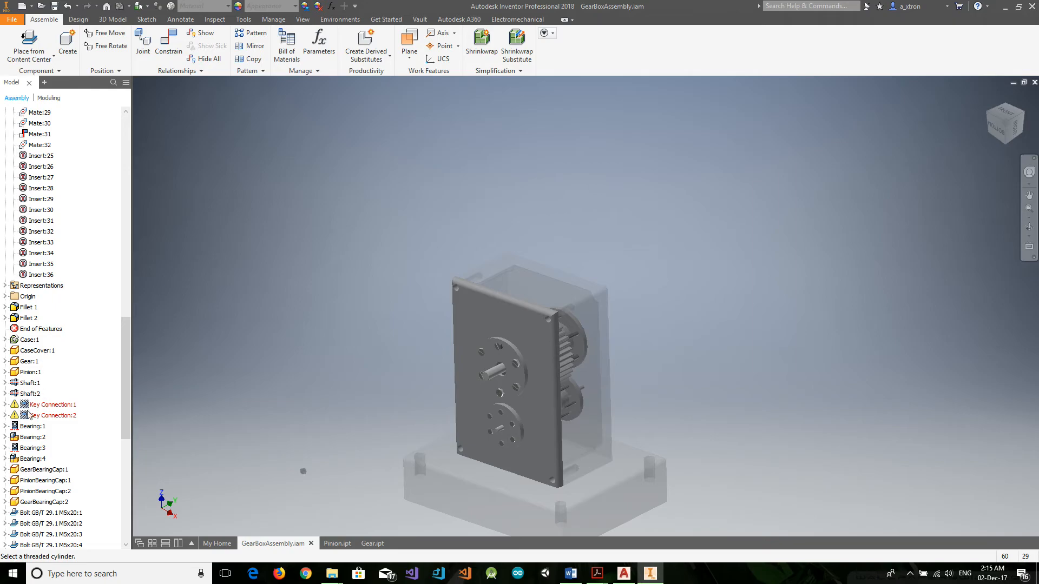
scroll(23, 251, "up", 15)
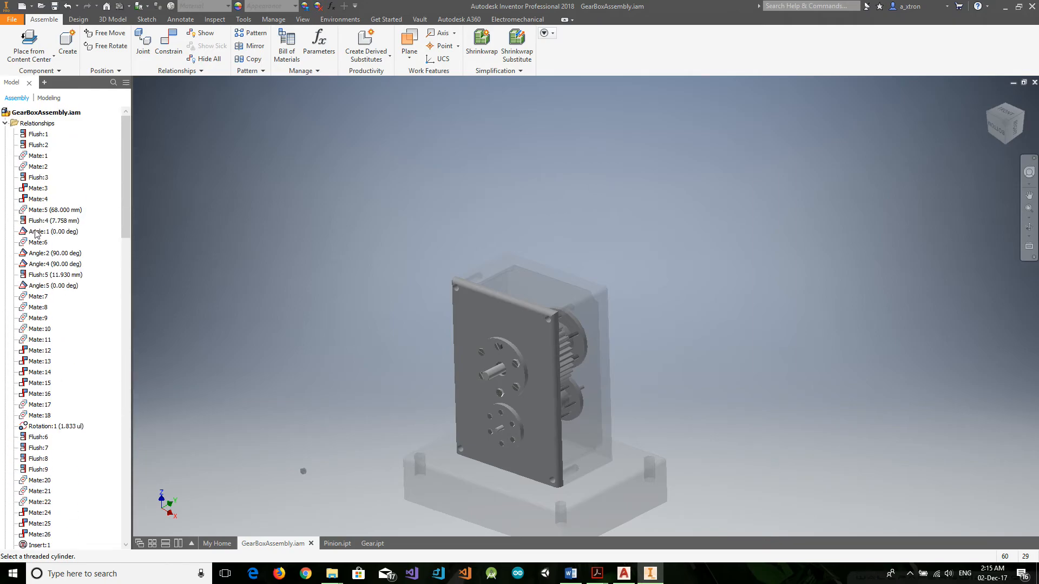
left_click(6, 123)
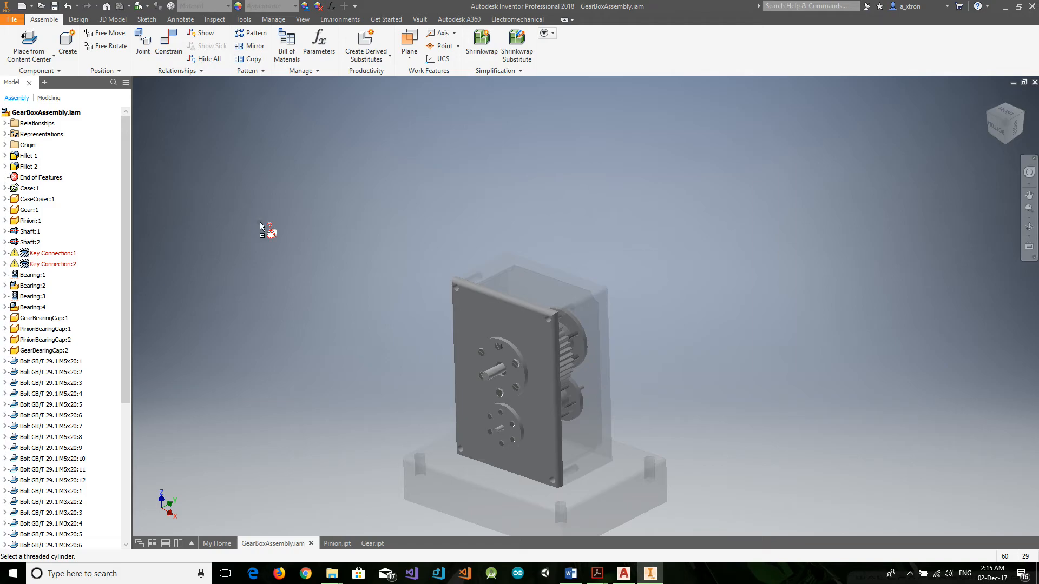
Step: Turn off the visibility of Case:1 and turn it back on
left_click(30, 189)
right_click(32, 188)
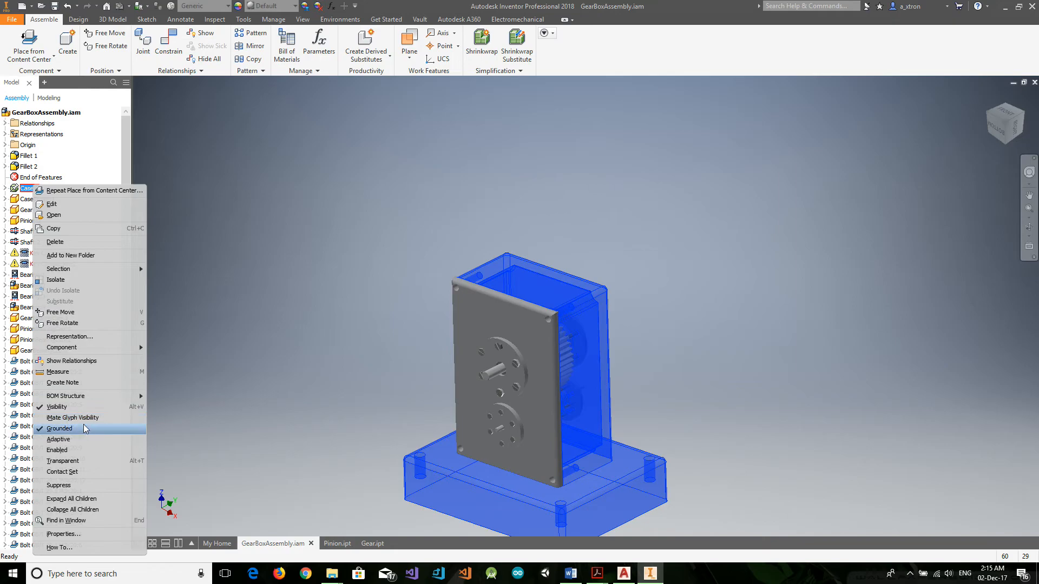
left_click(76, 407)
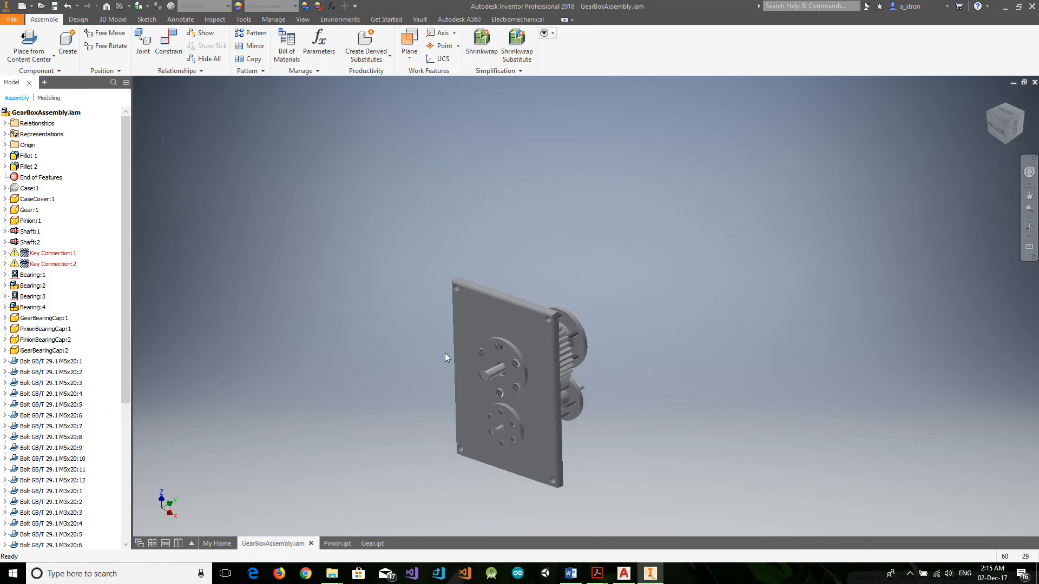
right_click(27, 189)
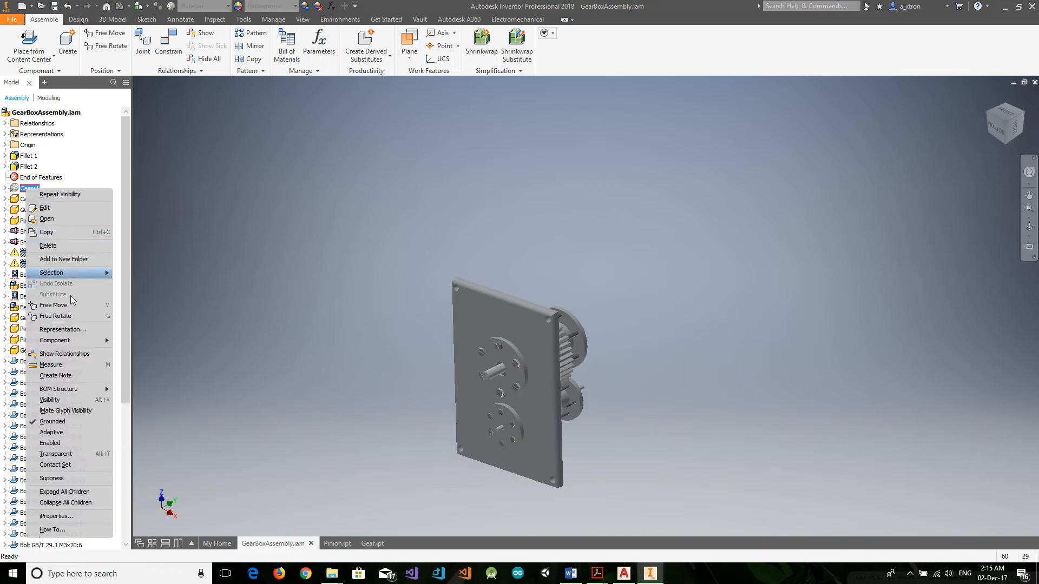
left_click(55, 399)
Step: Enable Case:1 so it displays as a solid part, and clear the selection
left_click(32, 188)
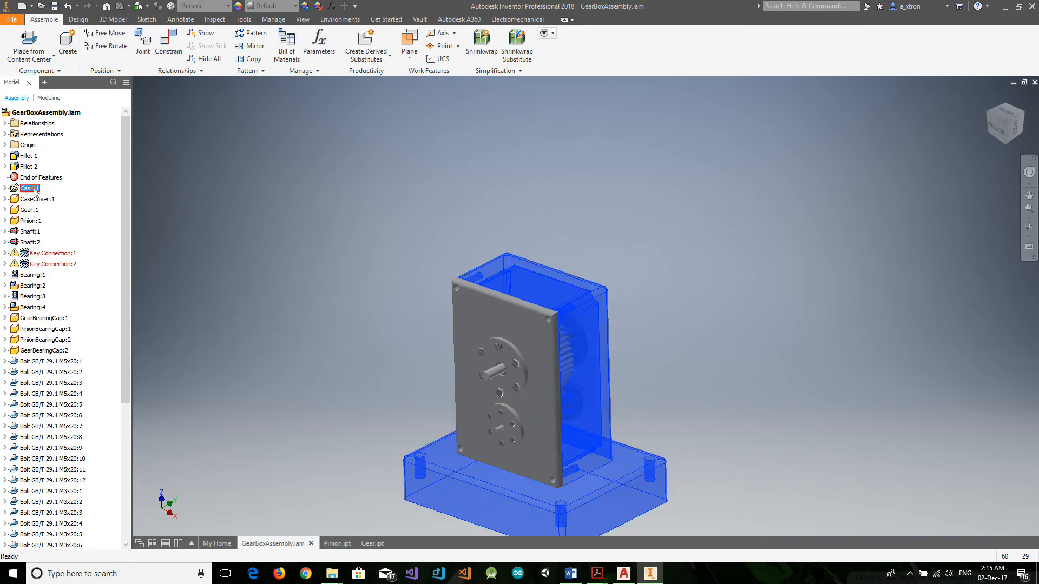
right_click(34, 190)
left_click(84, 459)
left_click(543, 341)
Step: Hide the case cover together with its bearing caps, bearings, bolts and nuts
left_click_drag(374, 267, 423, 454)
left_click_drag(395, 323, 550, 524)
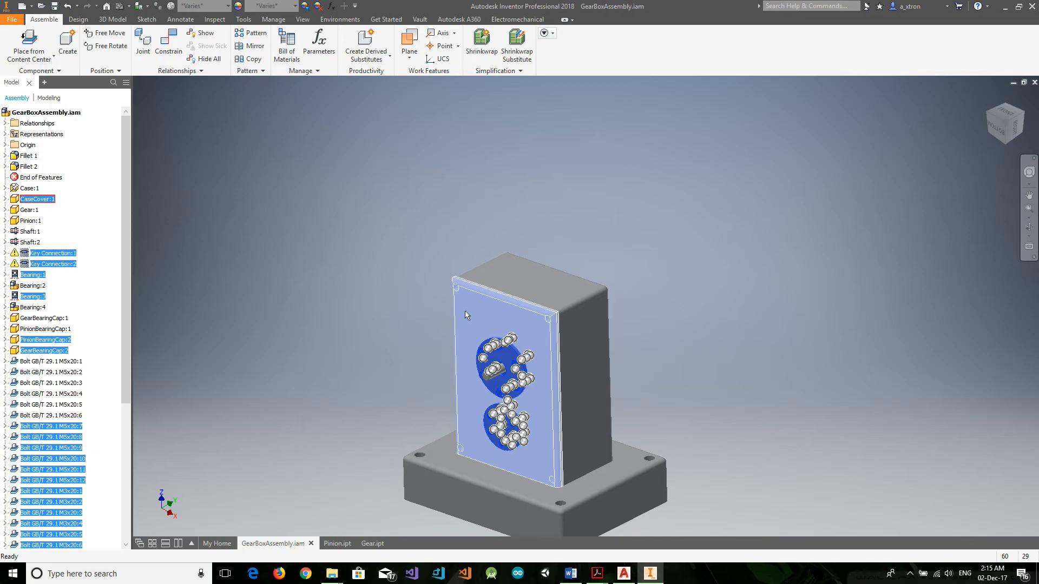
key("alt+v")
Step: Hide the gear, the pinion and both shafts to expose the bearing caps inside the case
scroll(480, 333, "down", 3)
left_click(563, 351)
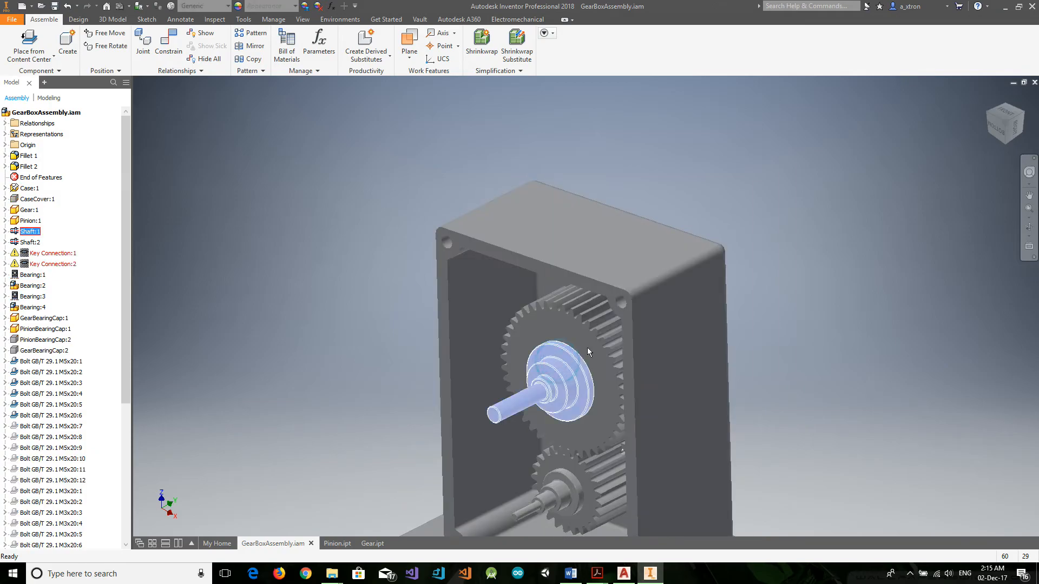
left_click(566, 433, "ctrl")
left_click(555, 477, "ctrl")
left_click(569, 512, "ctrl")
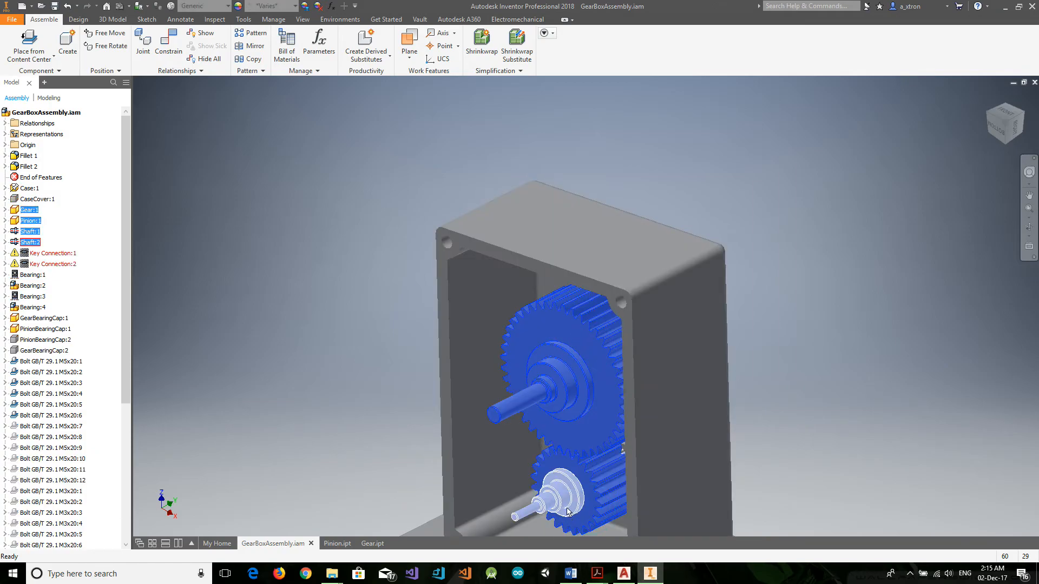
key("alt+v")
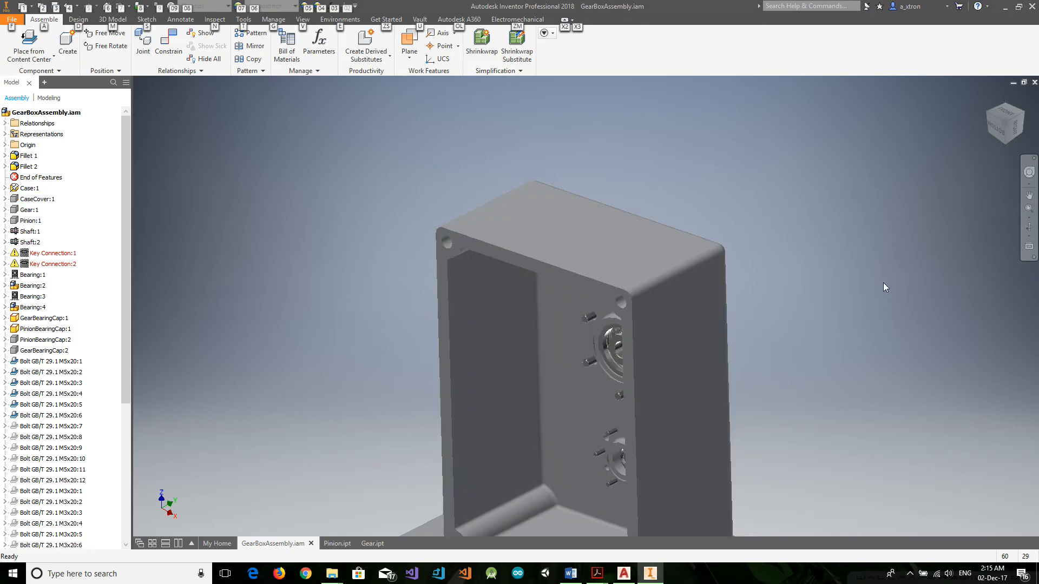
Step: Mate the axis of an M5x20 bolt in the case-side gear bearing cap with its case hole, offset 0 mm
left_click(1030, 227)
left_click_drag(662, 348, 693, 345)
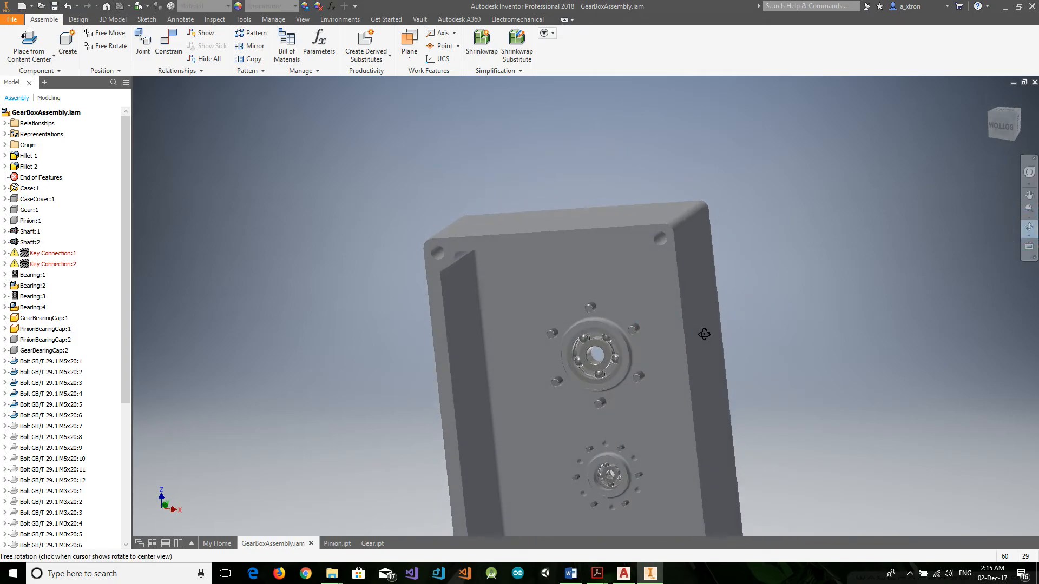
left_click_drag(626, 440, 628, 443)
left_click_drag(606, 396, 578, 391)
left_click(172, 50)
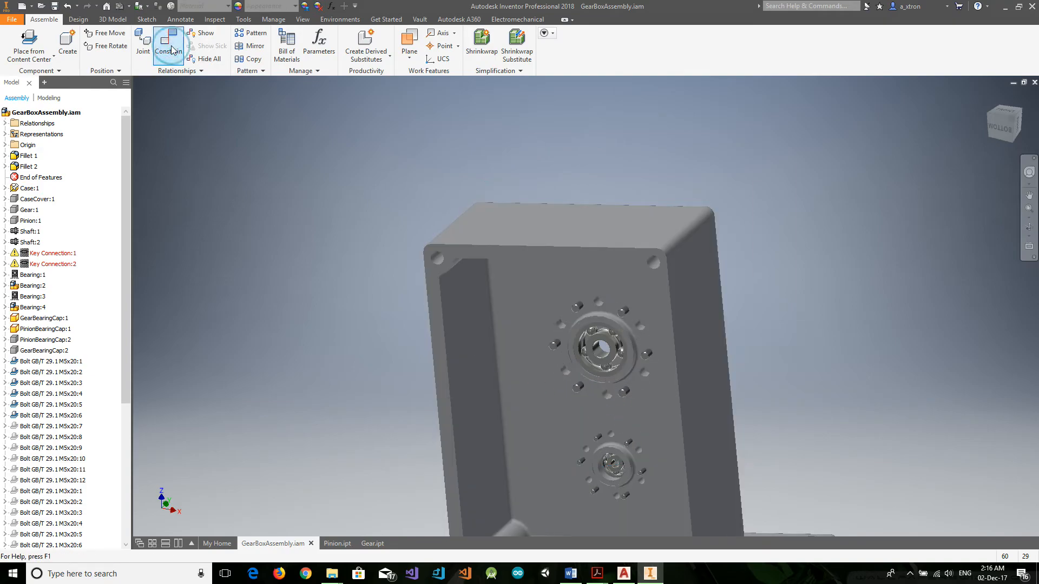
left_click(562, 346)
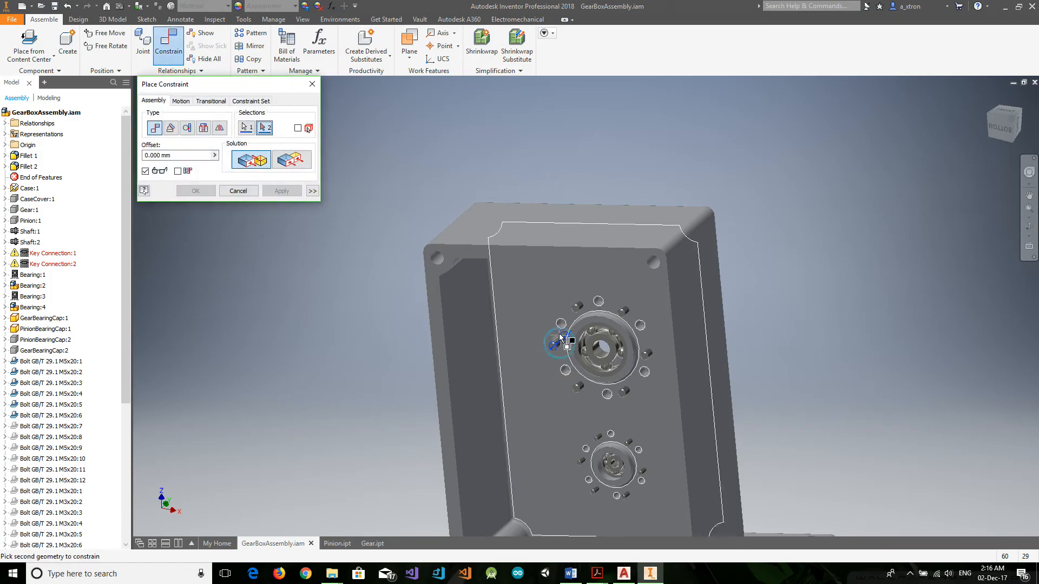
left_click(562, 326)
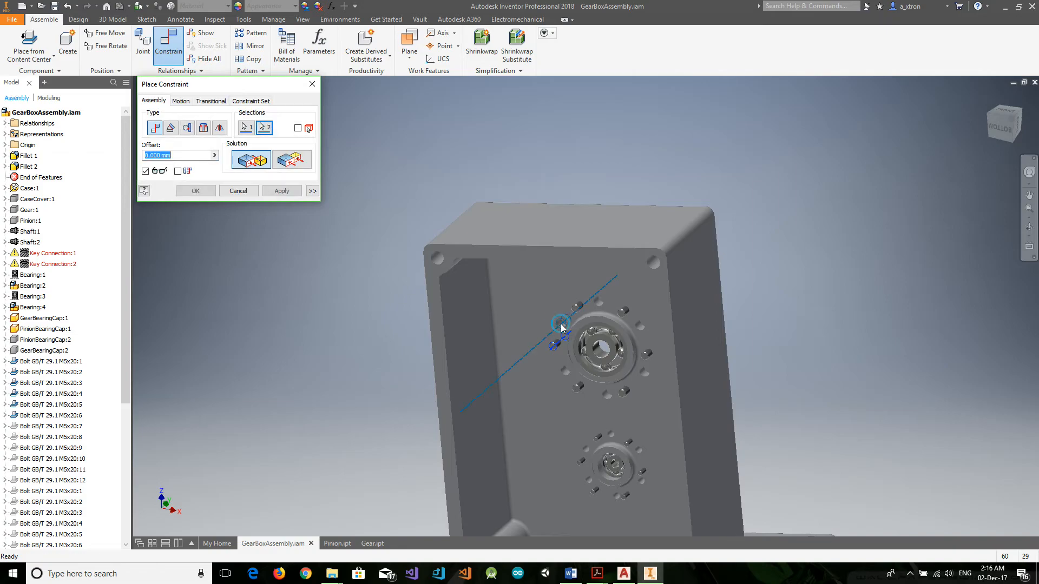
left_click(281, 191)
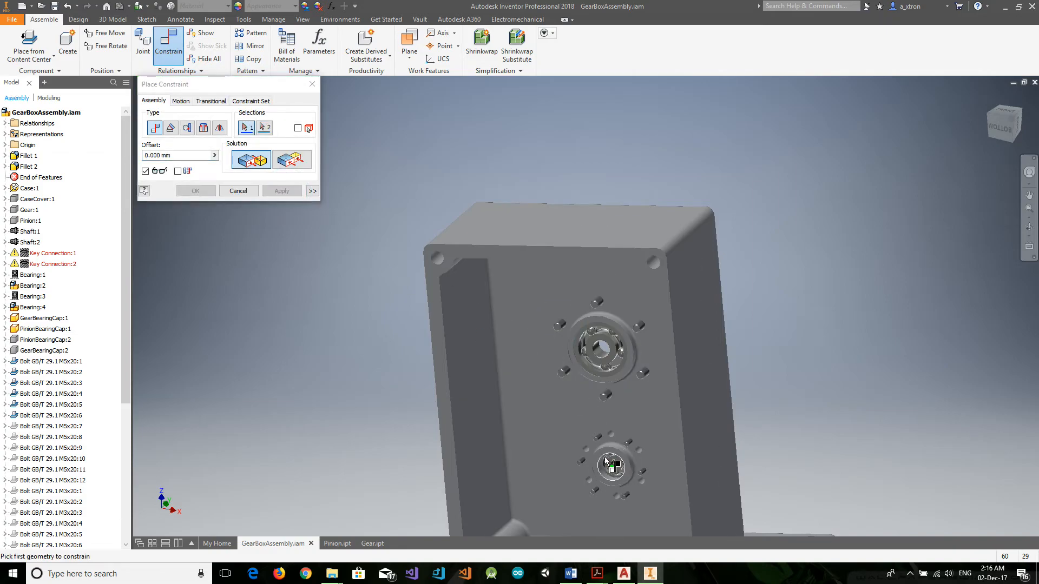
Step: Mate the axis of an M3x20 bolt in the case-side pinion bearing cap with its case hole, offset 0 mm
scroll(599, 425, "up", 4)
left_click(593, 418)
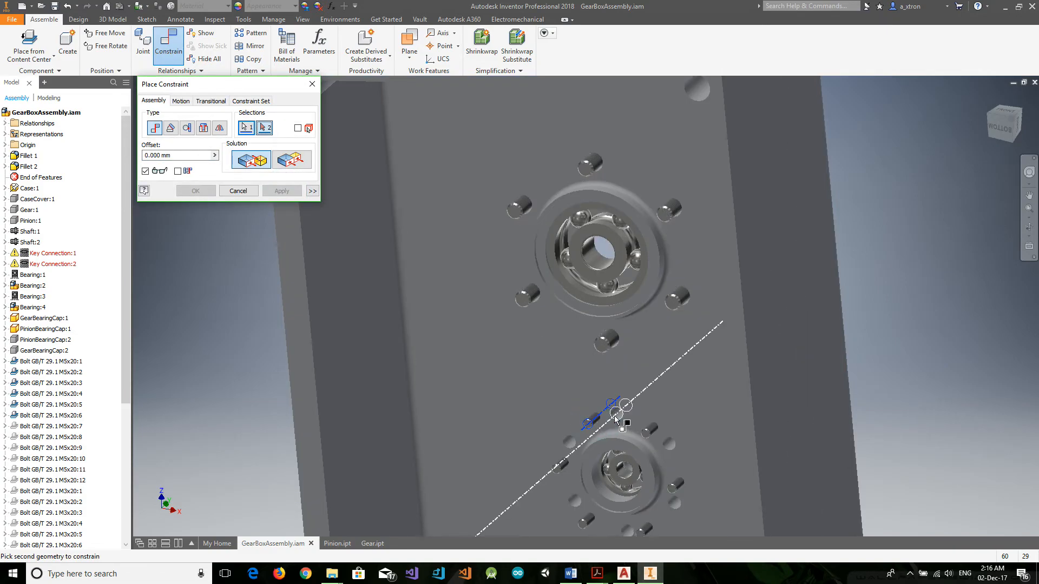
left_click(619, 416)
left_click(281, 191)
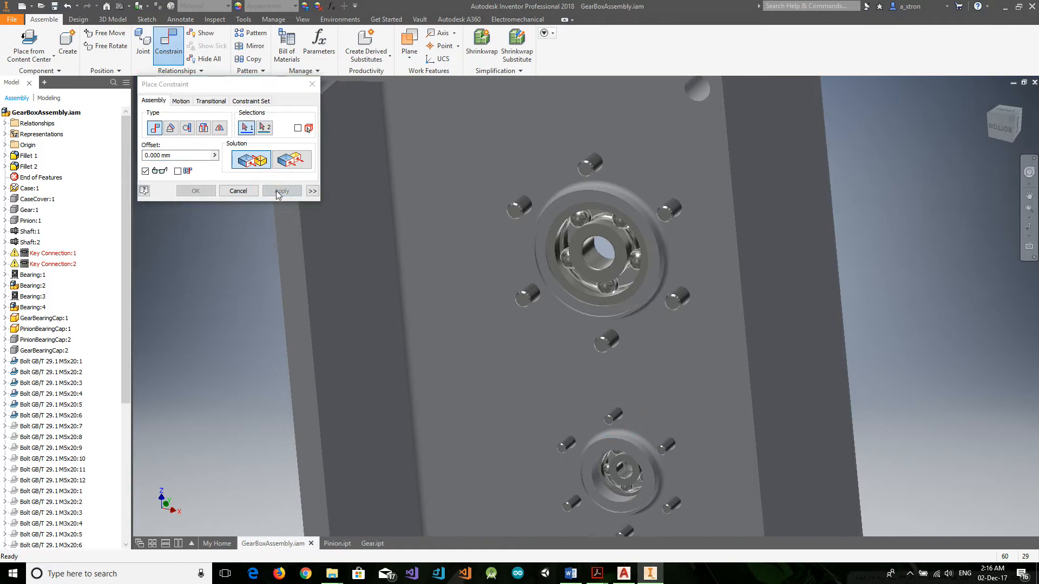
left_click(312, 84)
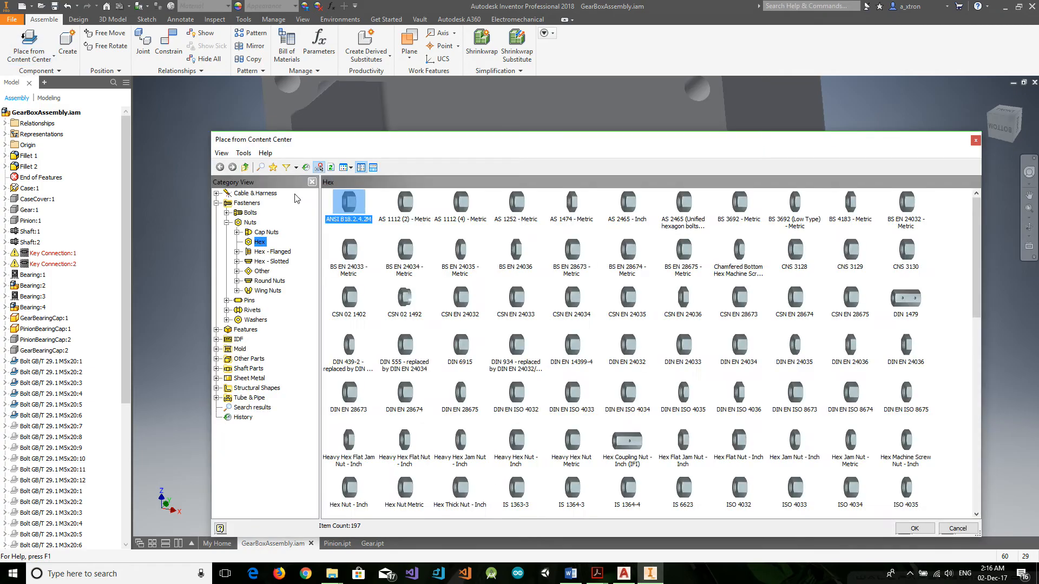
Step: Place ANSI B18.2.4.2M hex nuts on the bolts of the case-side gear bearing cap
double_click(342, 208)
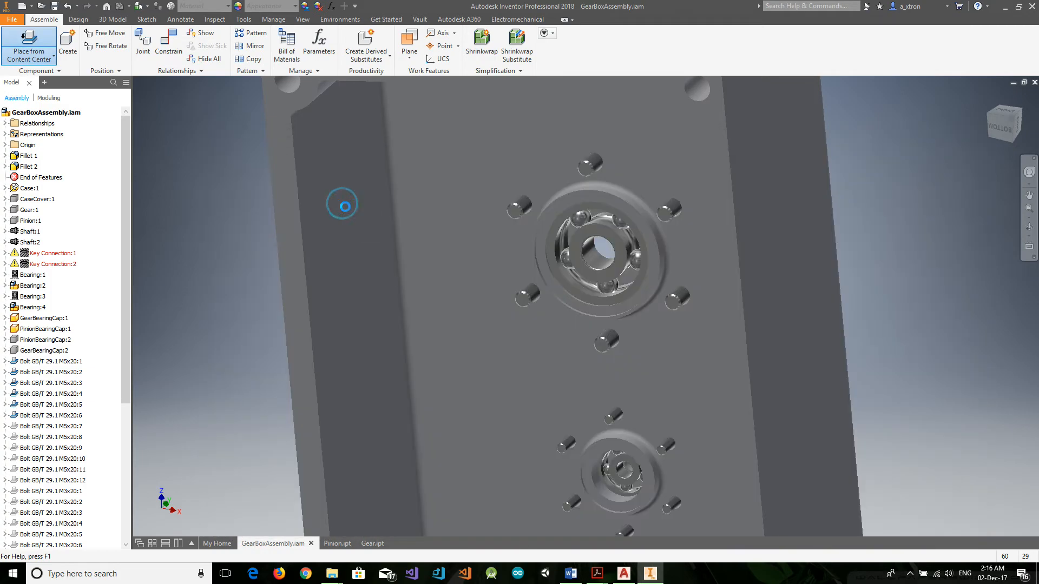
left_click(523, 205)
left_click(627, 203)
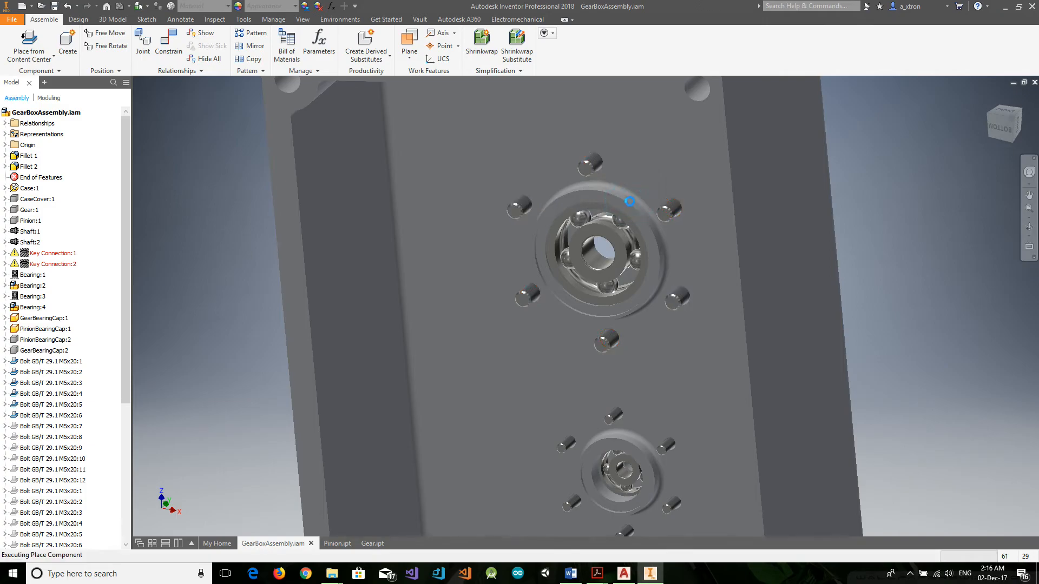
Step: Place ANSI B18.2.4.2M hex nuts on the M3x20 bolts of the case-side pinion bearing cap
left_click(617, 414)
left_click(716, 410)
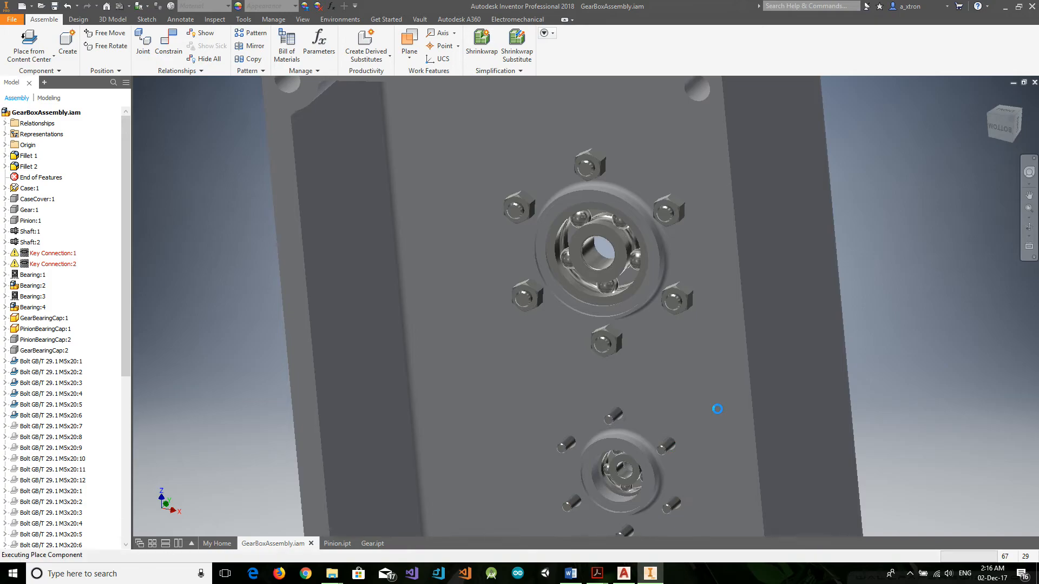
scroll(716, 410, "down", 3)
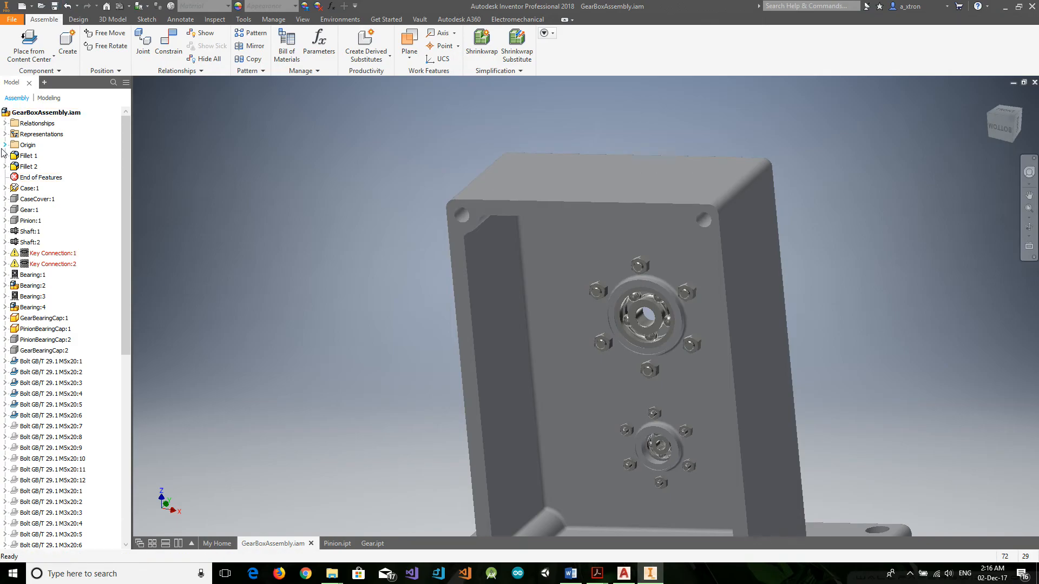
Step: Make the case cover, gear, pinion, shafts, key connections, bearings and all bearing caps visible
left_click(34, 199)
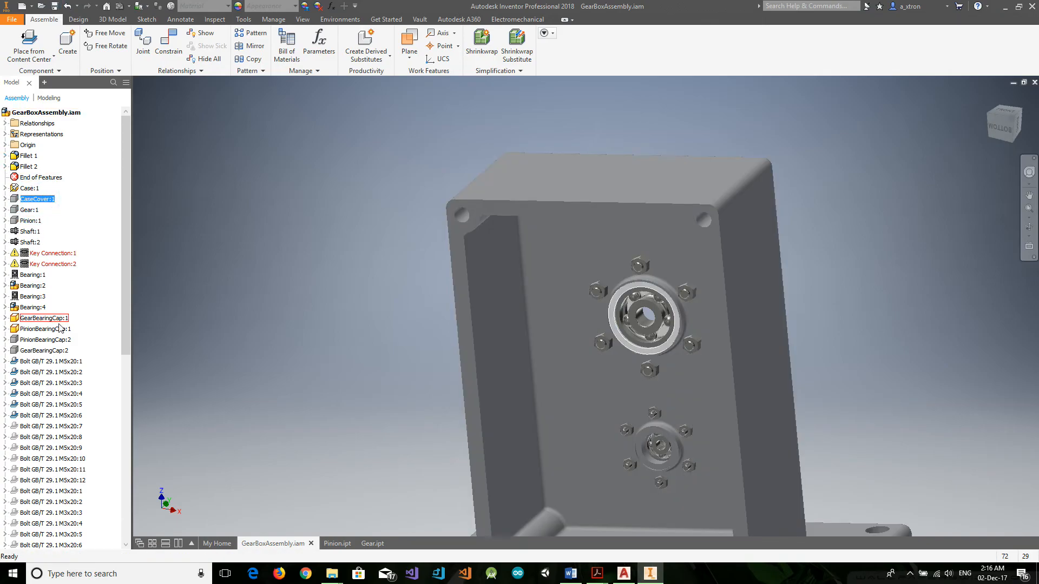
left_click(54, 351, "shift")
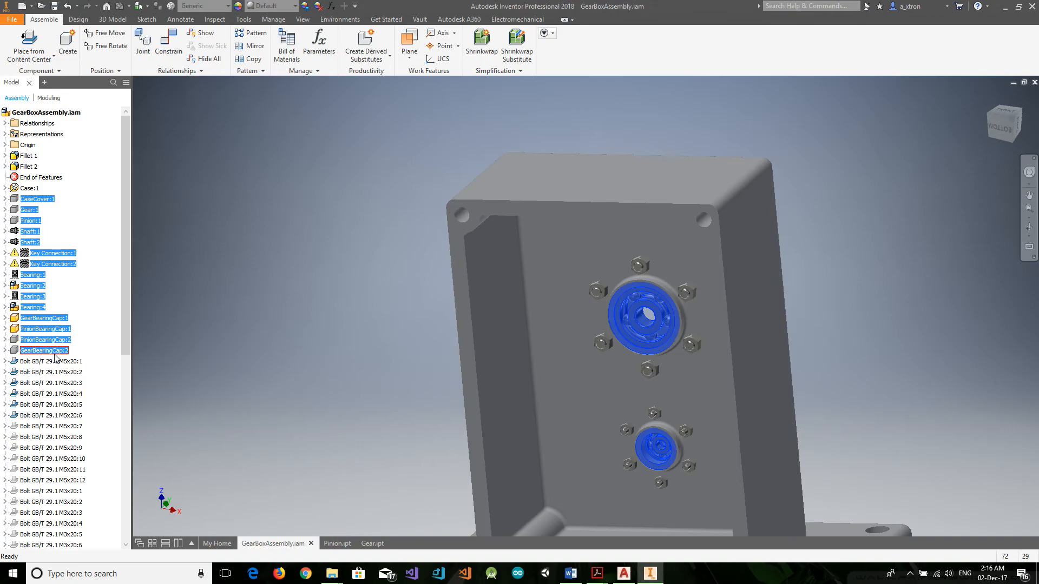
key("alt+v")
left_click(56, 353)
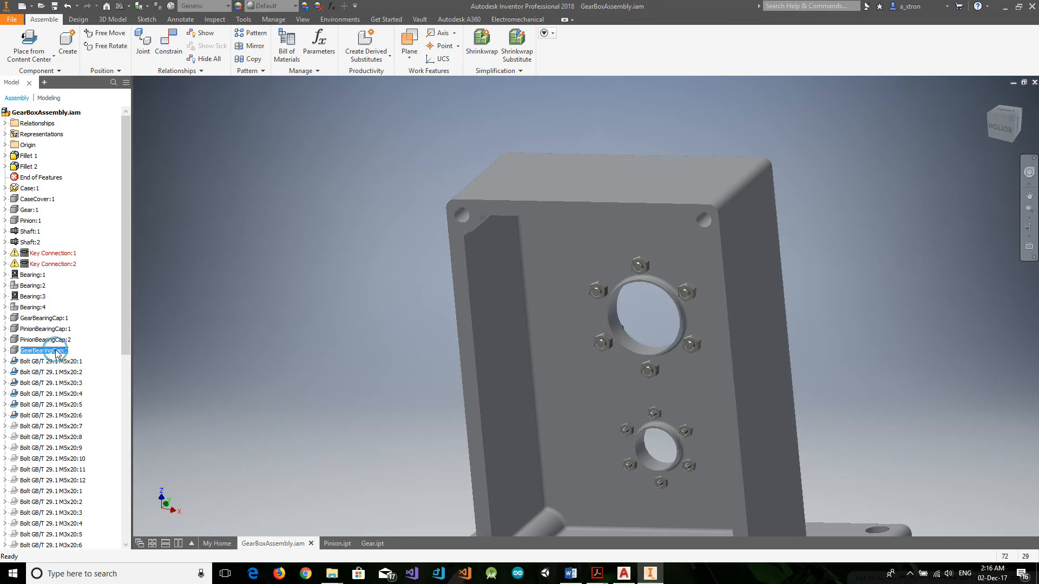
left_click(33, 199, "shift")
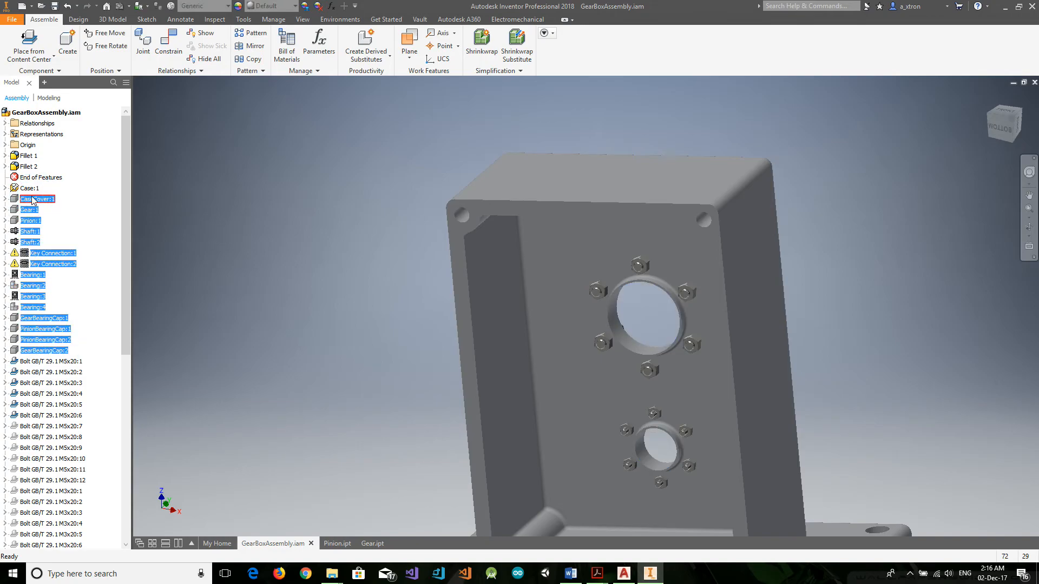
key("alt+v")
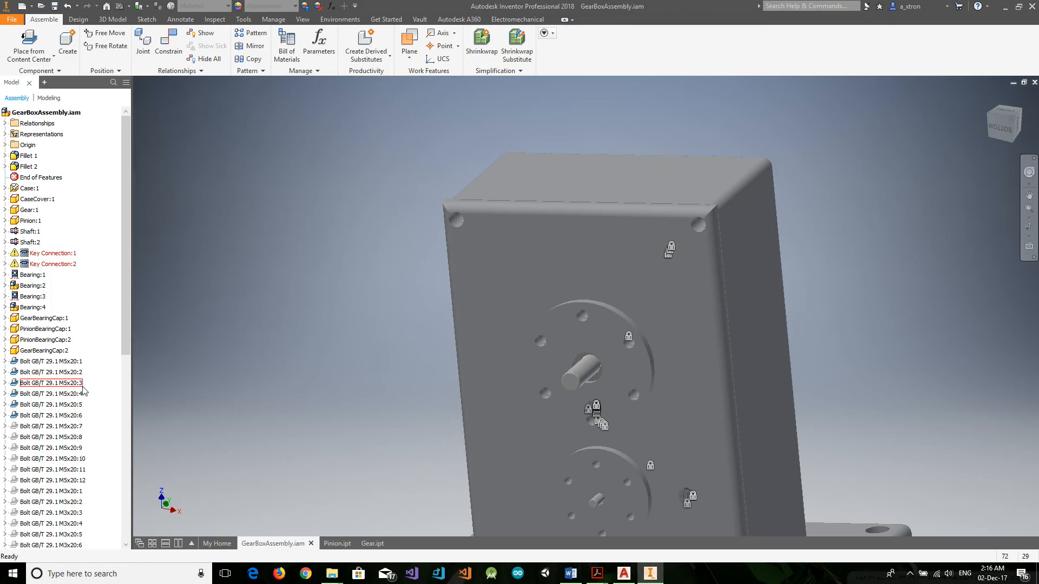
Step: Make the hidden bolts from M5x20:7 through M3x20:6 visible again
scroll(84, 390, "down", 3)
left_click(51, 329)
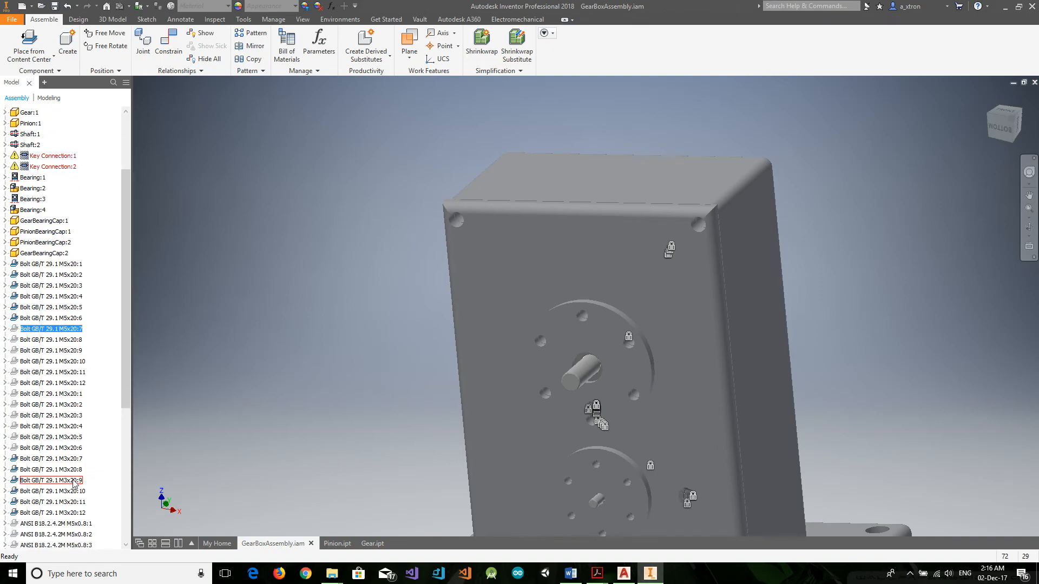
left_click(51, 448, "shift")
key("alt+v")
Step: Make the hidden ANSI B18.2.4.2M M5x0.8 and M3.5x0.6 nuts visible again
scroll(43, 460, "down", 3)
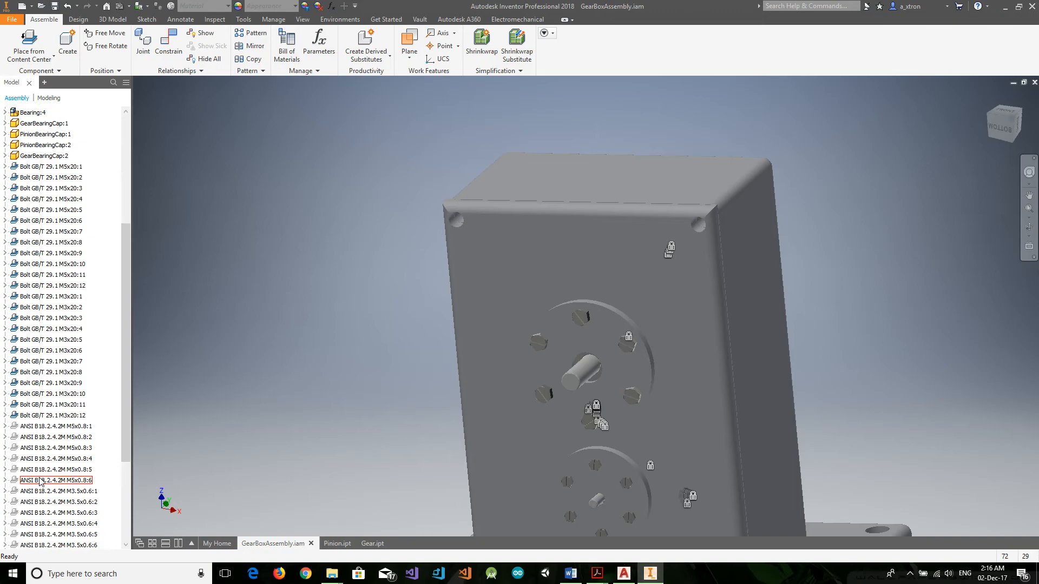
scroll(33, 406, "down", 3)
left_click(51, 329)
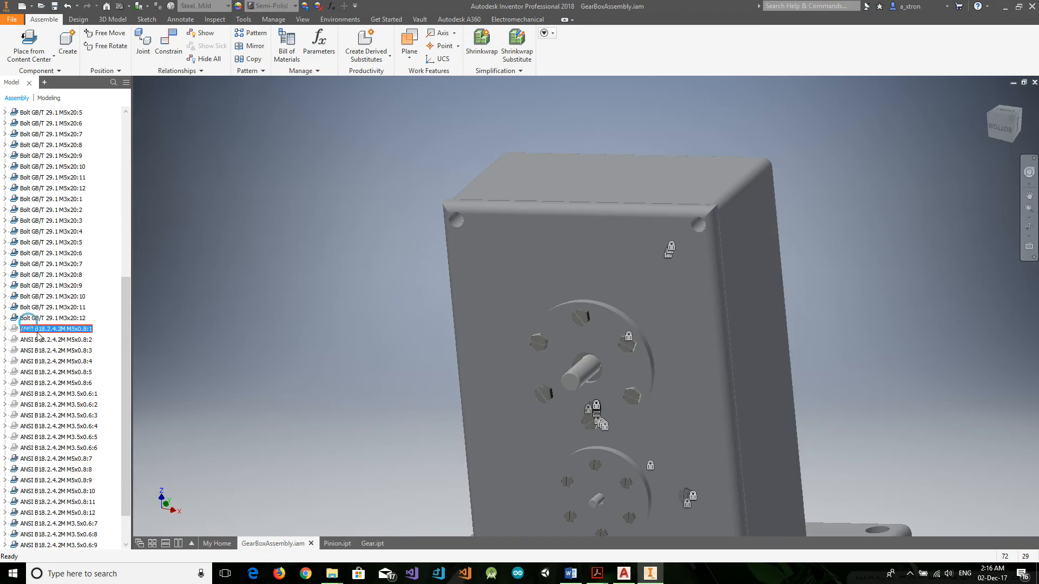
left_click(51, 448, "shift")
key("alt+v")
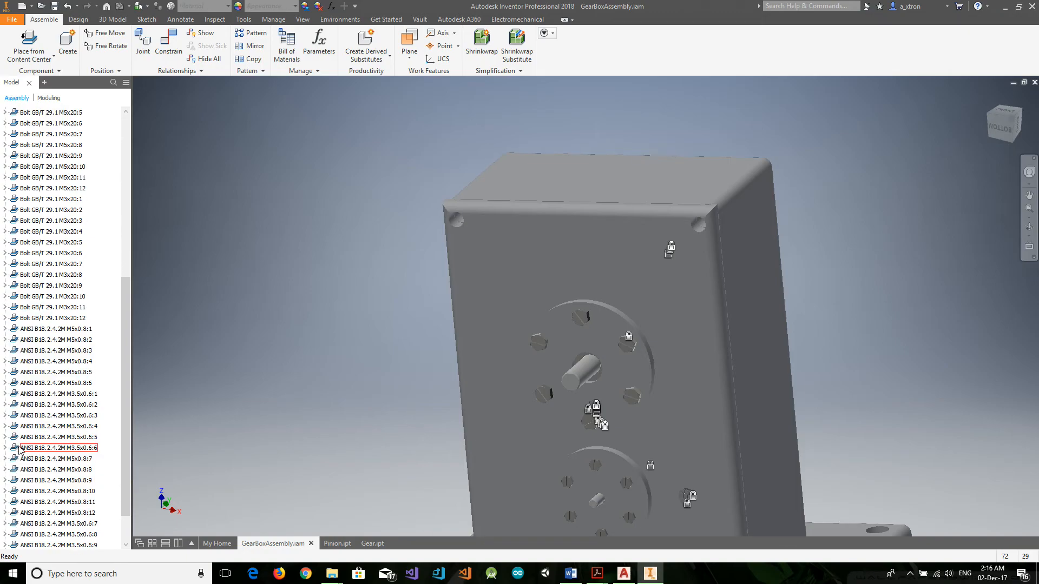
Step: Place Bolt GB/T 29.1 M6x12 hex head bolts from Content Center in the four corner holes of the case cover
scroll(54, 448, "down", 2)
left_click(1017, 113)
scroll(681, 309, "up", 3)
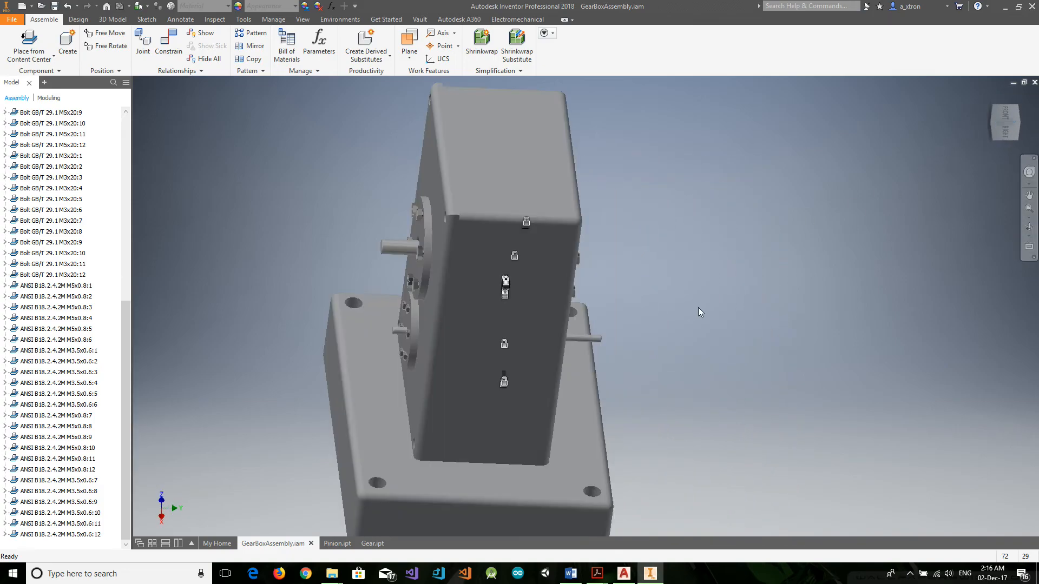
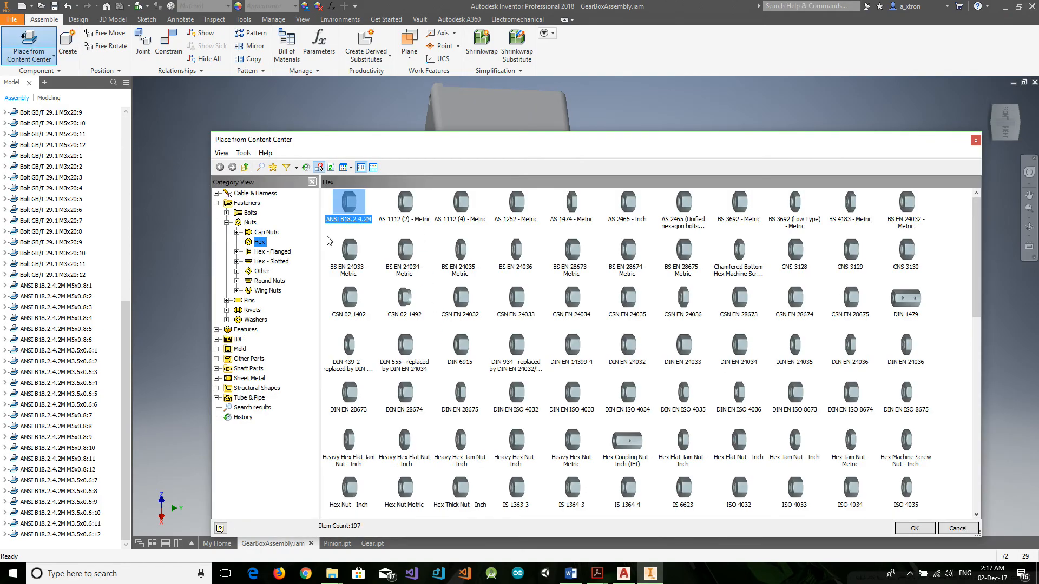
left_click(226, 213)
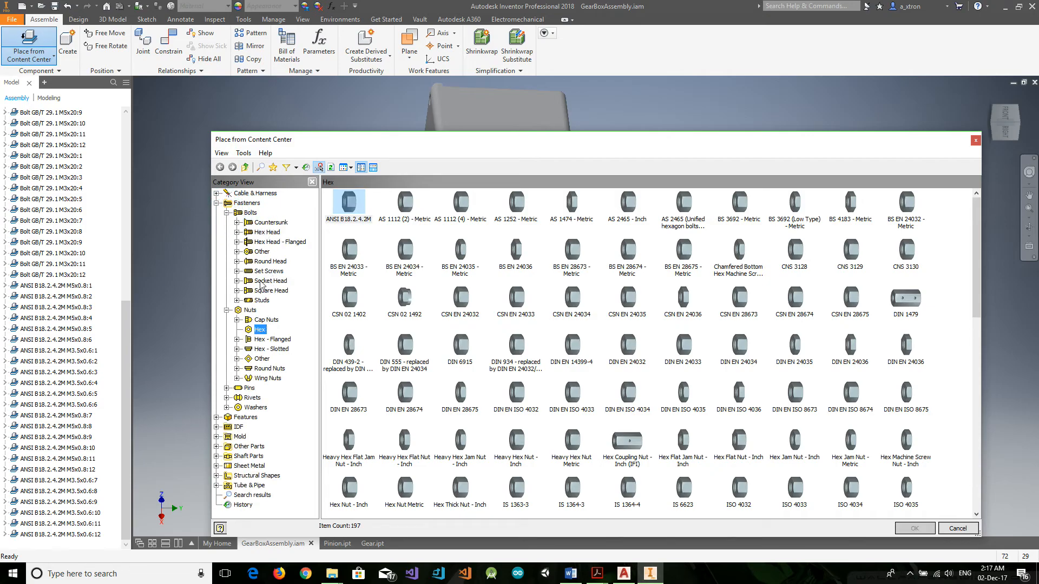
left_click(273, 233)
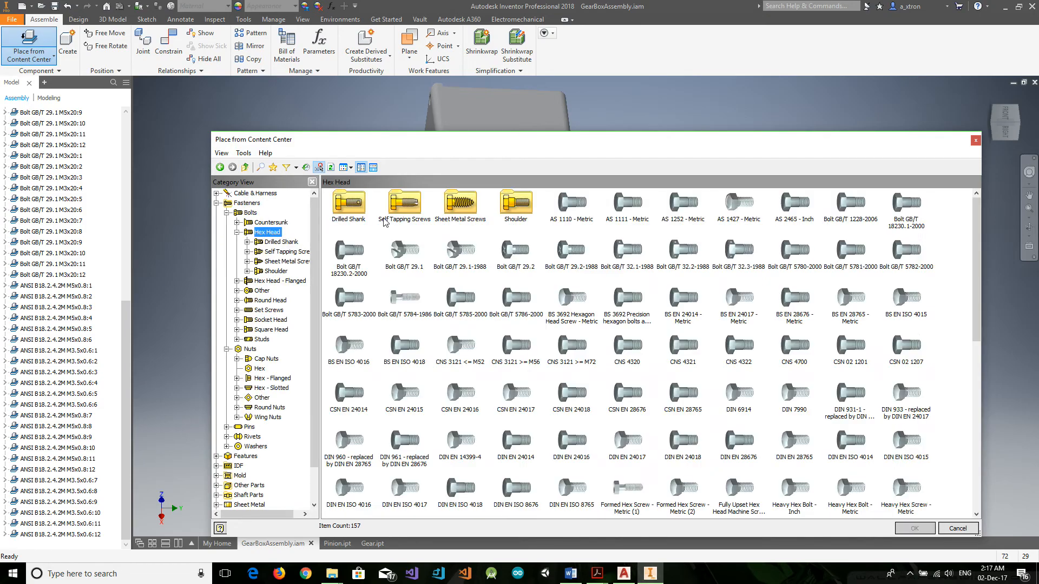
double_click(401, 259)
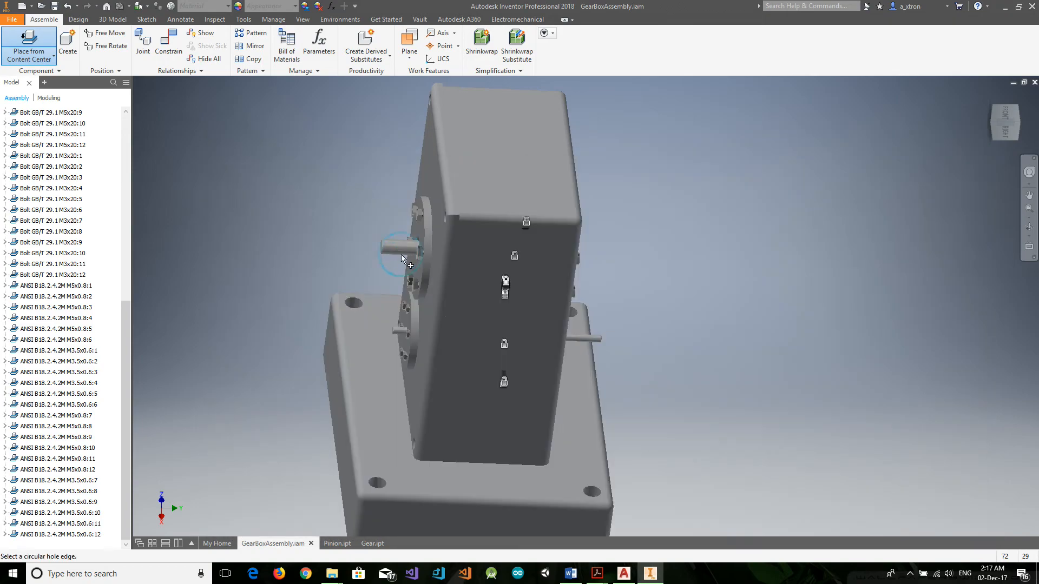
left_click(993, 125)
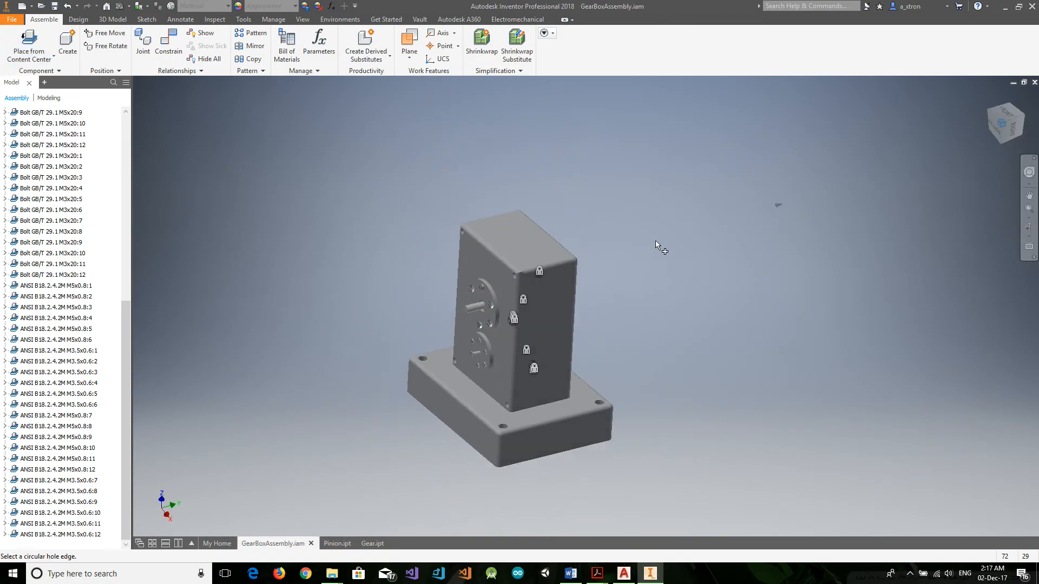
scroll(545, 294, "down", 5)
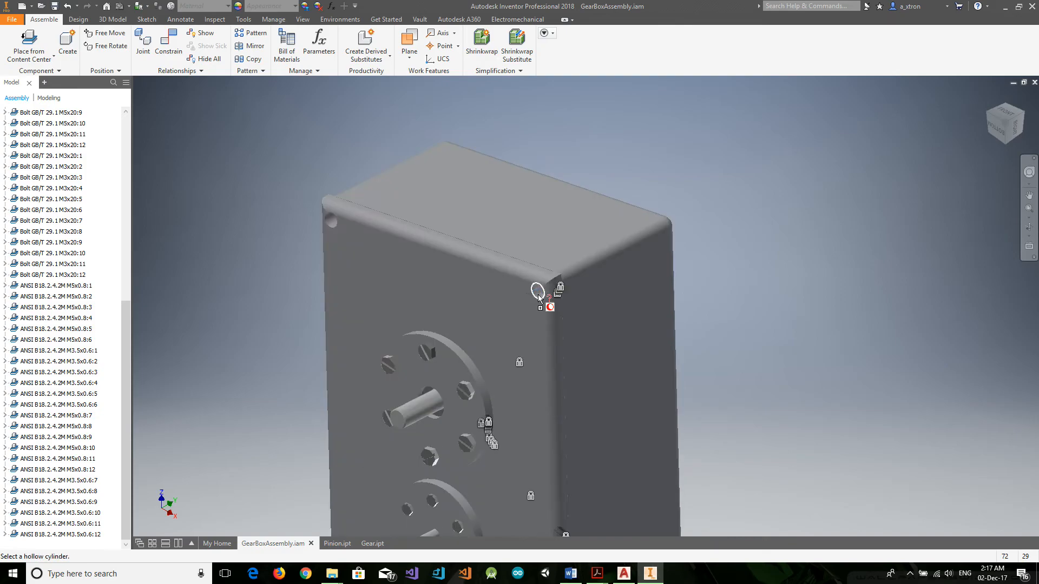
left_click(536, 294)
scroll(536, 311, "up", 4)
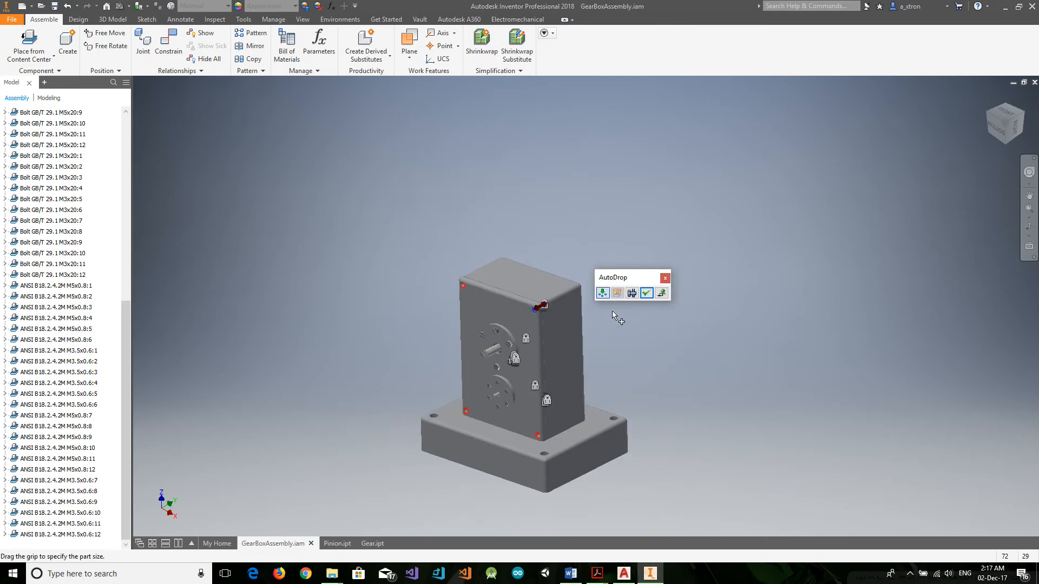
left_click(648, 293)
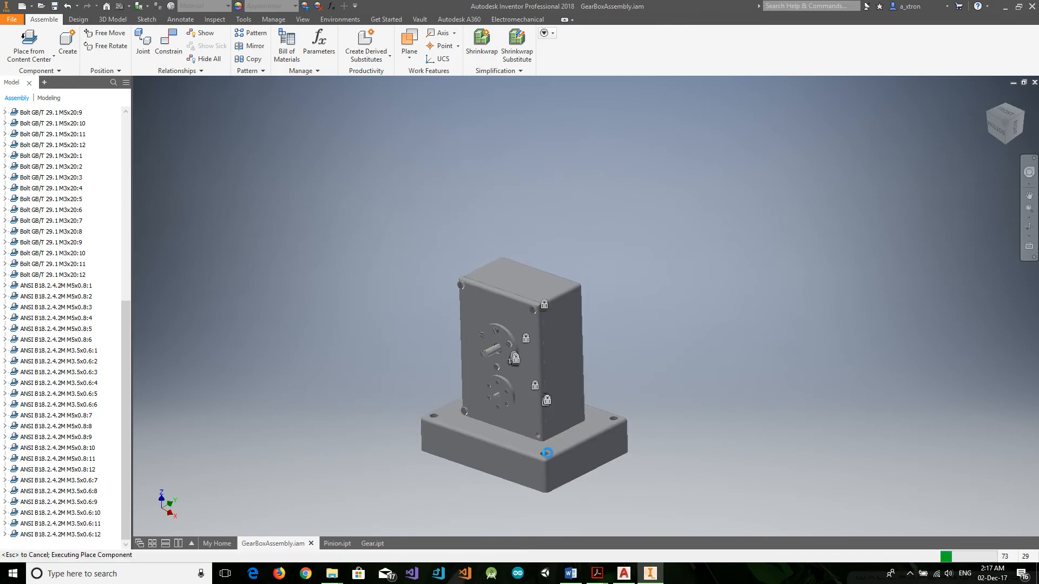
Step: Place GB/T 29.1 hex head bolts in the corner holes of the case's base, and end the placement
left_click(546, 454)
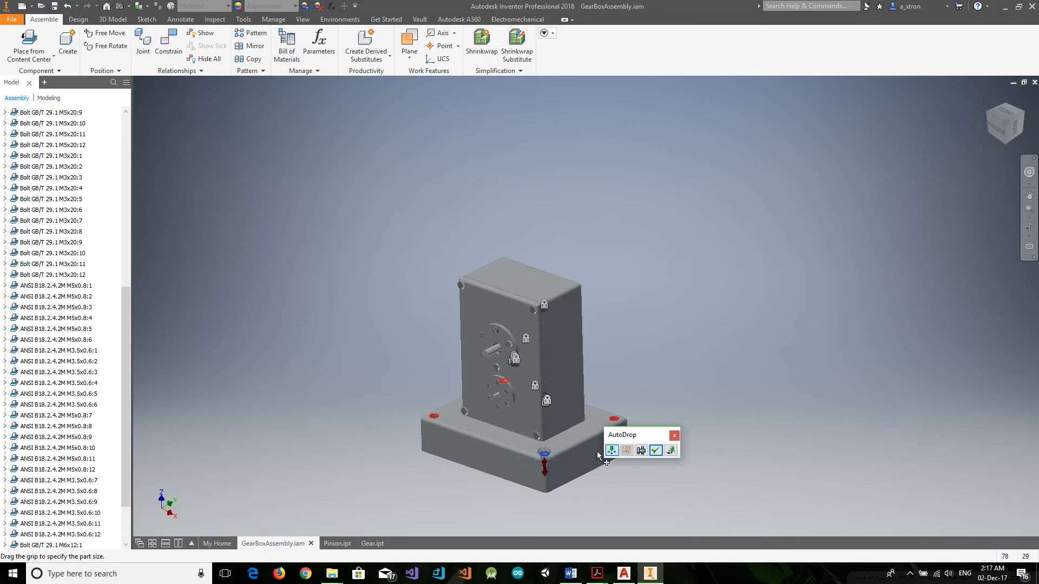
left_click(656, 450)
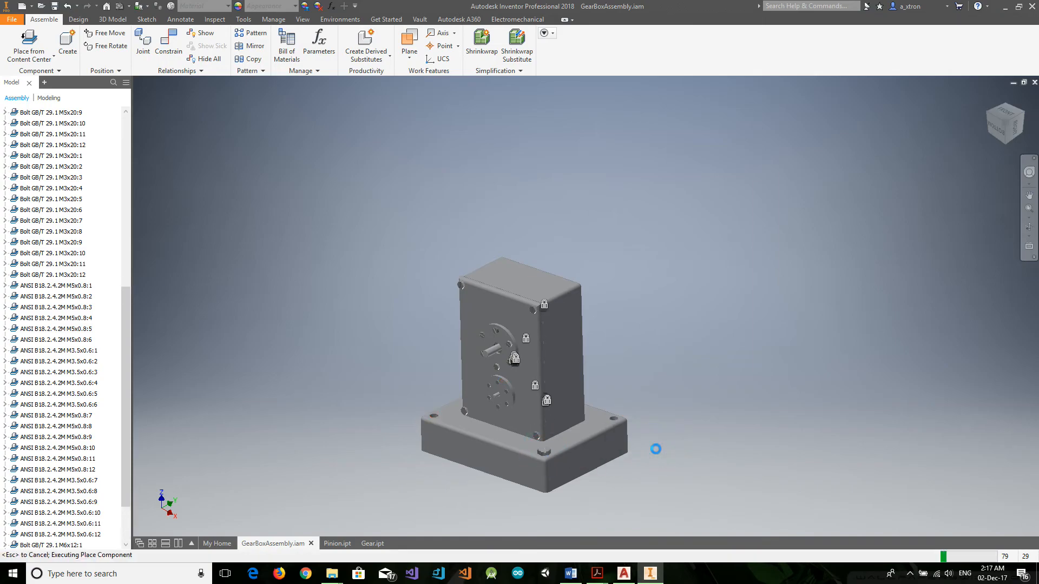
key("Escape")
middle_click_drag(696, 265, 611, 290, "shift")
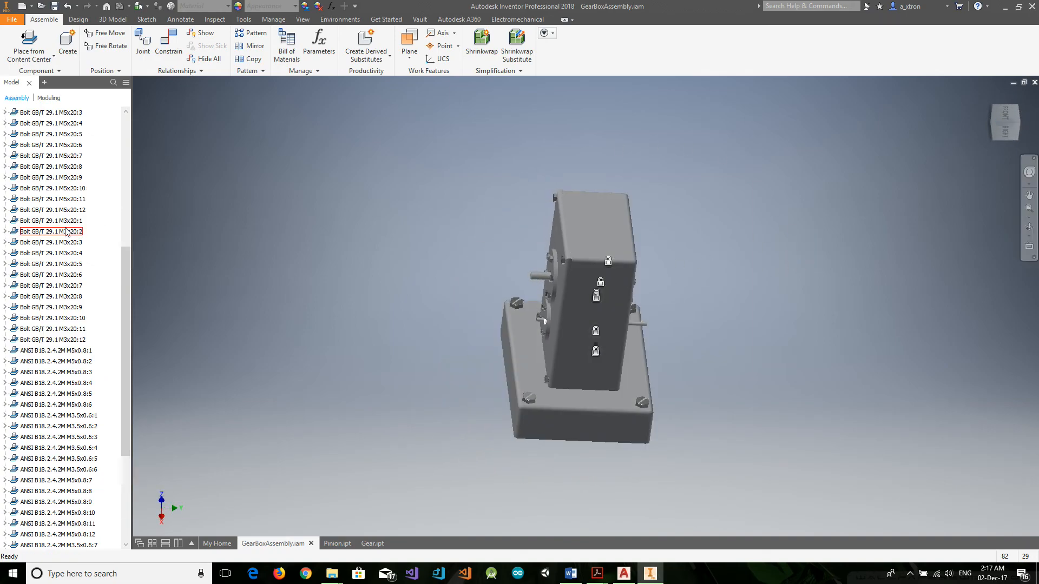
Step: Hide the sketches inside the gear and the pinion to remove their constraint symbols from the view
scroll(61, 235, "up", 10)
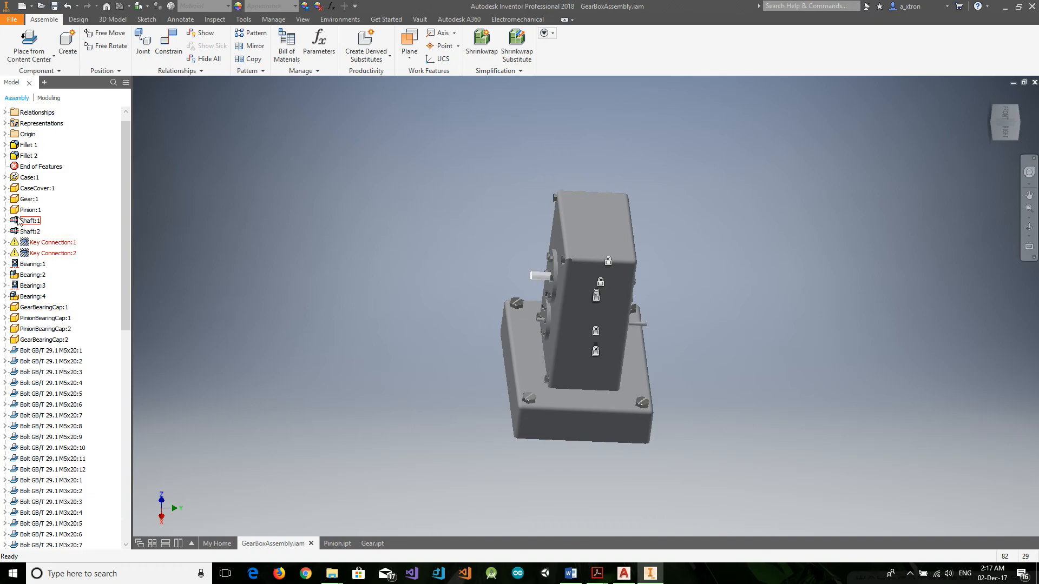
left_click(5, 198)
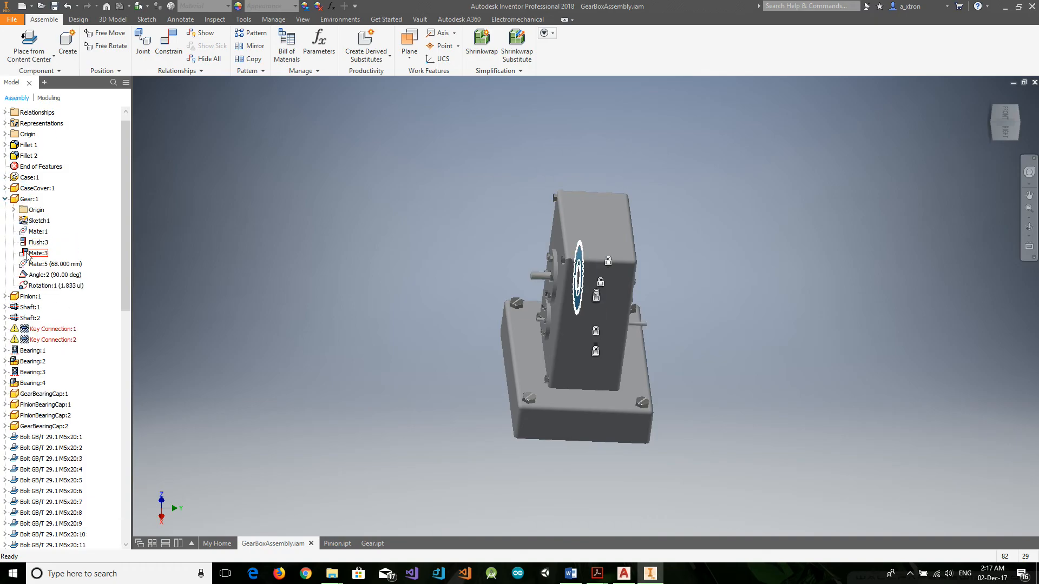
left_click(39, 222)
key("alt+v")
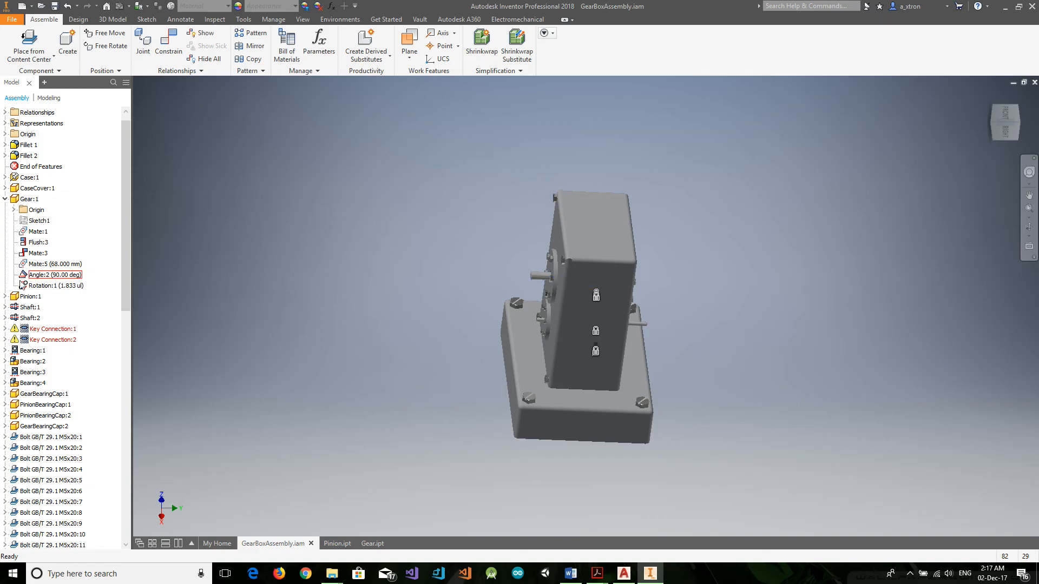
left_click(5, 296)
left_click(43, 319)
key("alt+v")
left_click(5, 296)
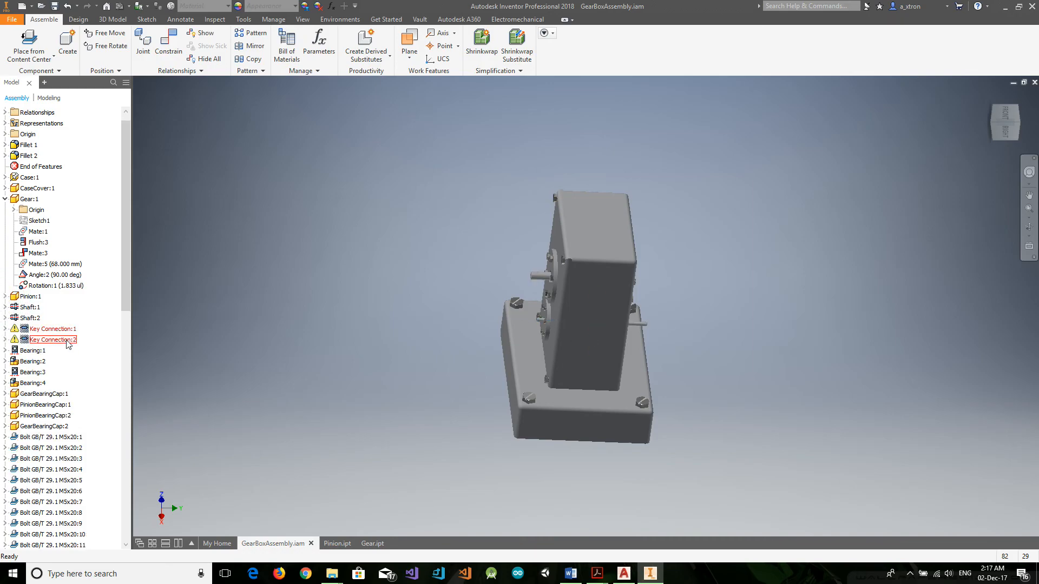
Step: Regenerate Key Connection:1 and Key Connection:2 with the Parallel Key Connection Generator, keeping their existing settings
right_click(36, 330)
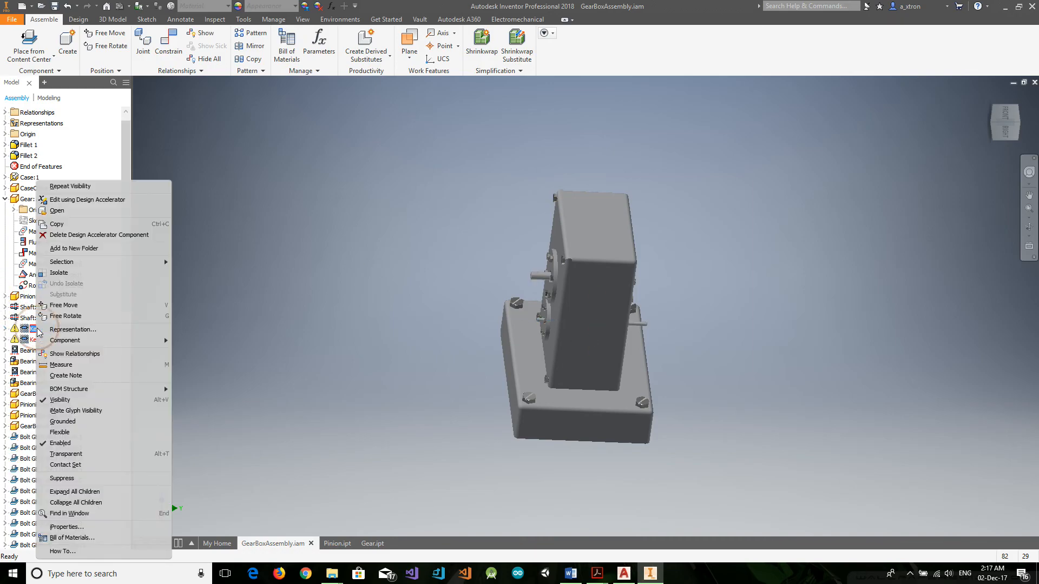
left_click(107, 201)
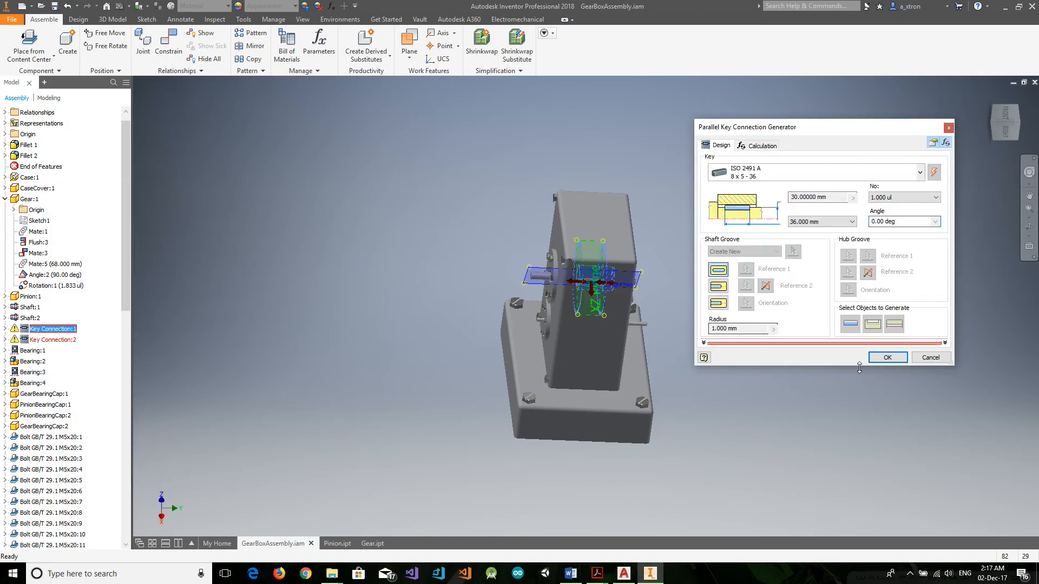
left_click(887, 358)
right_click(50, 340)
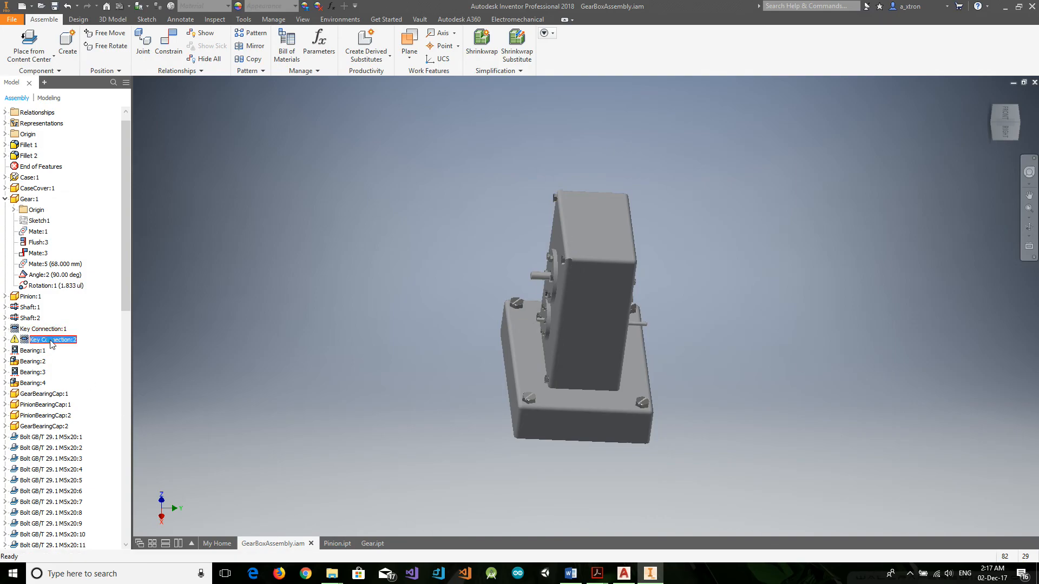
left_click(120, 201)
left_click(885, 357)
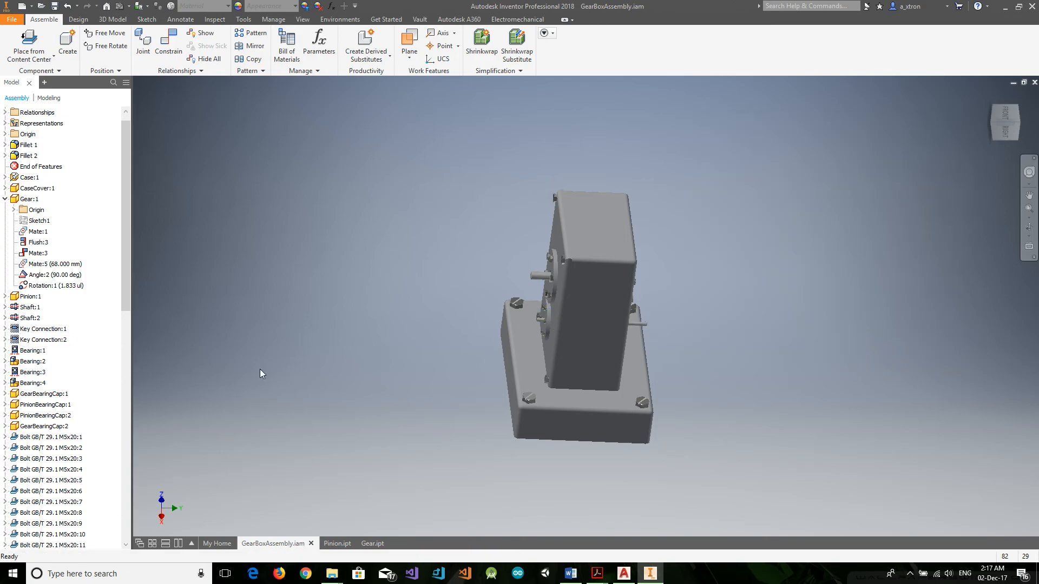
Step: Make the case transparent to expose the gears, shafts and fasteners inside
scroll(837, 340, "down", 3)
scroll(785, 345, "up", 3)
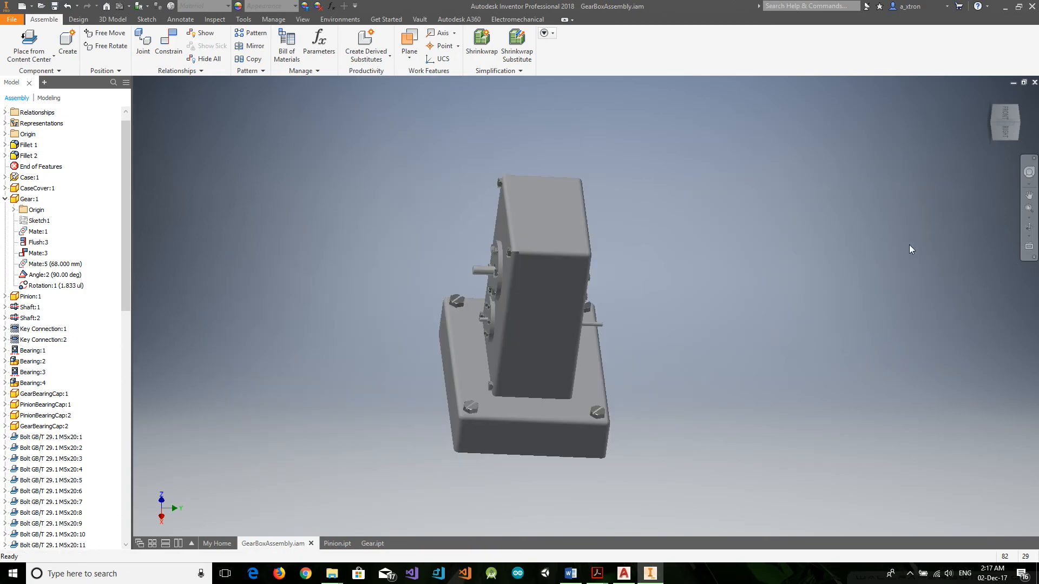
left_click(1008, 124)
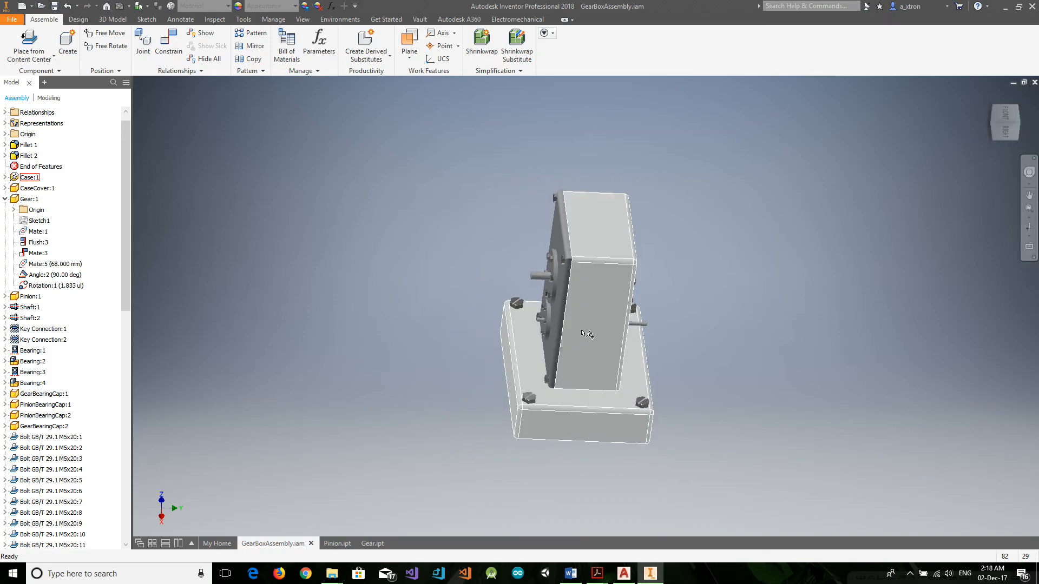
left_click(591, 284)
right_click(594, 298)
left_click(592, 489)
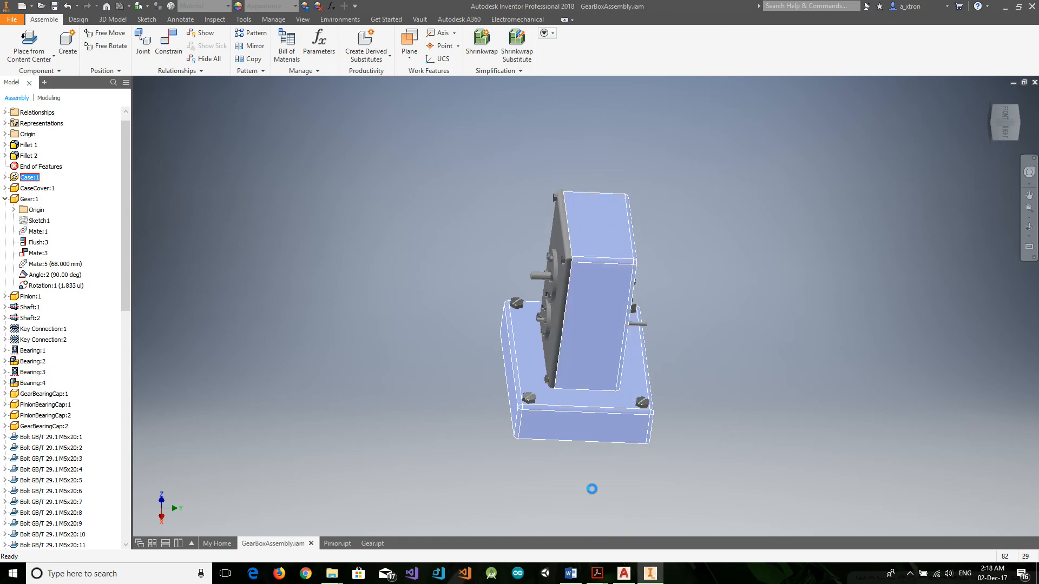
scroll(617, 297, "up", 5)
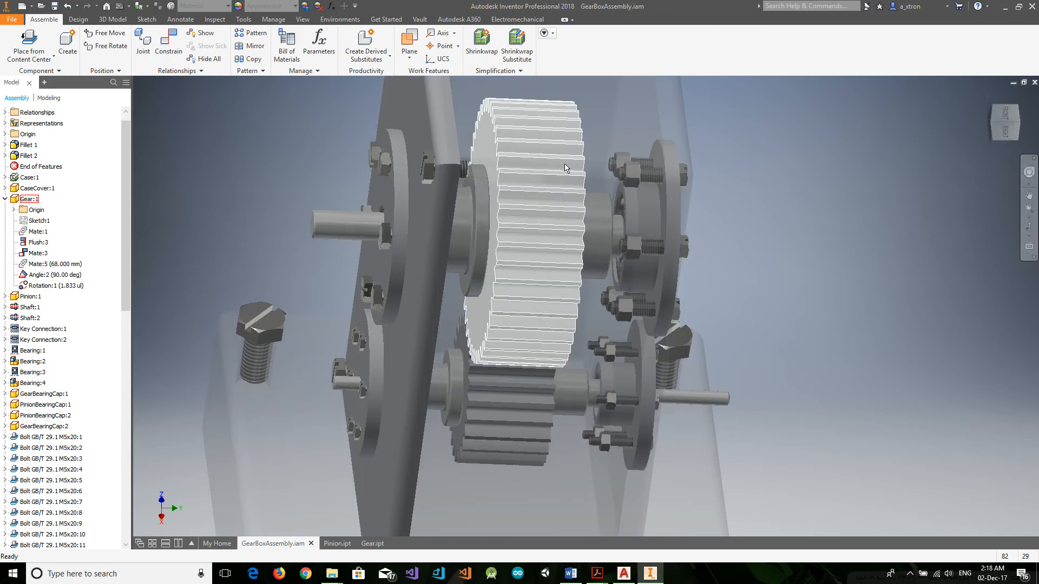
Step: Replace the four corner bolts of the case cover with GB/T 29.1 hex head bolts, thread M8, nominal length 35 mm
left_click(1018, 124)
scroll(640, 184, "up", 6)
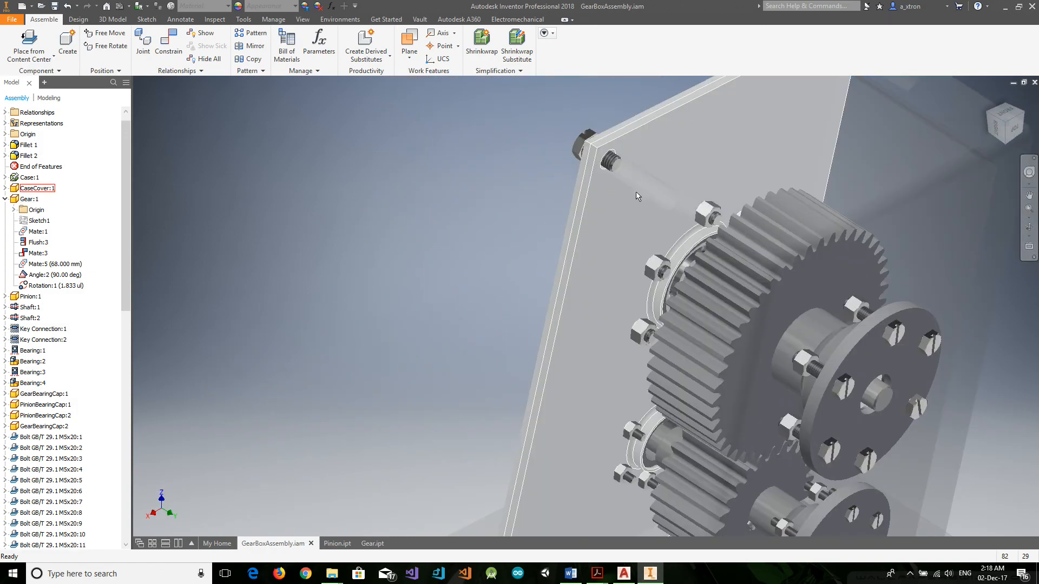
scroll(617, 162, "up", 5)
scroll(595, 147, "down", 6)
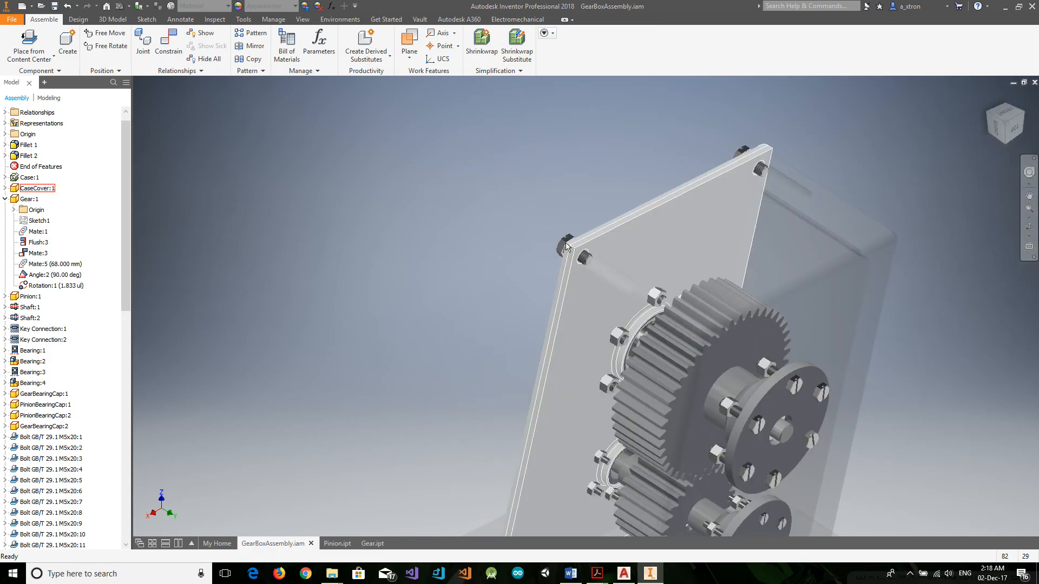
left_click(563, 243)
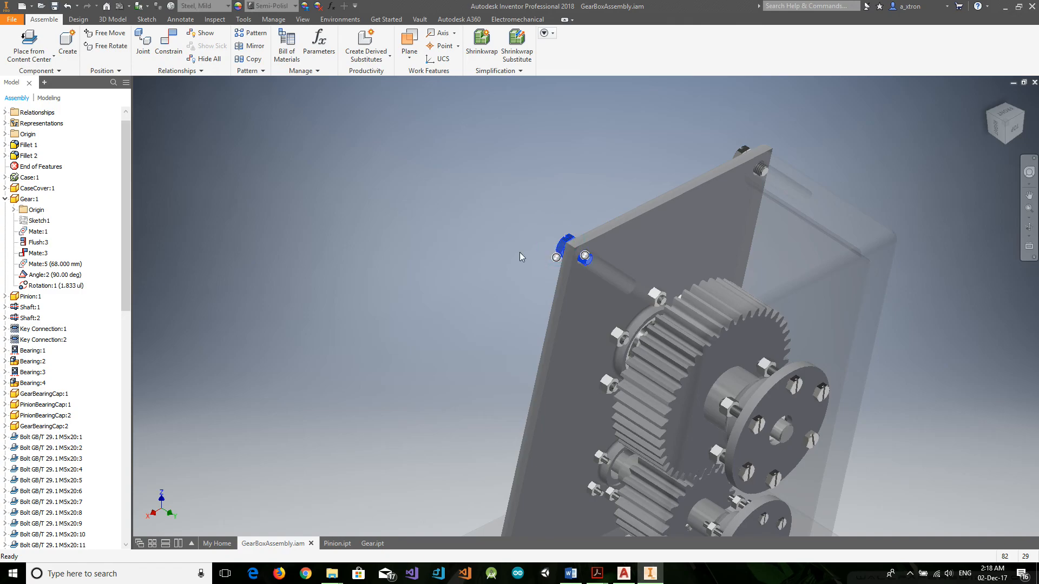
left_click(589, 261)
left_click(586, 260)
left_click(983, 111)
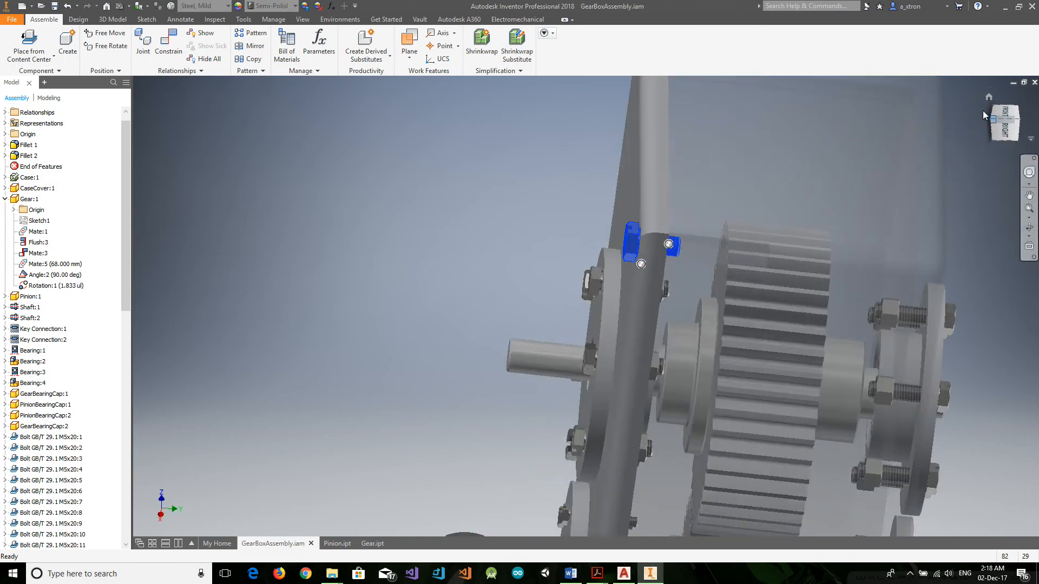
scroll(479, 300, "up", 5)
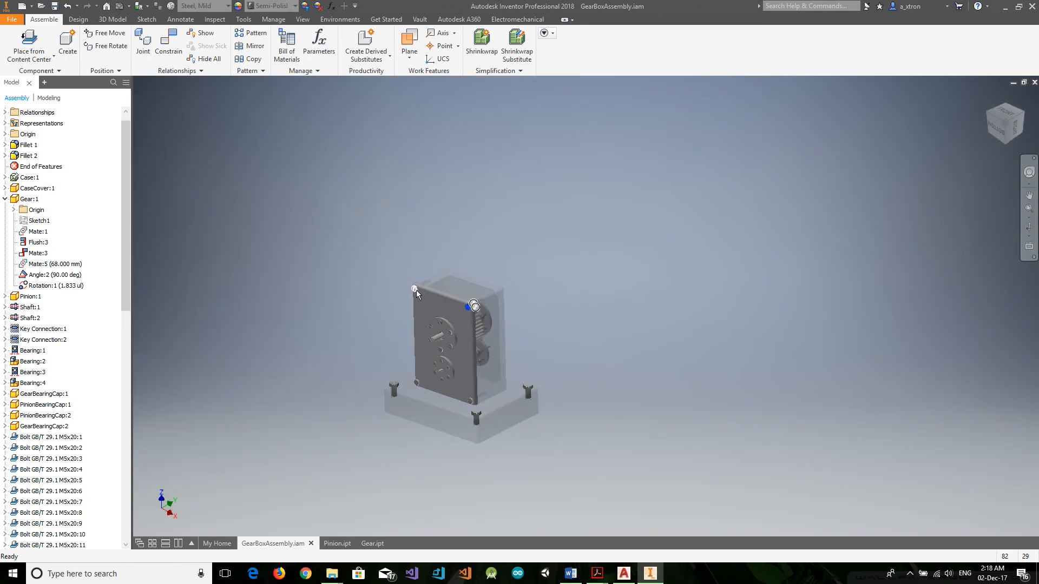
left_click(417, 384)
scroll(491, 443, "down", 6)
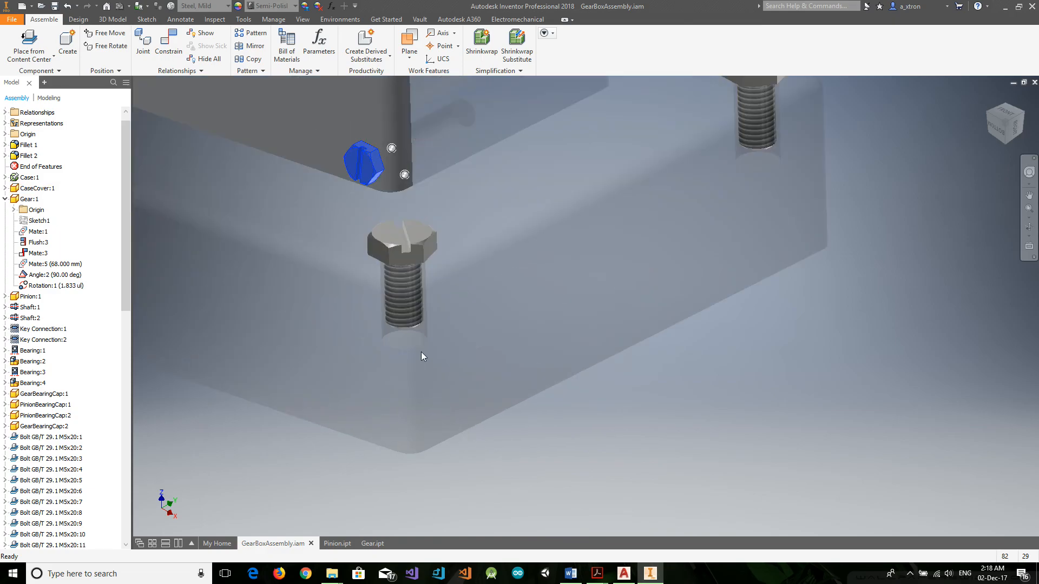
scroll(398, 333, "up", 3)
scroll(397, 327, "down", 3)
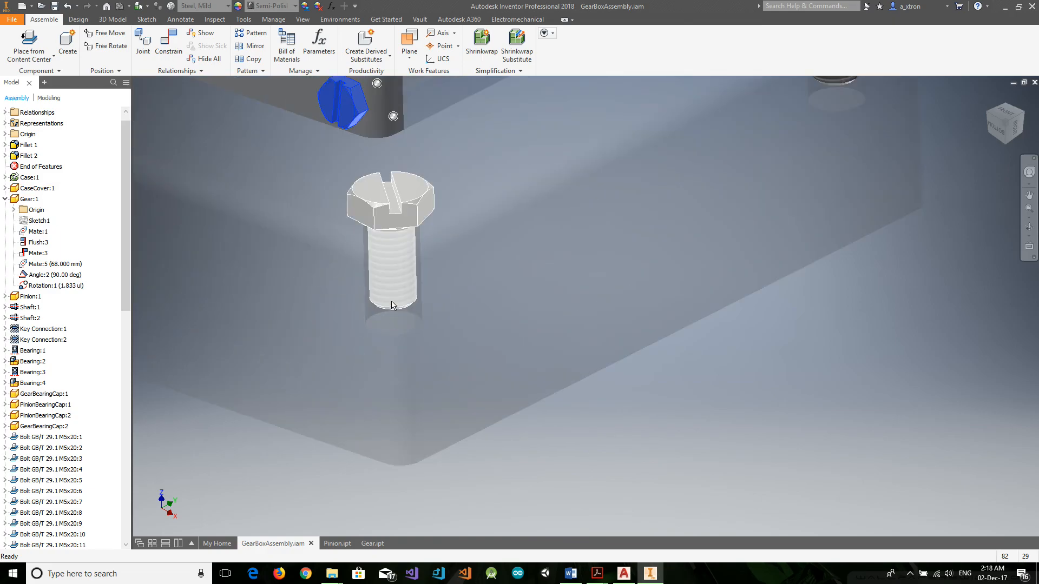
scroll(397, 327, "up", 5)
scroll(286, 120, "down", 3)
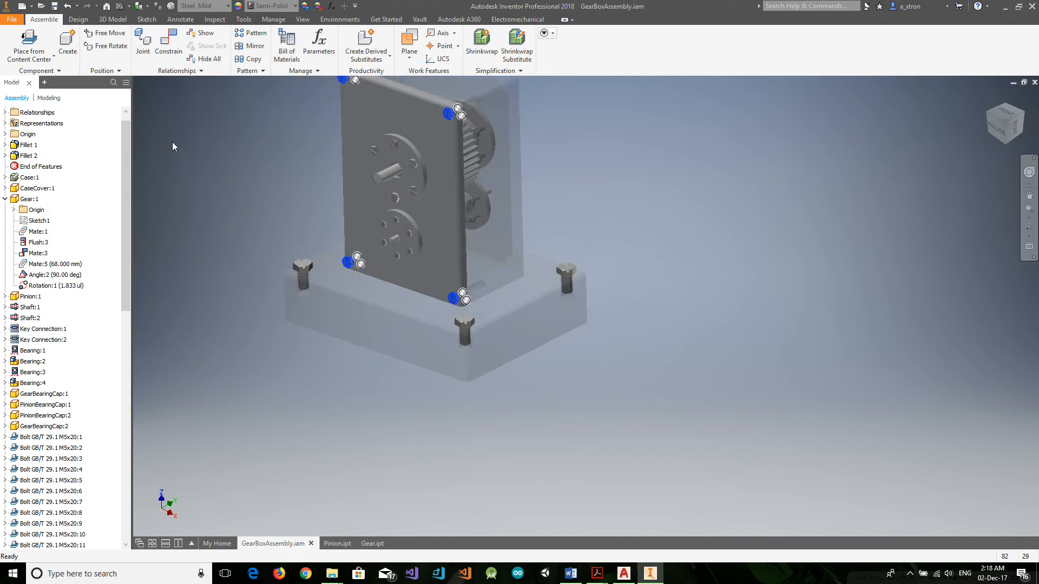
scroll(93, 479, "down", 15)
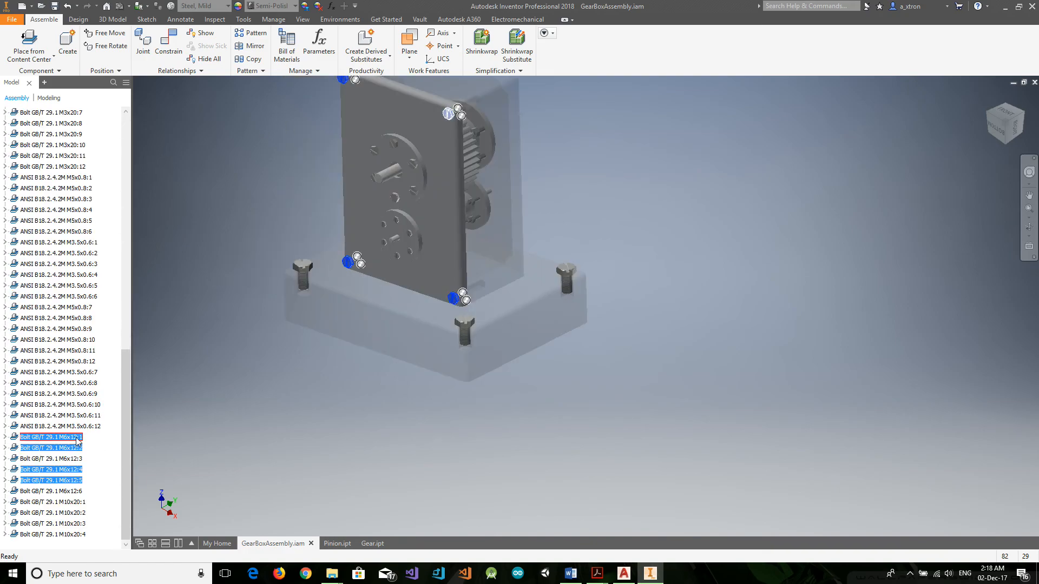
right_click(80, 439)
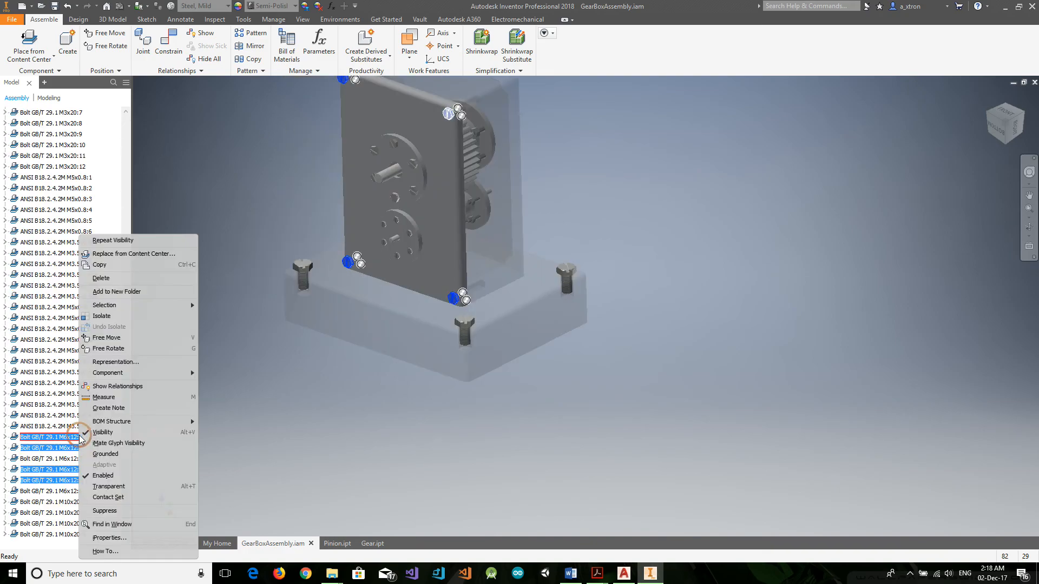
left_click(133, 253)
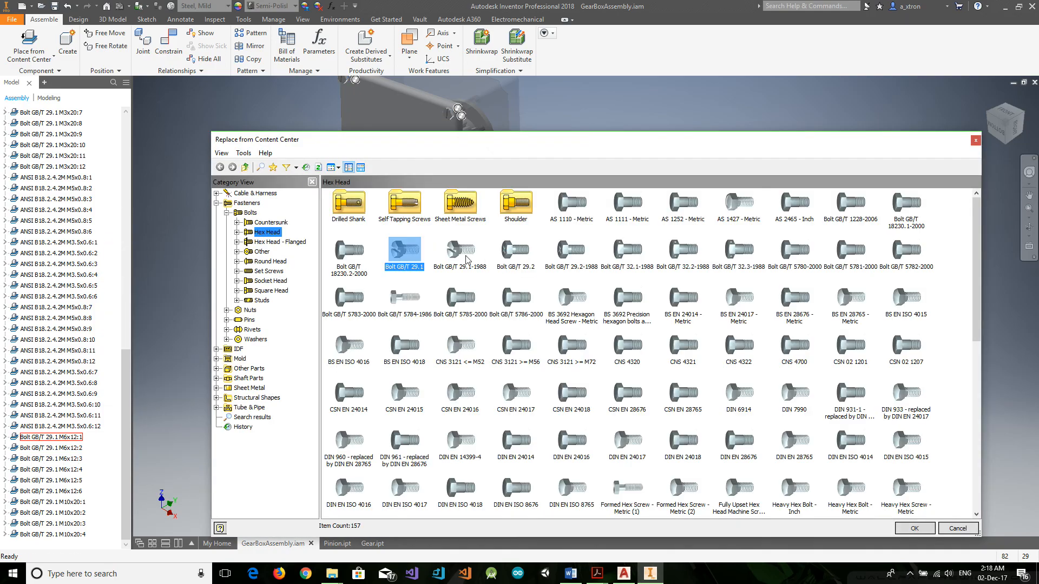
double_click(405, 252)
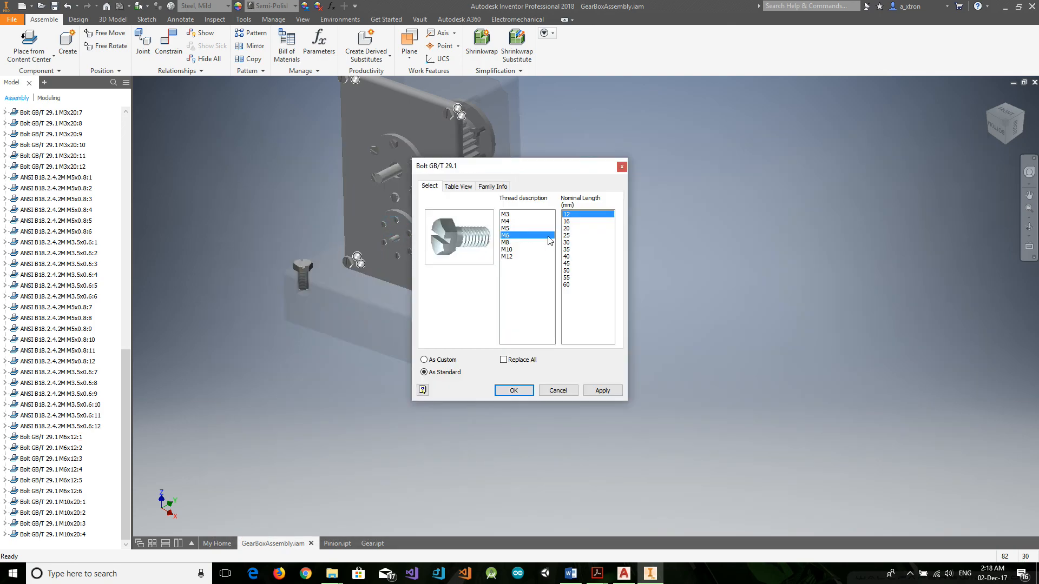
left_click(569, 222)
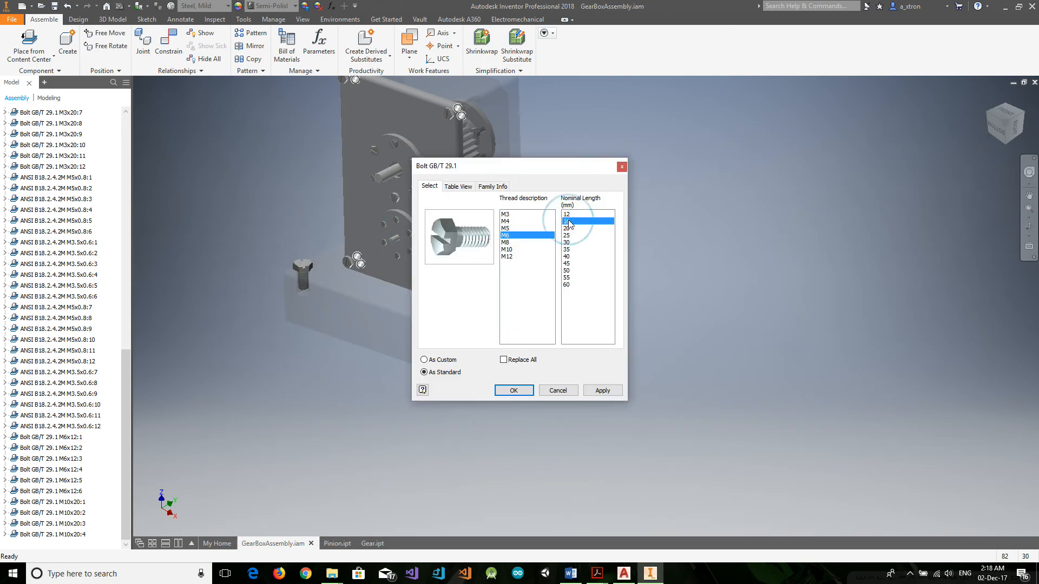
left_click(568, 250)
left_click(509, 243)
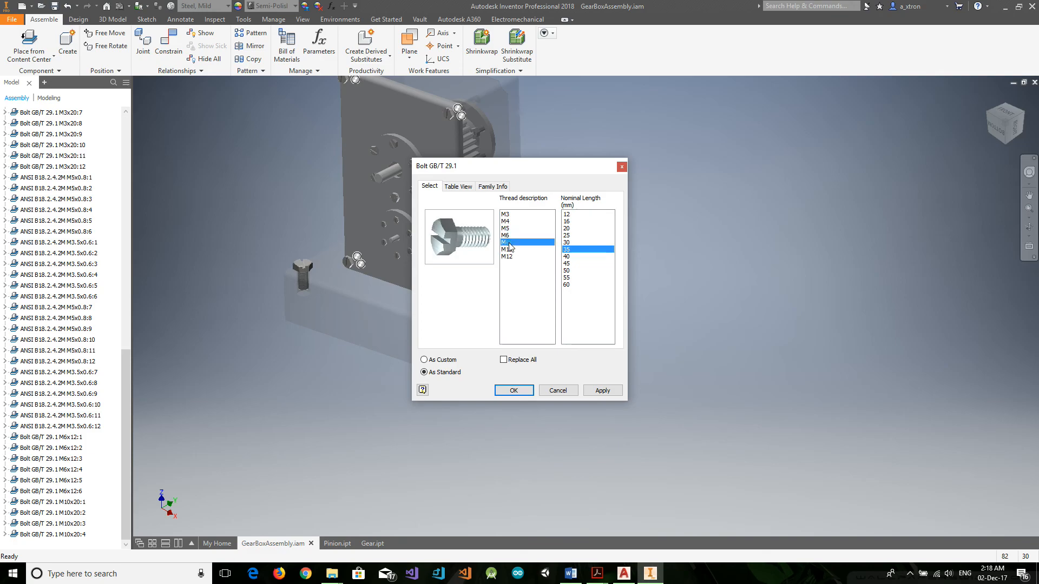
left_click(528, 394)
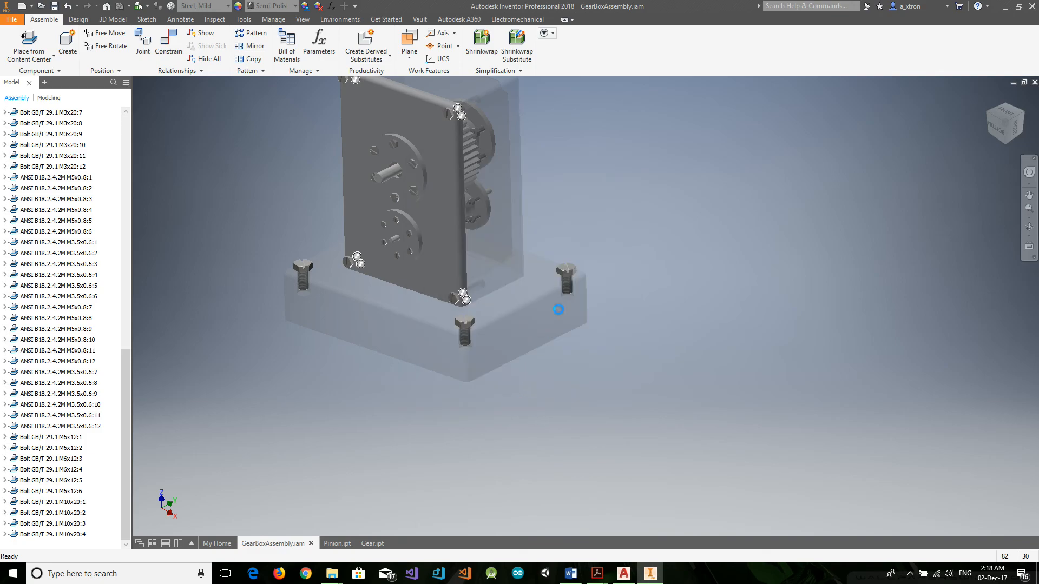
Step: Replace the four bolts in the corners of the case's base with GB/T 29.1 hex head bolts, thread M12, nominal length 35 mm
left_click(1000, 112)
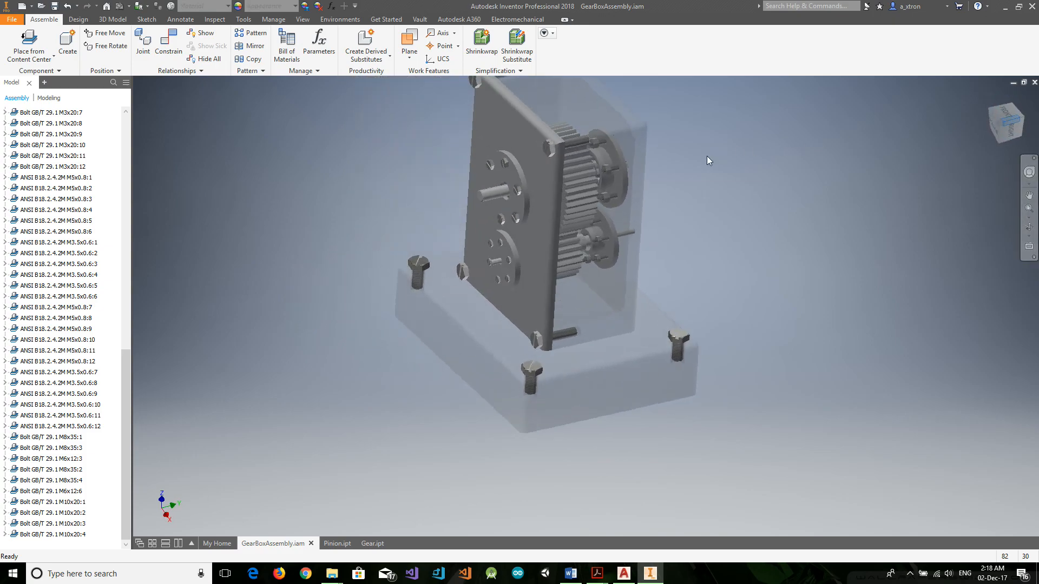
scroll(656, 264, "up", 5)
scroll(718, 205, "up", 4)
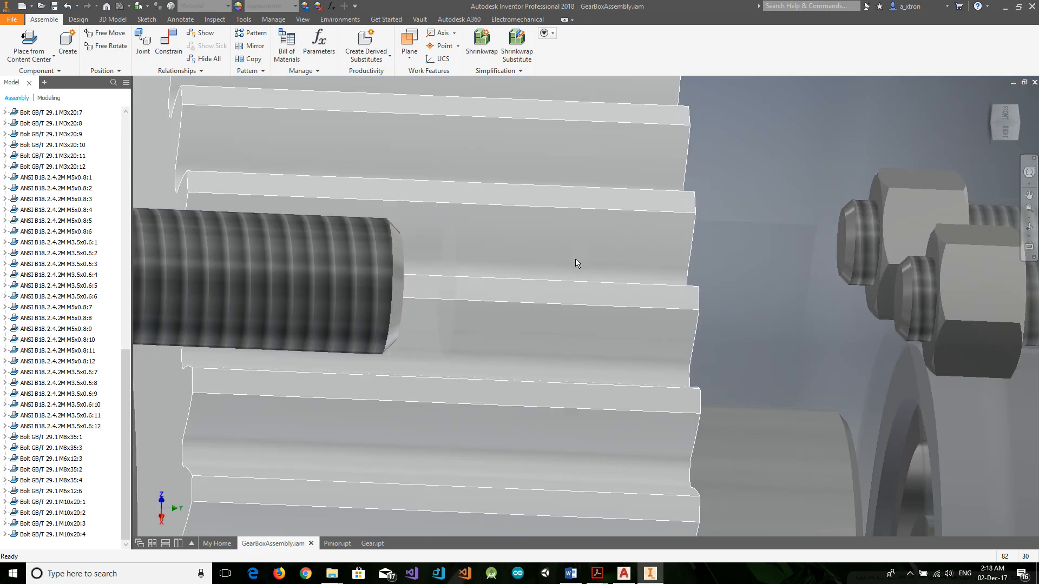
scroll(433, 302, "down", 10)
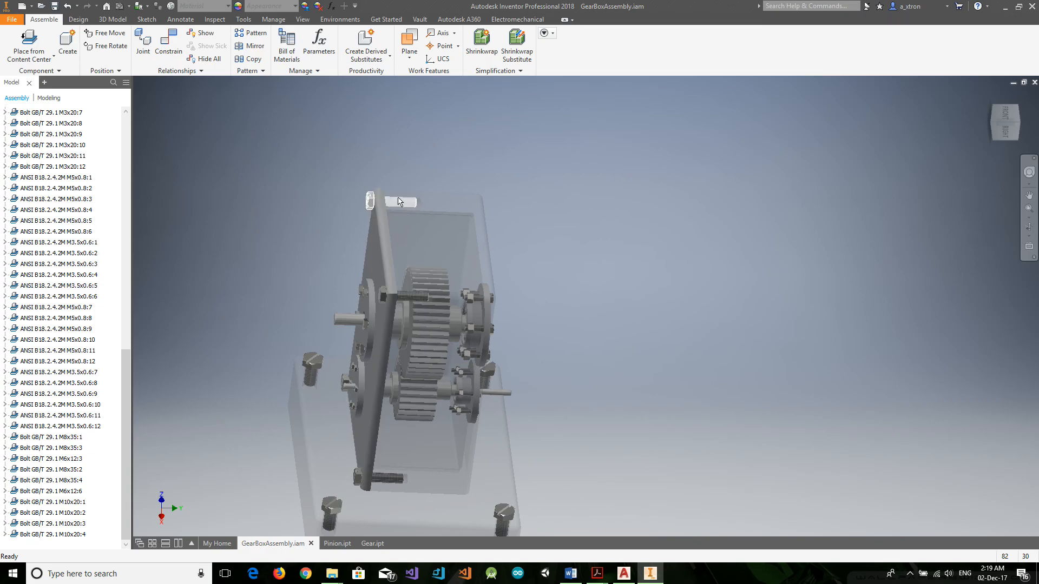
scroll(330, 515, "up", 2)
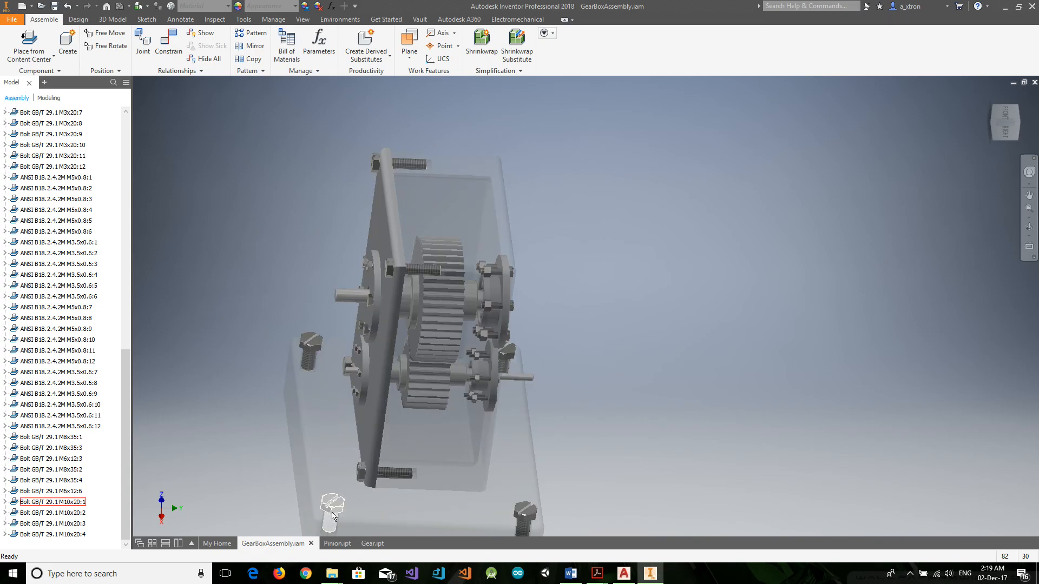
scroll(330, 519, "down", 5)
scroll(330, 520, "up", 7)
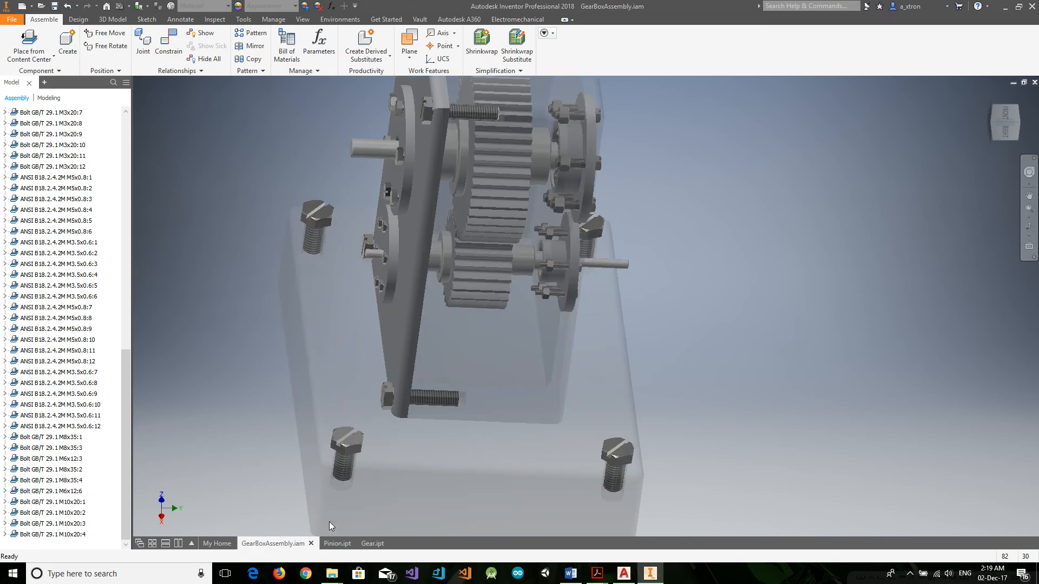
left_click(317, 223)
left_click(342, 441, "ctrl")
left_click(616, 458, "ctrl")
left_click(56, 513, "ctrl")
right_click(56, 515)
left_click(111, 251)
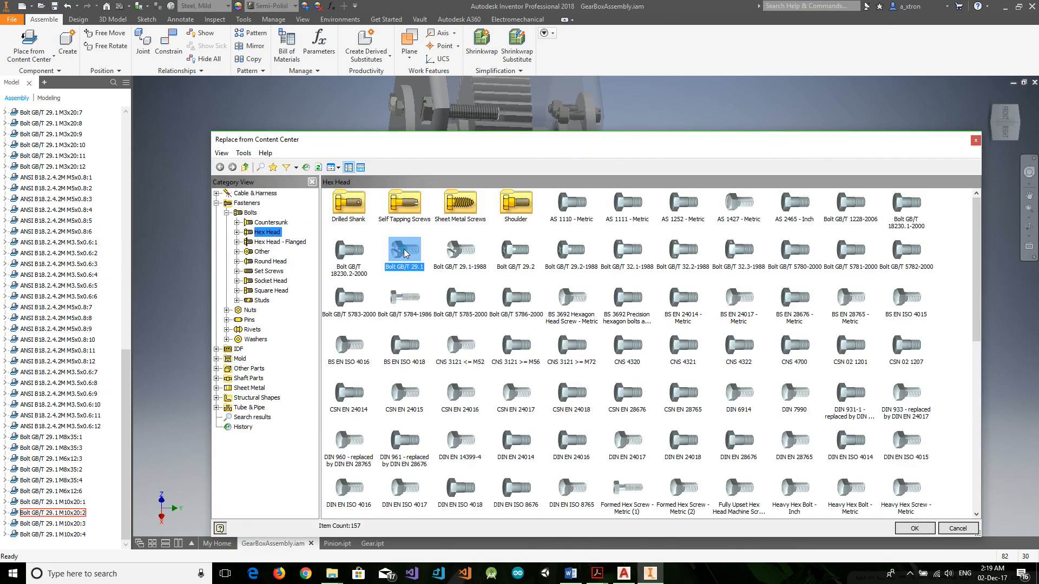
double_click(404, 251)
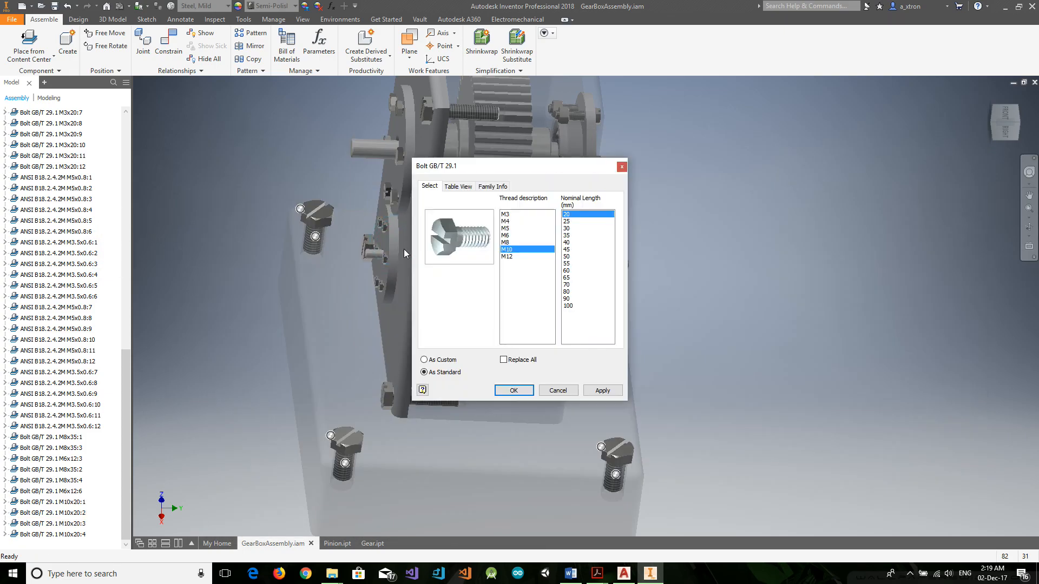
left_click(509, 257)
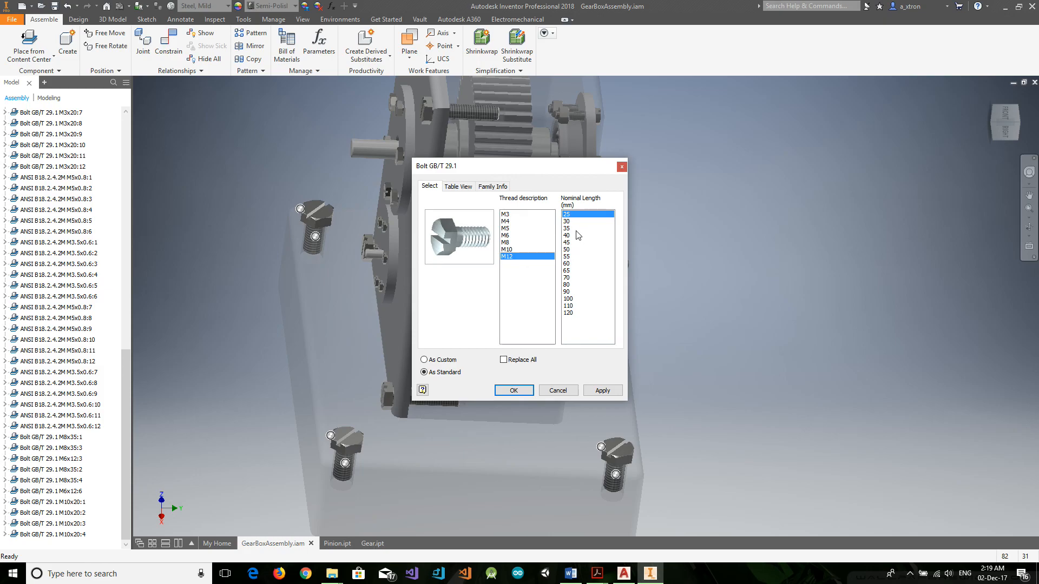
left_click(513, 392)
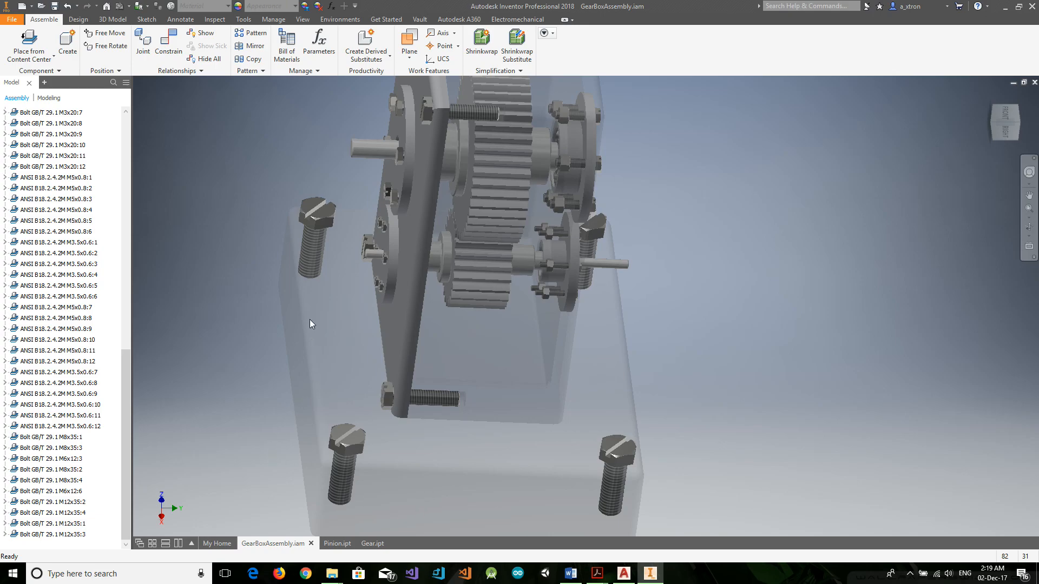
Step: Save GearBoxAssembly.iam together with its changed dependent files
scroll(202, 271, "down", 2)
scroll(207, 270, "down", 2)
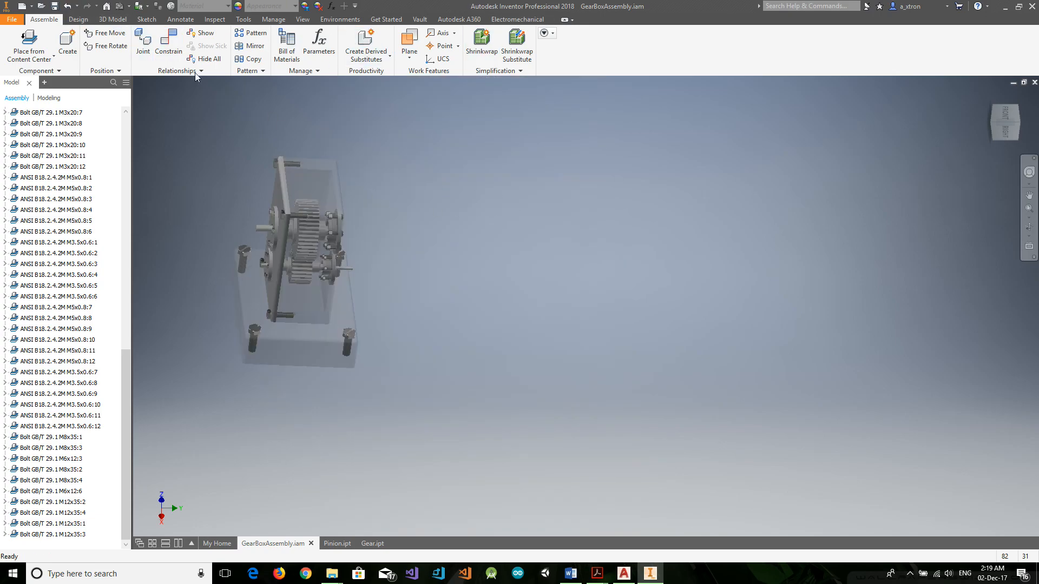
left_click(54, 6)
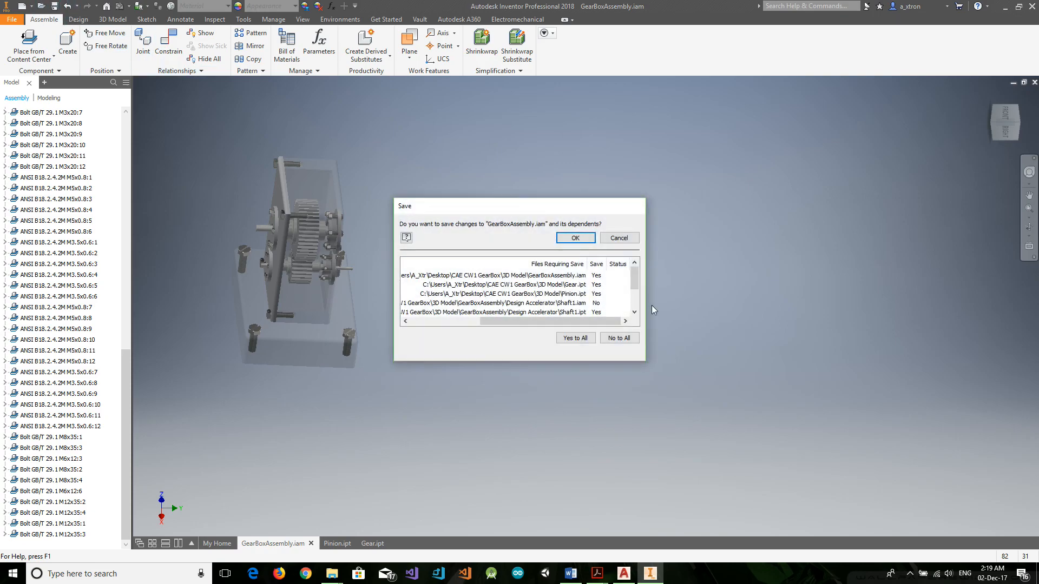
left_click(574, 240)
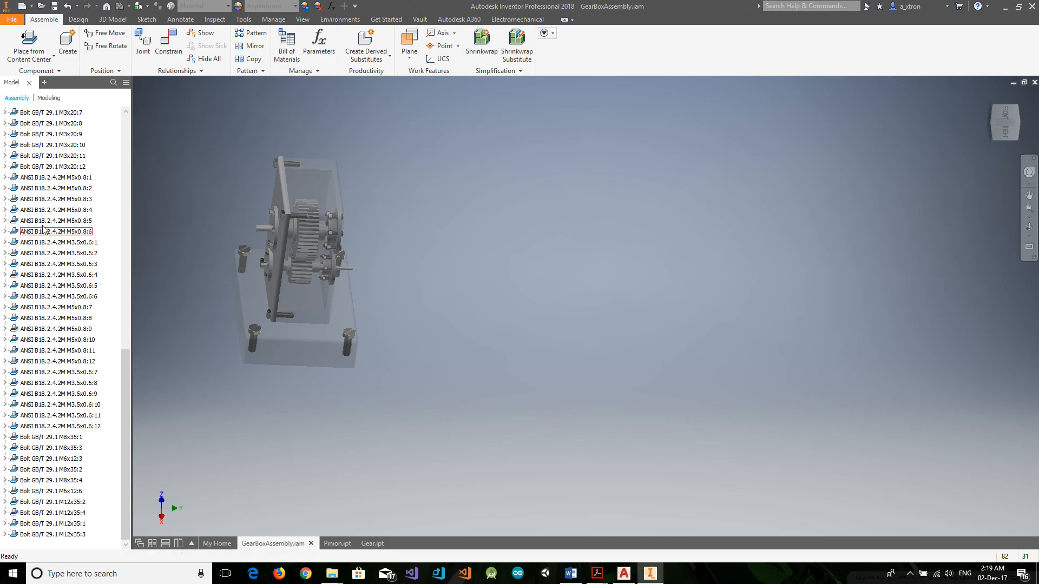
Step: Enable the case component again so it displays as a solid body instead of transparent
scroll(33, 192, "up", 14)
scroll(34, 193, "up", 3)
left_click(34, 189)
right_click(33, 189)
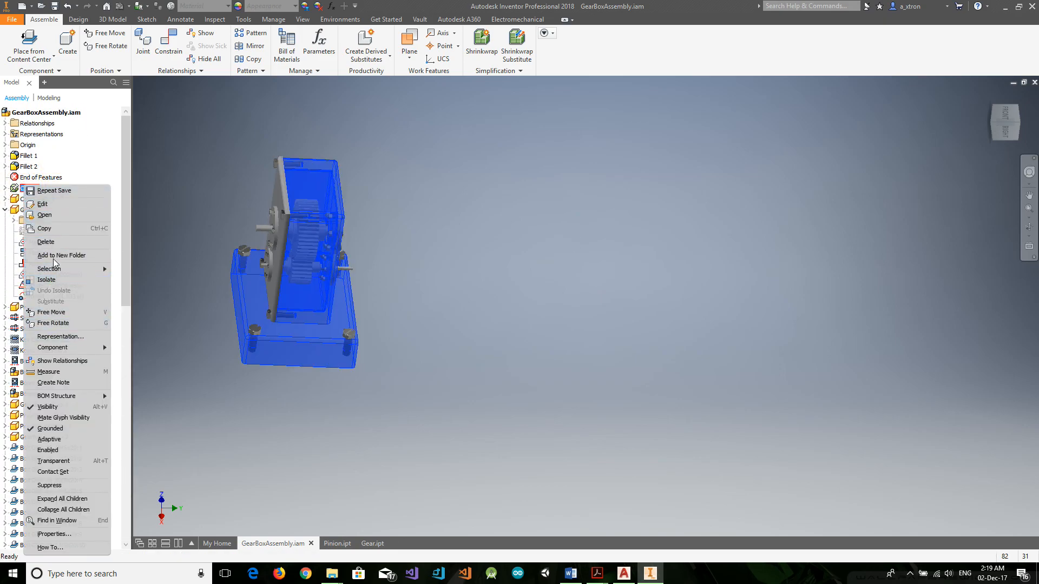
left_click(66, 451)
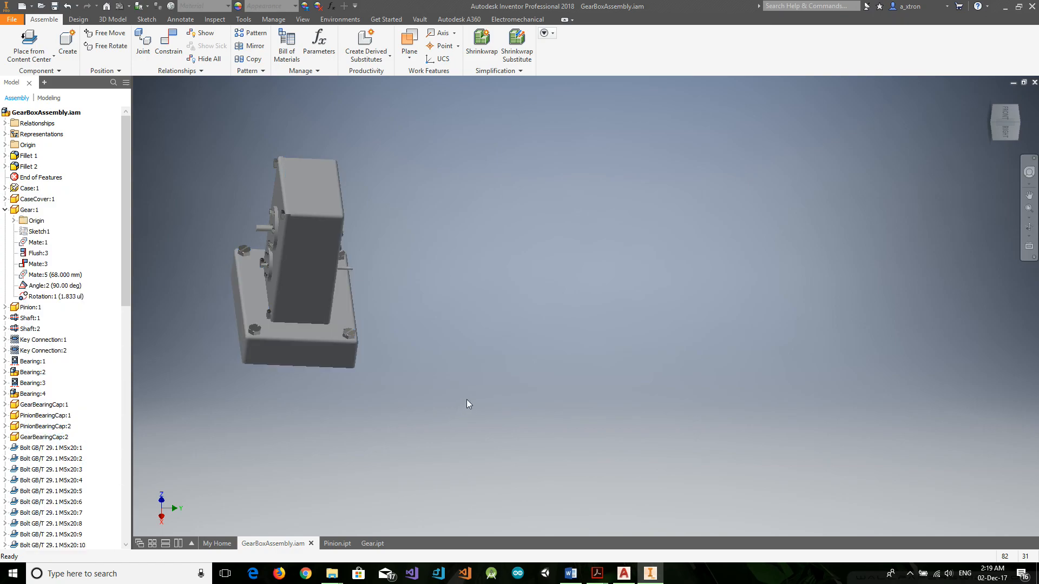